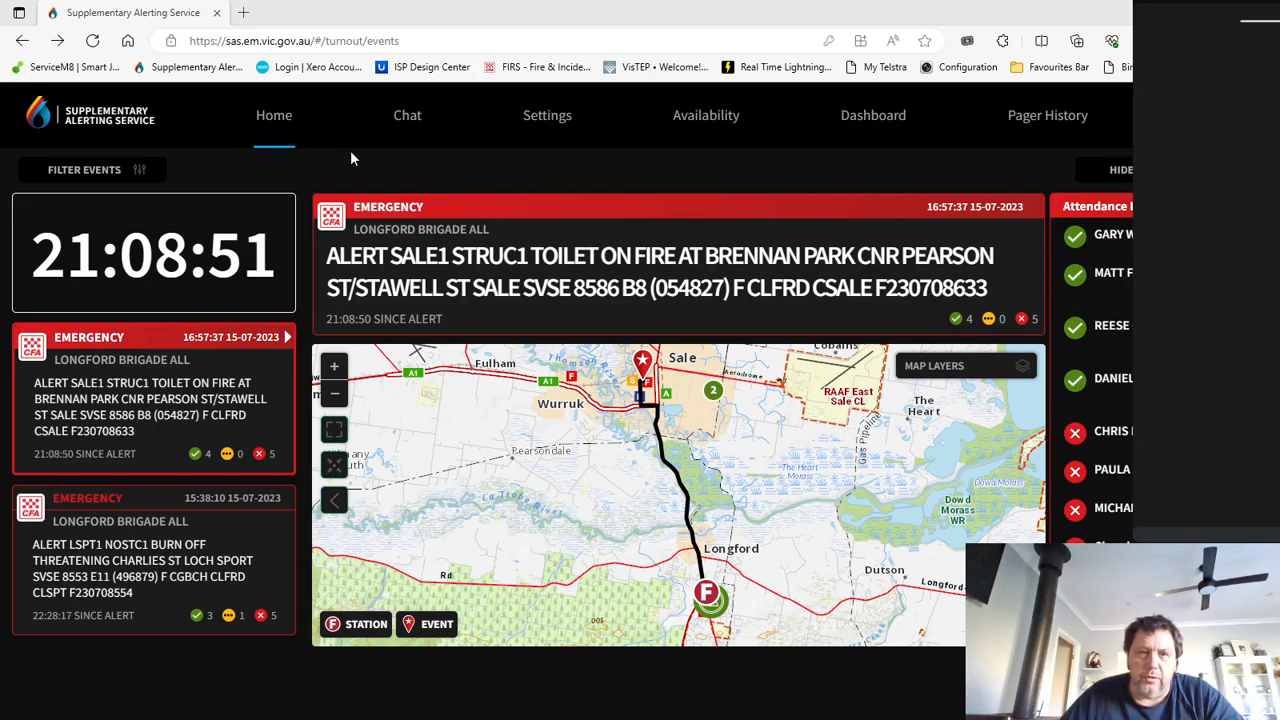
- Review the layout, attendance list and text-to-speech options in the turnout settings, returning to the turnout events
click(57, 41)
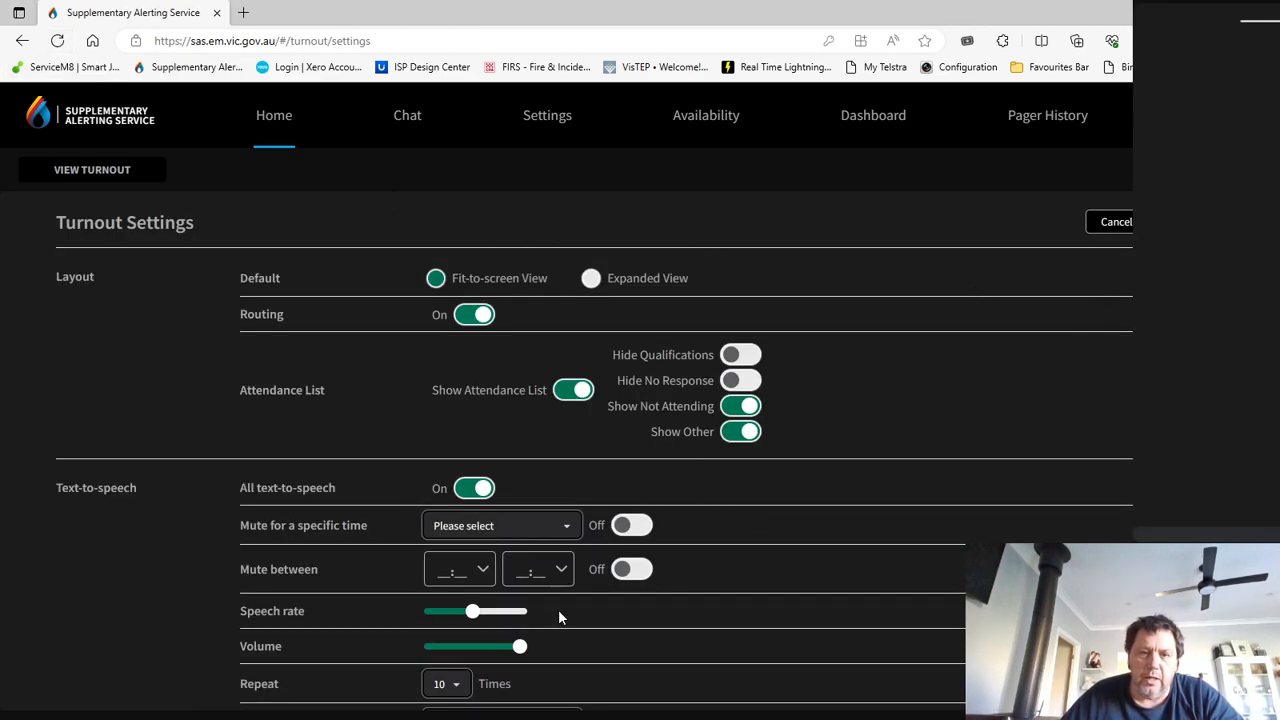
scroll(563, 580, down, 1)
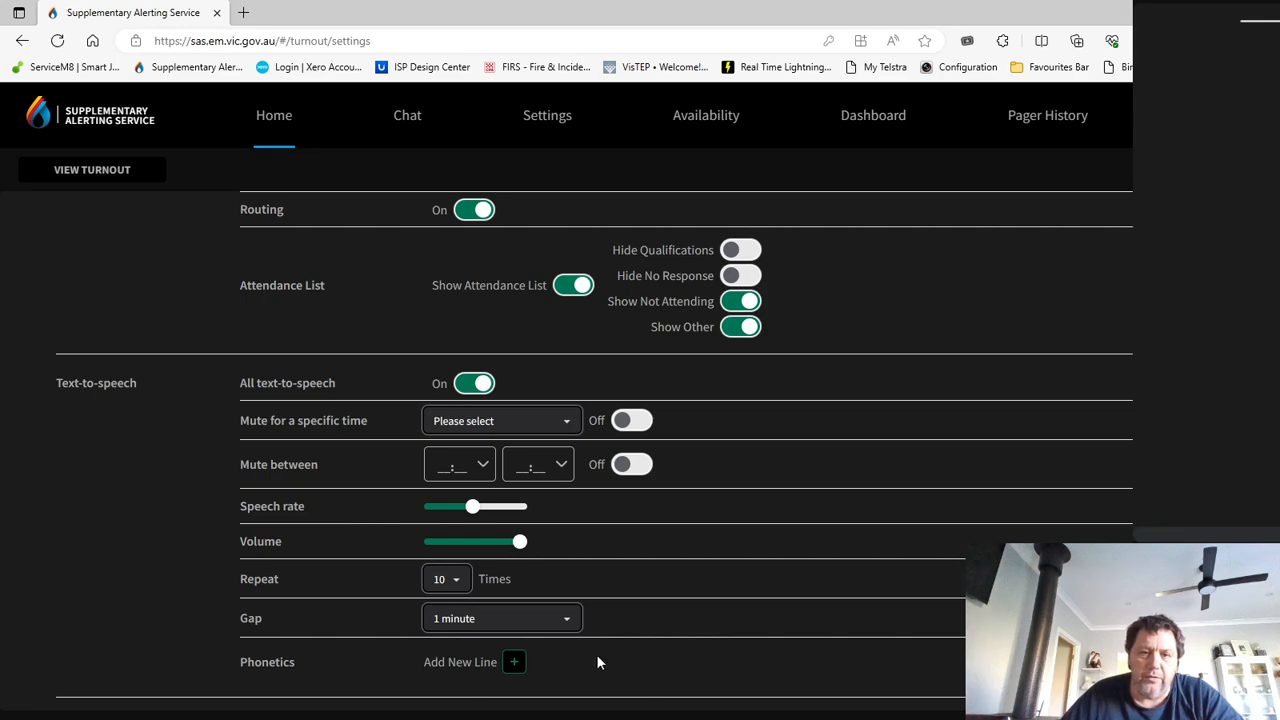
scroll(857, 492, up, 1)
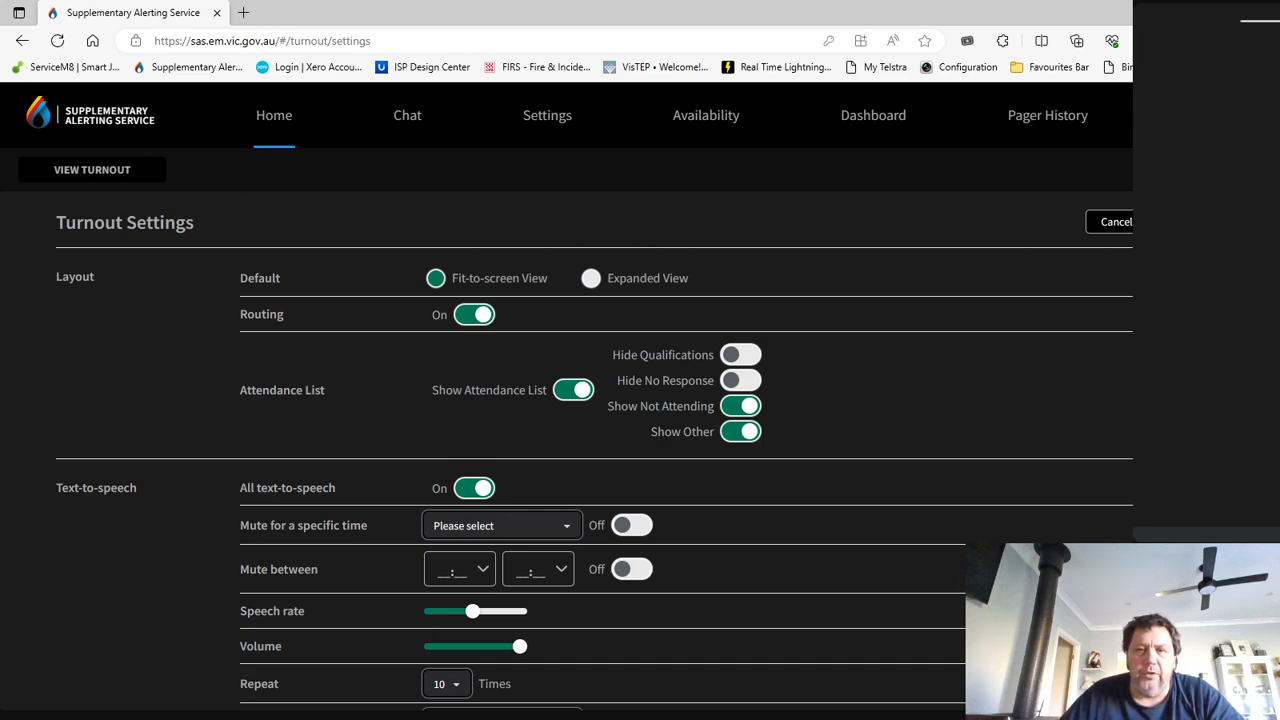
click(22, 40)
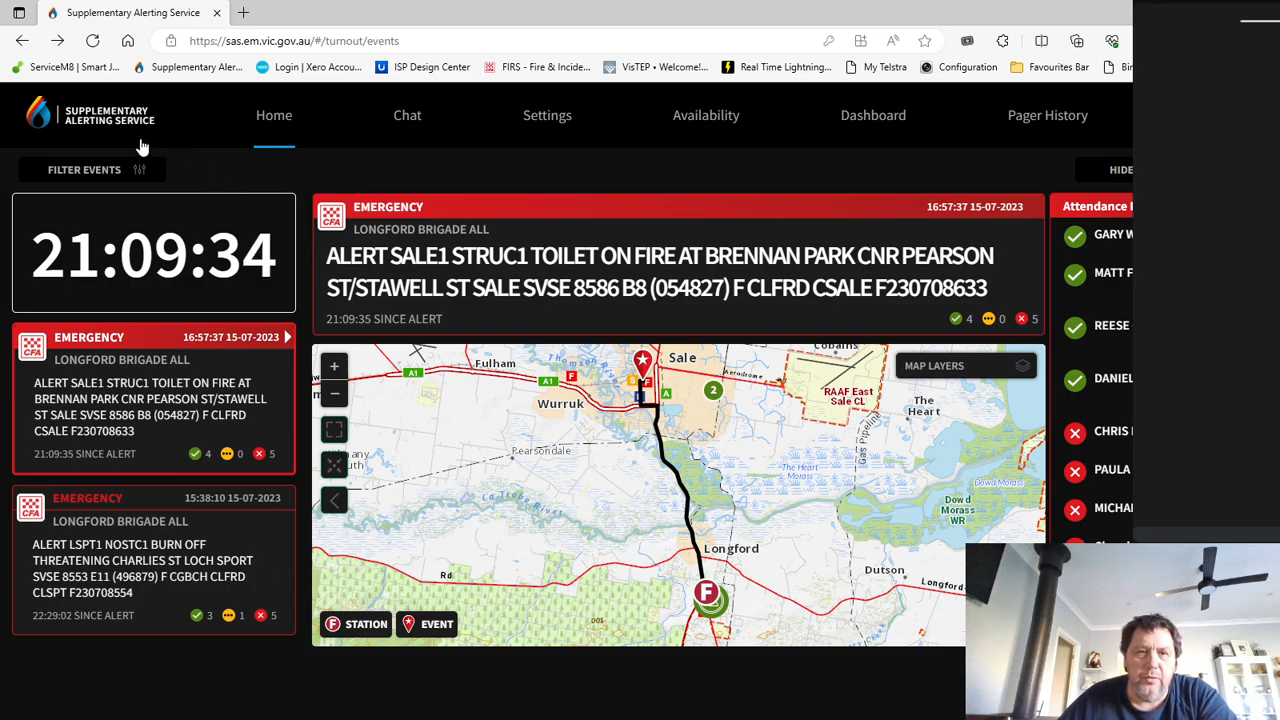
click(60, 40)
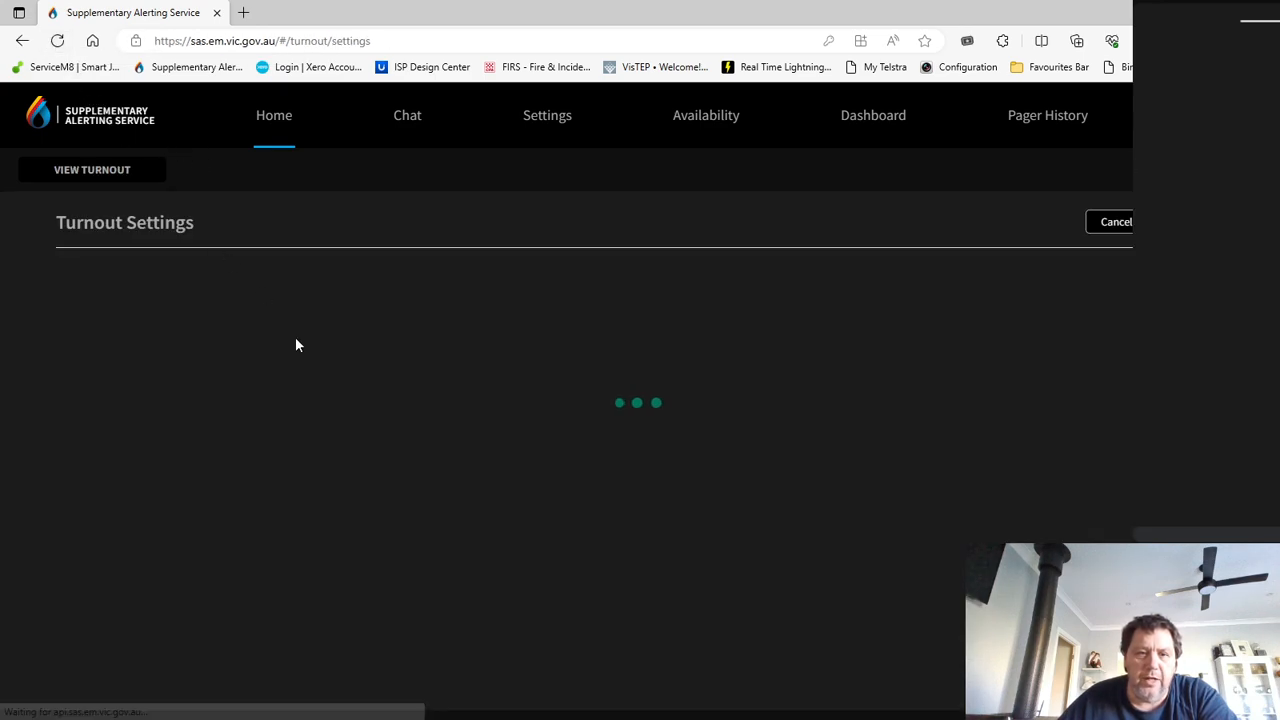
scroll(571, 608, down, 1)
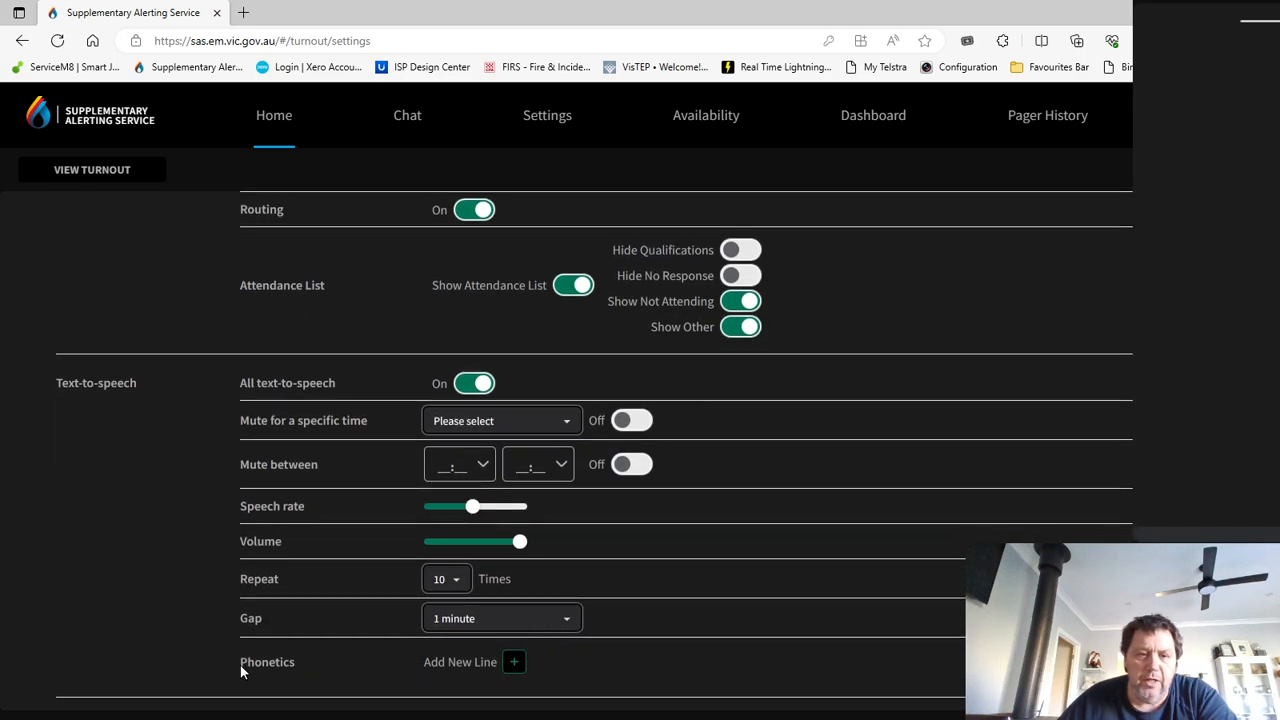
click(22, 44)
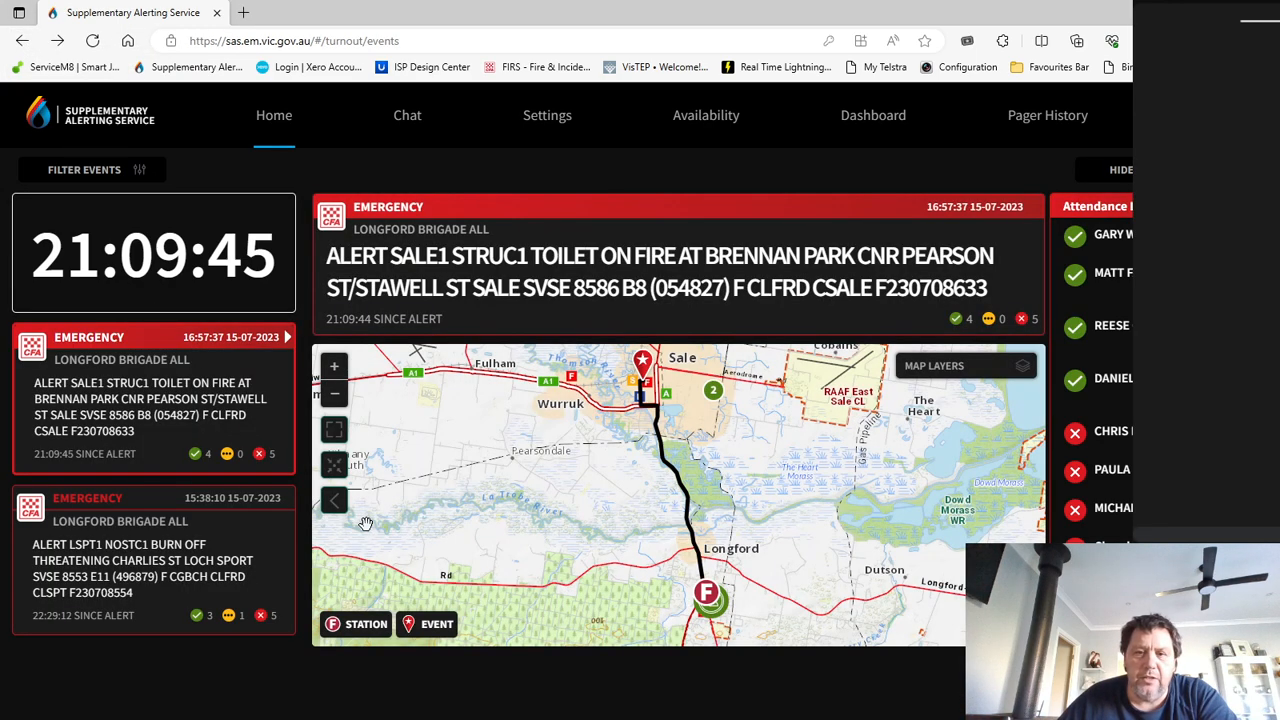
- View the LSPT1 burn-off alert at Loch Sport and switch back to the SALE1 toilet fire alert
click(128, 572)
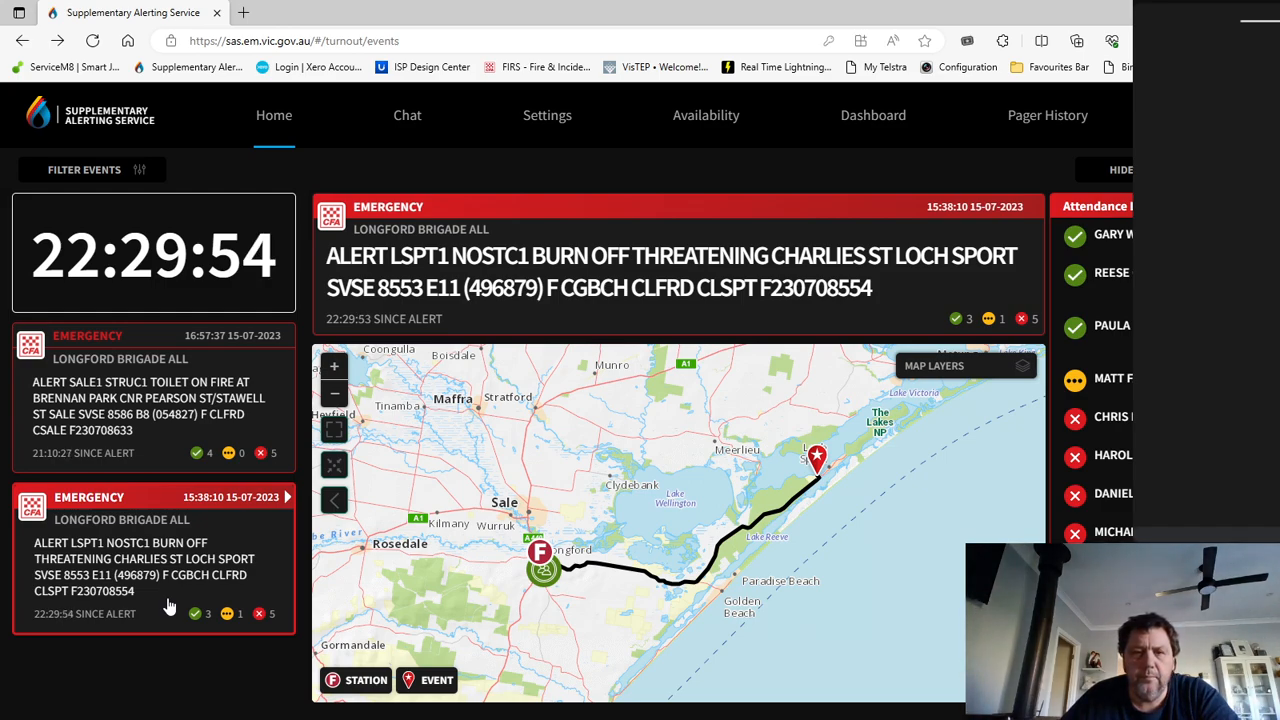
click(140, 423)
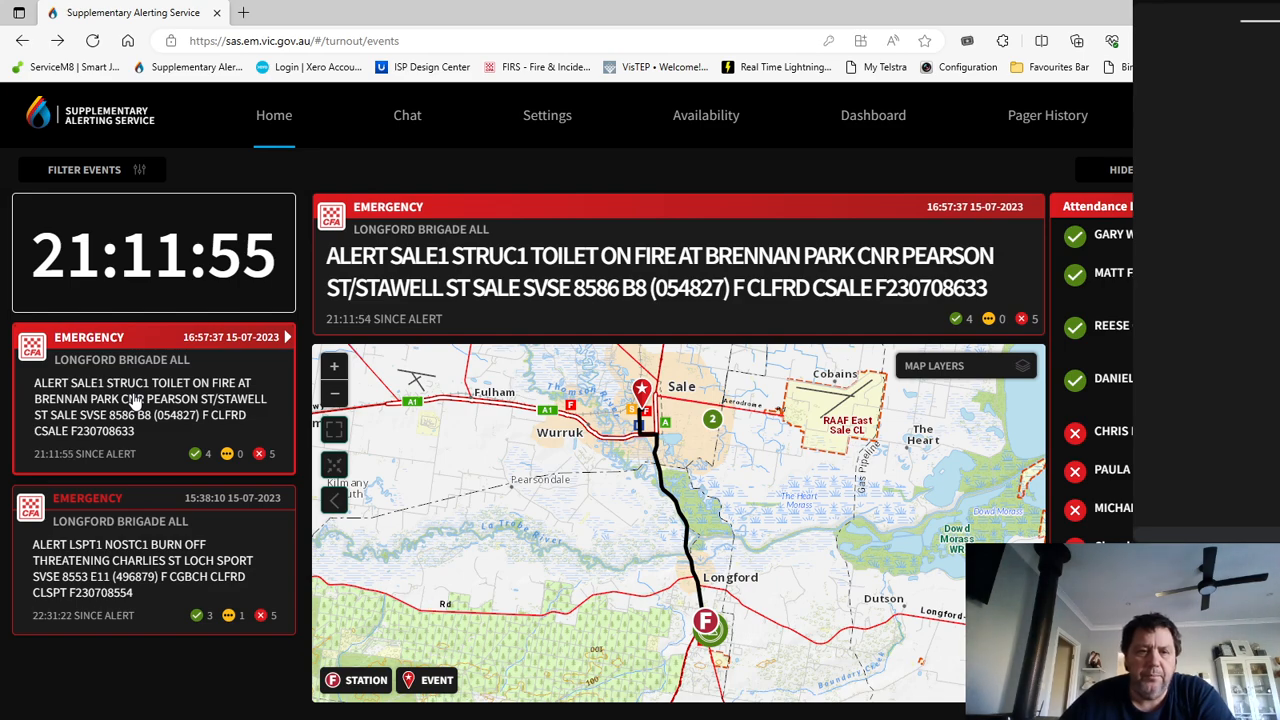
- Set the text-to-speech Repeat to 0 times in the turnout settings, save, and return to the turnout events
click(57, 40)
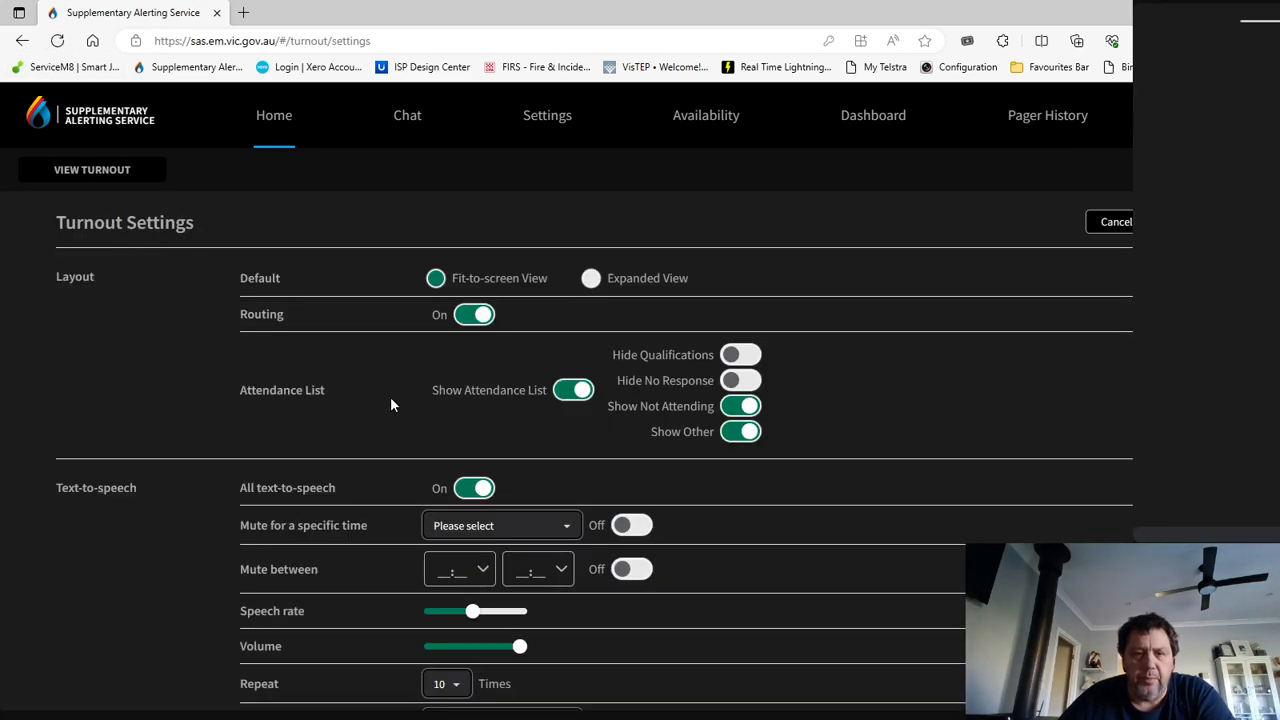
scroll(507, 565, down, 1)
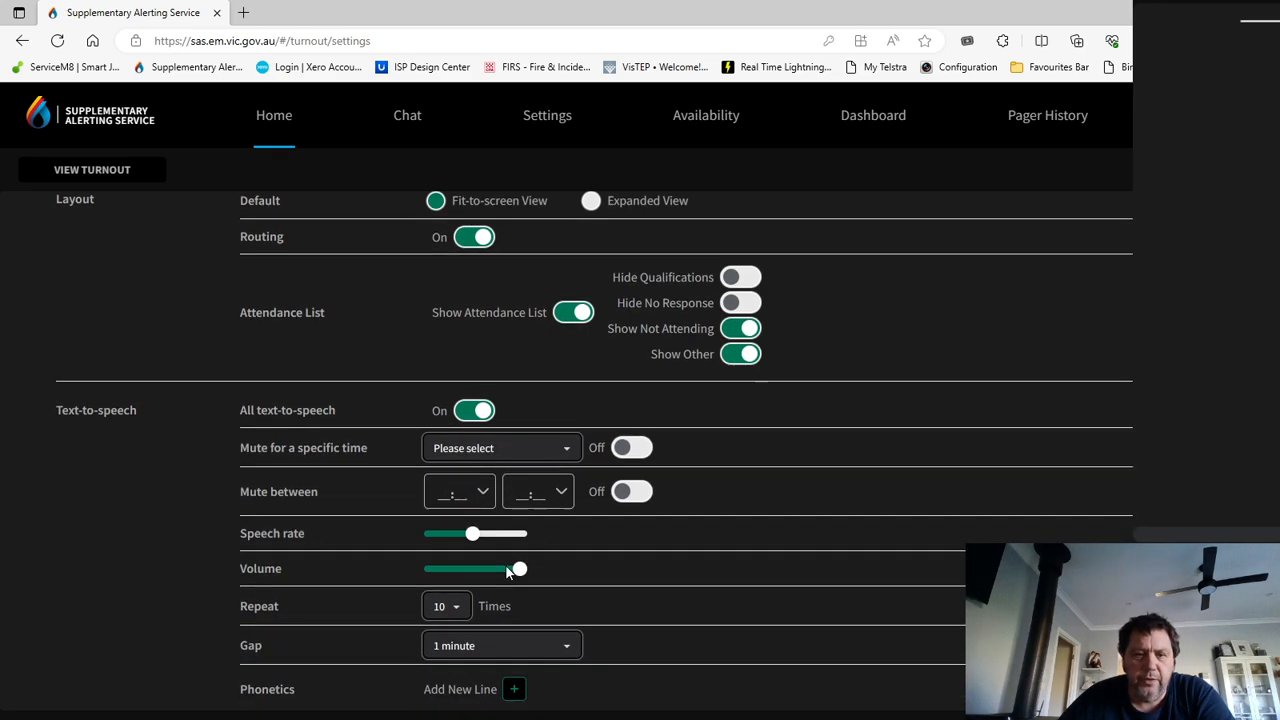
click(458, 584)
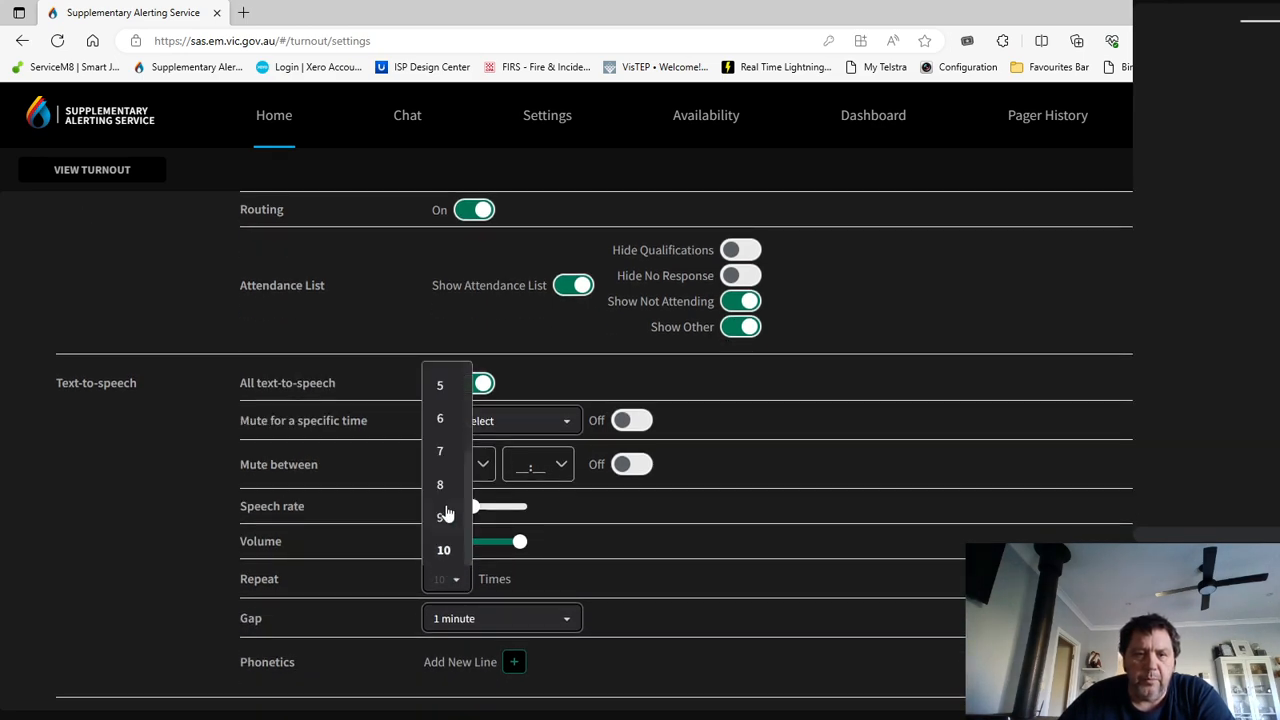
scroll(449, 420, up, 3)
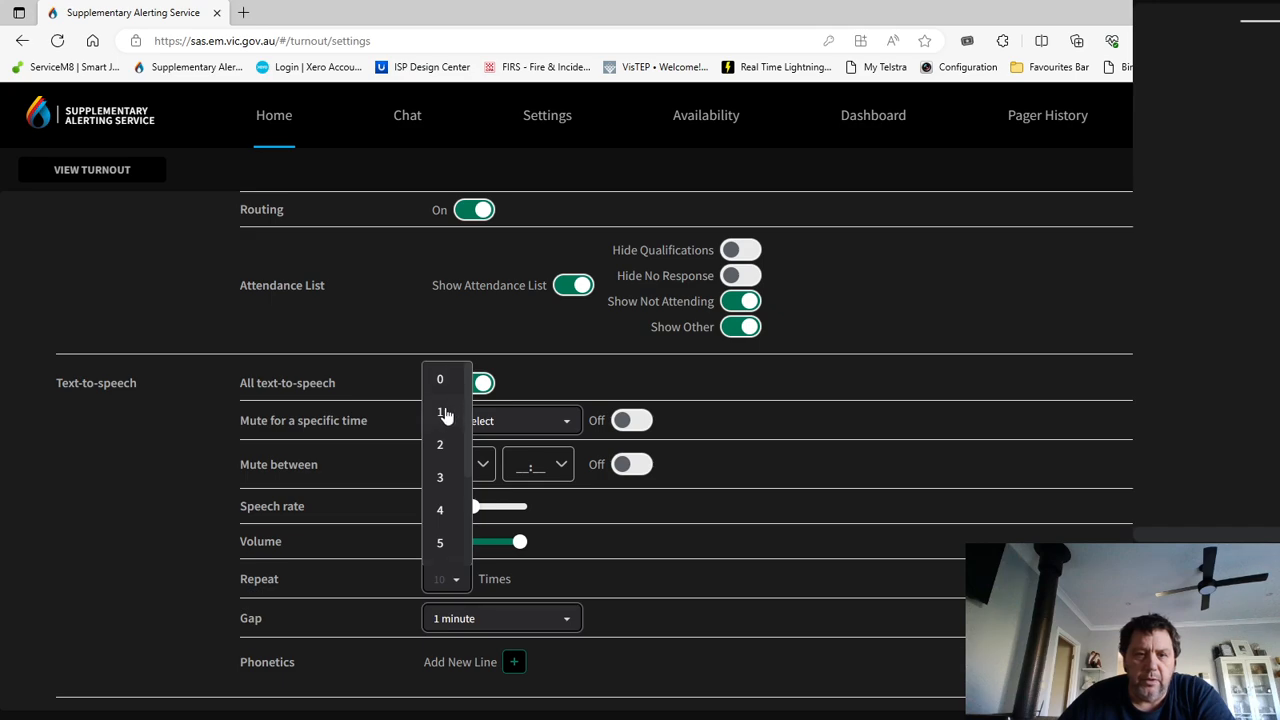
click(438, 380)
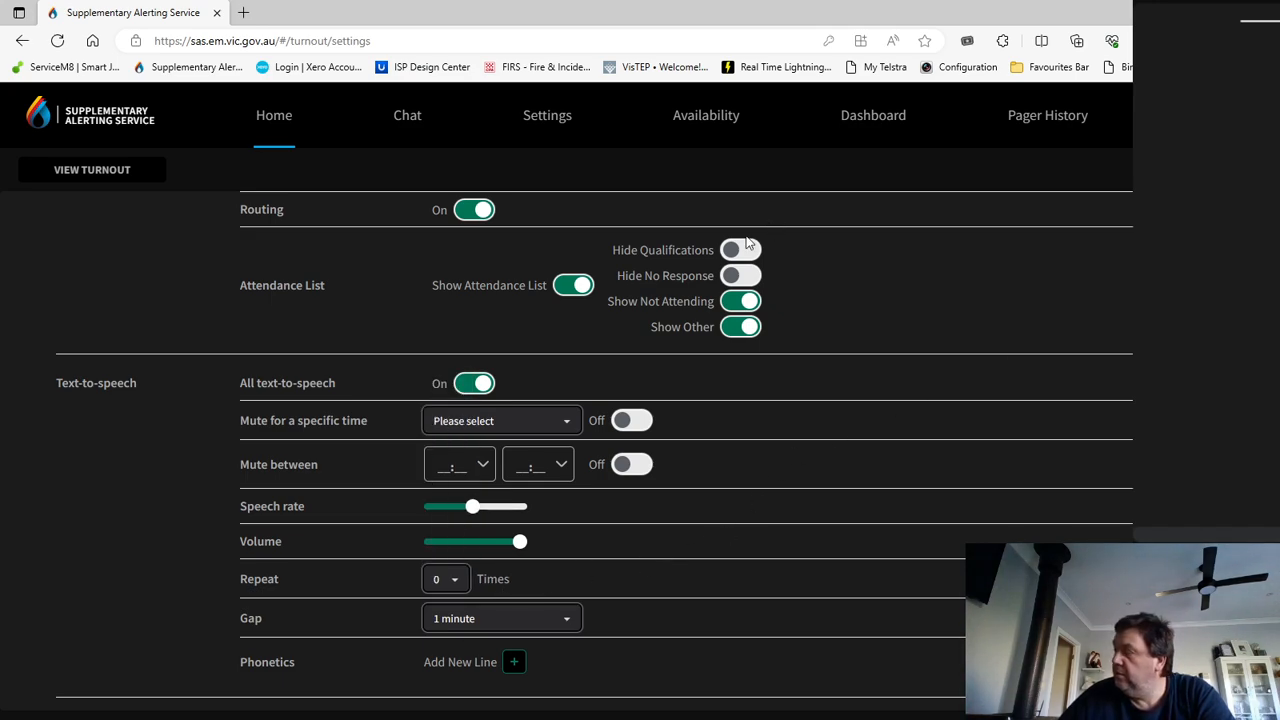
scroll(474, 476, up, 1)
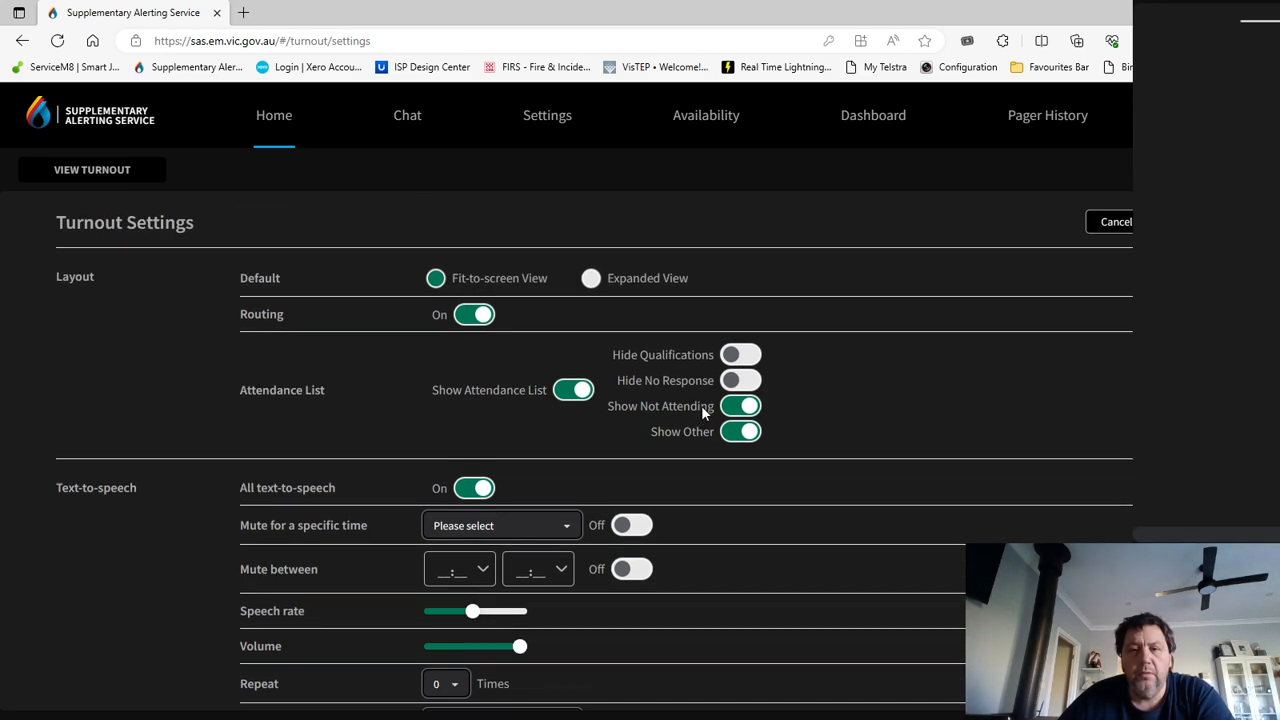
click(1188, 222)
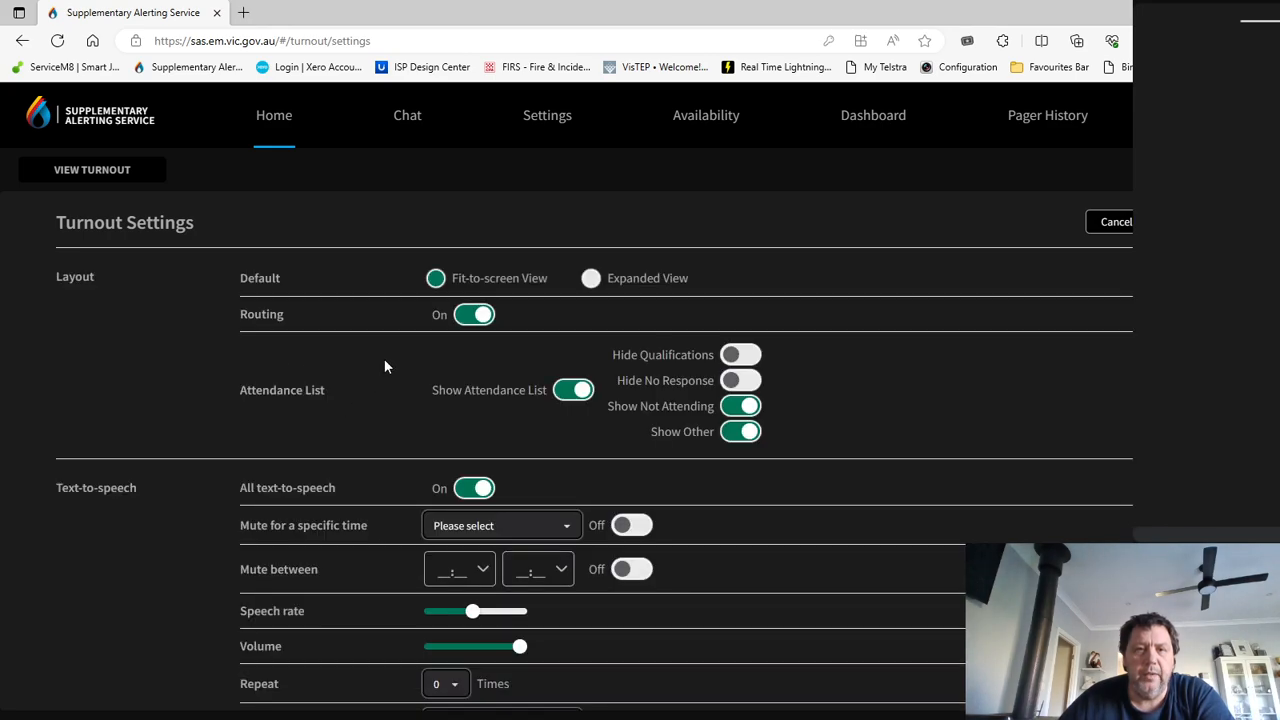
click(22, 41)
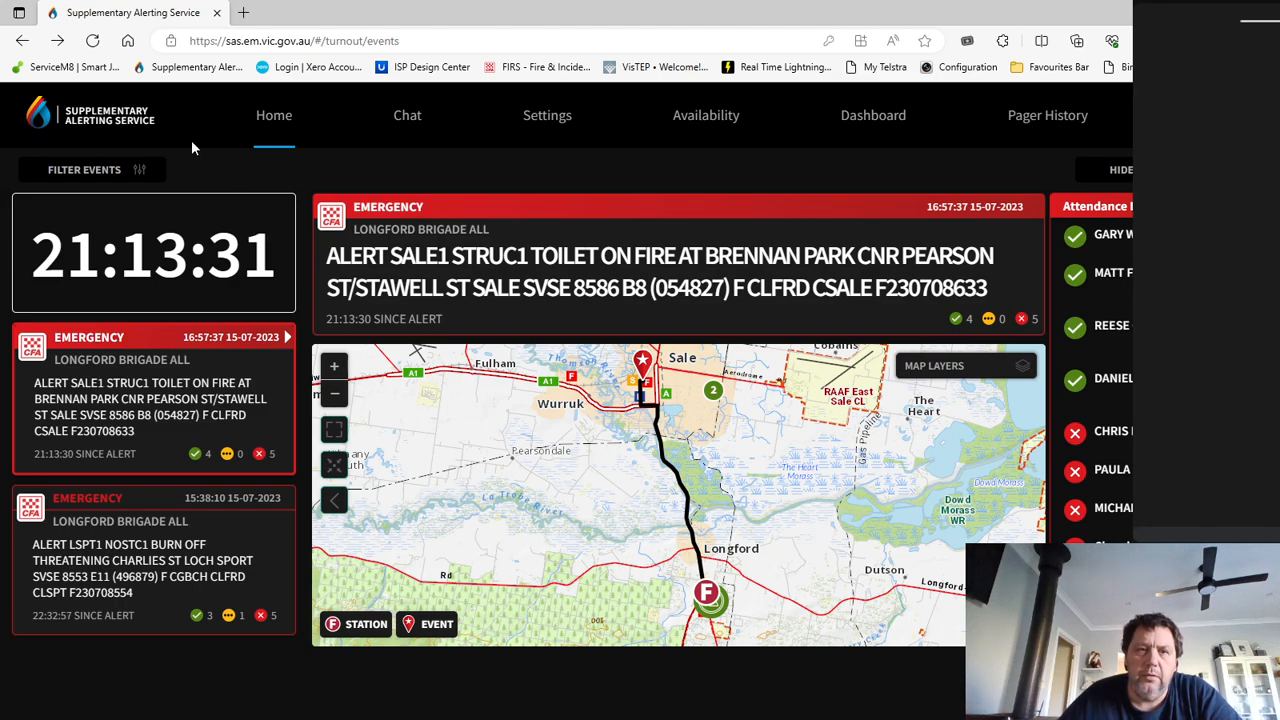
- Try adding a text-to-speech phonetics line in the turnout settings that replaces "F" with "BRIGADES PAGED,"
click(57, 40)
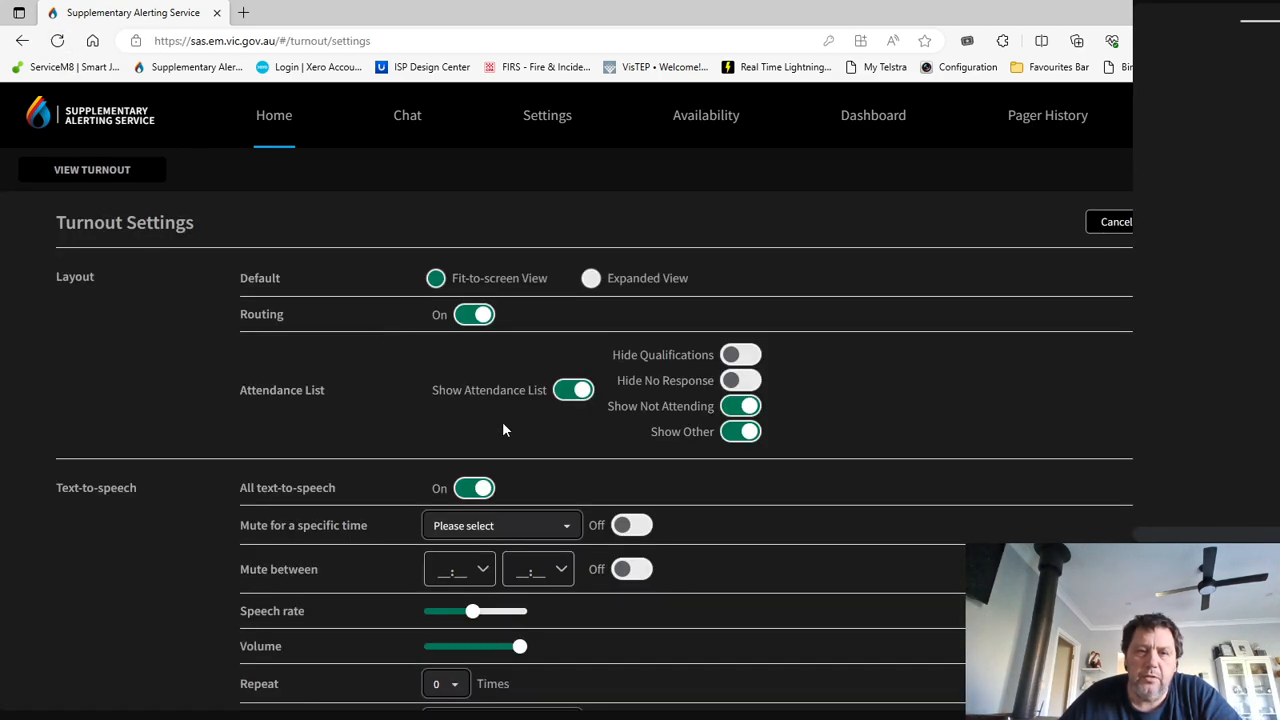
scroll(501, 430, down, 1)
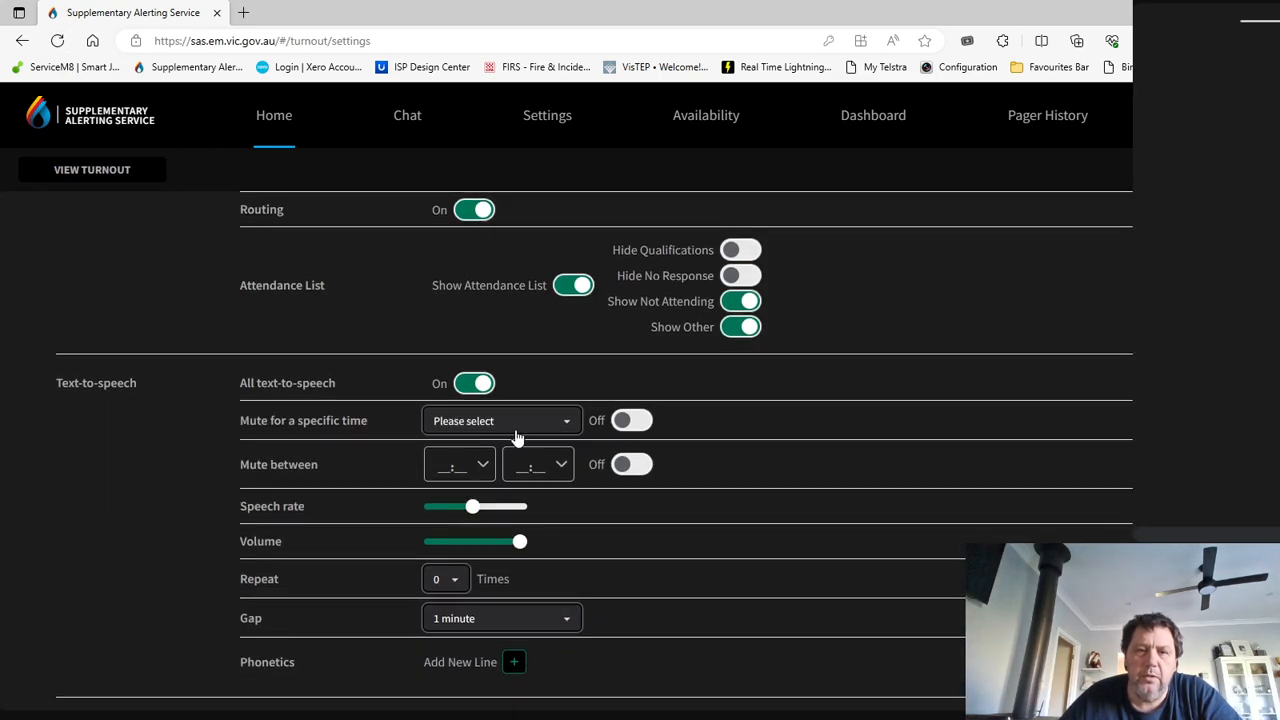
click(514, 661)
click(517, 663)
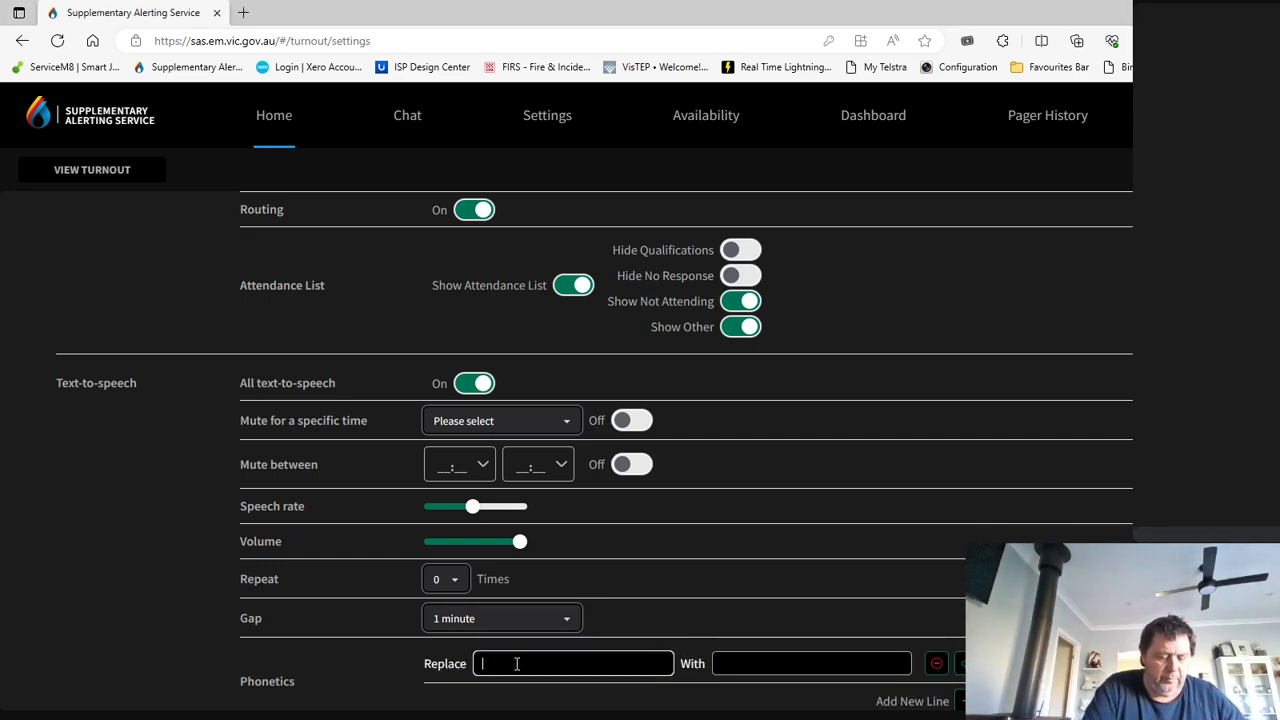
text(FR)
key(BackSpace)
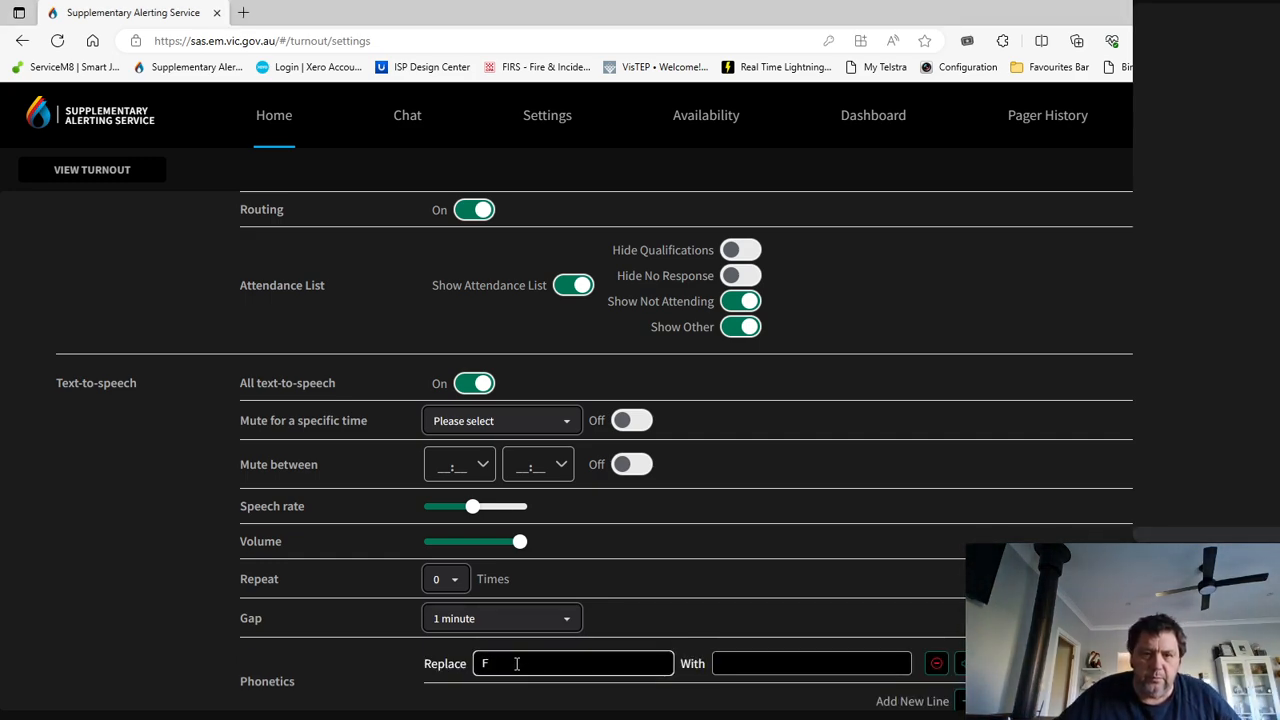
click(731, 663)
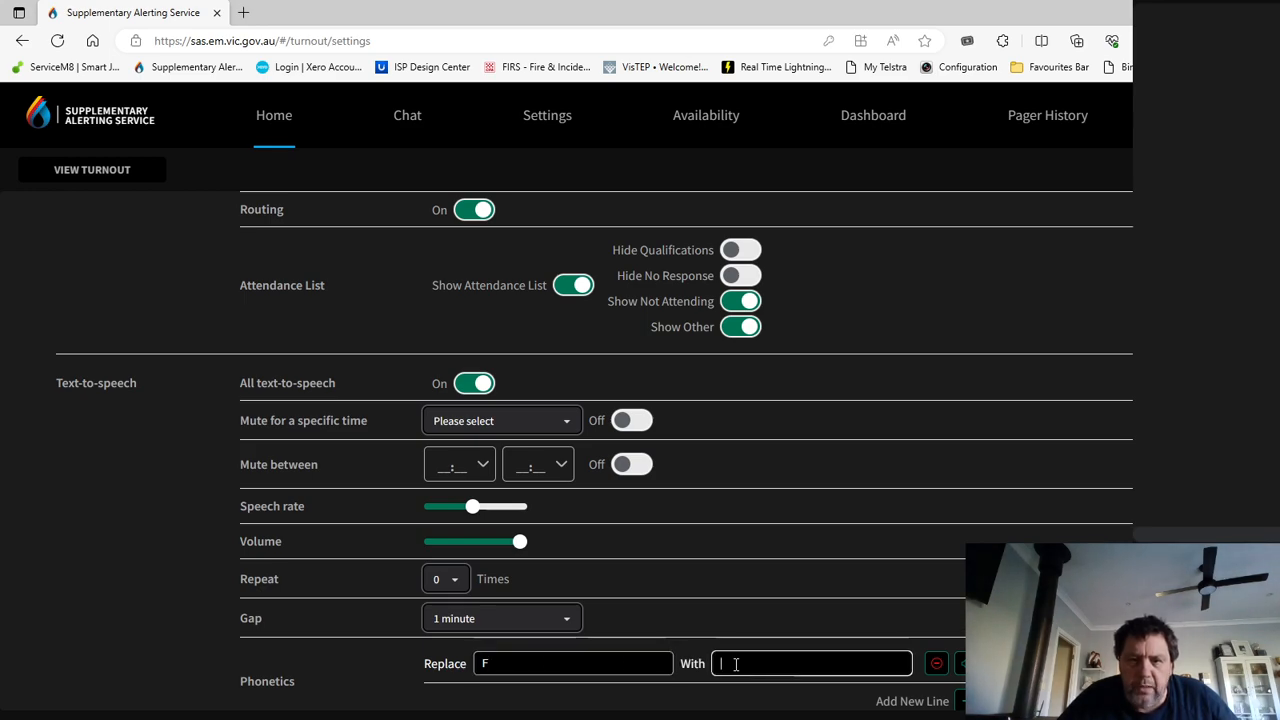
right_click(736, 664)
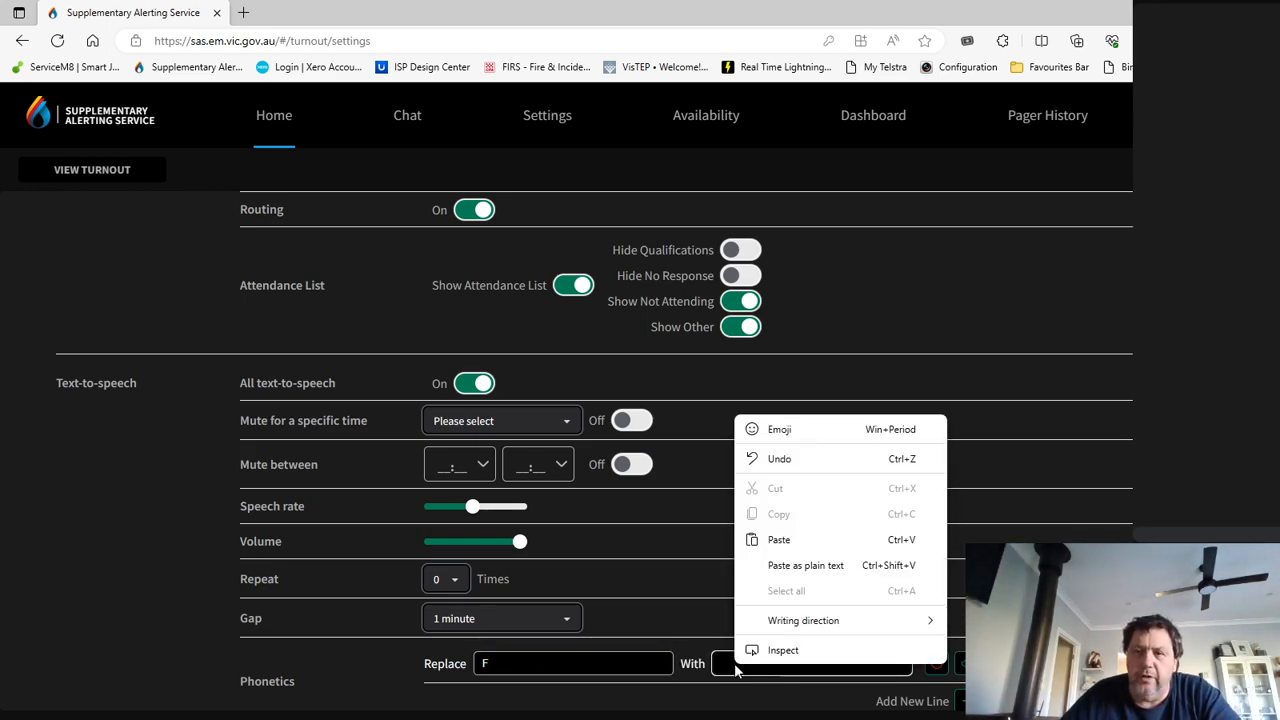
click(801, 543)
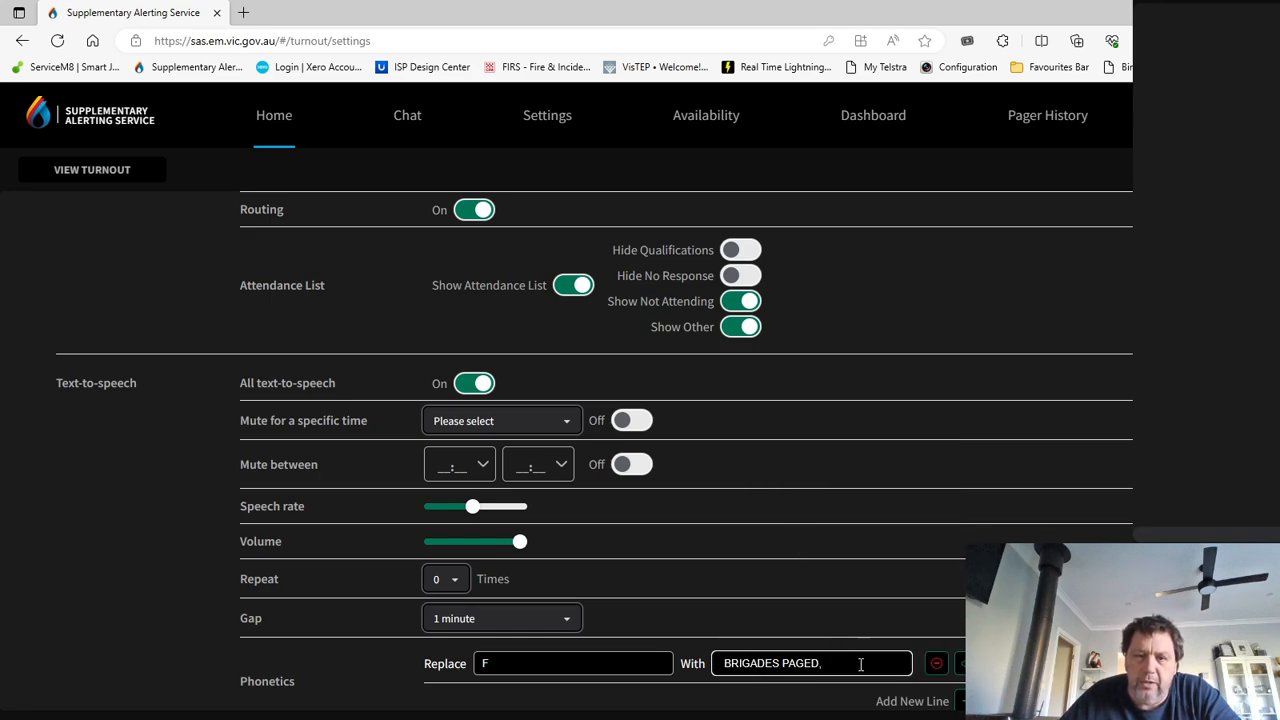
- Preview the speech for the replacement text and leave the turnout settings without saving the phonetics lines
click(962, 670)
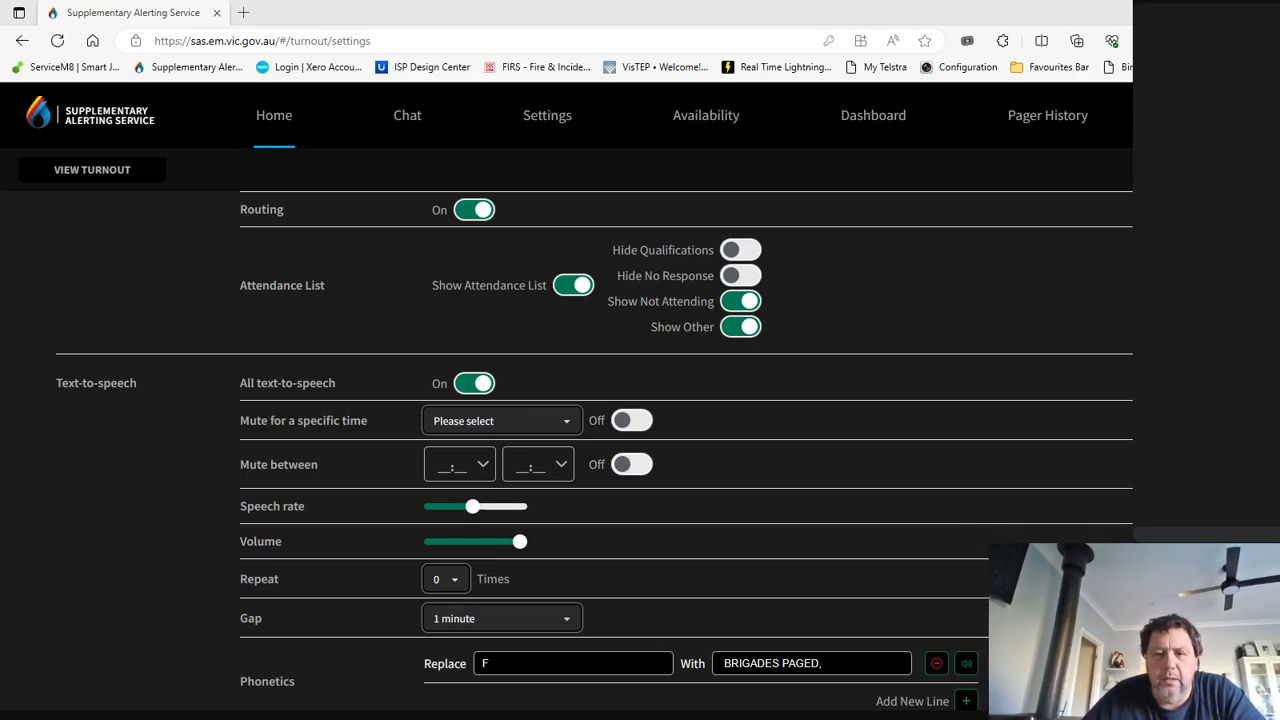
click(966, 666)
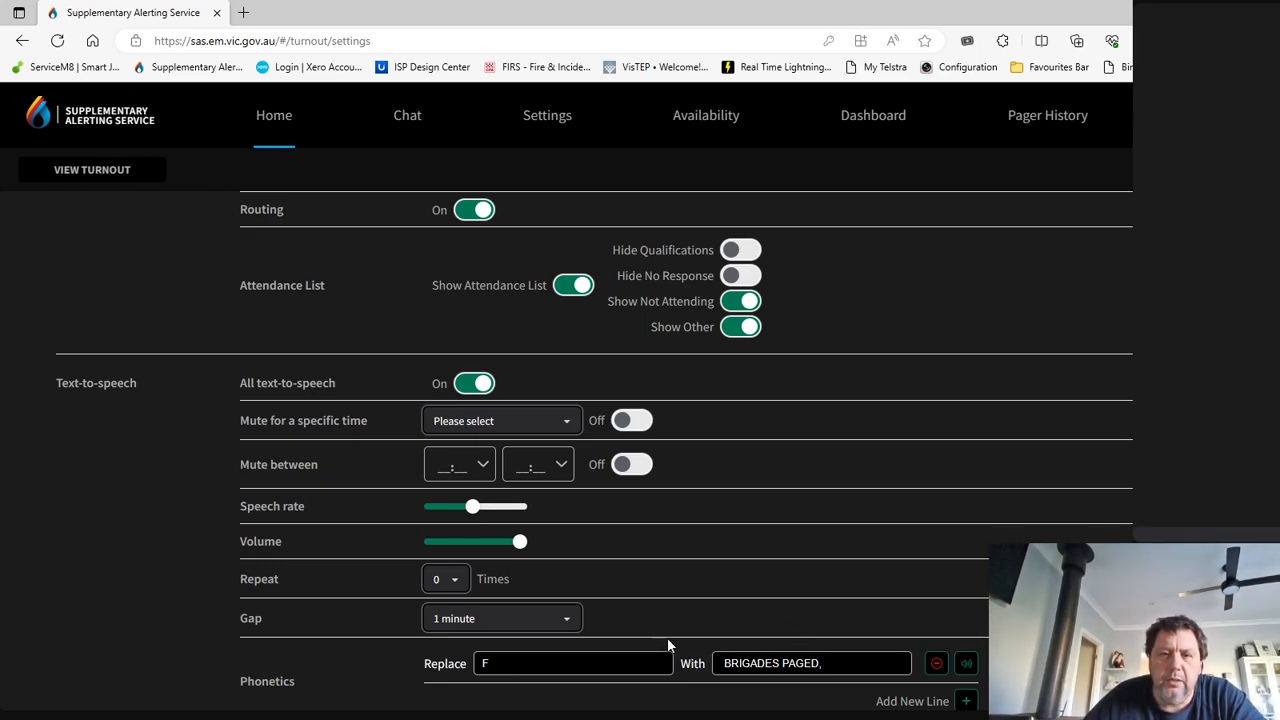
click(965, 702)
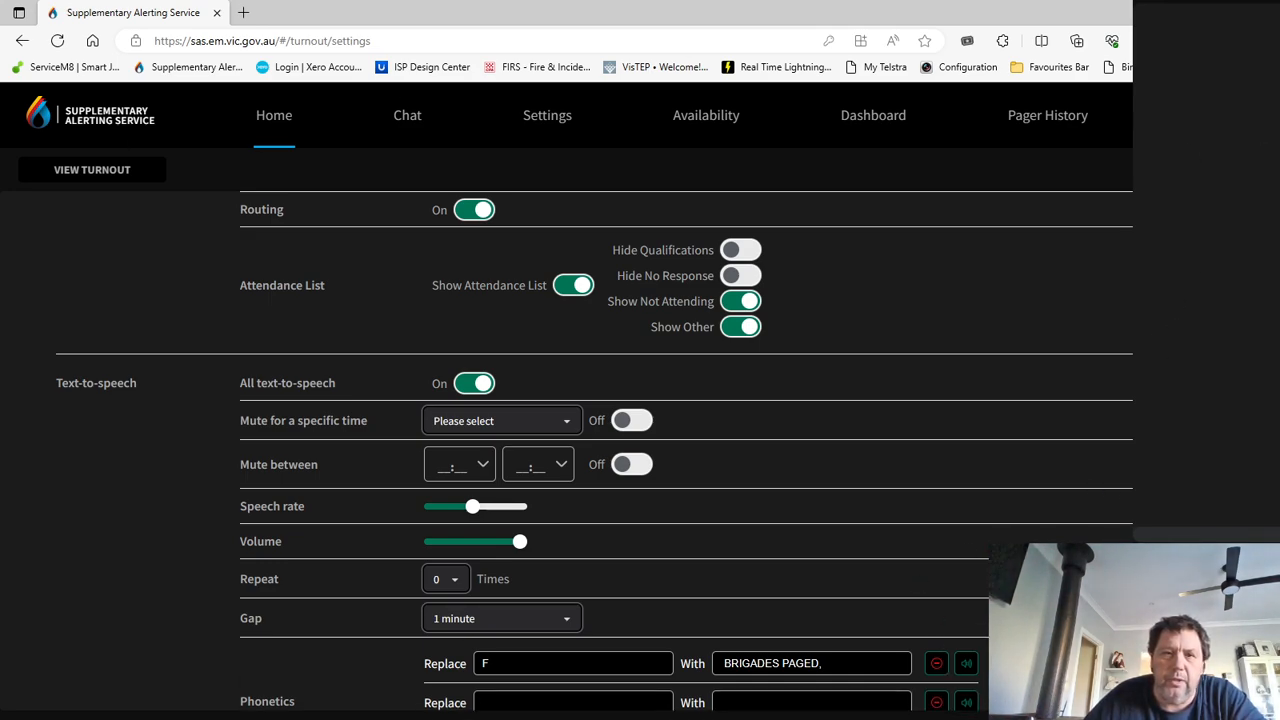
click(22, 41)
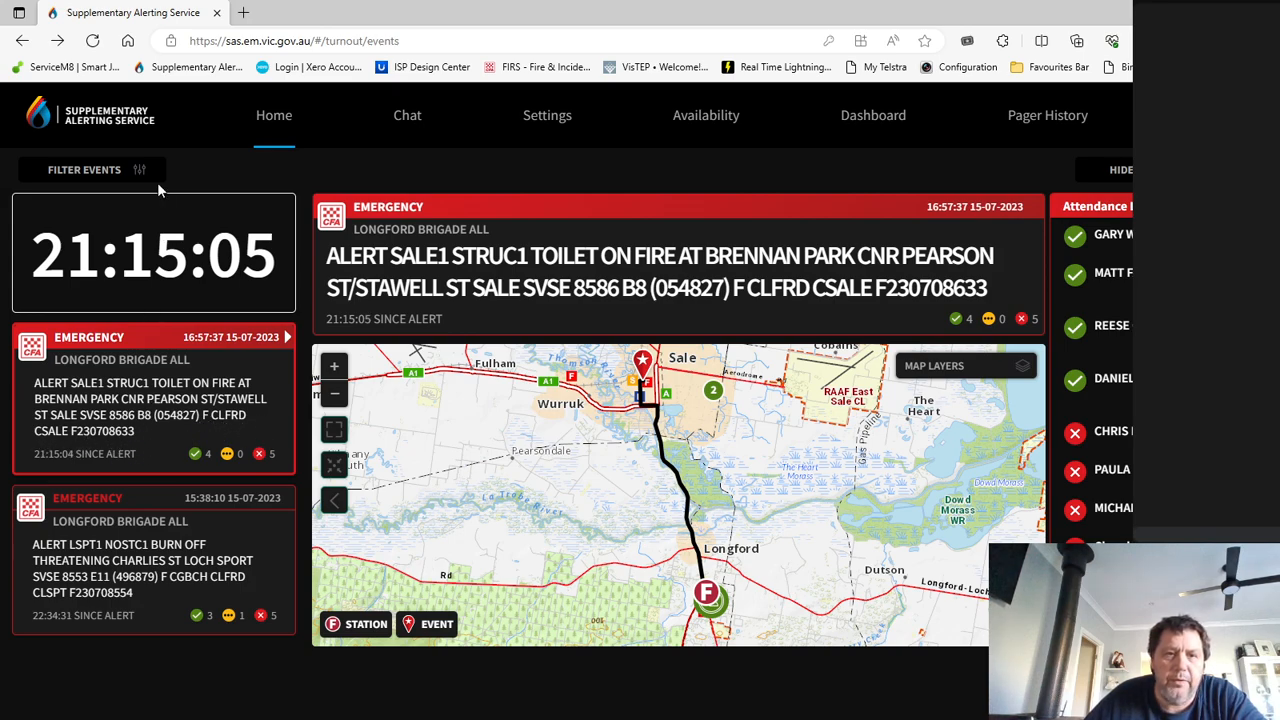
- Reopen the turnout settings, add a phonetics line replacing "F" with "BRIGADES PAGED,", and preview its speech
click(60, 40)
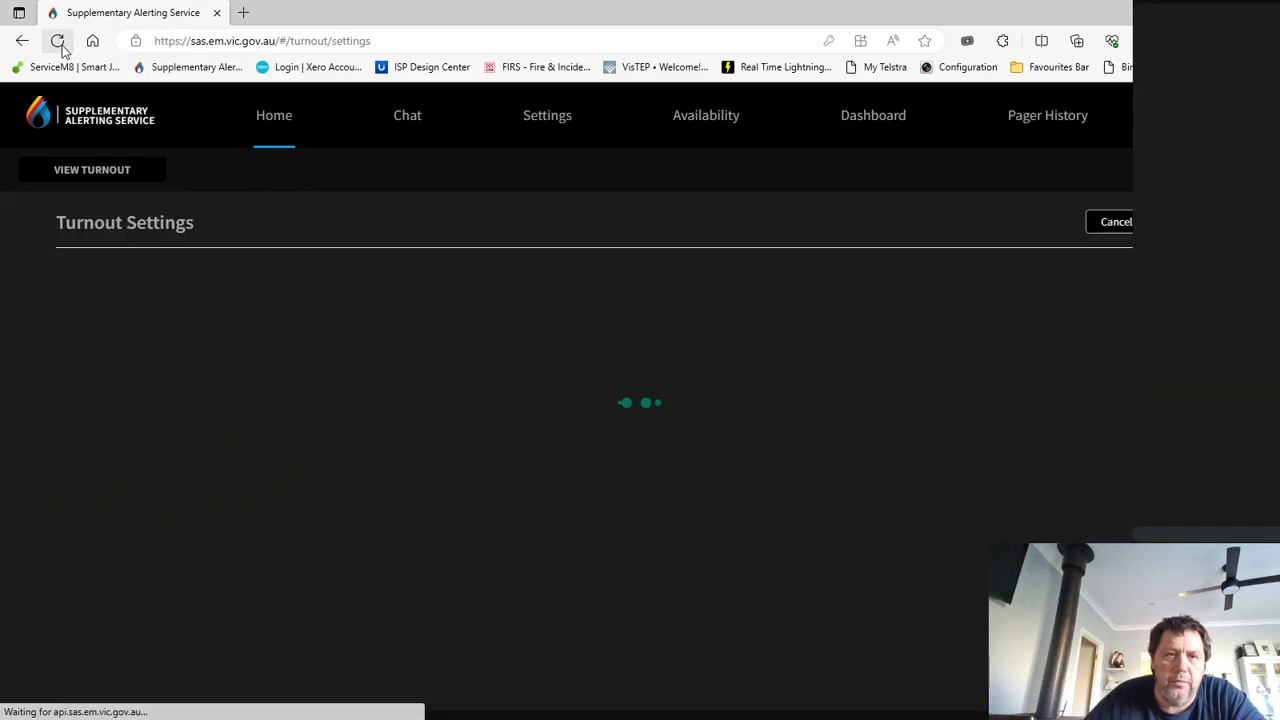
scroll(642, 528, down, 1)
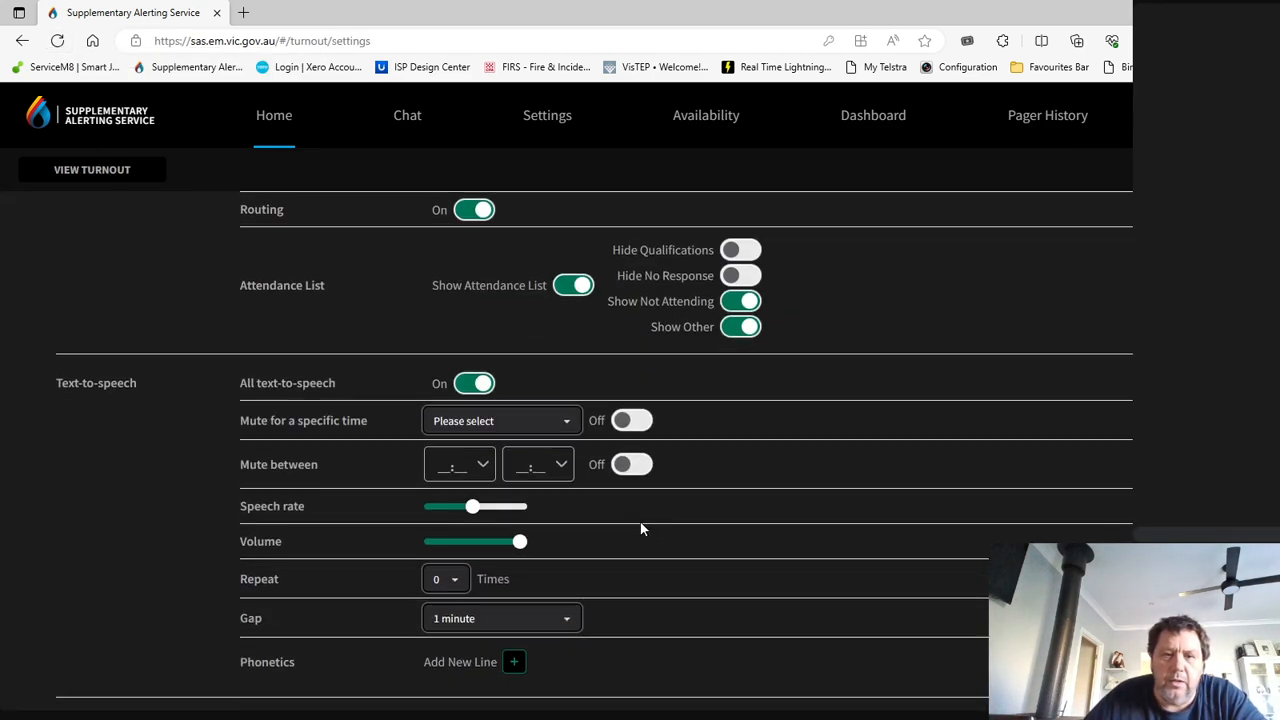
click(514, 662)
click(518, 665)
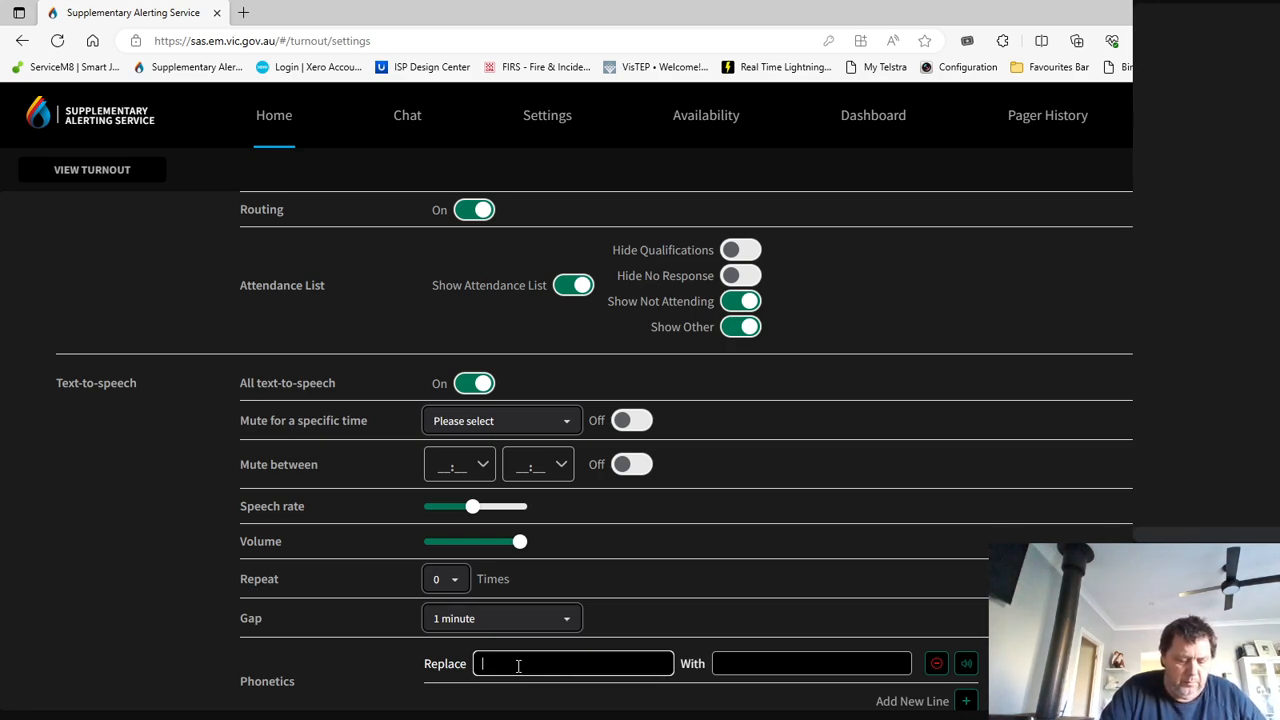
text(F)
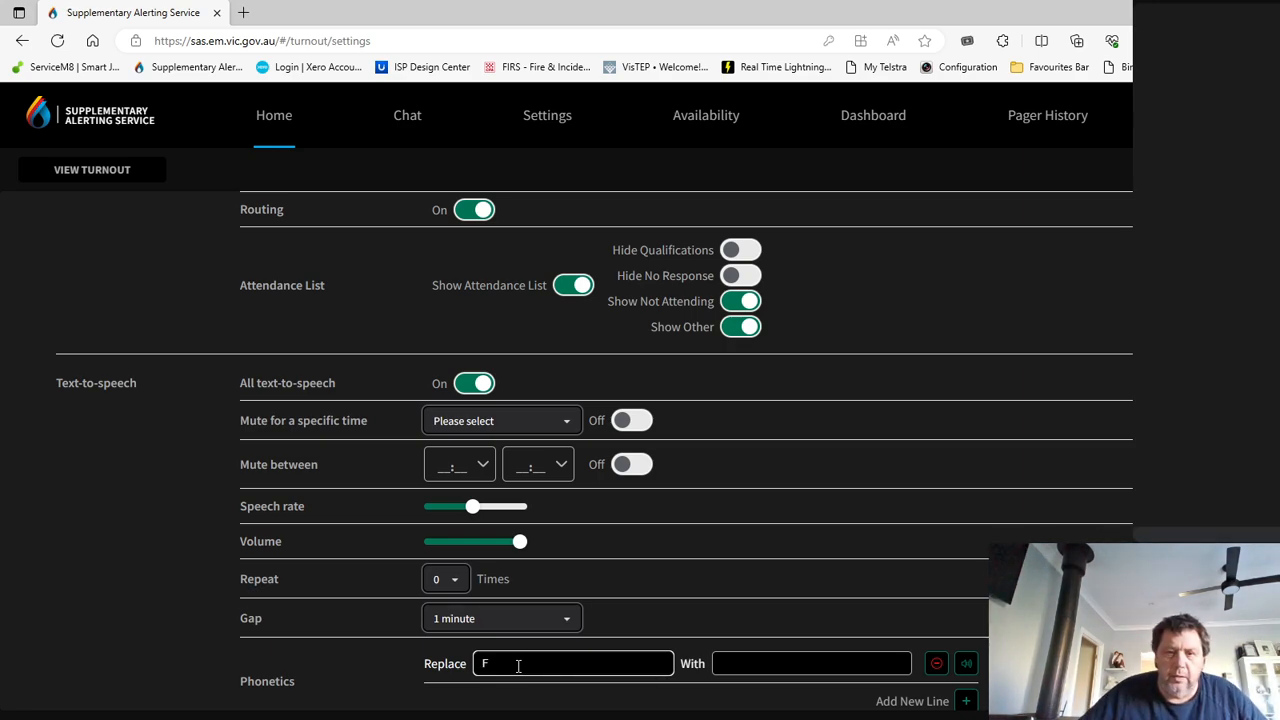
click(721, 662)
right_click(740, 667)
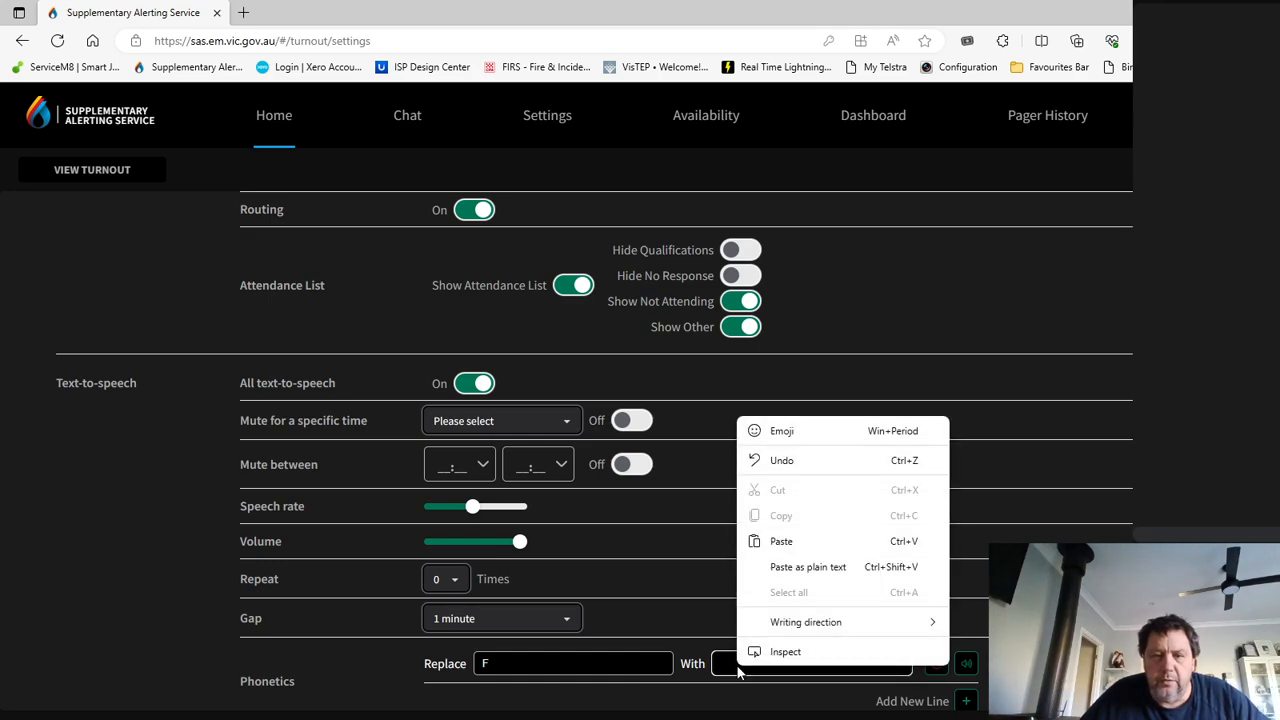
click(782, 541)
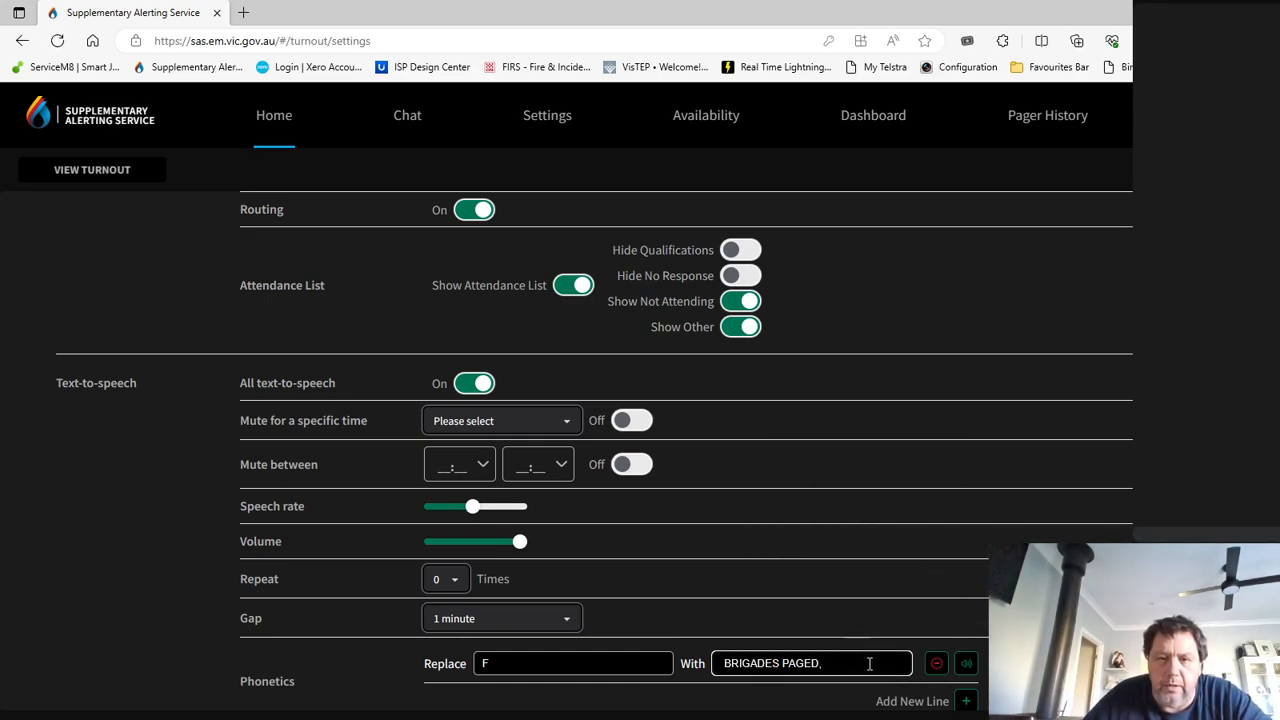
click(967, 665)
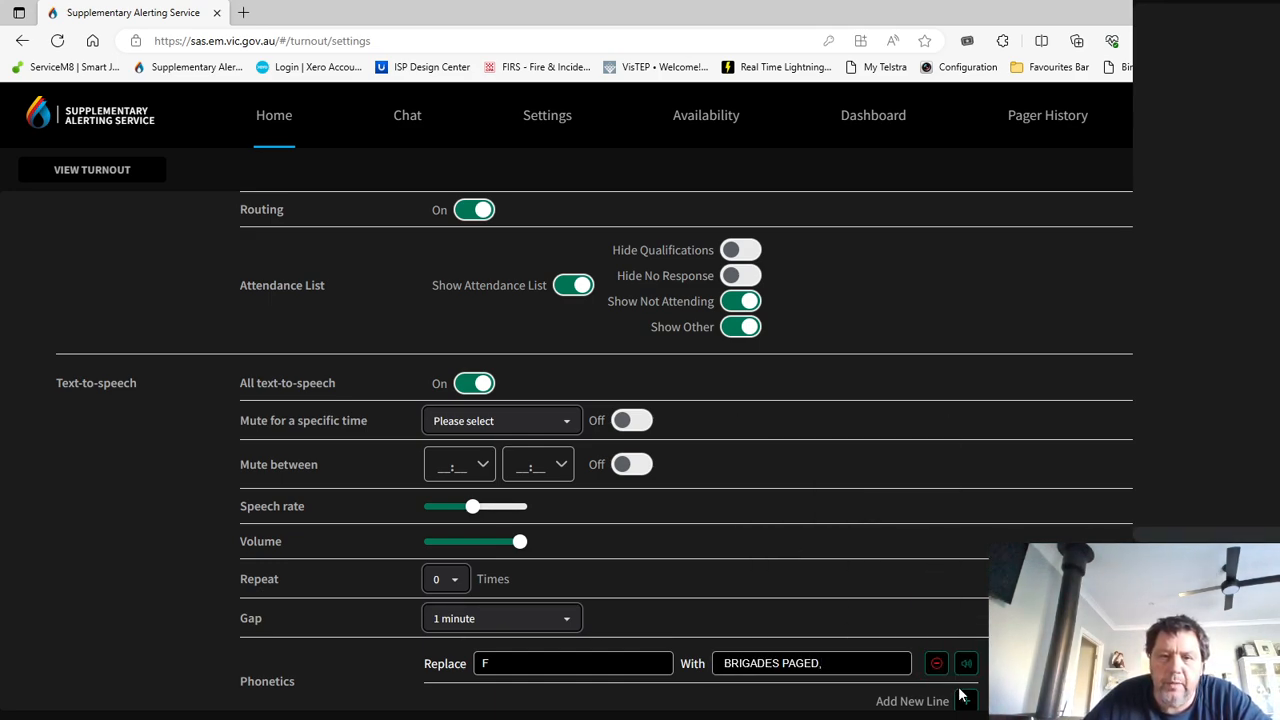
- Add a second phonetics line with "SALU[1-9]" pasted as the text to replace
click(966, 701)
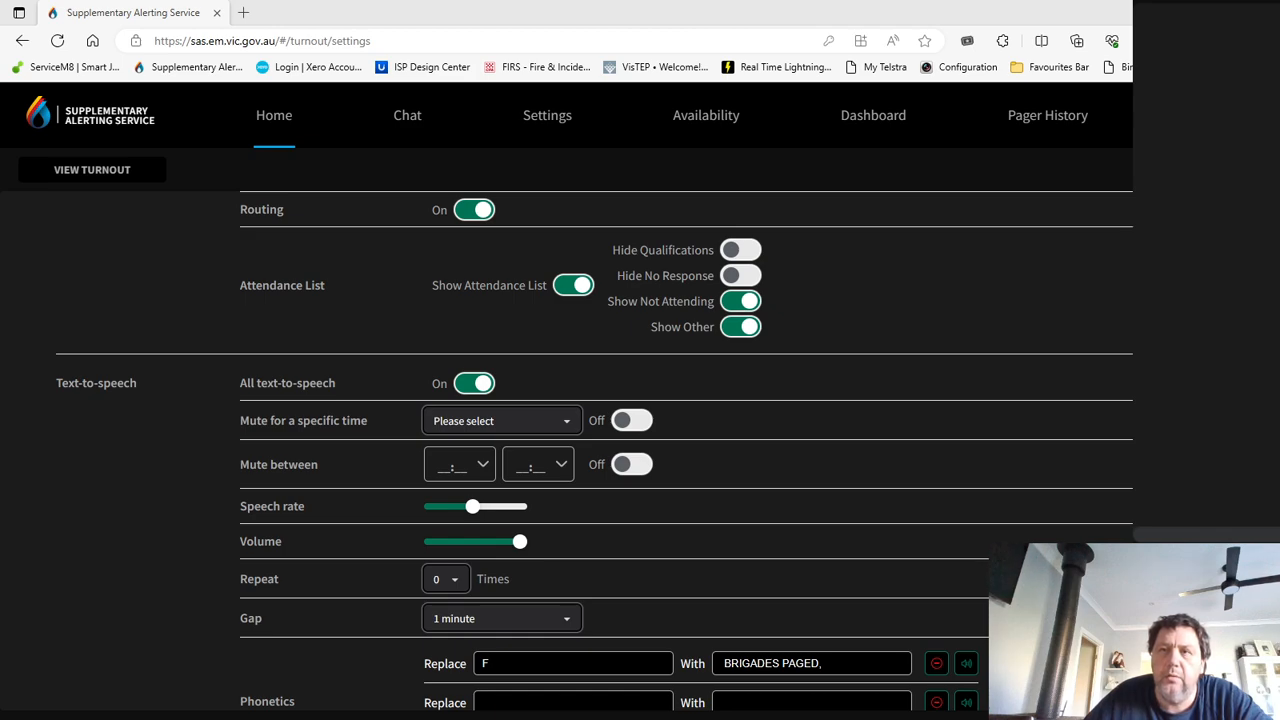
click(500, 703)
right_click(502, 705)
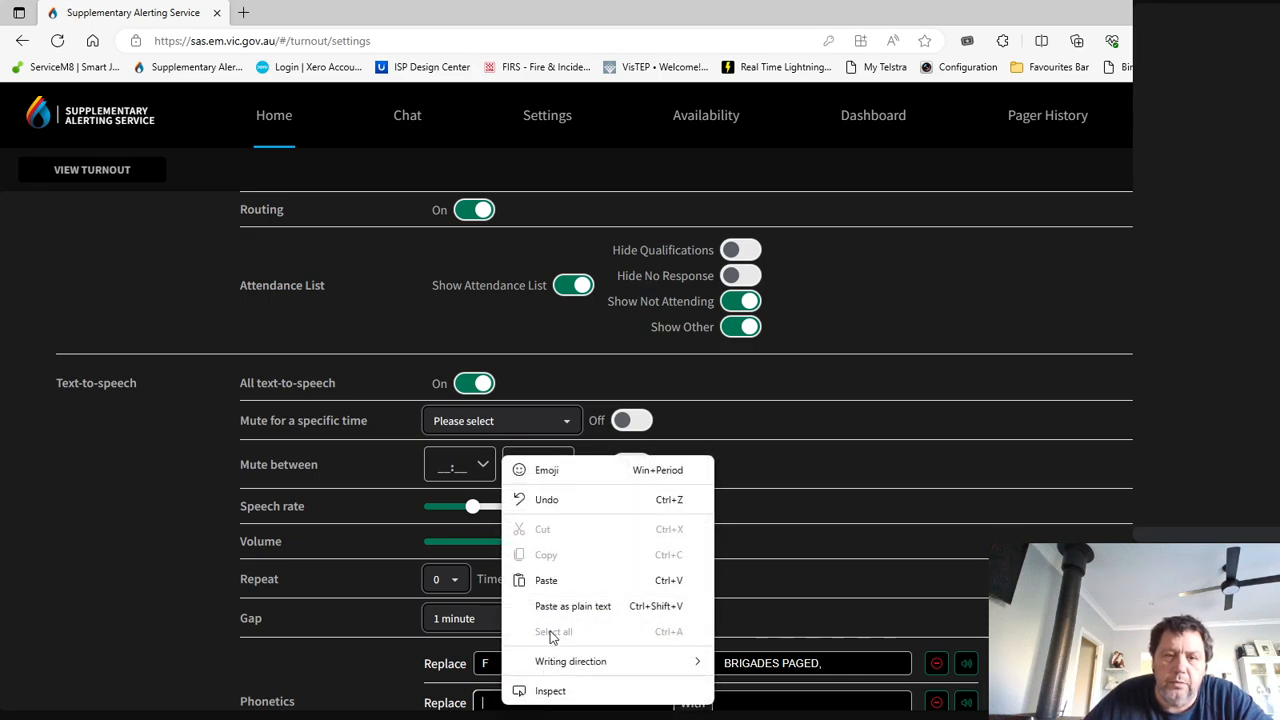
click(548, 580)
scroll(535, 650, down, 2)
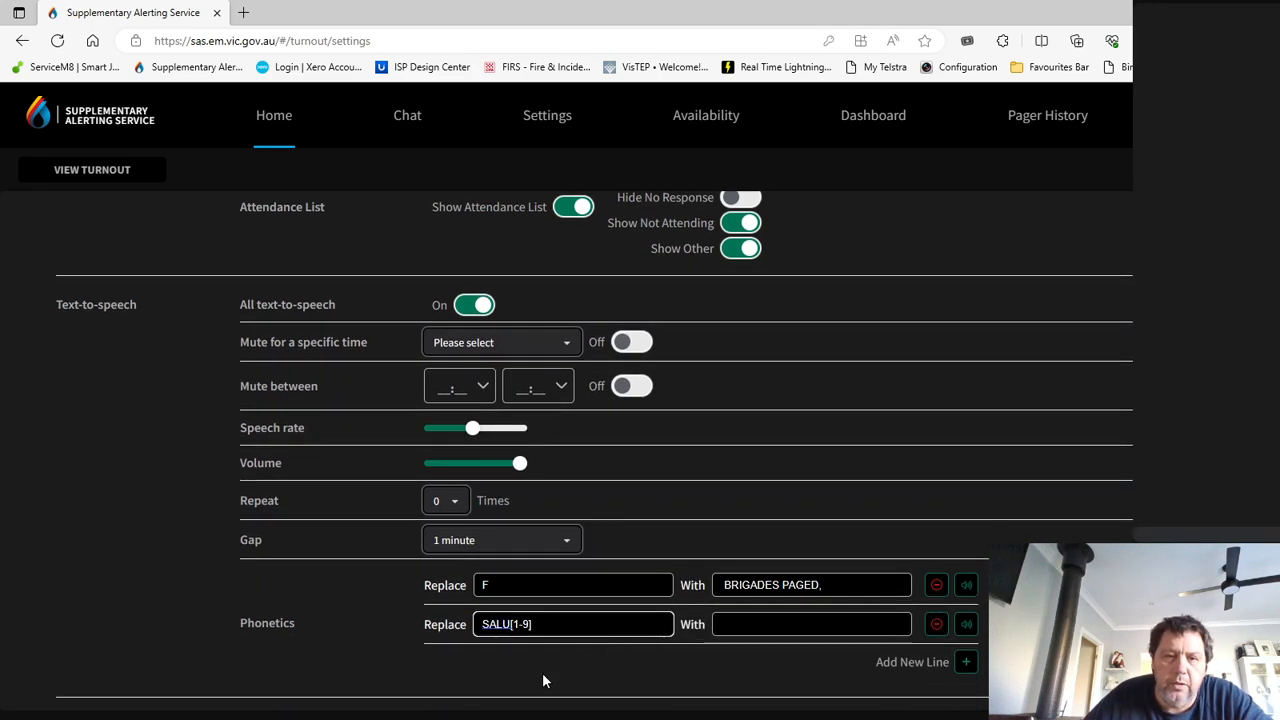
click(694, 669)
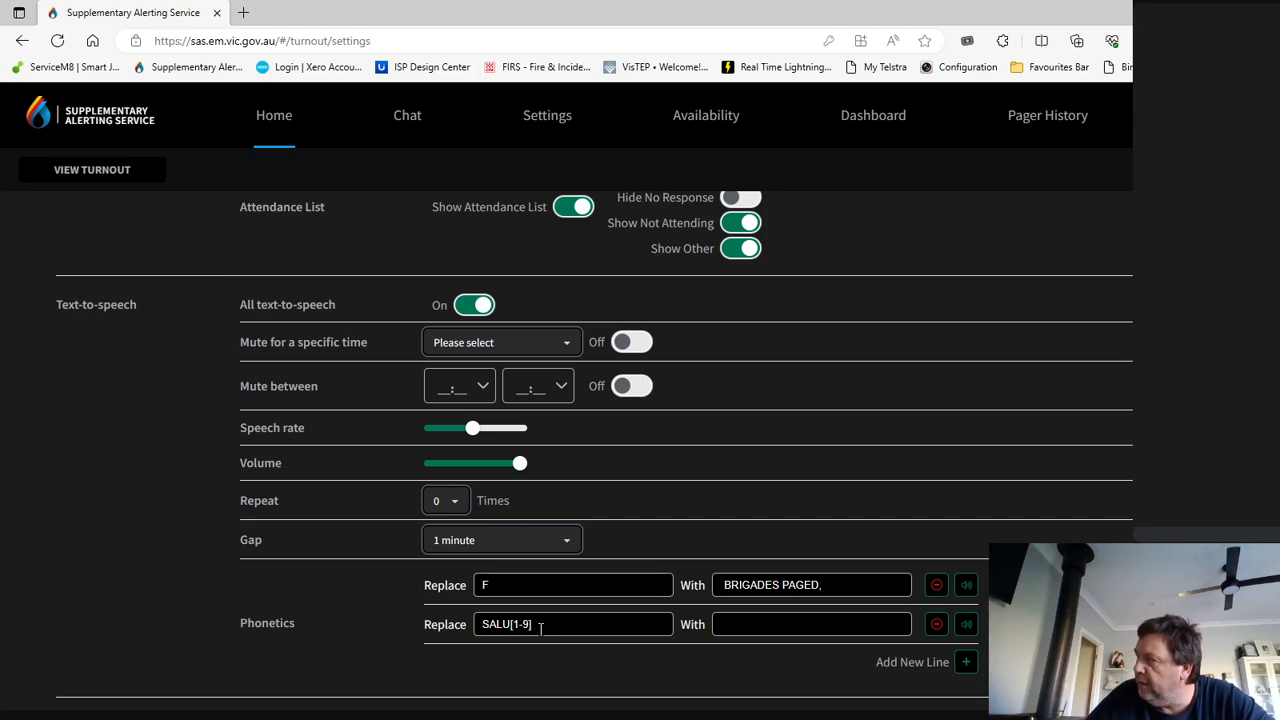
- Correct the second phonetics line's text to replace to "SALE[1-9]"
click(748, 624)
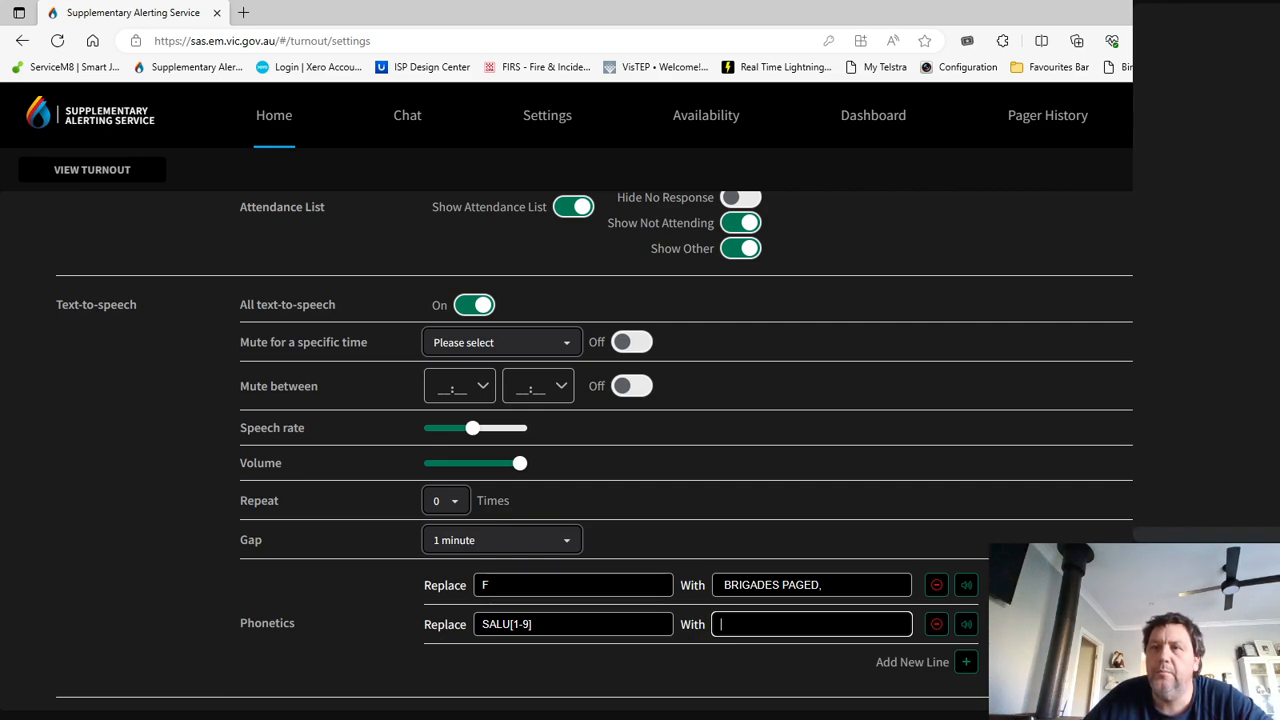
click(510, 624)
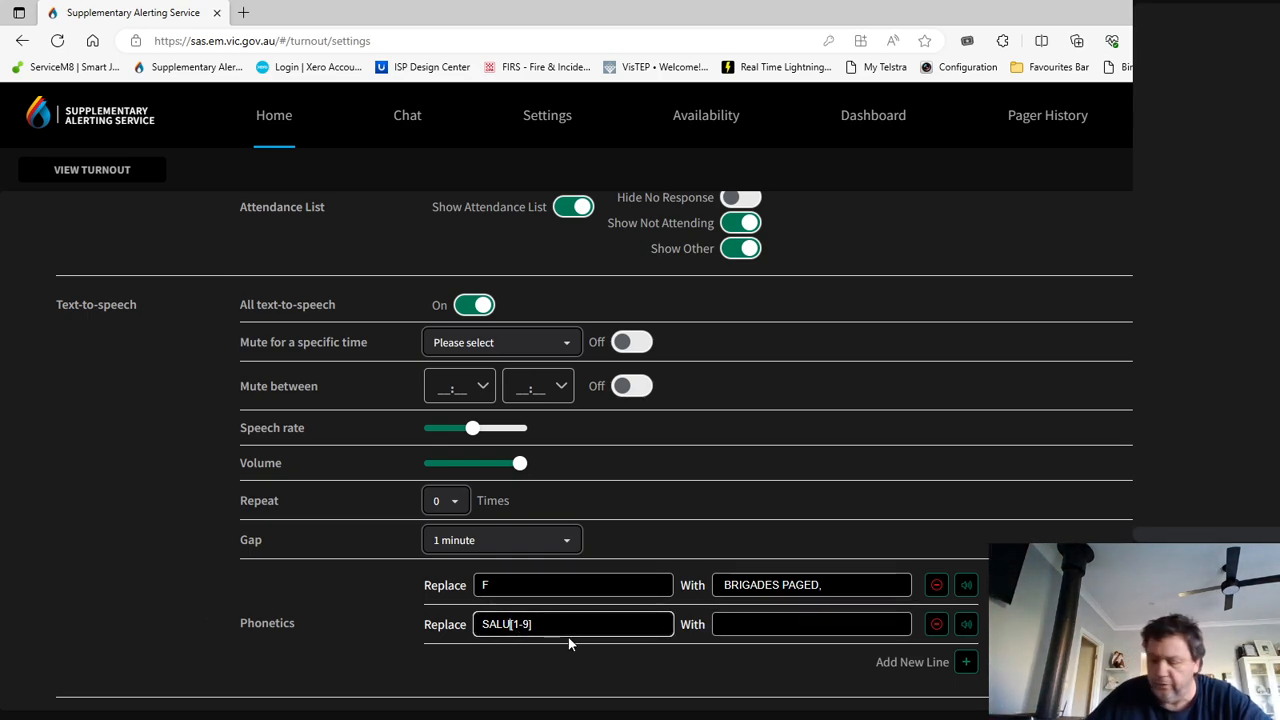
key(BackSpace)
text(E)
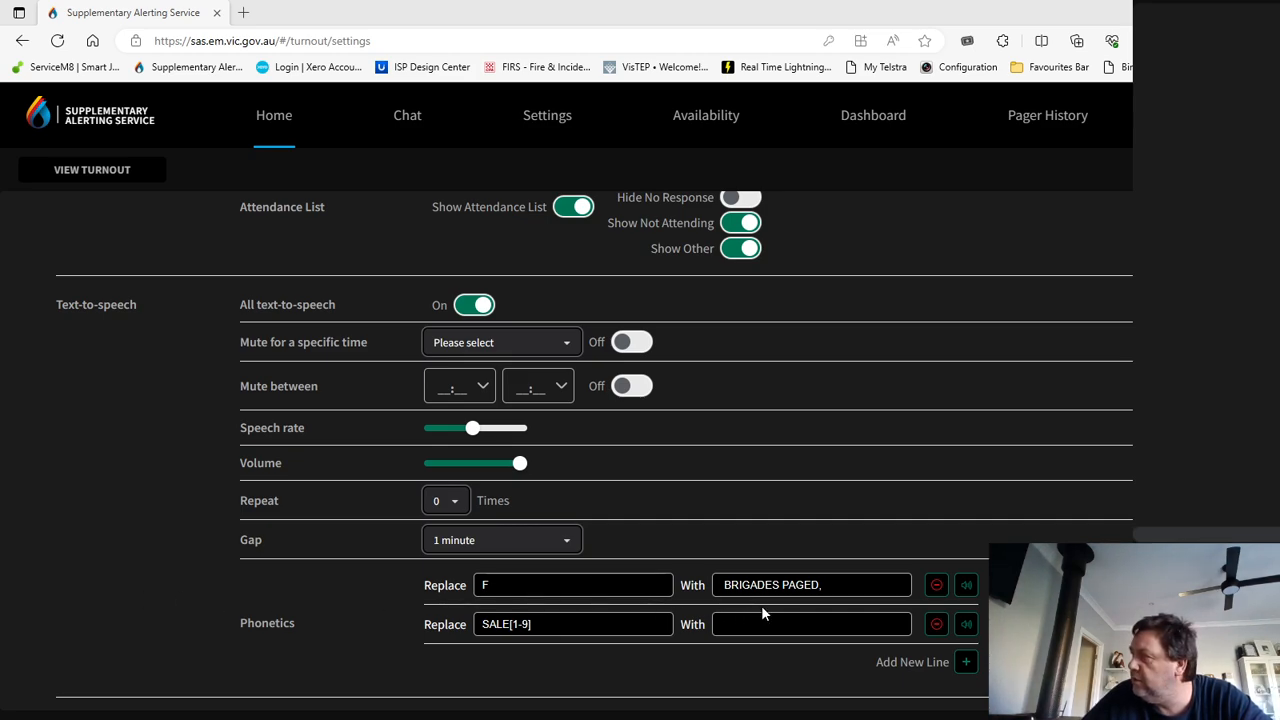
- Paste "SUPPORT SALE BRIGADE !" as the replacement for "SALE[1-9]" and preview its speech
click(740, 622)
right_click(729, 622)
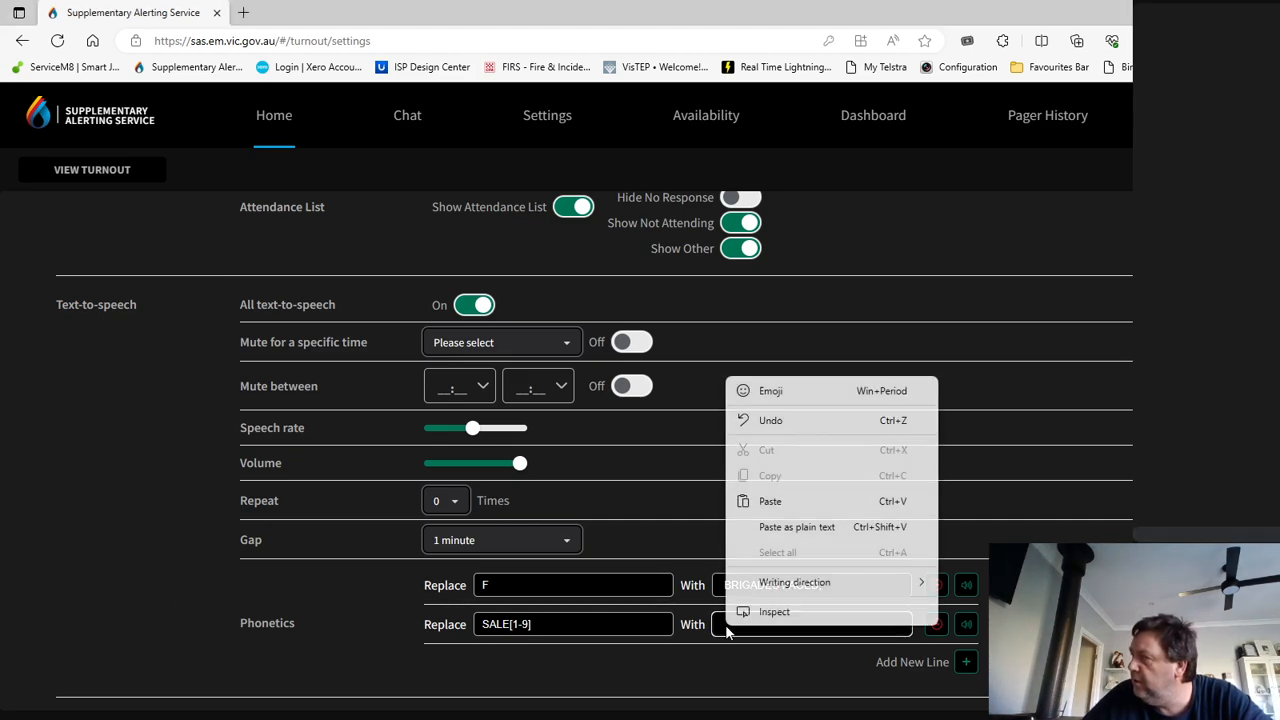
click(784, 502)
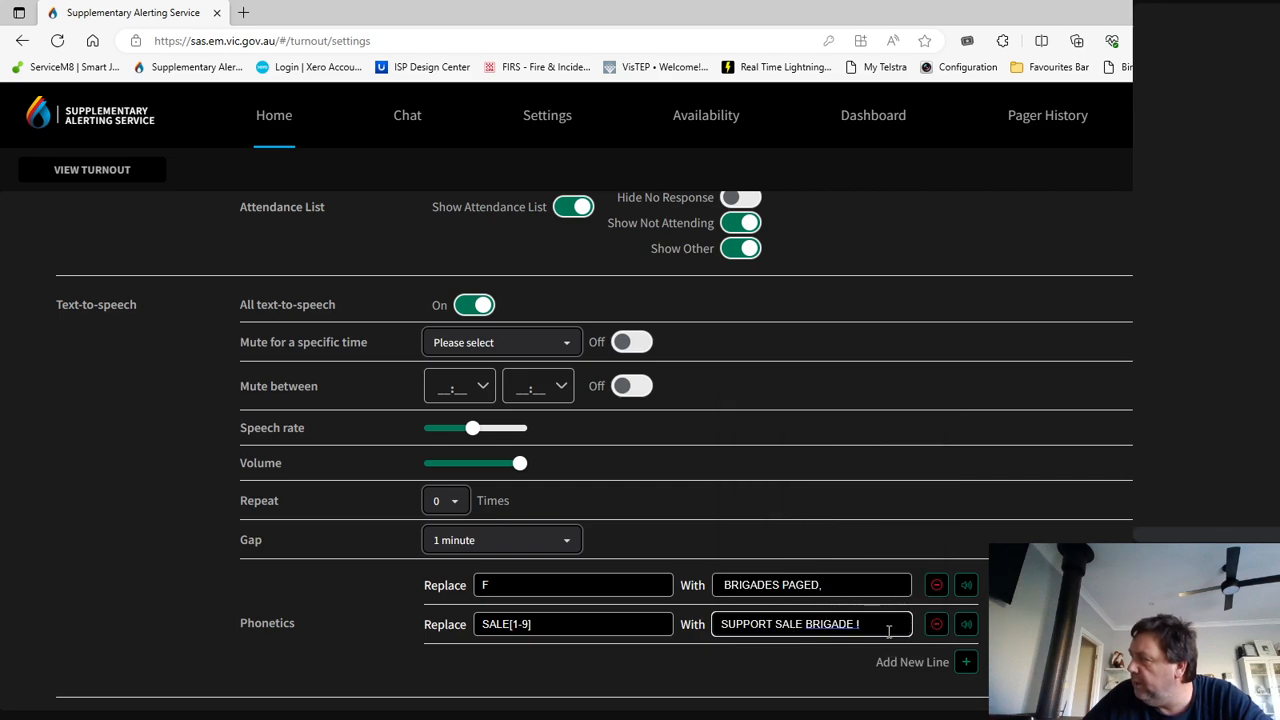
click(968, 625)
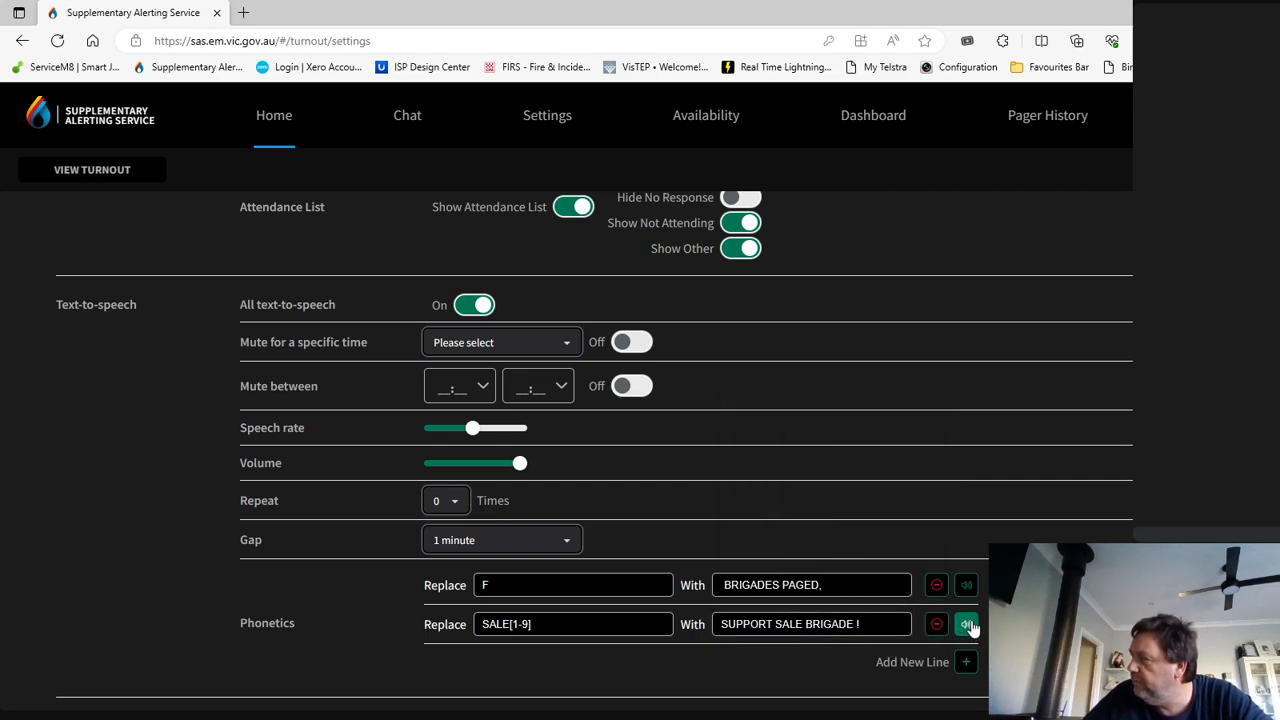
- Save the turnout settings with the new phonetics lines and return to the turnout events
scroll(1012, 425, up, 2)
scroll(950, 470, down, 2)
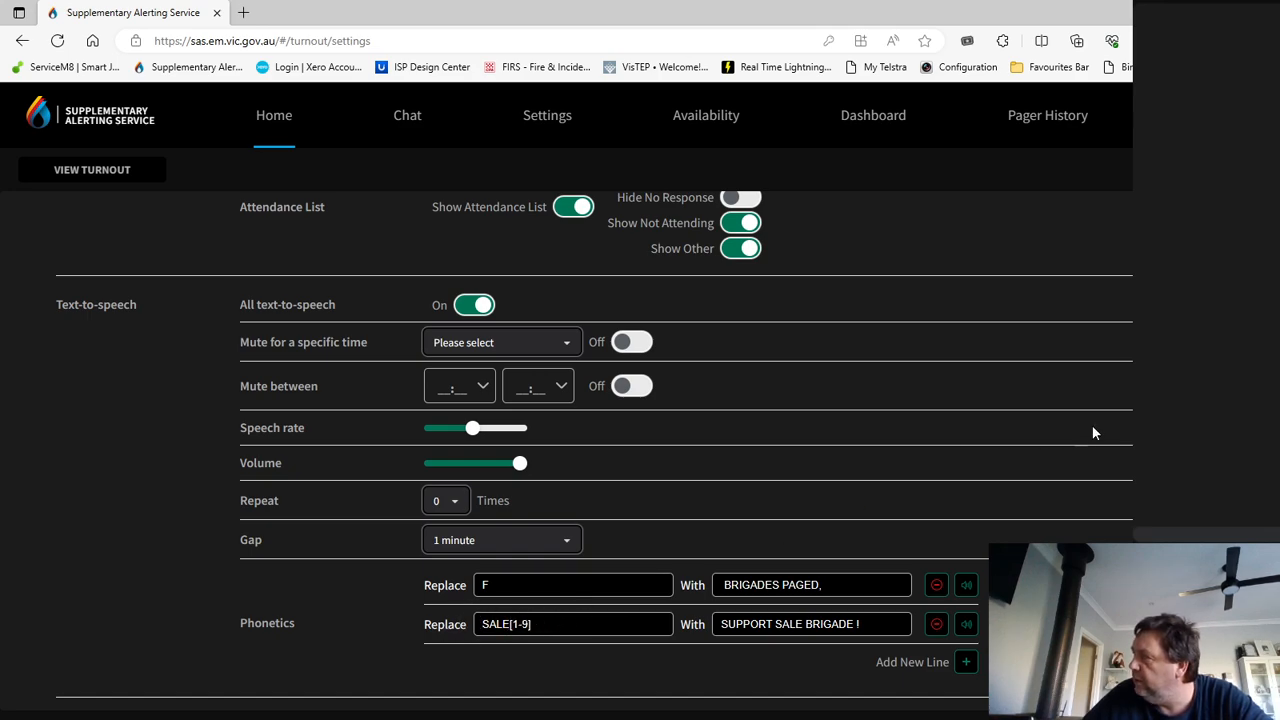
scroll(1090, 432, up, 2)
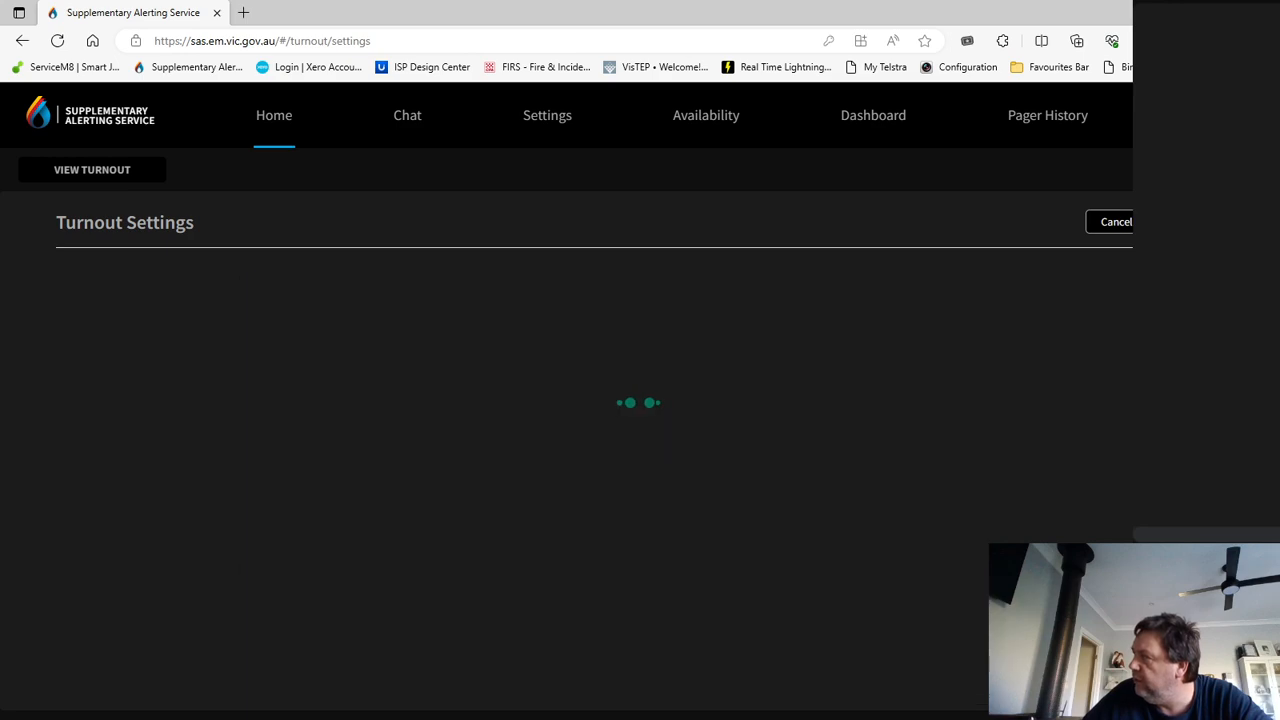
click(22, 41)
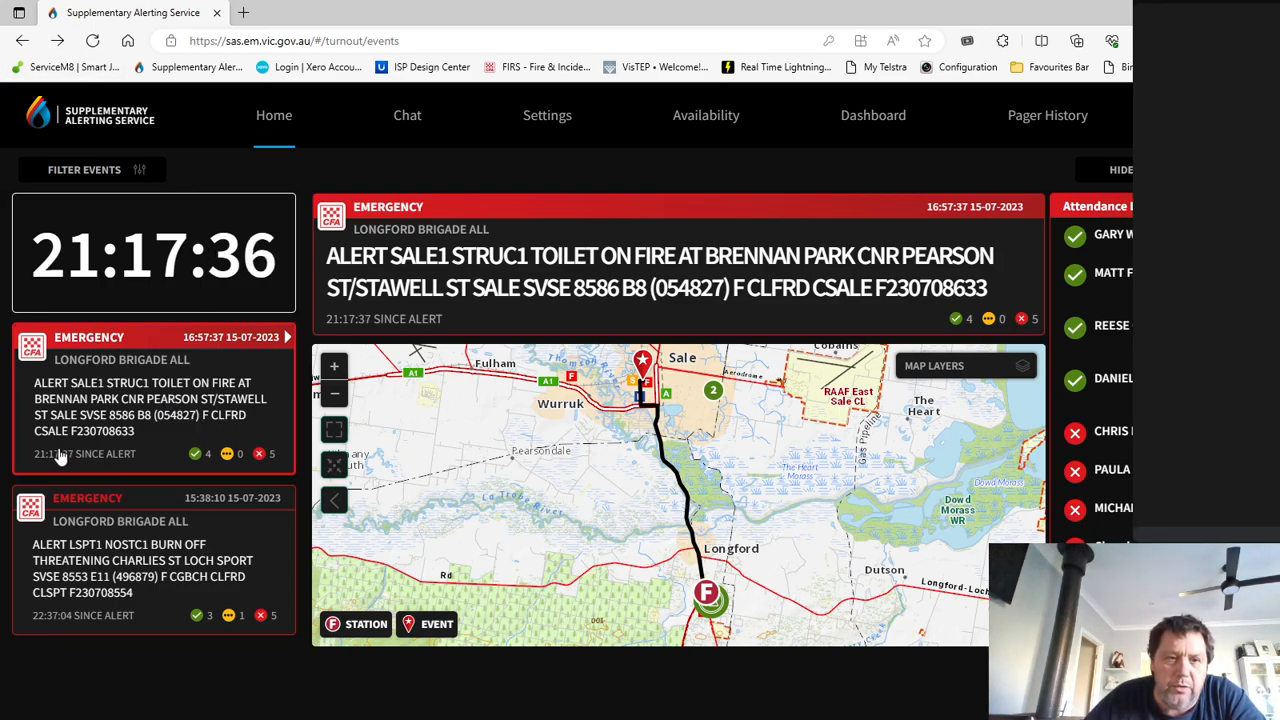
- Reopen the turnout settings and add a third phonetics line with "CSALE" as the text to replace
click(57, 41)
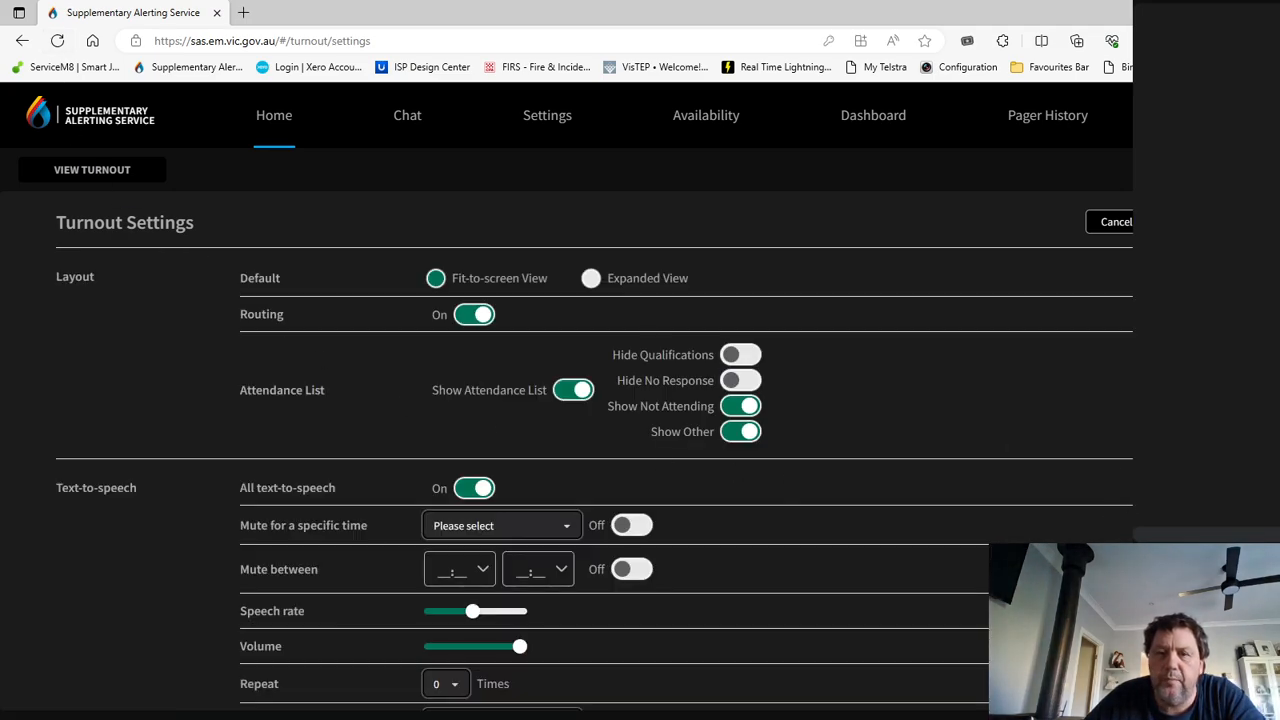
scroll(600, 551, down, 2)
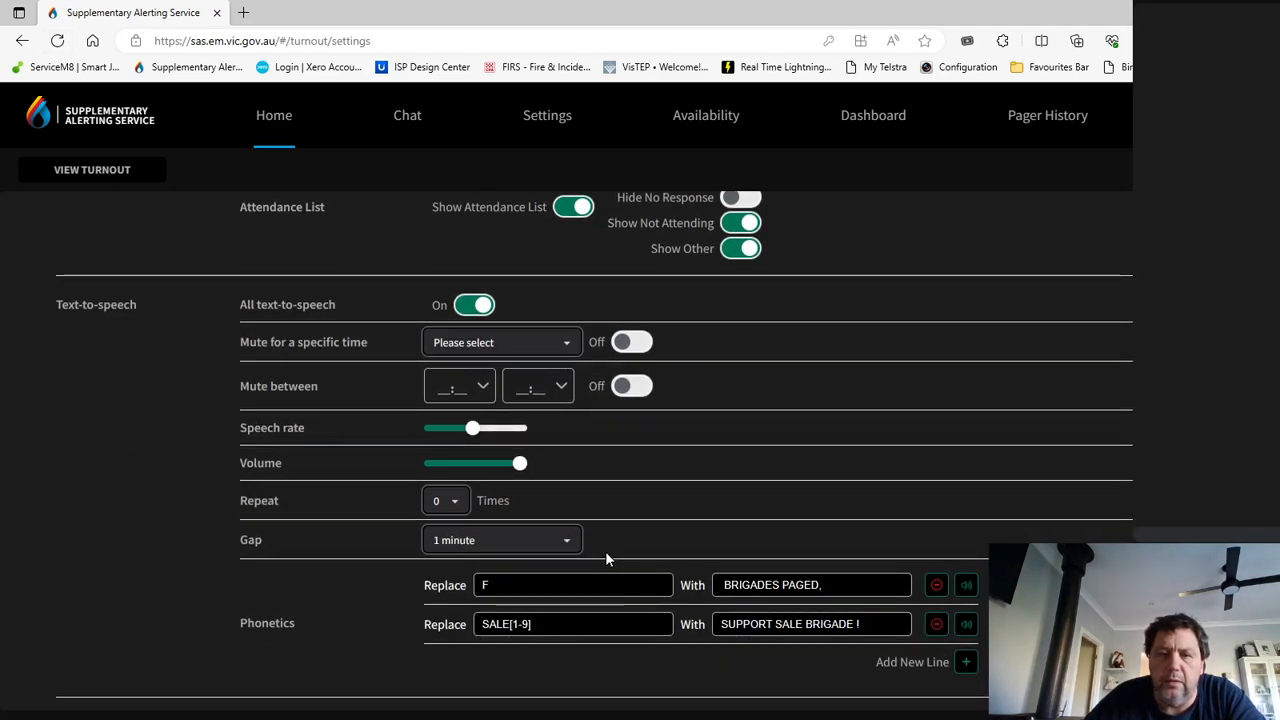
click(968, 664)
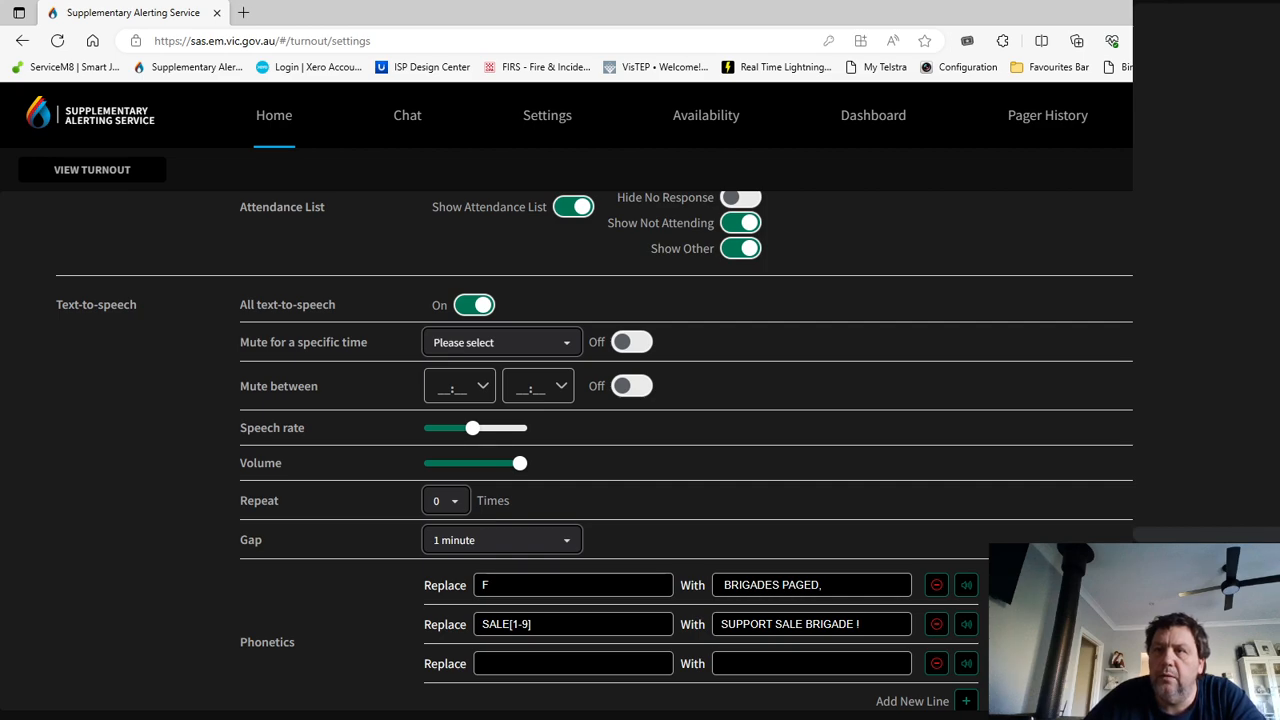
click(493, 663)
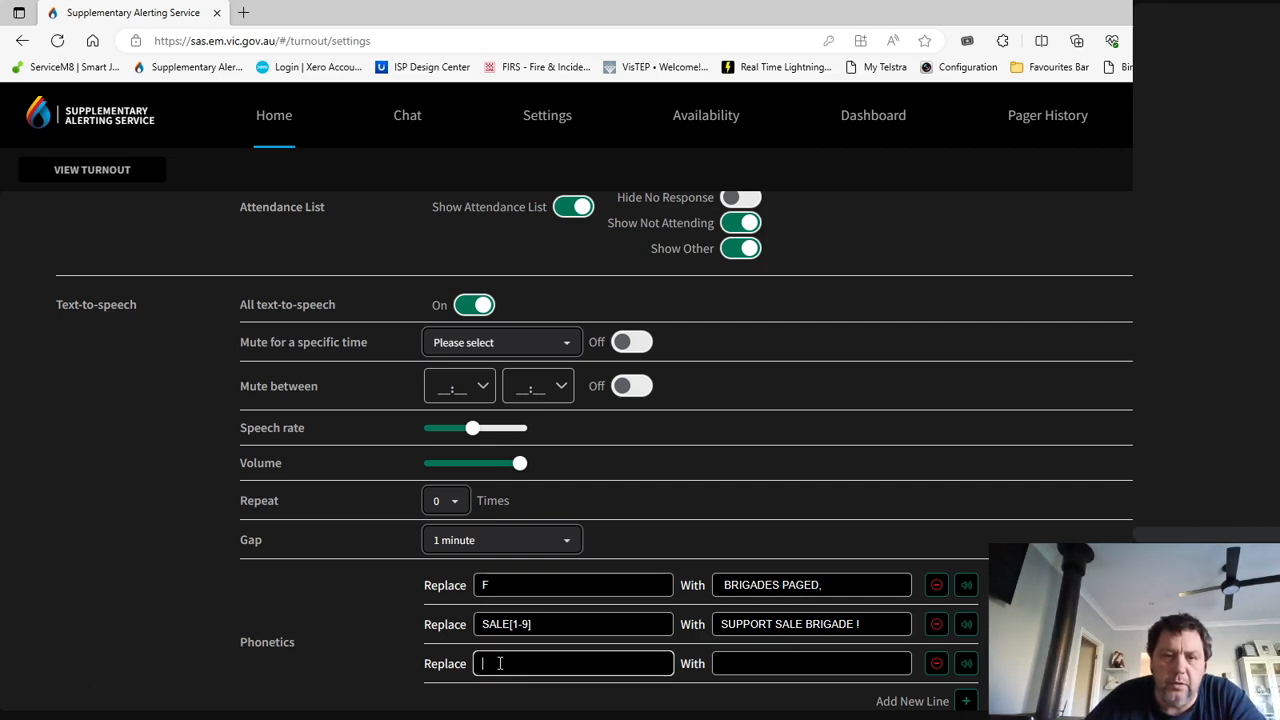
text(CSALE)
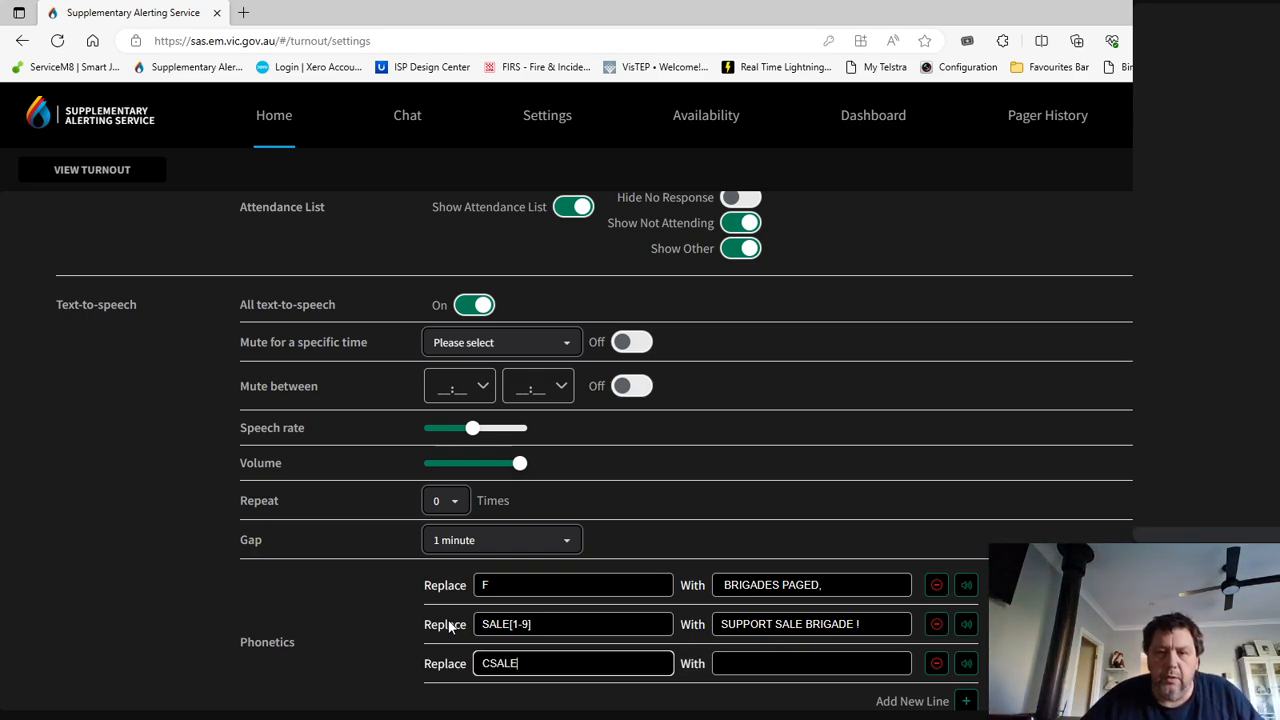
- Set the replacement for "CSALE" to "! SALE BRIGADE," and preview its speech
click(719, 668)
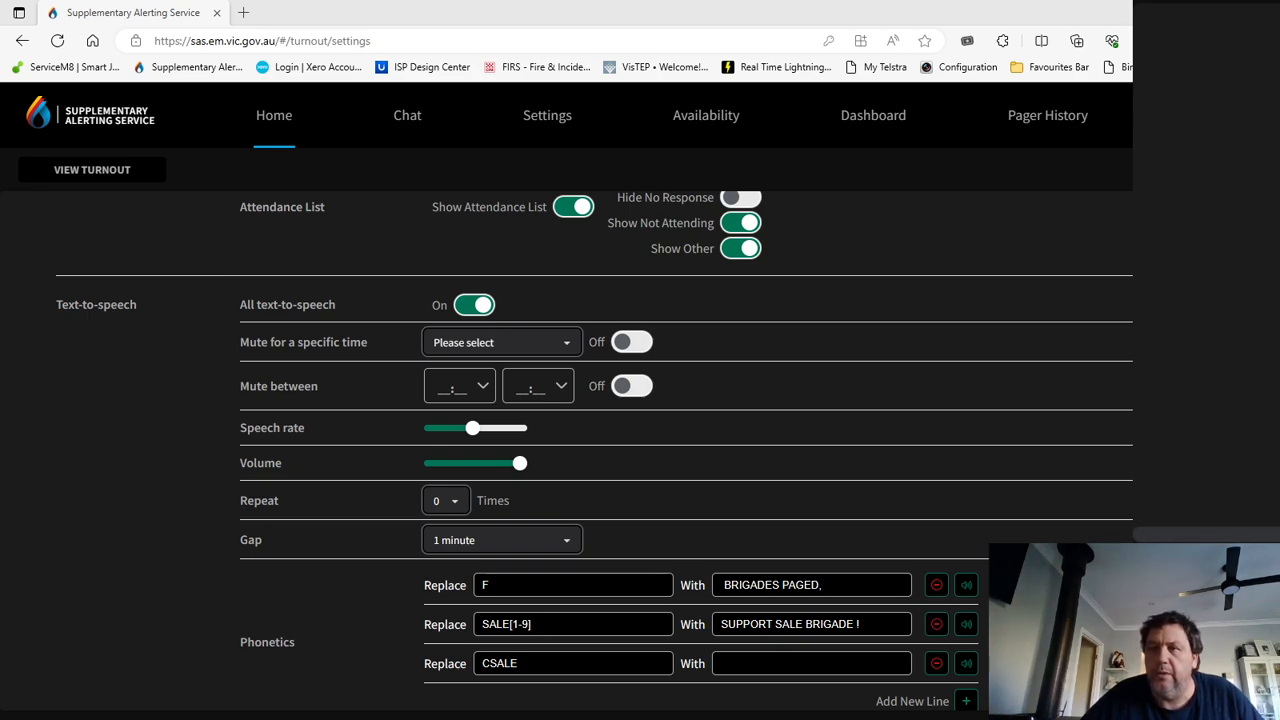
click(729, 663)
right_click(732, 669)
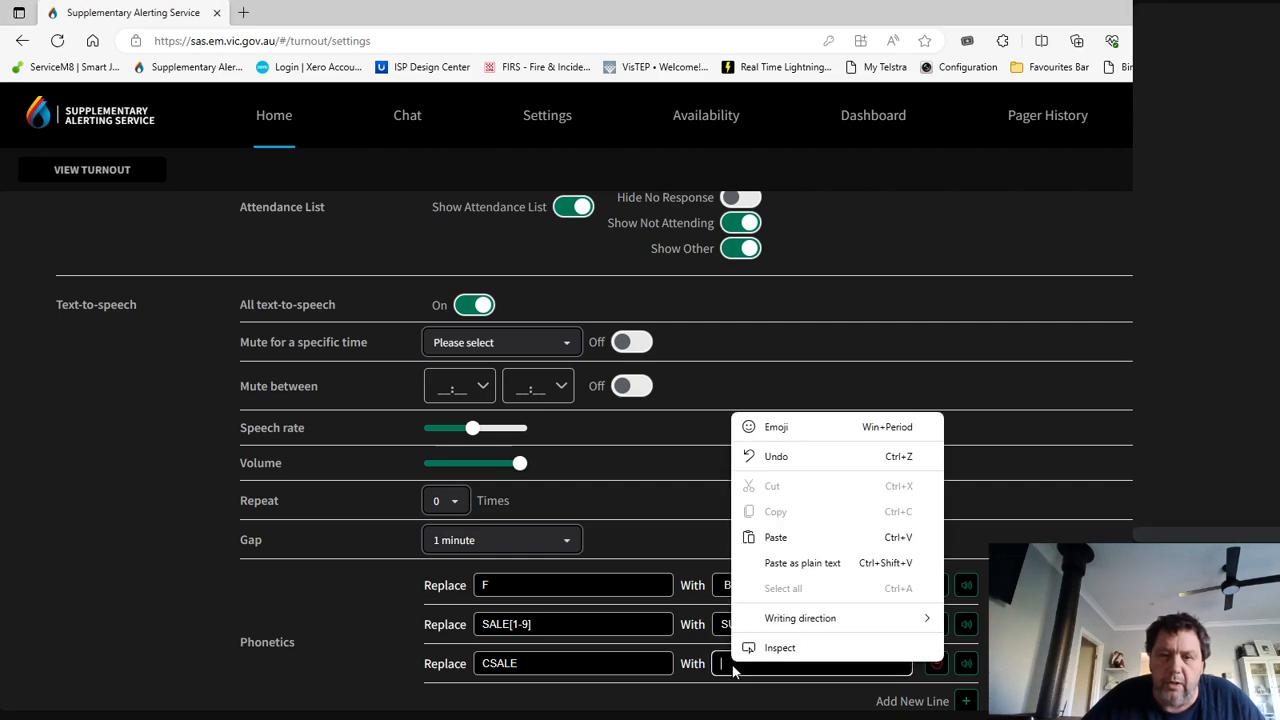
click(776, 537)
text(,)
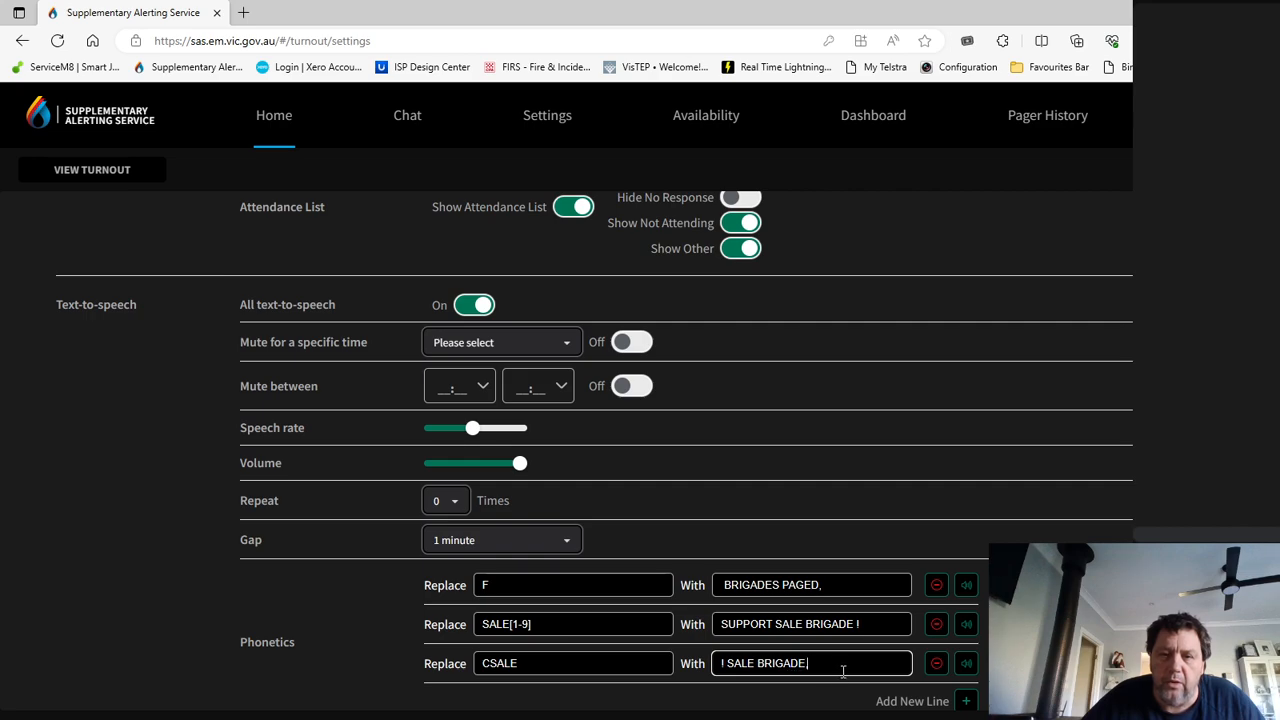
click(969, 668)
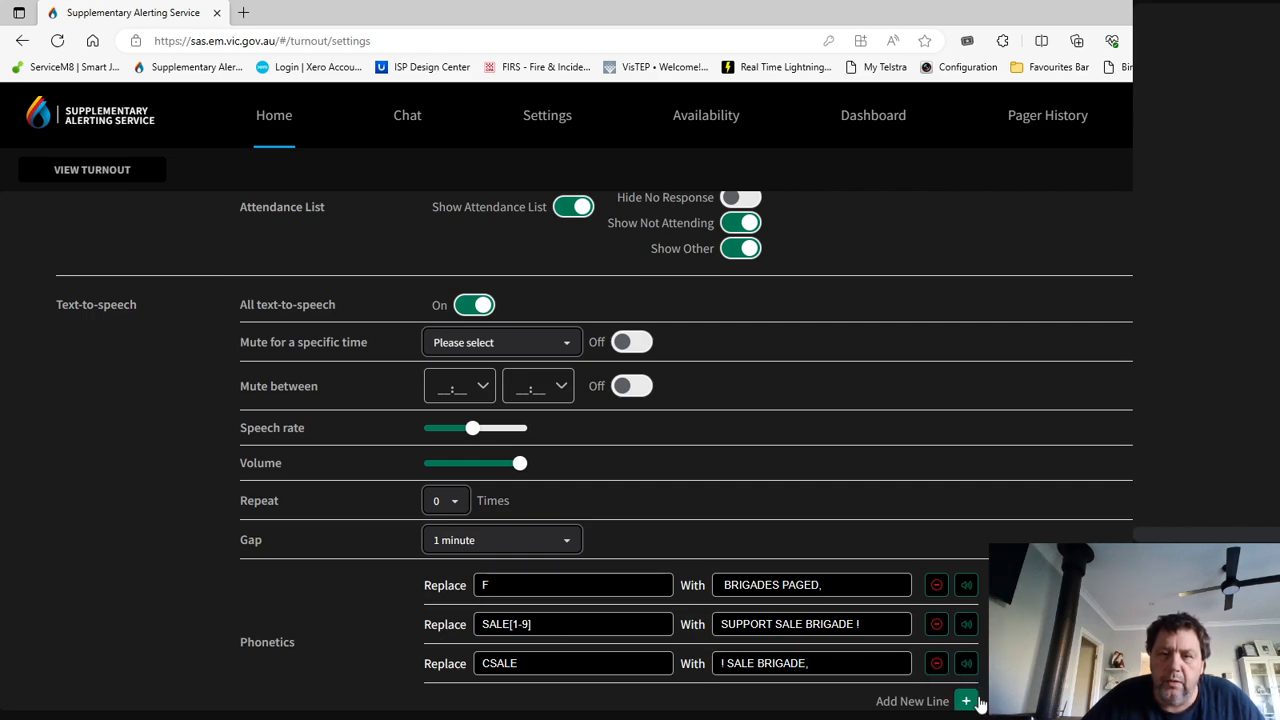
- Add a fourth phonetics line with "CLFRD" as the text to replace
click(967, 702)
click(562, 706)
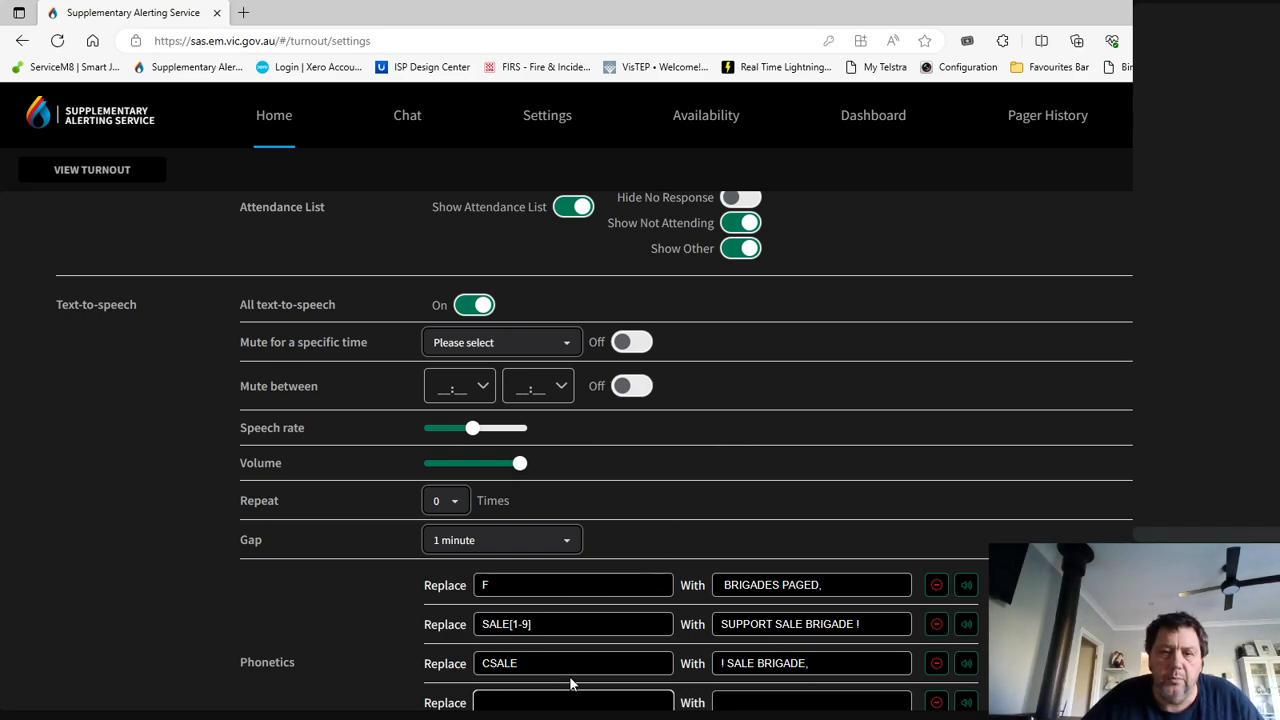
scroll(570, 668, down, 1)
scroll(550, 650, up, 1)
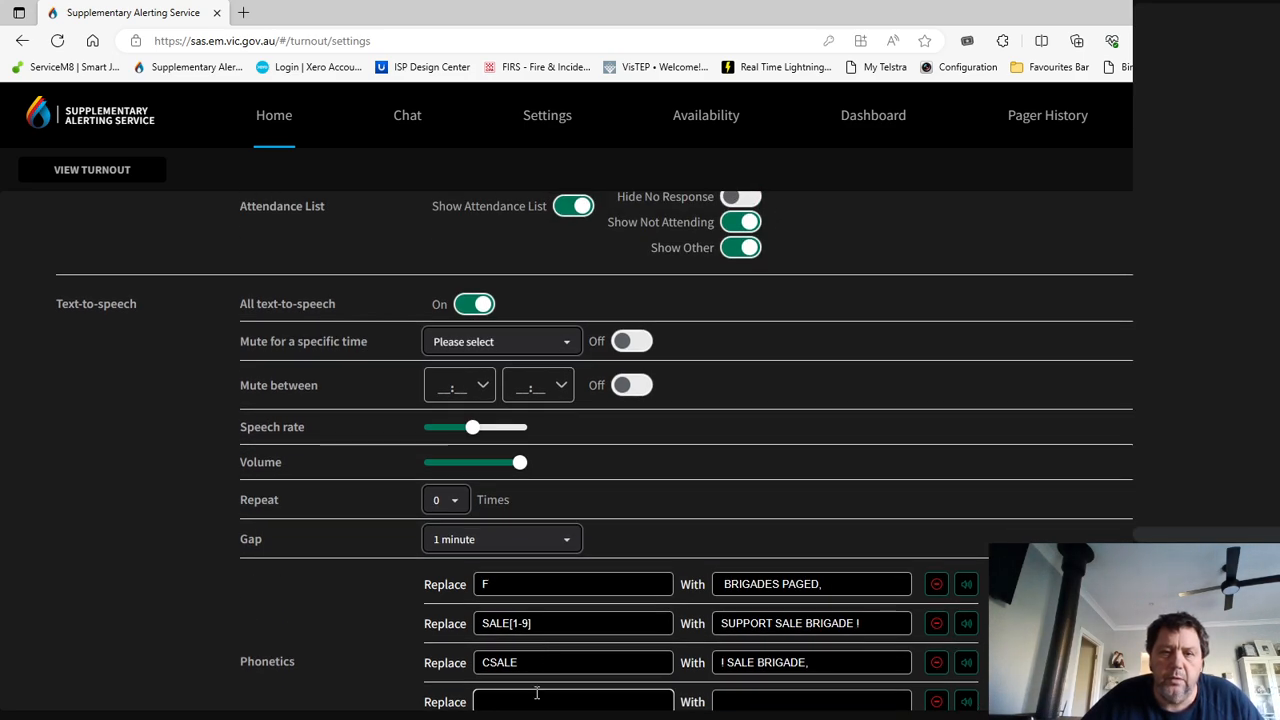
scroll(634, 478, down, 1)
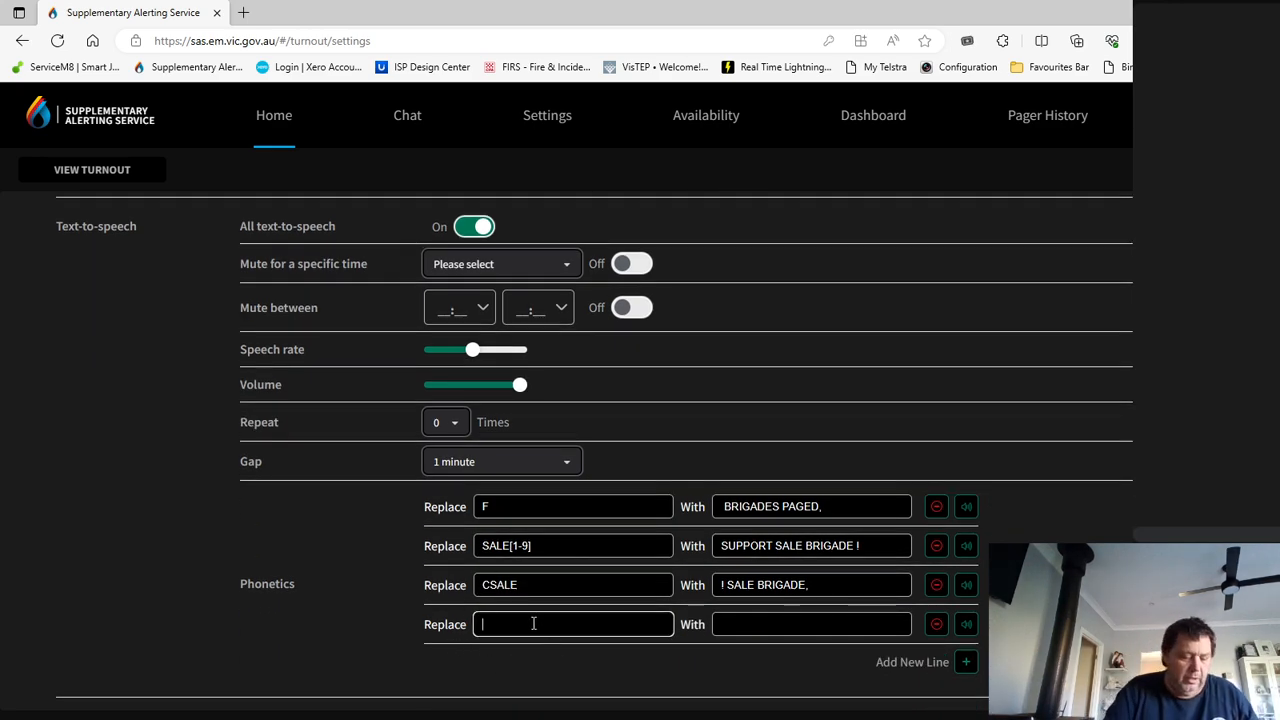
text(CL)
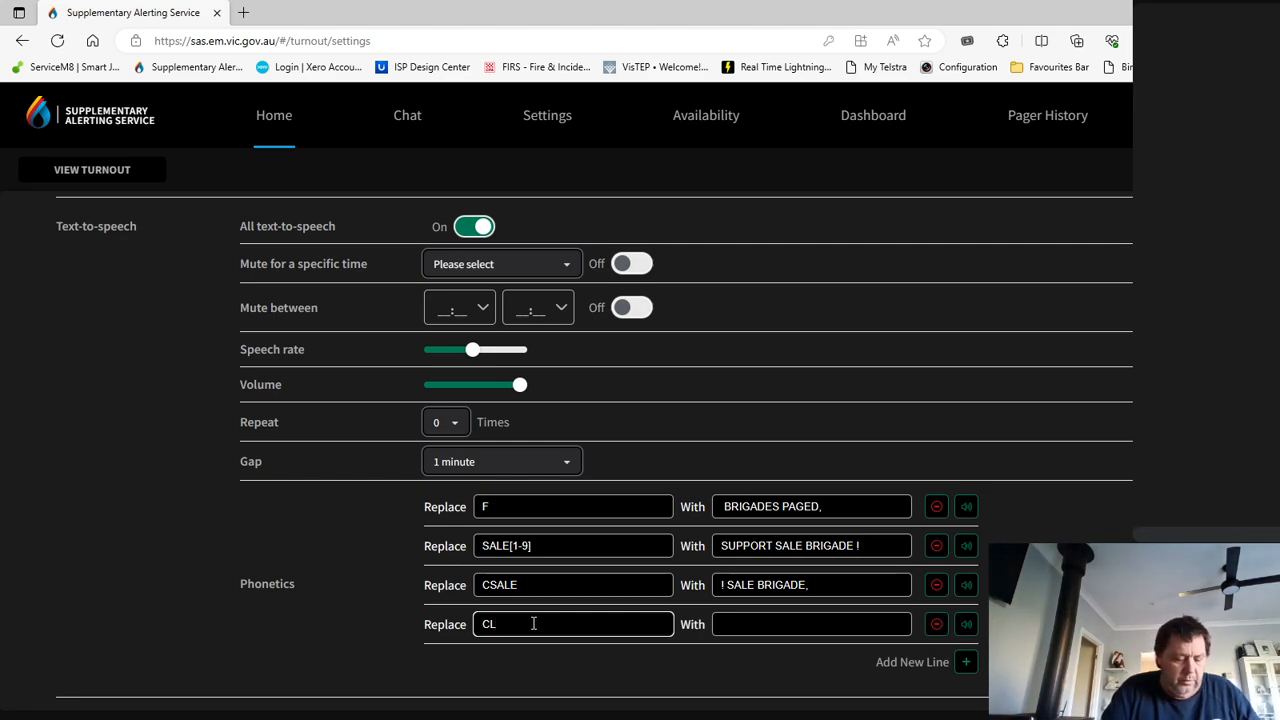
text(FRD)
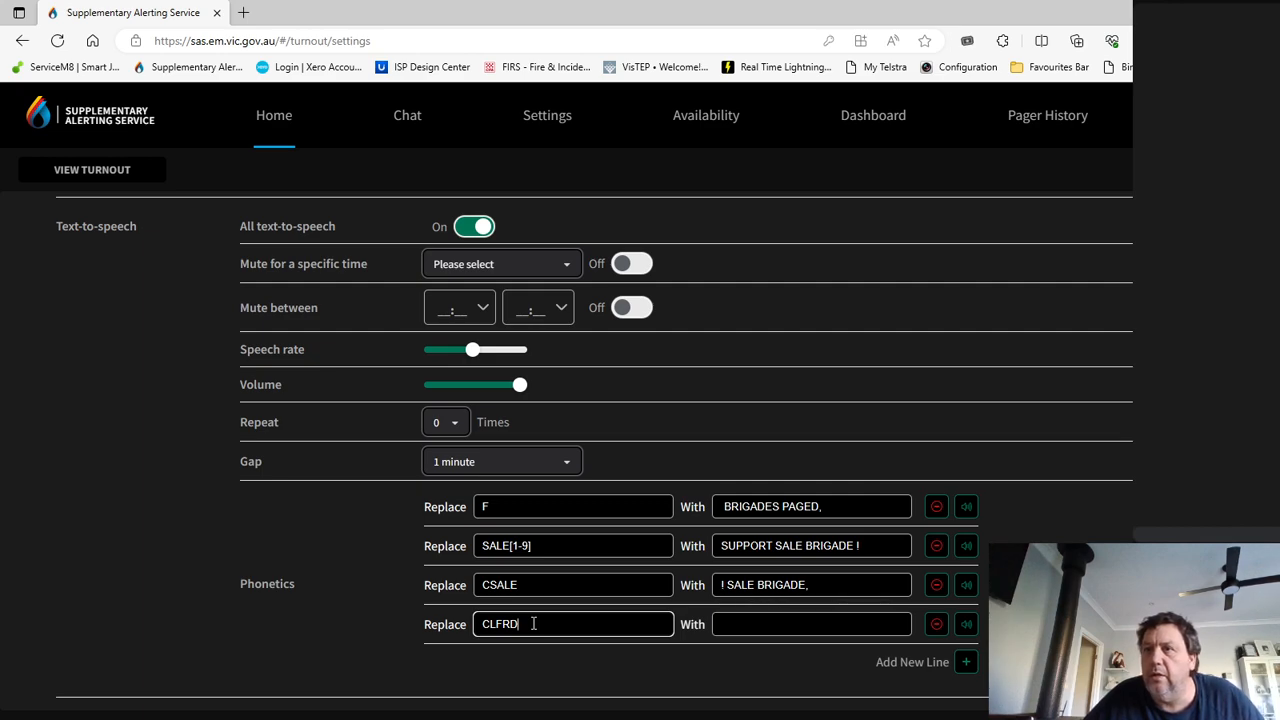
- Set the replacement for "CLFRD" to "! LONGFORD BRIGADE," by pasting the Sale brigade text and swapping the town name
click(762, 626)
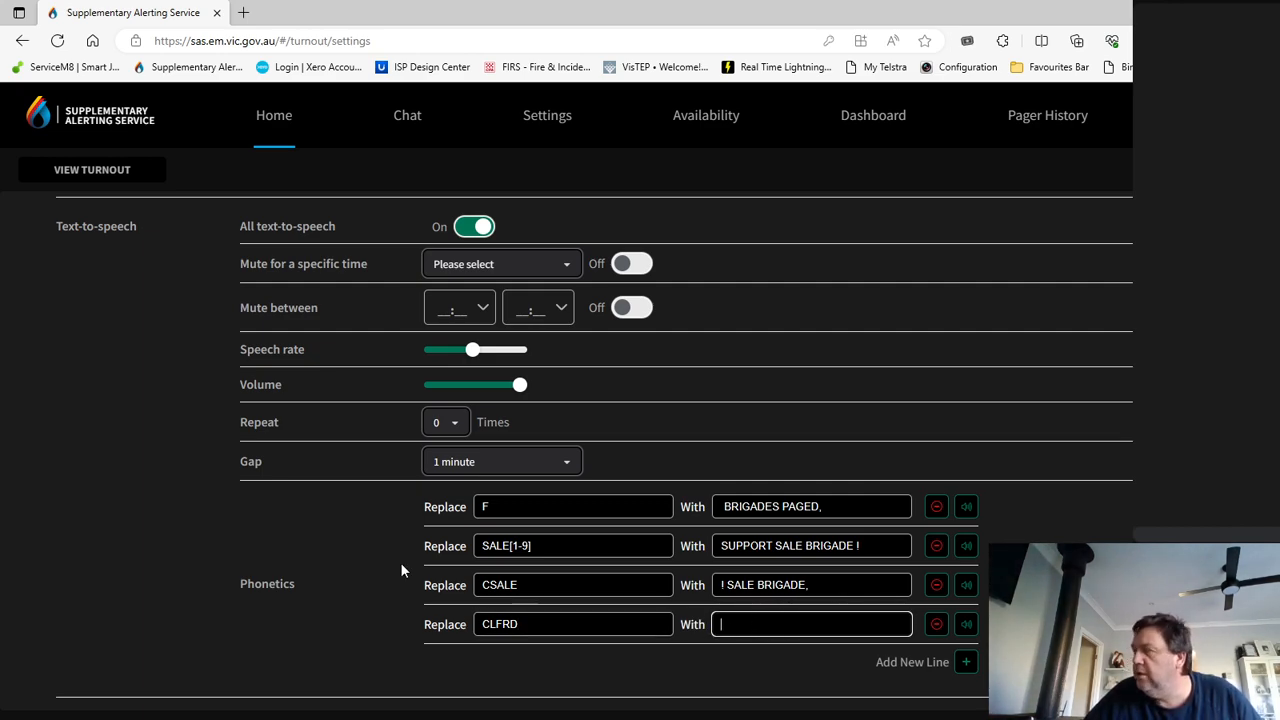
right_click(743, 624)
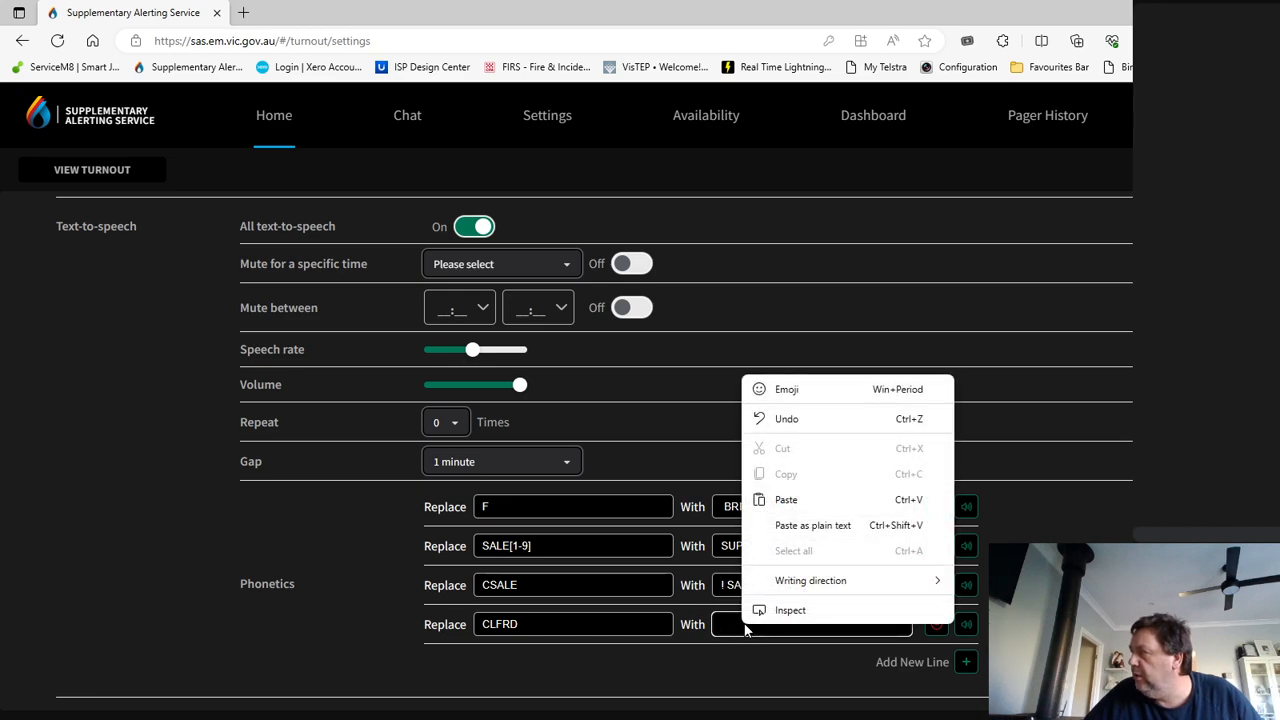
click(795, 503)
text(,)
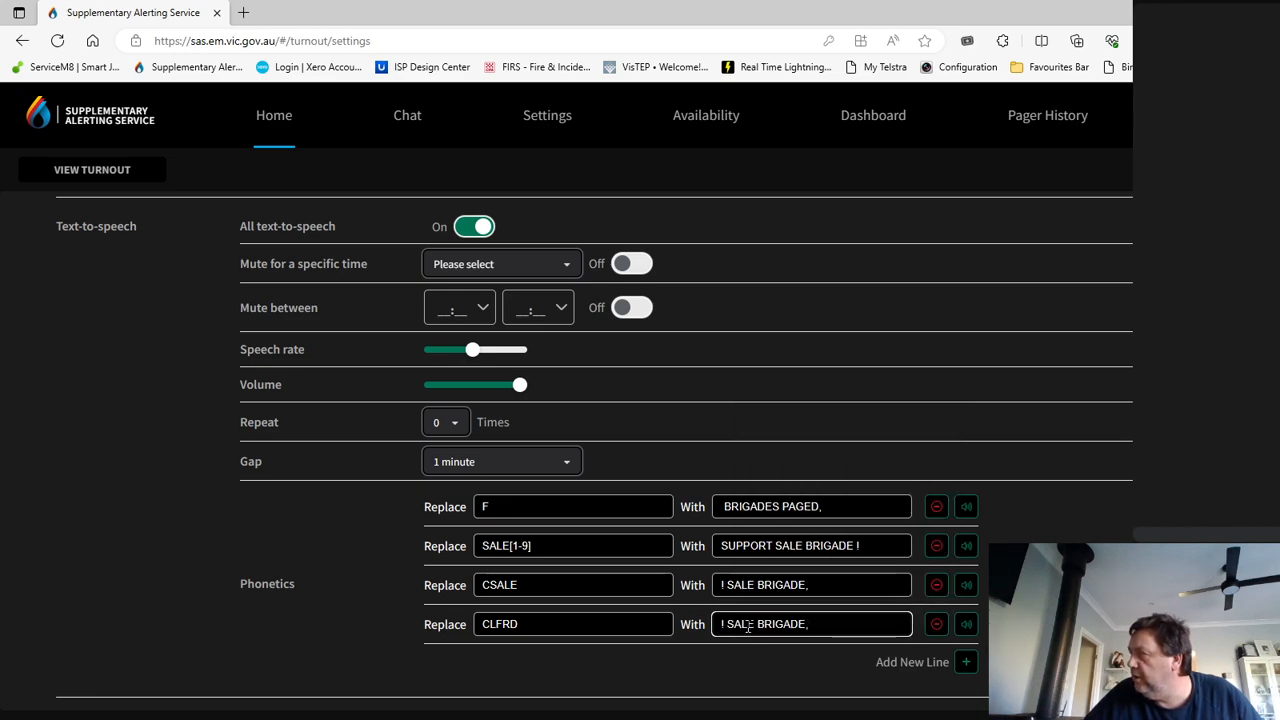
drag(754, 624, 731, 623)
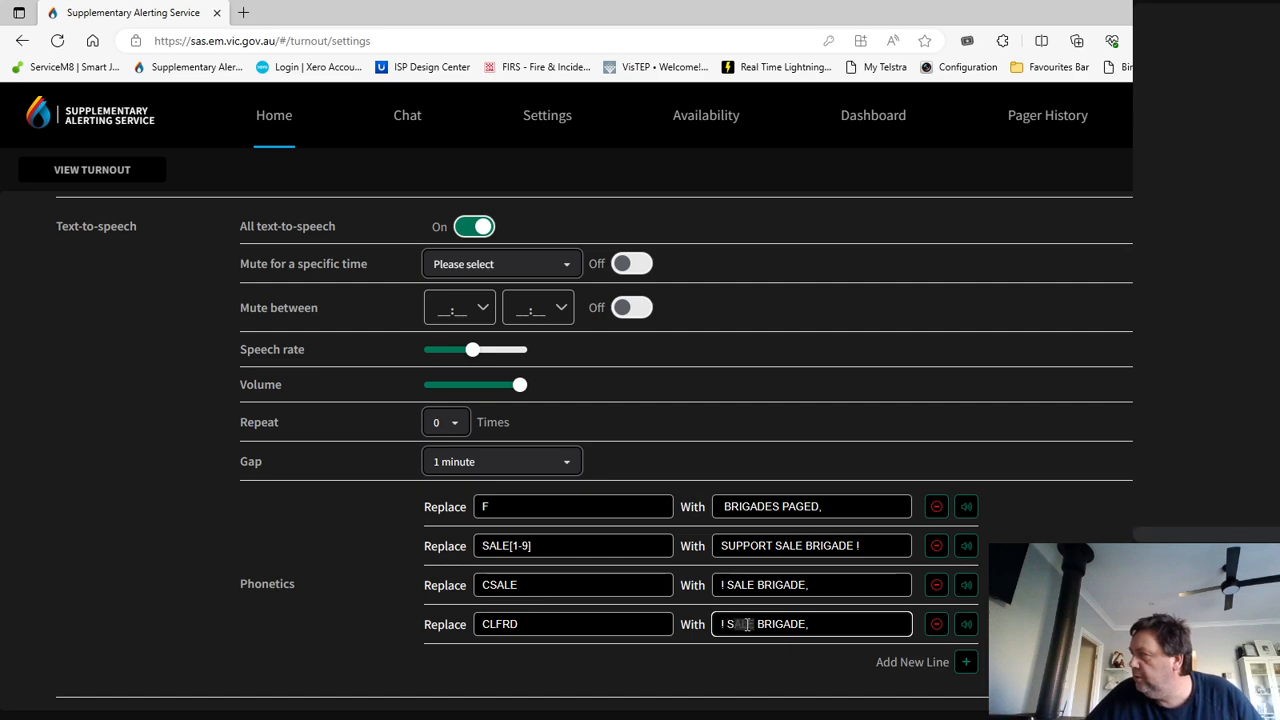
key(BackSpace)
text(LONGFORD)
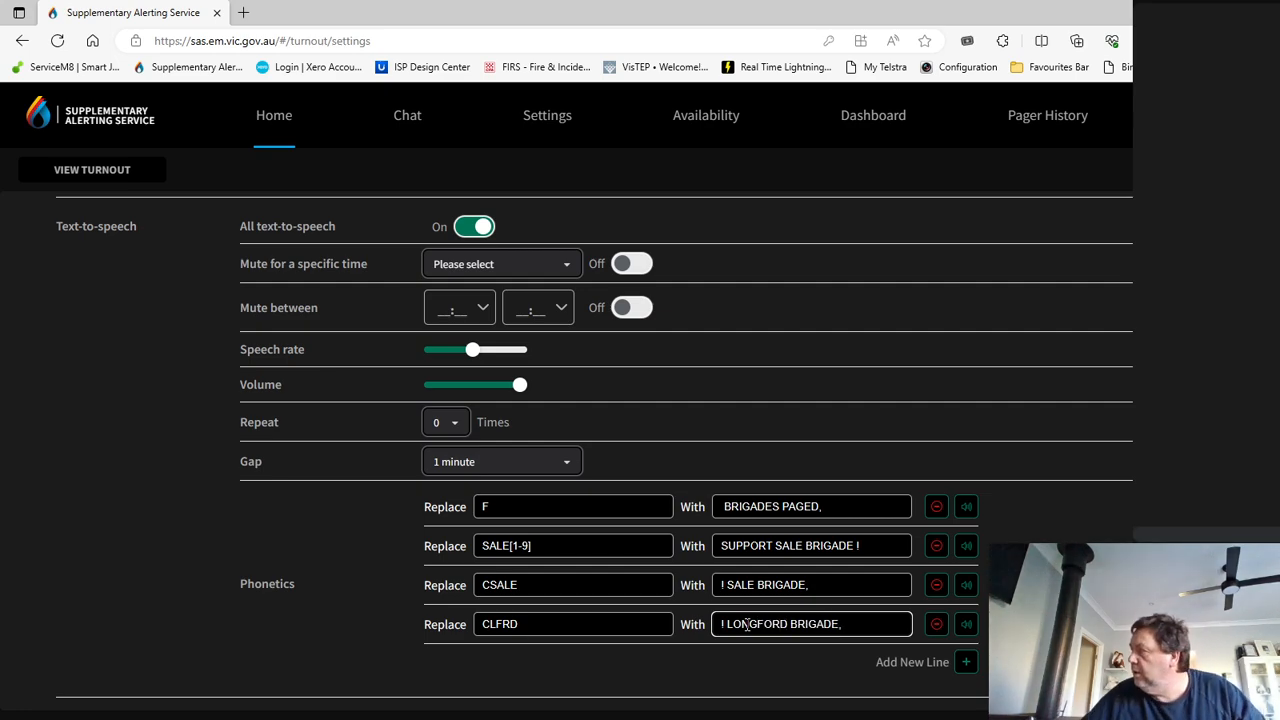
- Preview the speech for the "CLFRD" line and save the turnout settings
click(966, 624)
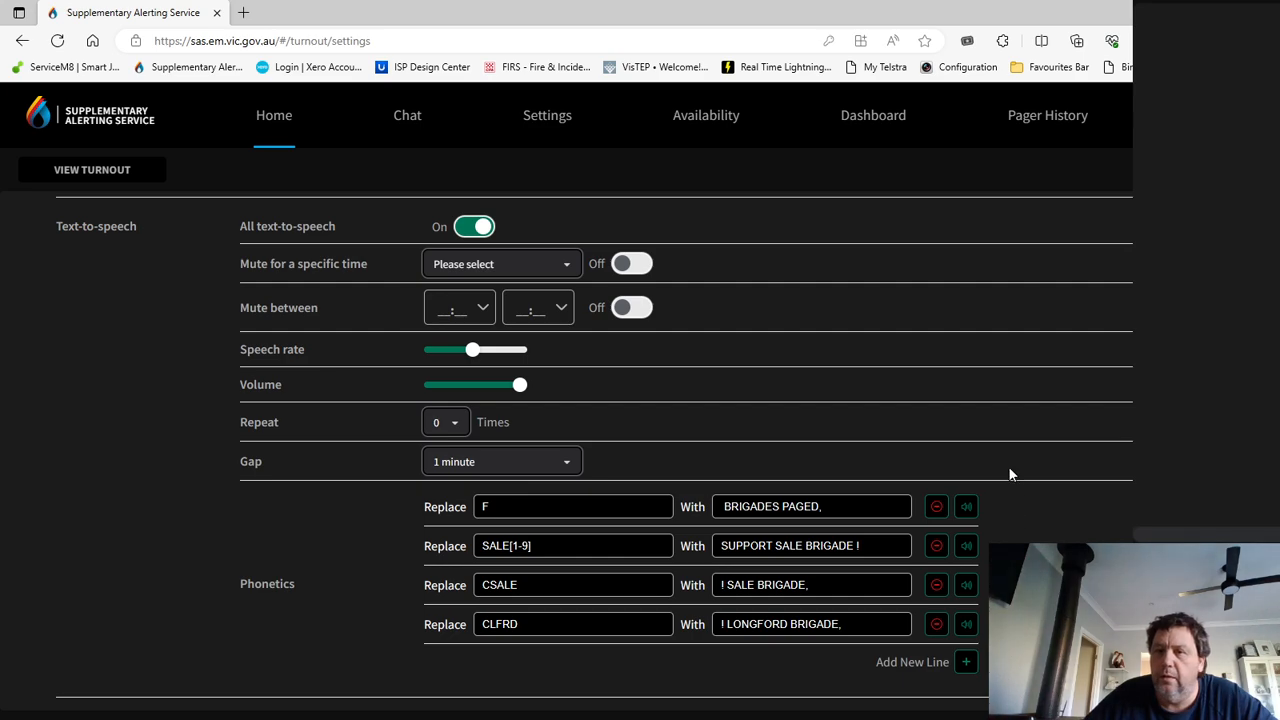
scroll(1018, 381, up, 3)
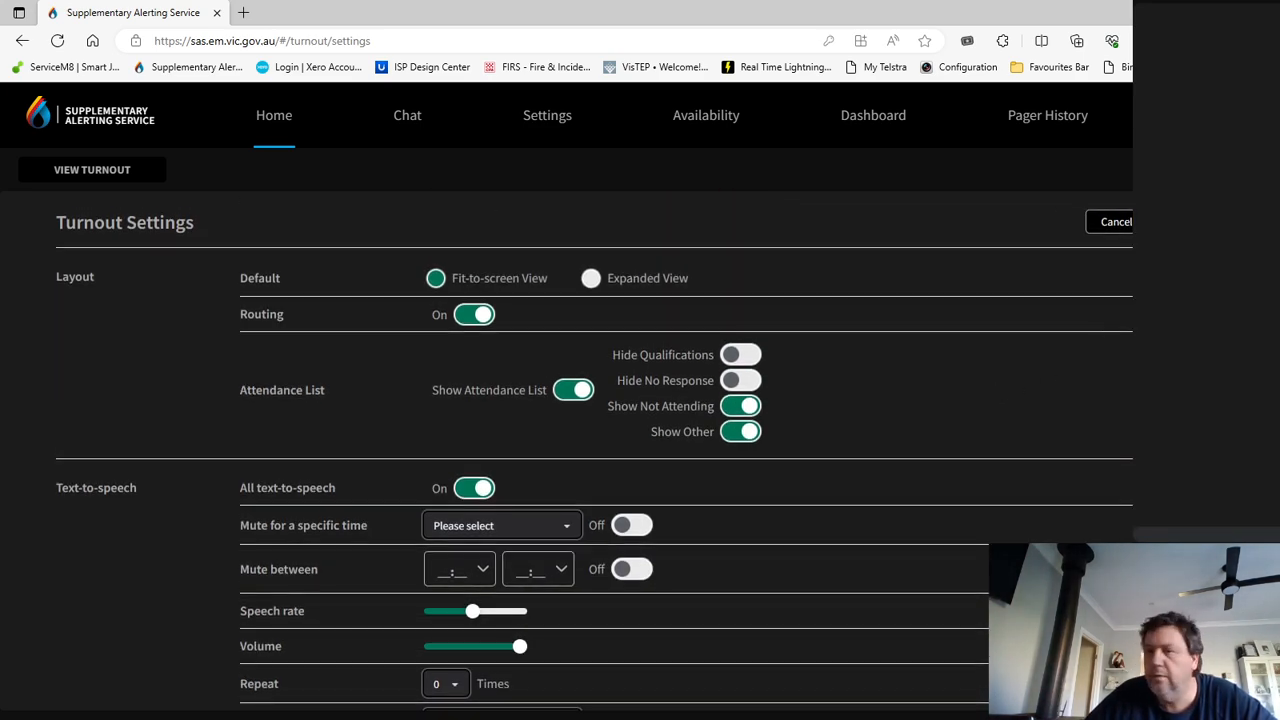
click(1187, 222)
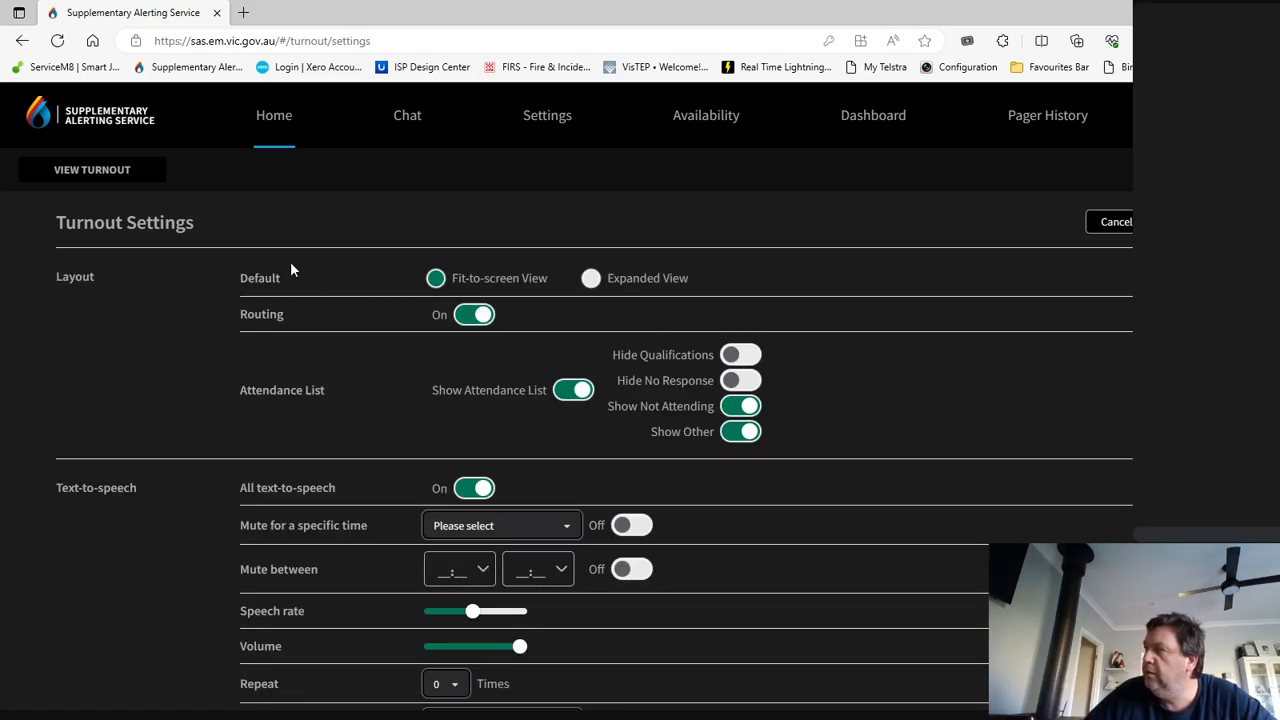
- Open the LSPT1 burn-off alert in the turnout view to check its brigade codes, and return to the turnout settings
click(22, 40)
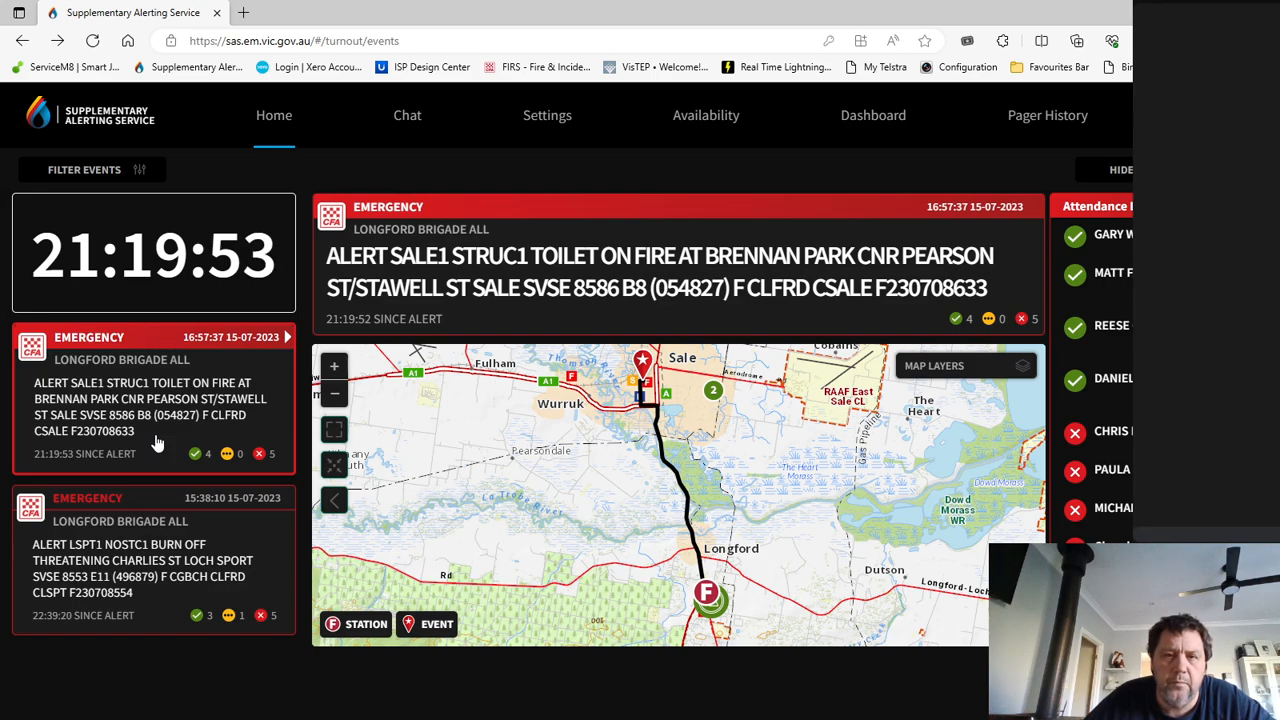
click(140, 577)
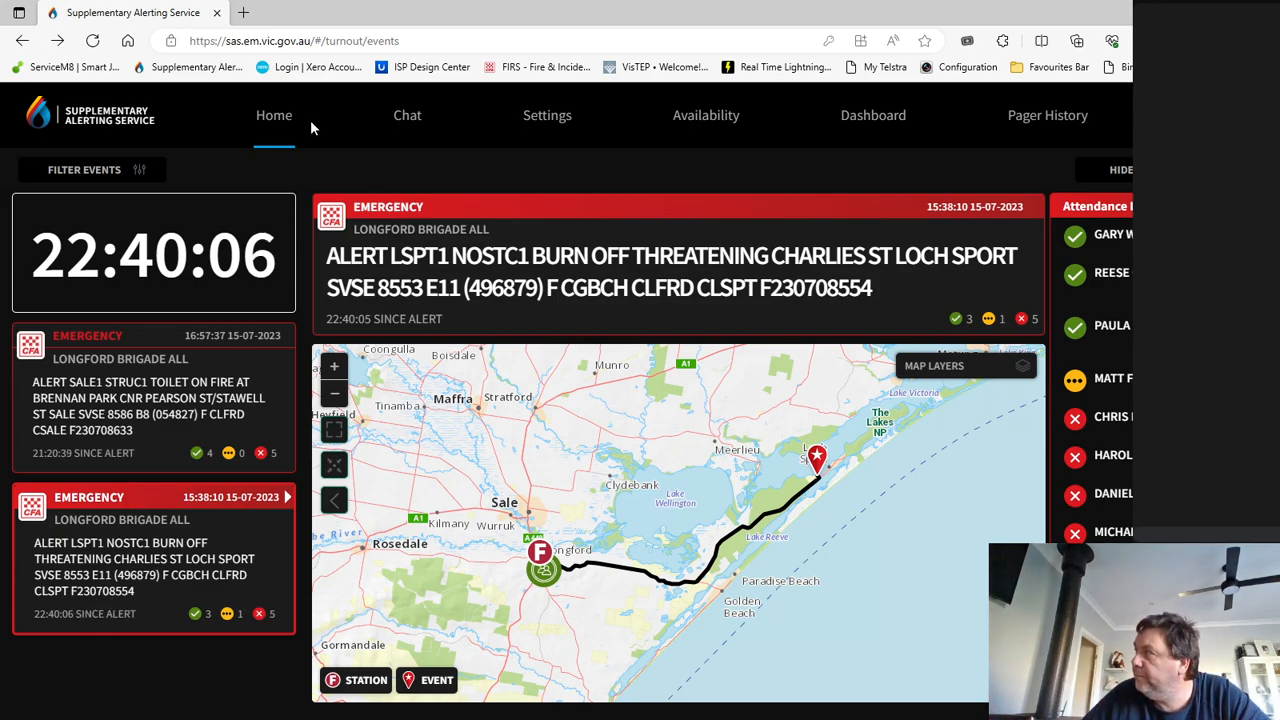
click(140, 169)
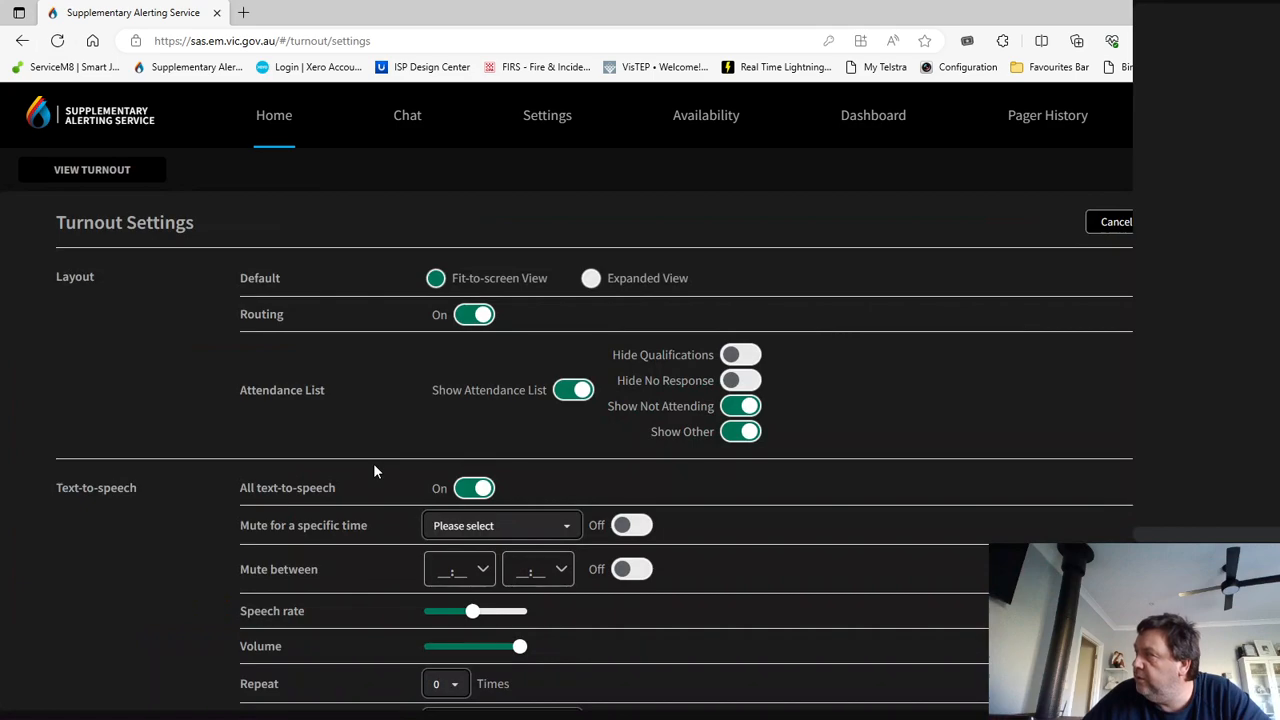
- Add a fifth phonetics line with "CLSPT" as the text to replace
scroll(455, 557, down, 3)
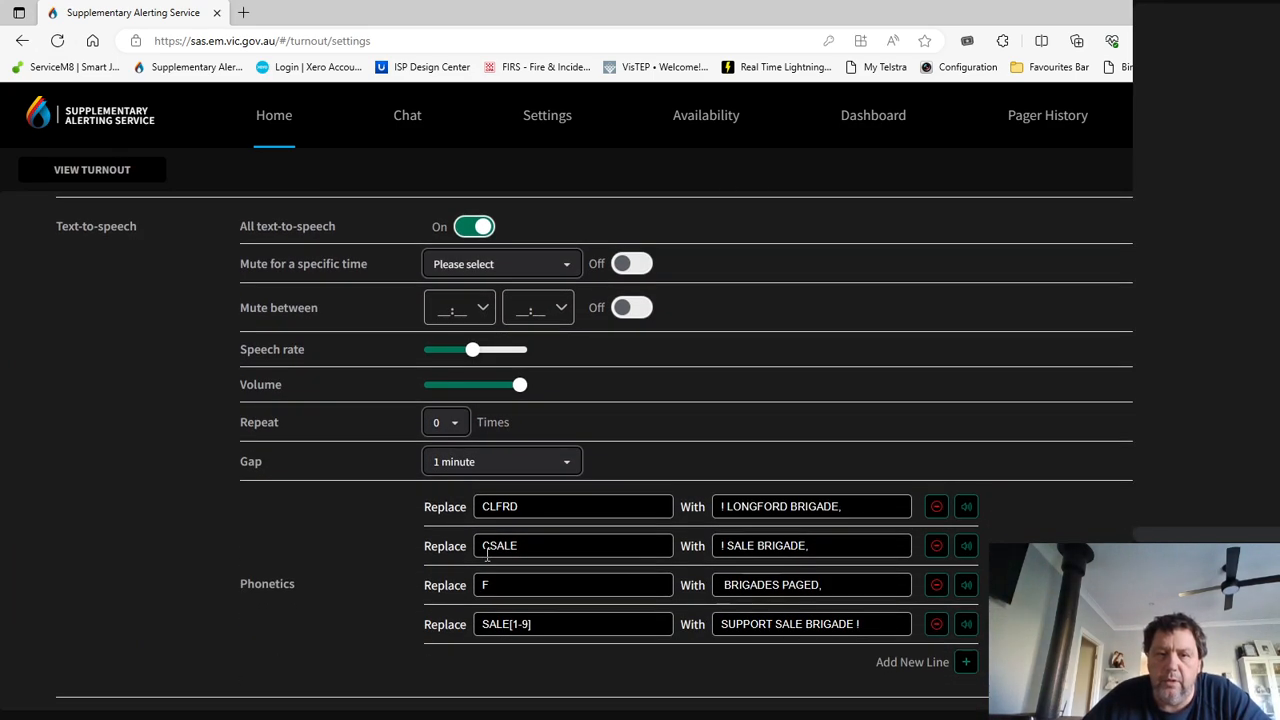
click(966, 662)
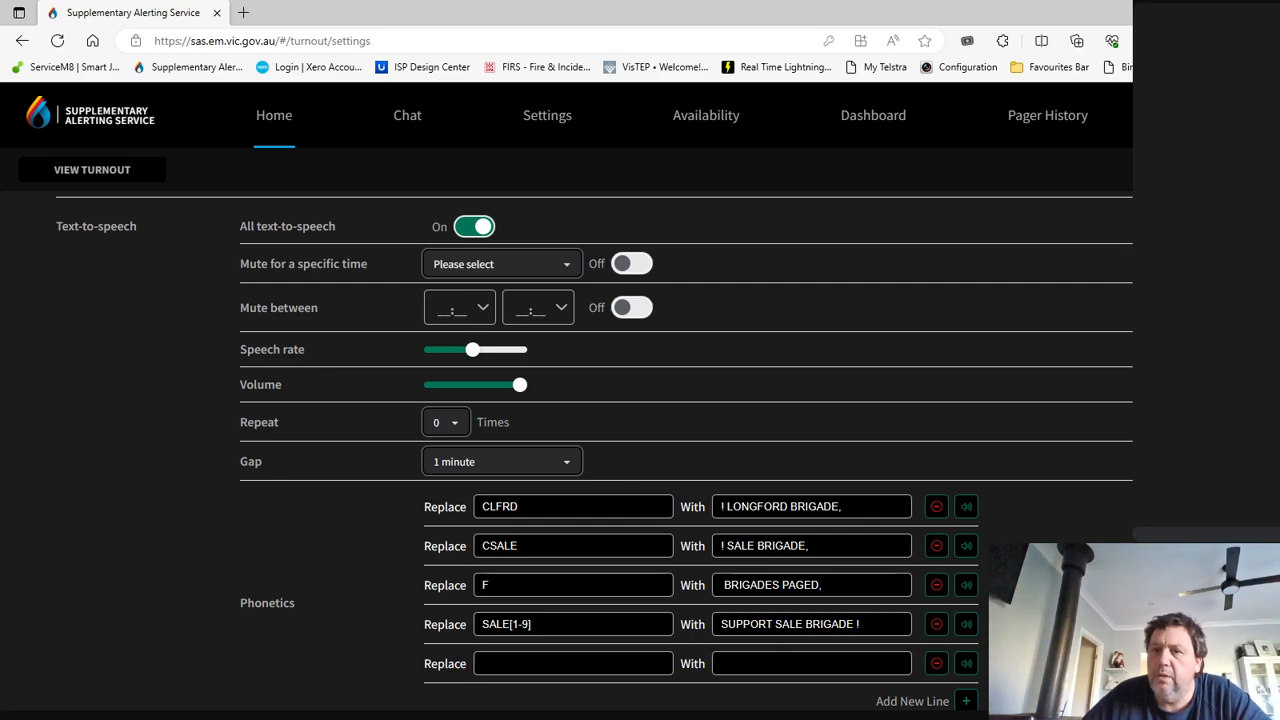
click(498, 664)
text(C)
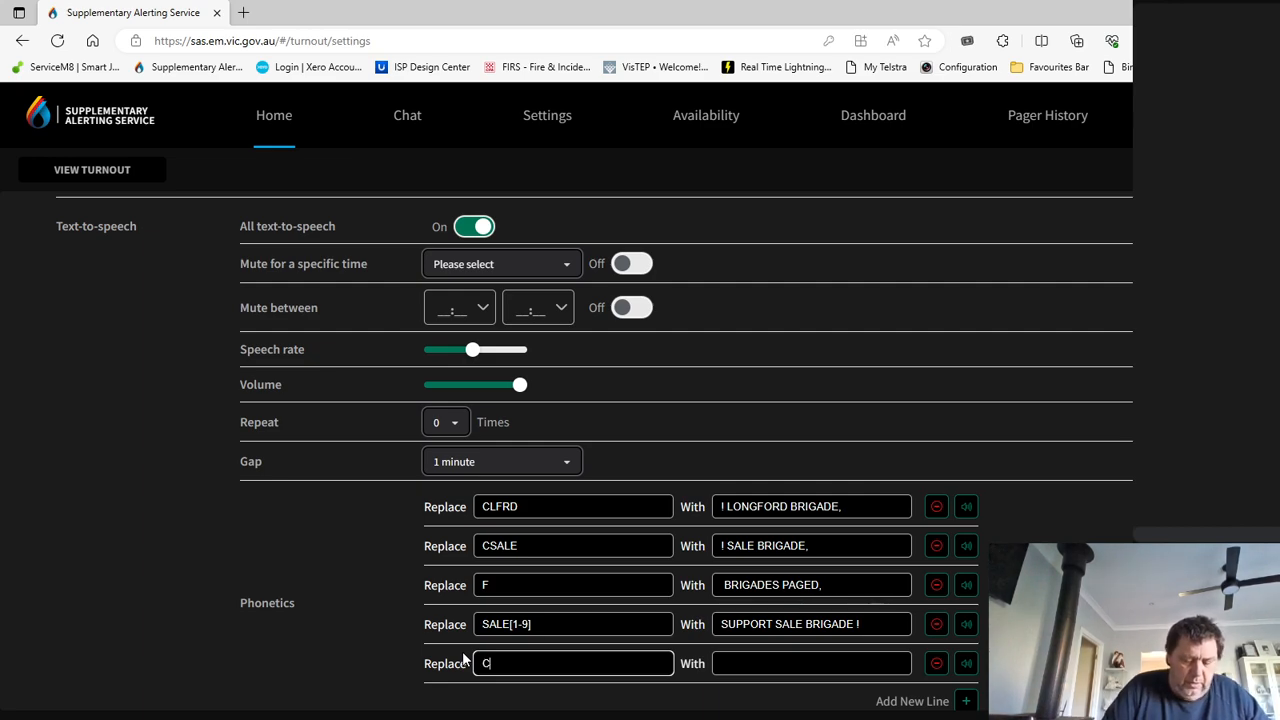
text(LSPT)
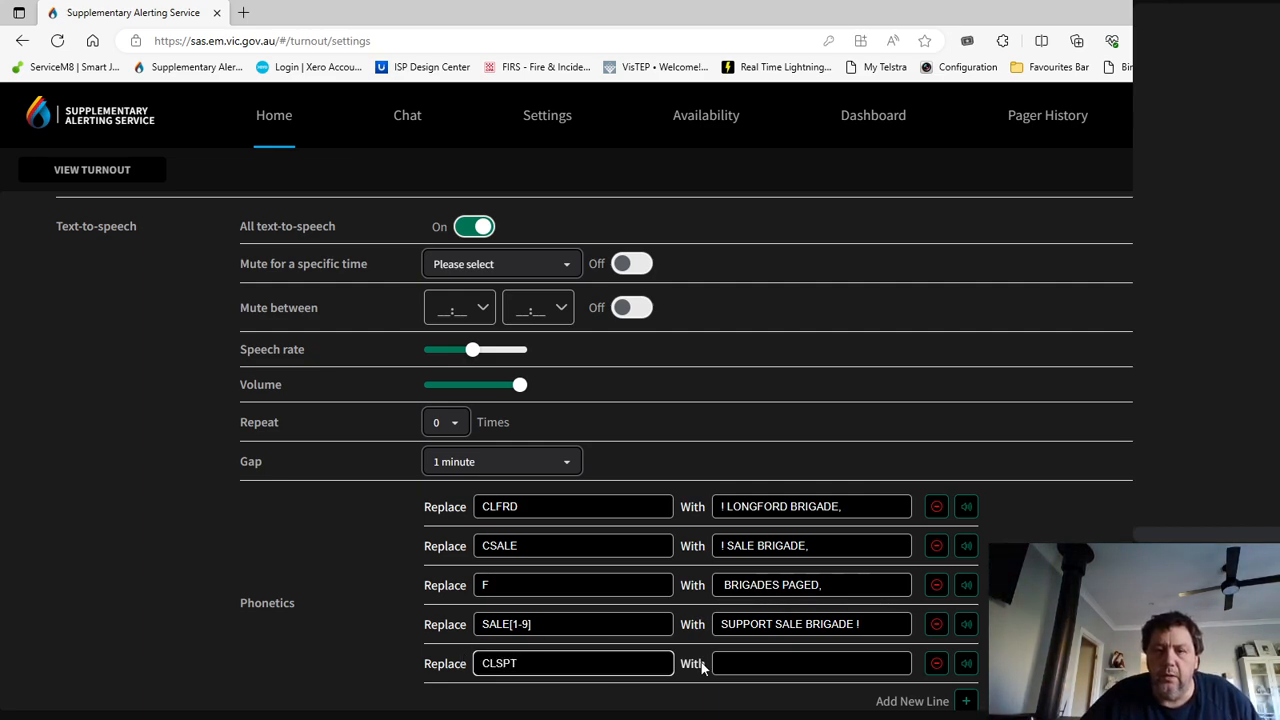
- Paste "! LOCHSPORT BRIGADE," as the replacement for "CLSPT" and preview its speech
click(753, 665)
right_click(754, 668)
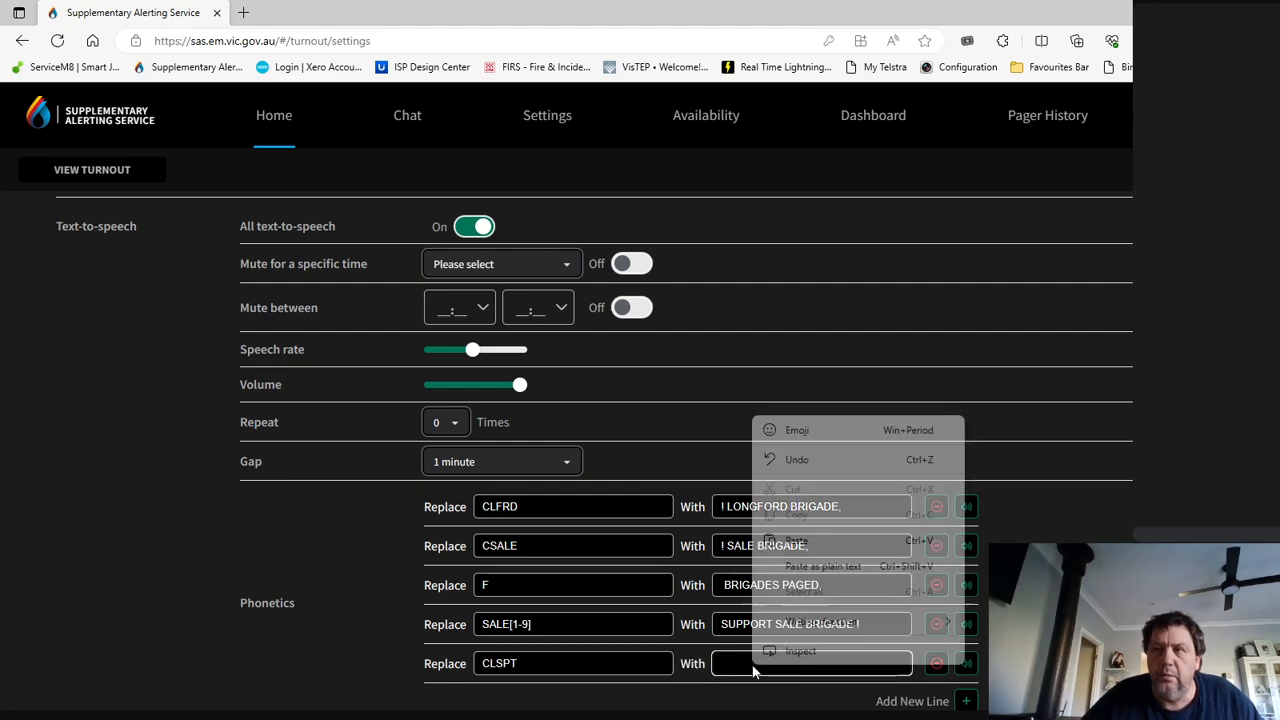
click(732, 665)
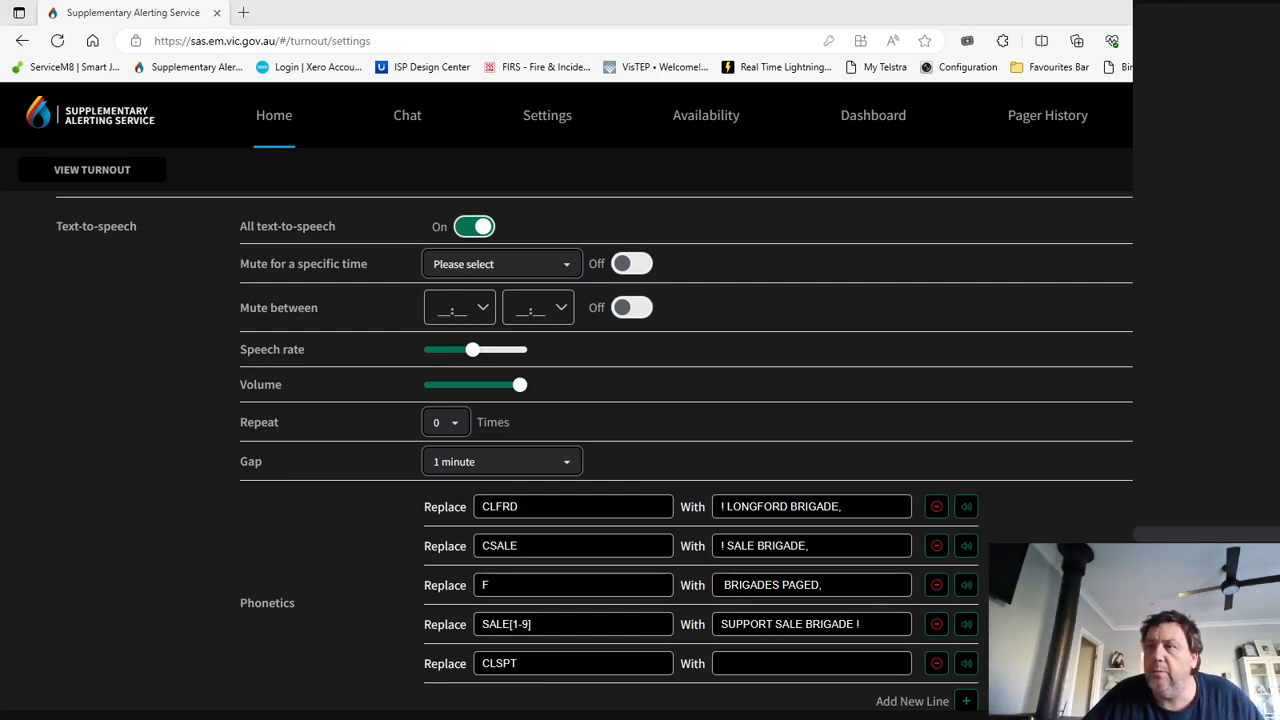
click(760, 661)
right_click(760, 661)
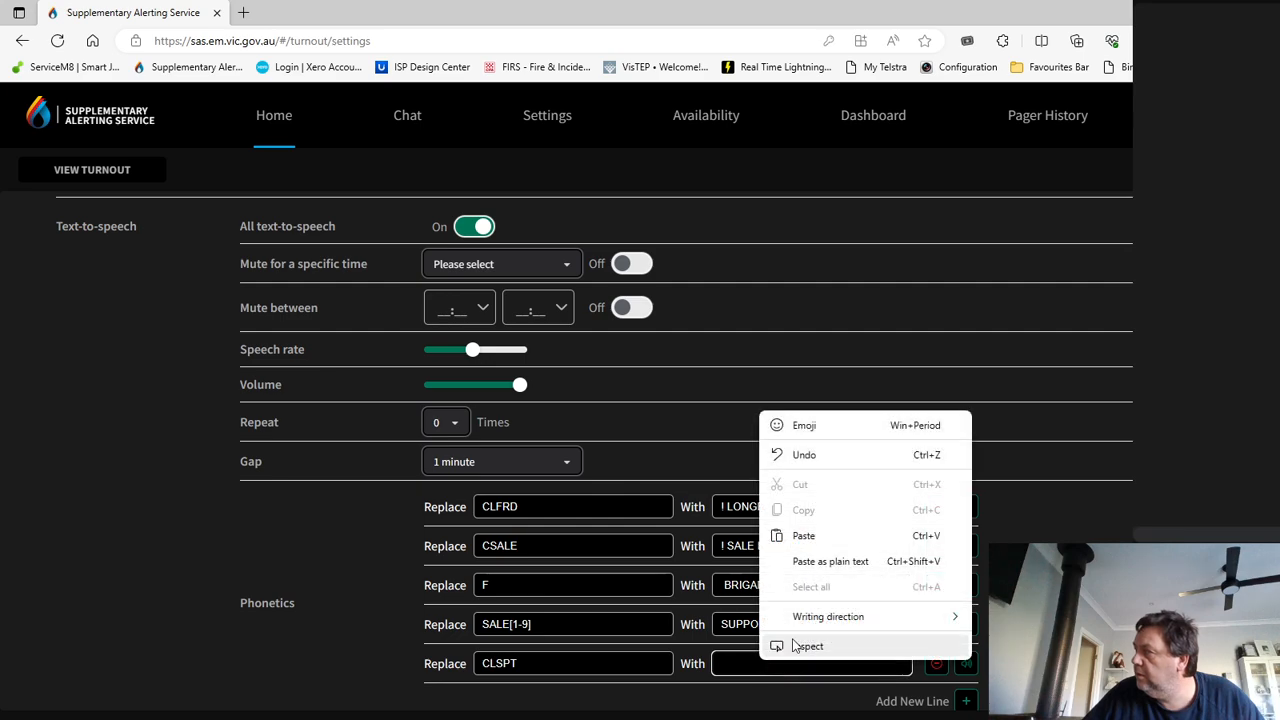
click(810, 537)
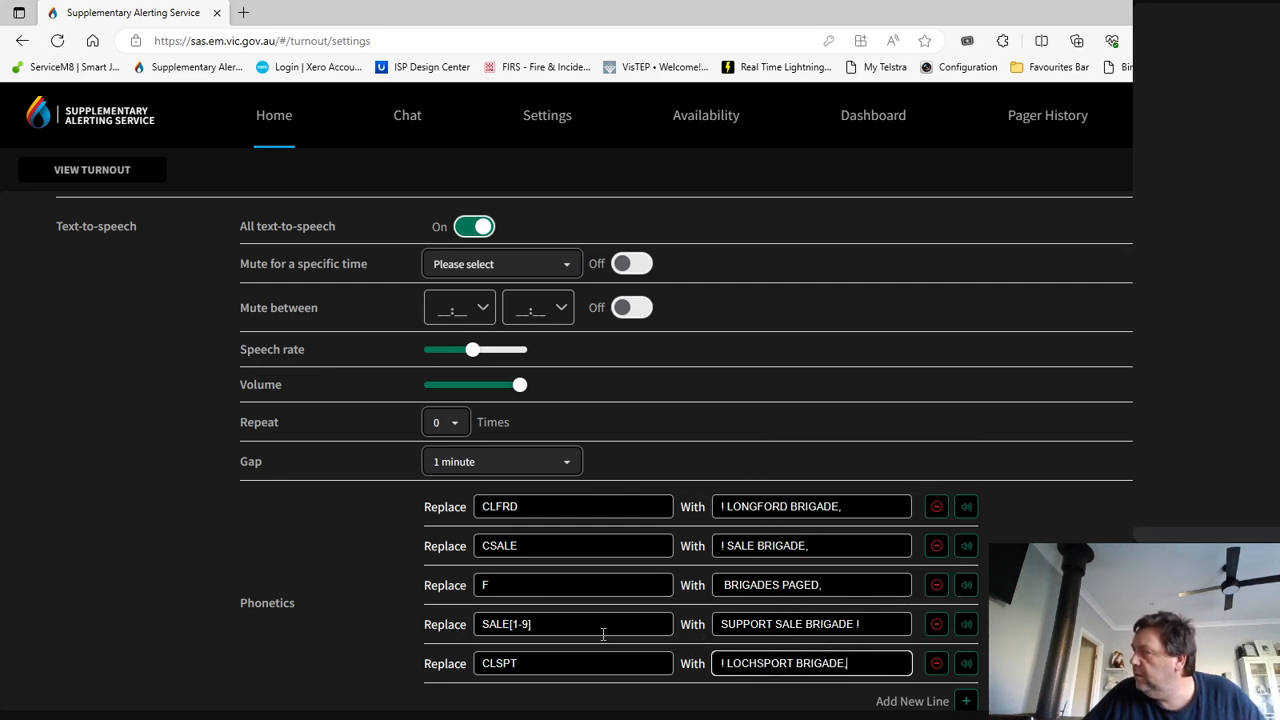
scroll(568, 628, down, 1)
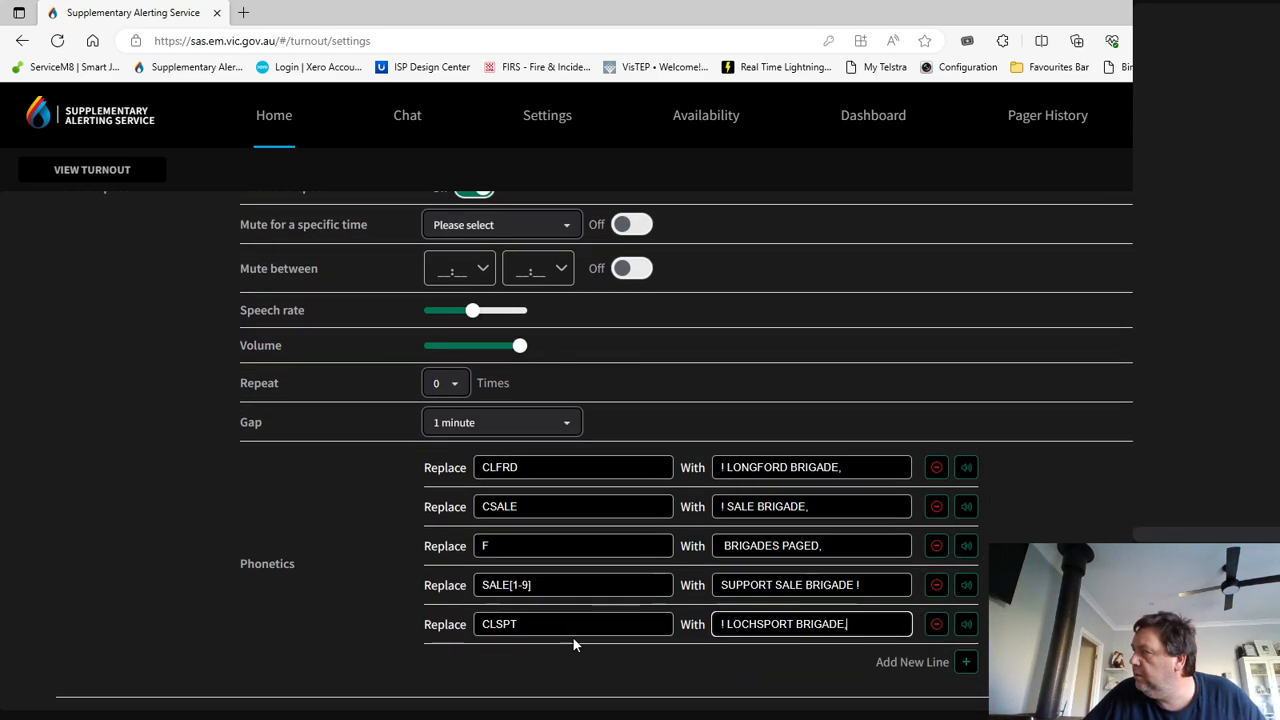
click(978, 630)
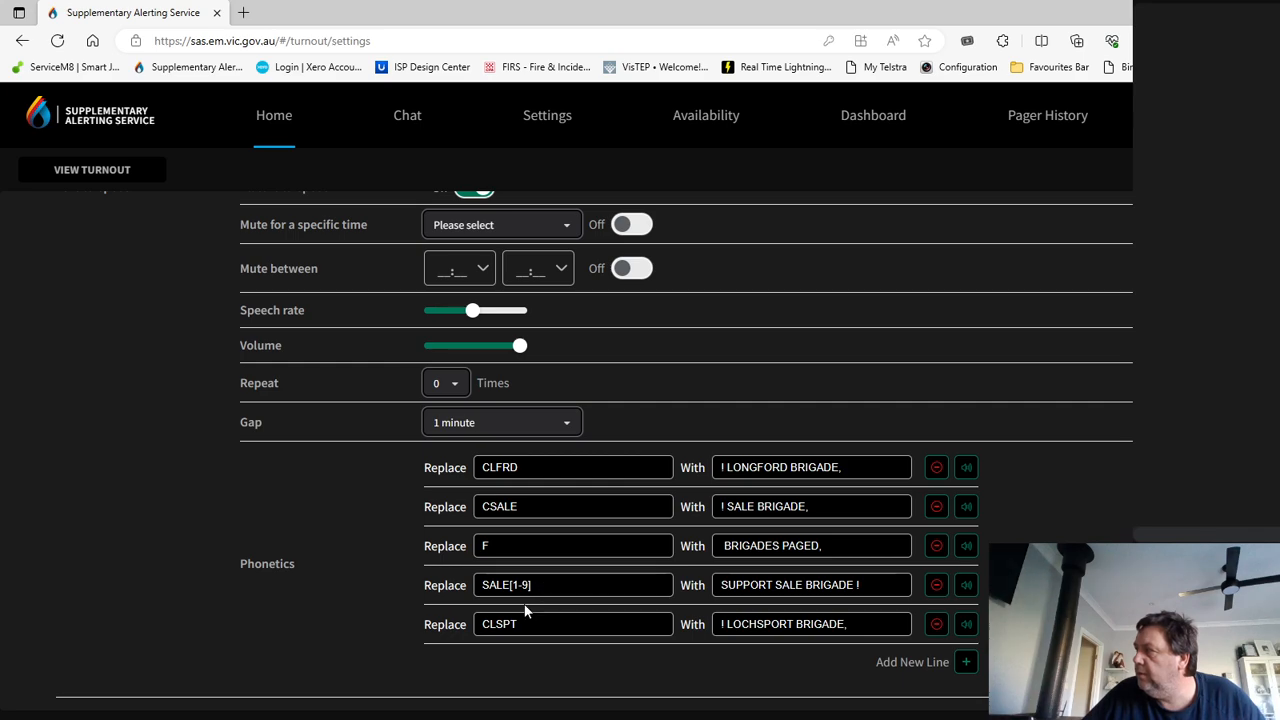
- Add a sixth phonetics line with "CGBCH" as the text to replace
click(966, 662)
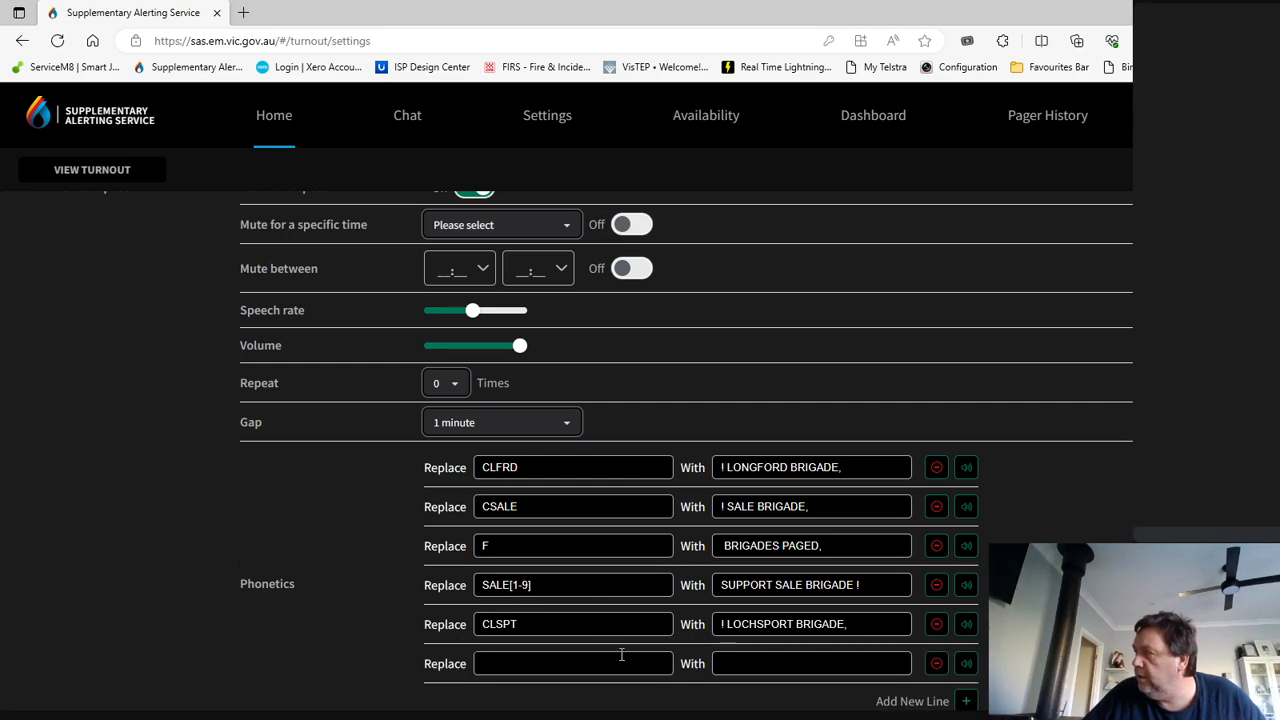
click(523, 658)
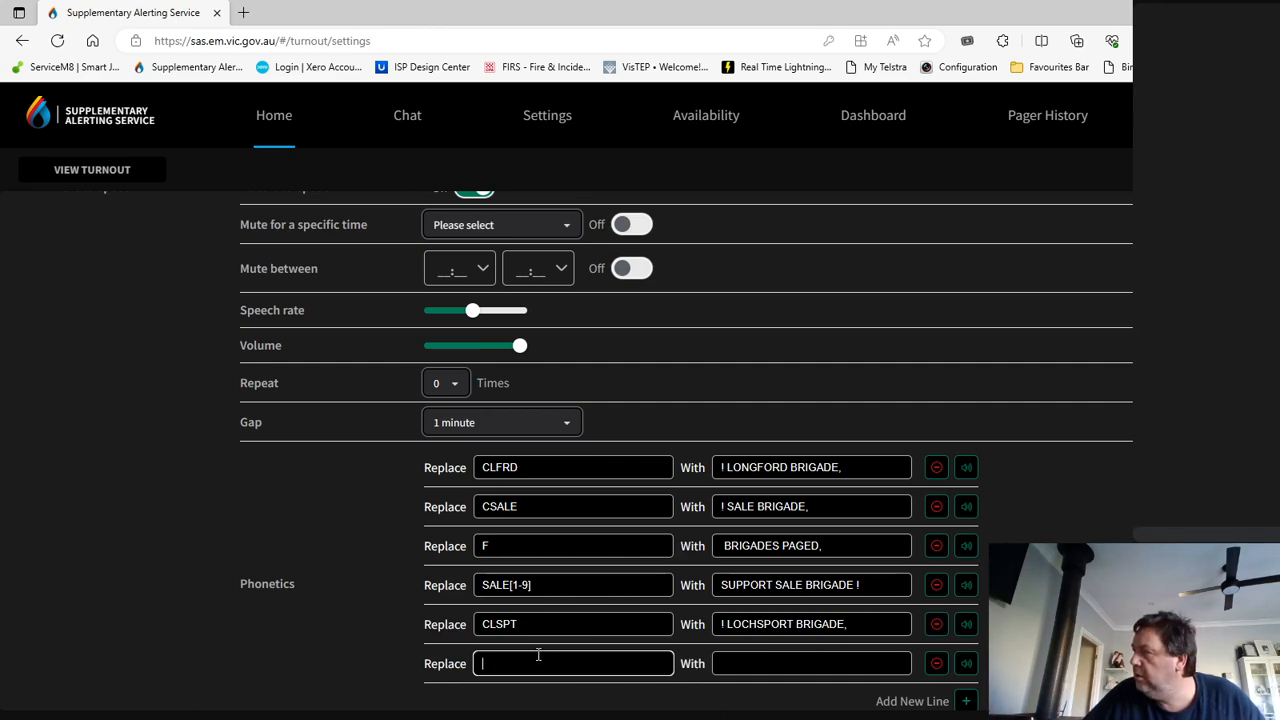
text(C)
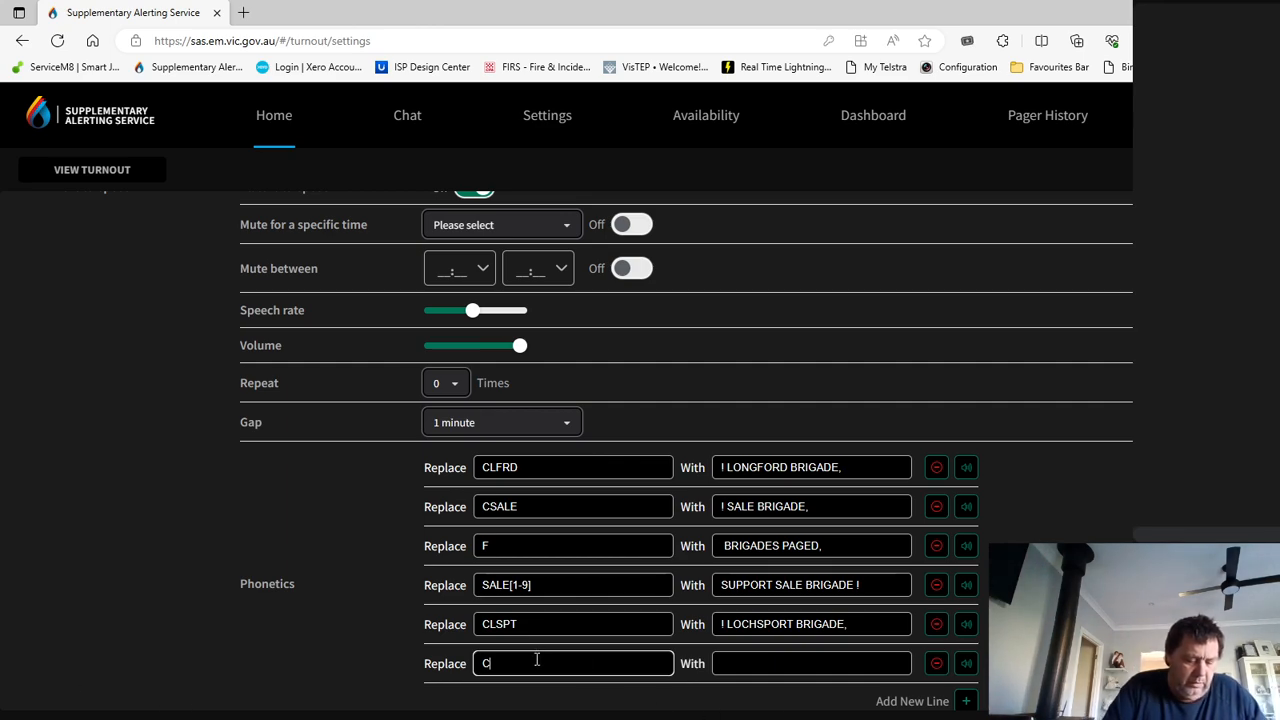
text(GBCH)
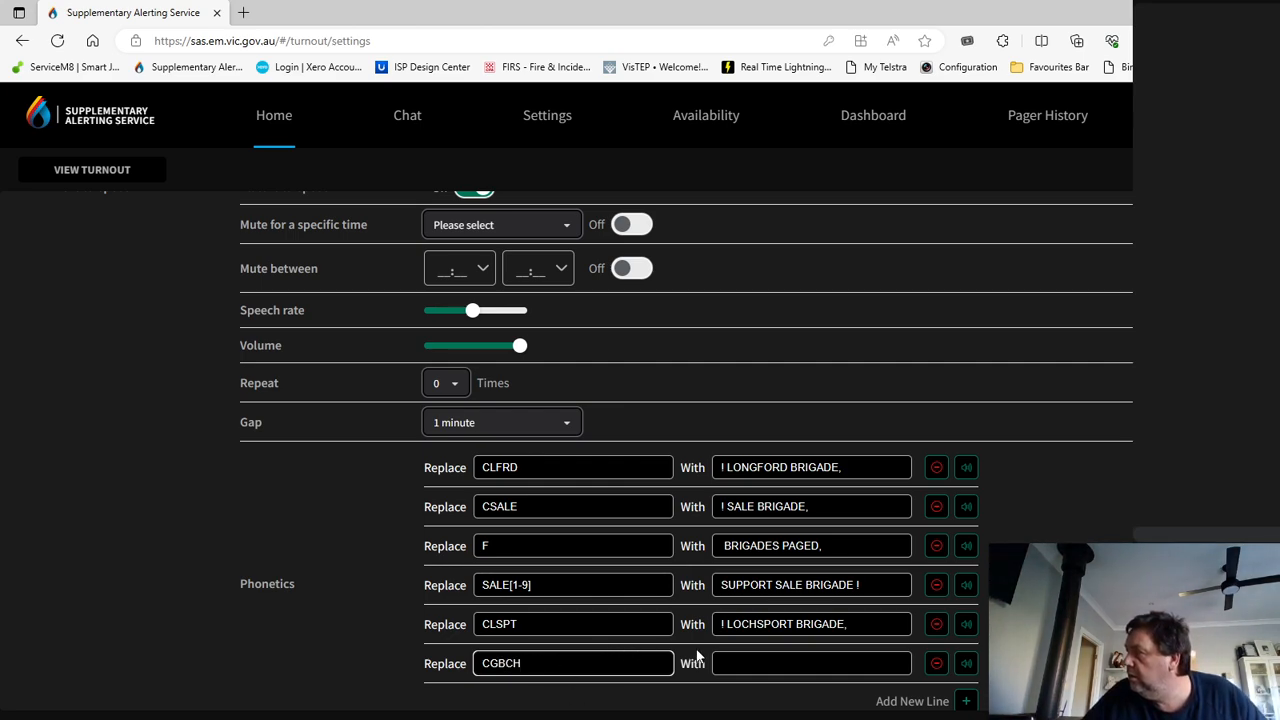
- Set the replacement for "CGBCH" to "! GOLDEN BEACH BRIGADE," by pasting the Lochsport text and swapping the town name, and preview its speech
click(749, 663)
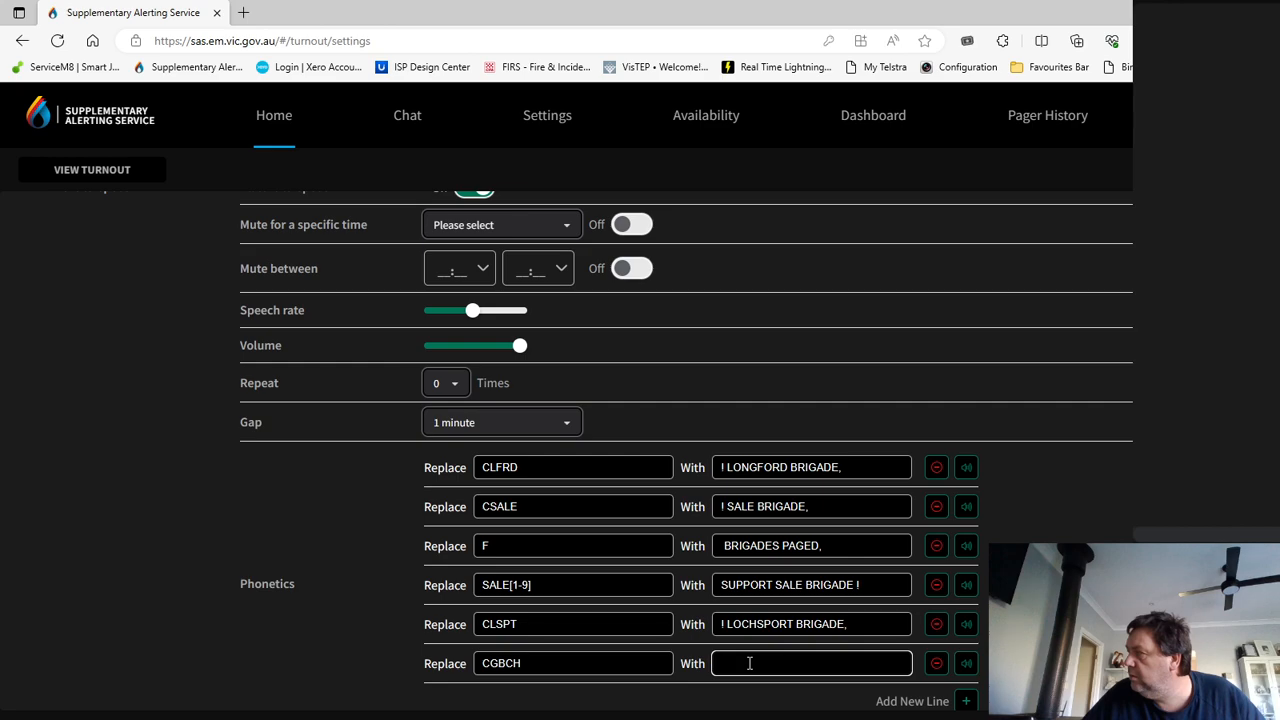
right_click(749, 663)
click(794, 538)
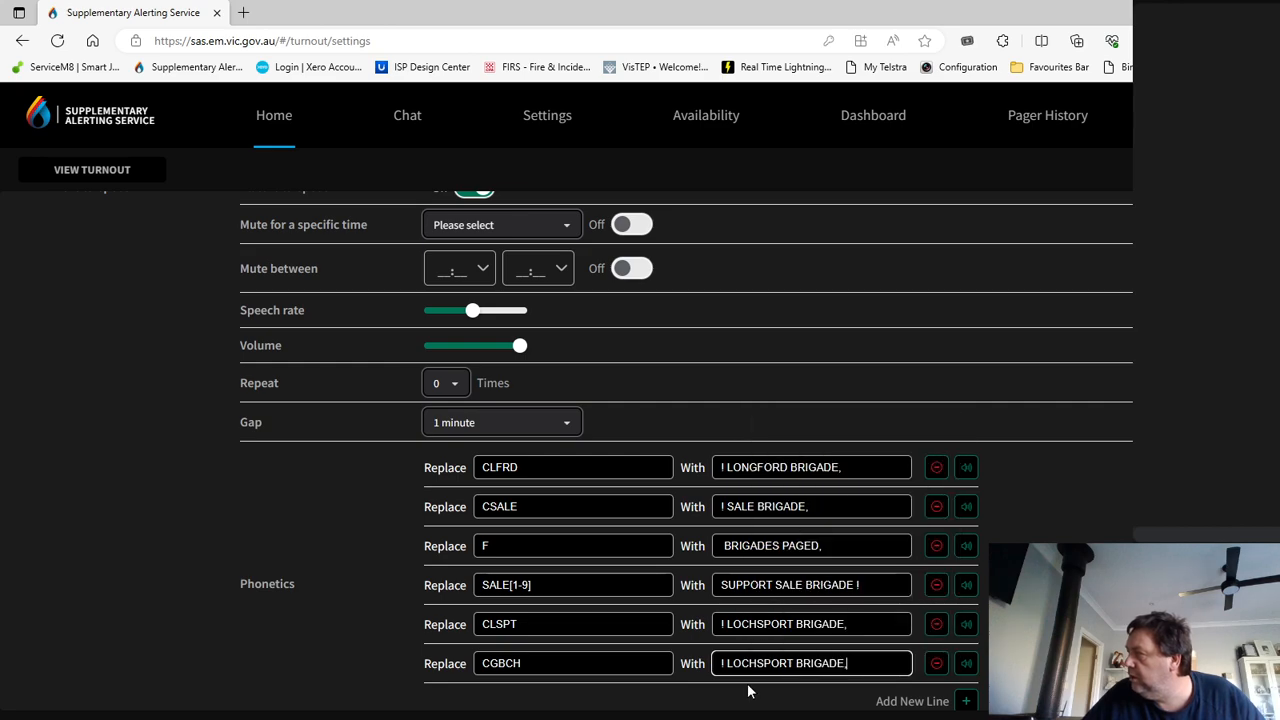
drag(793, 659, 730, 657)
text(GOLDEN)
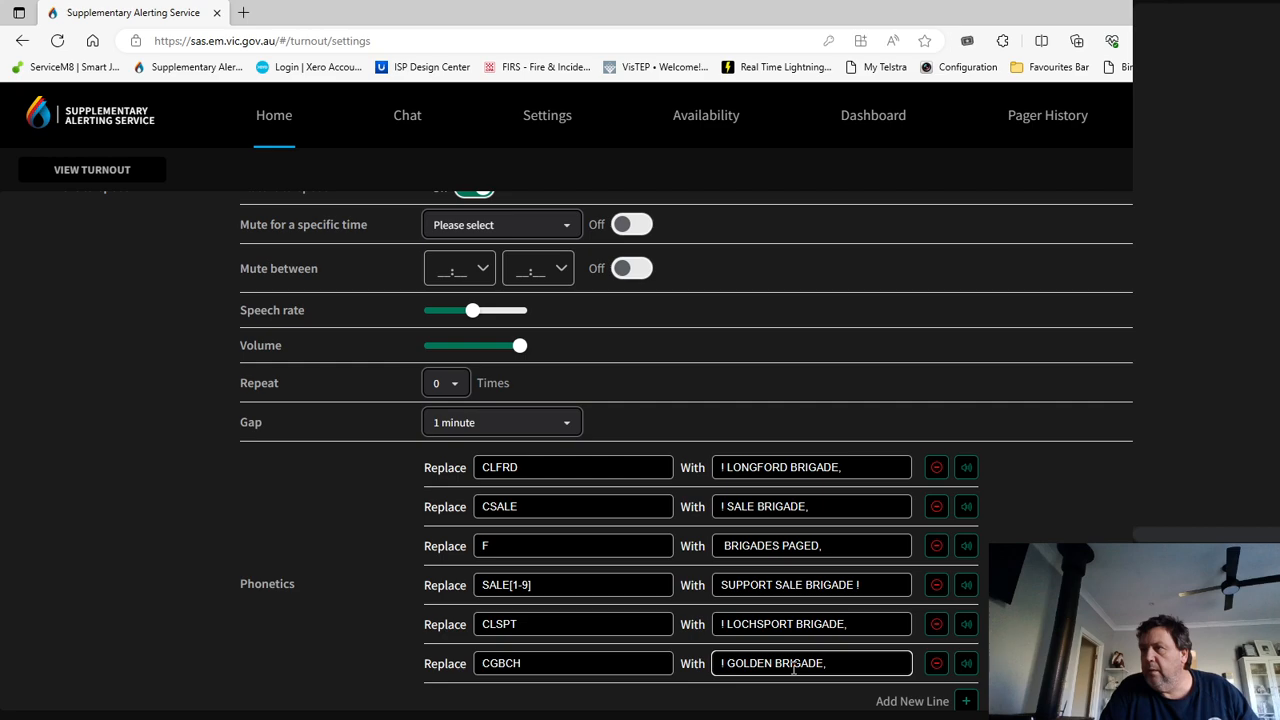
text( BEA)
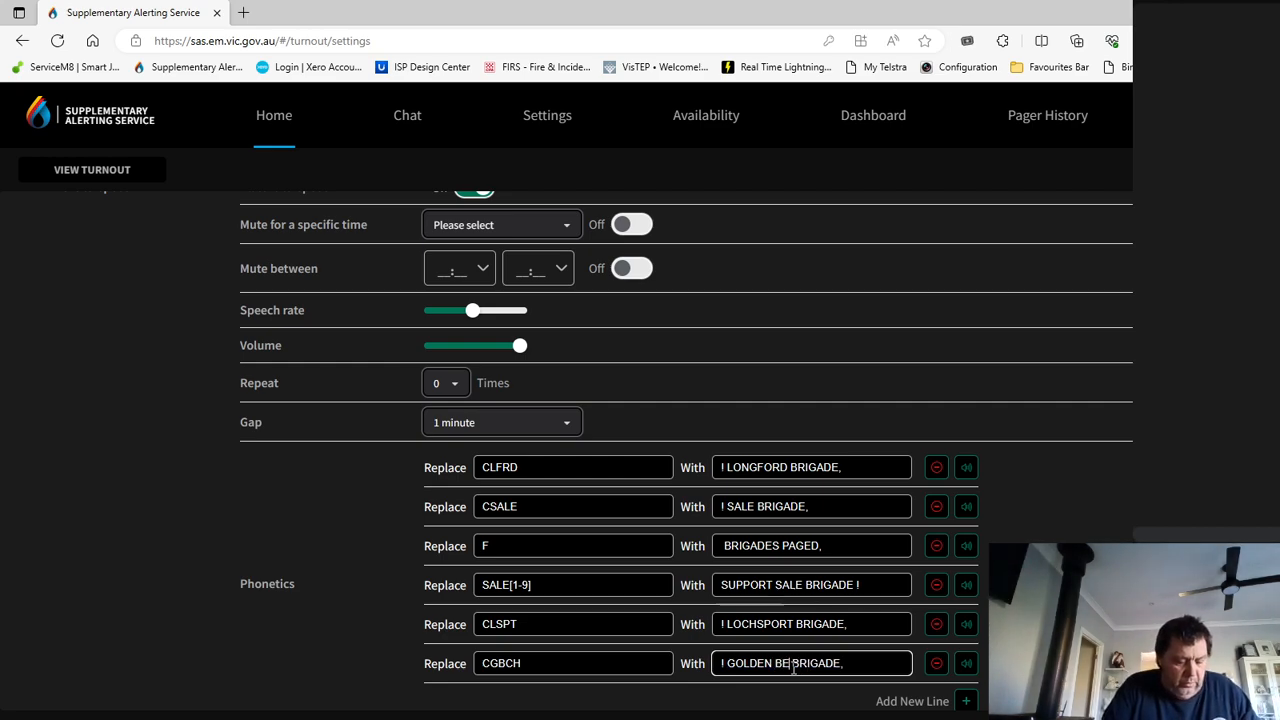
text(CH)
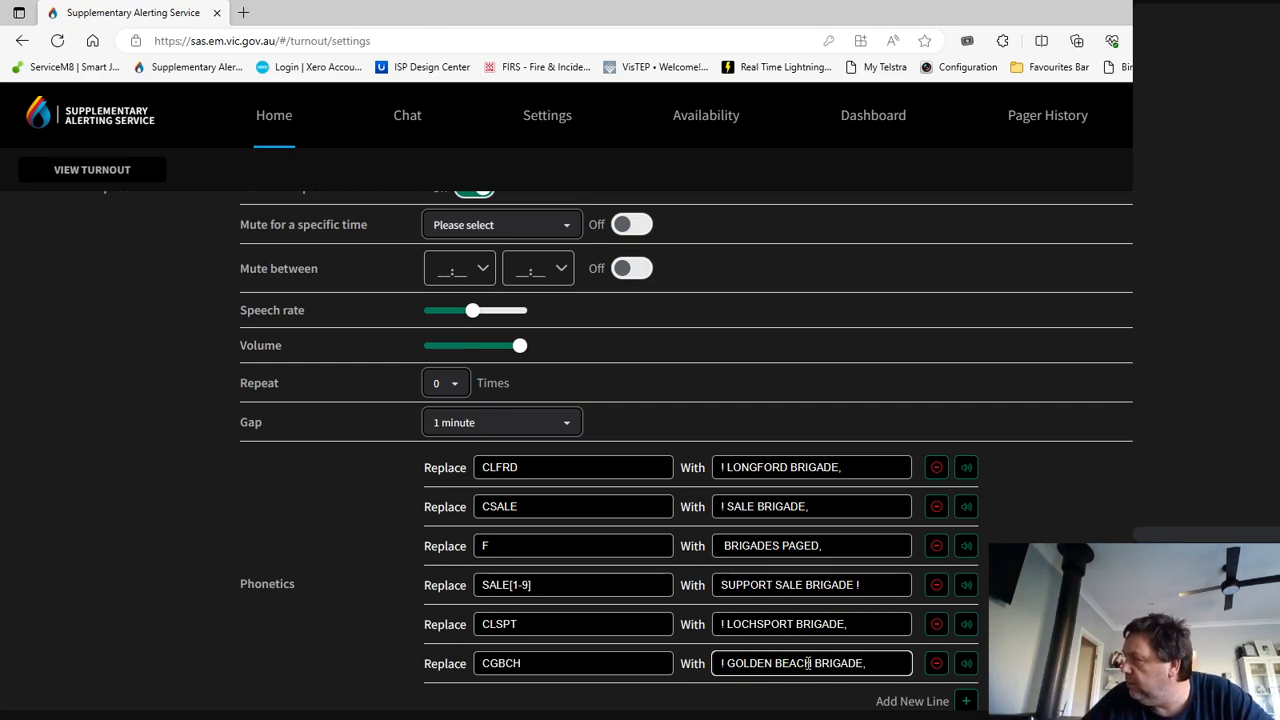
click(966, 663)
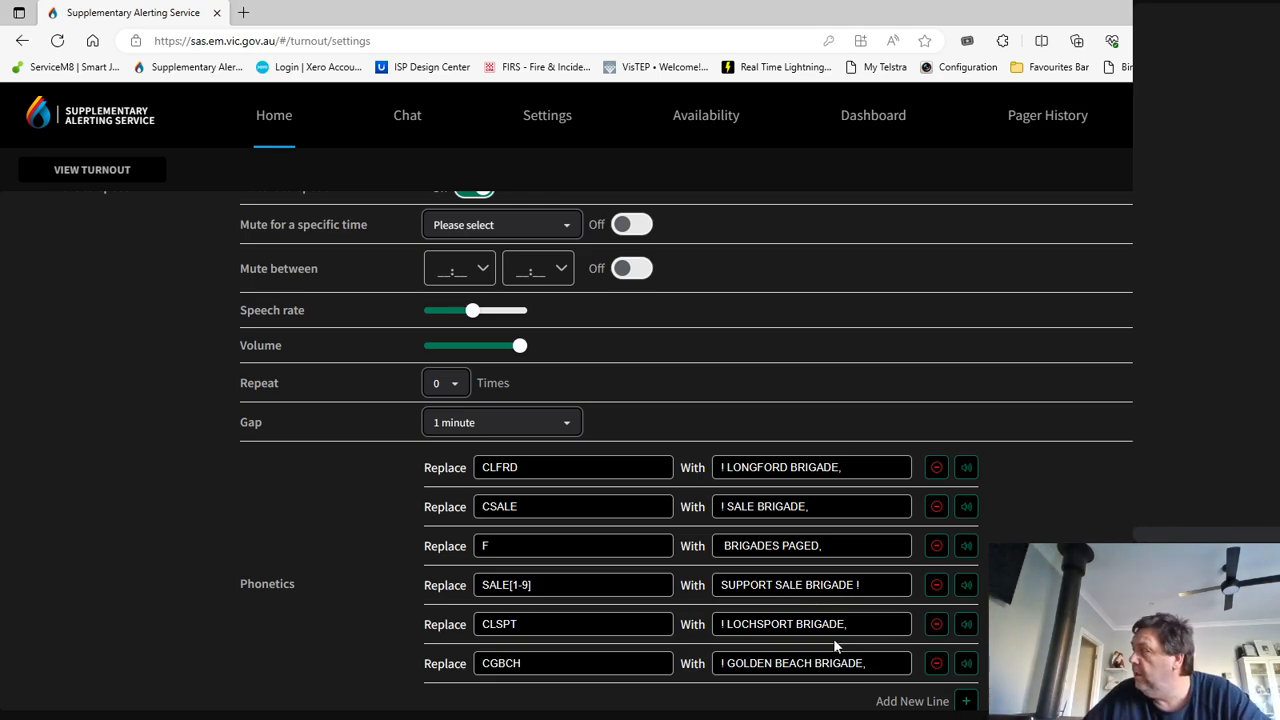
- Add a seventh phonetics line and paste the pattern "F[0-9]{9}" as the text to replace
scroll(680, 634, down, 1)
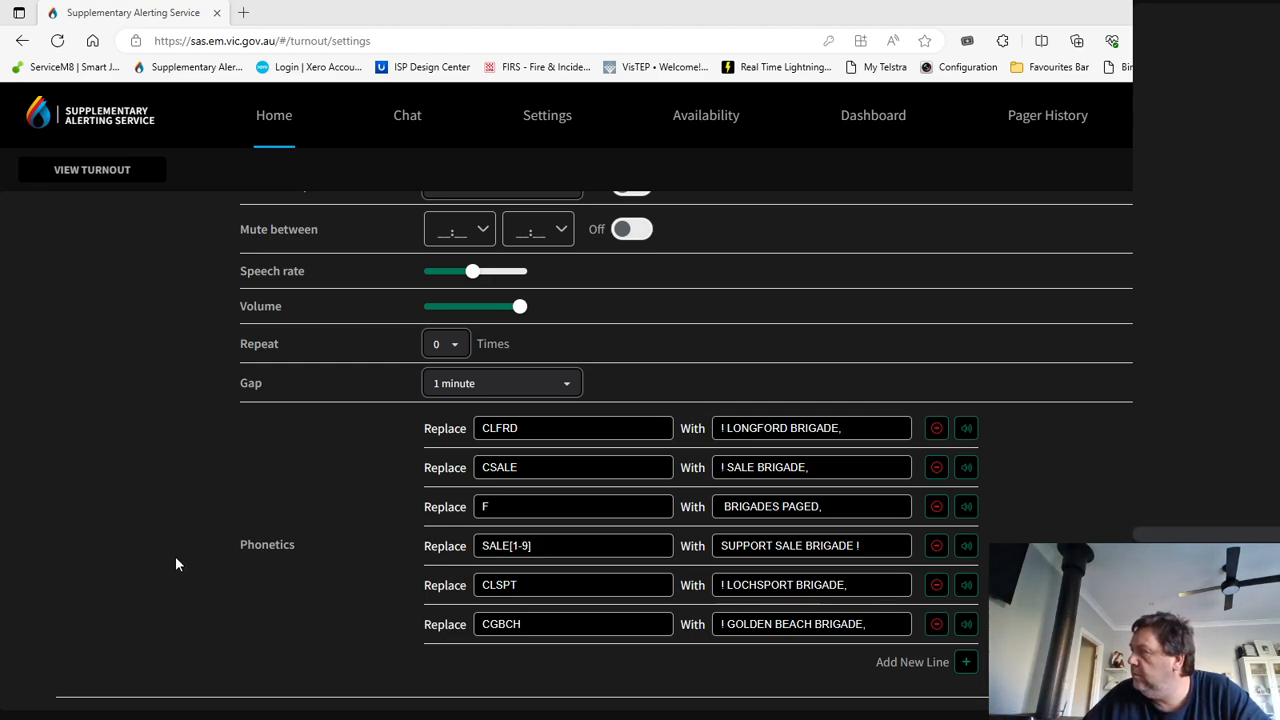
click(966, 662)
click(514, 664)
right_click(515, 660)
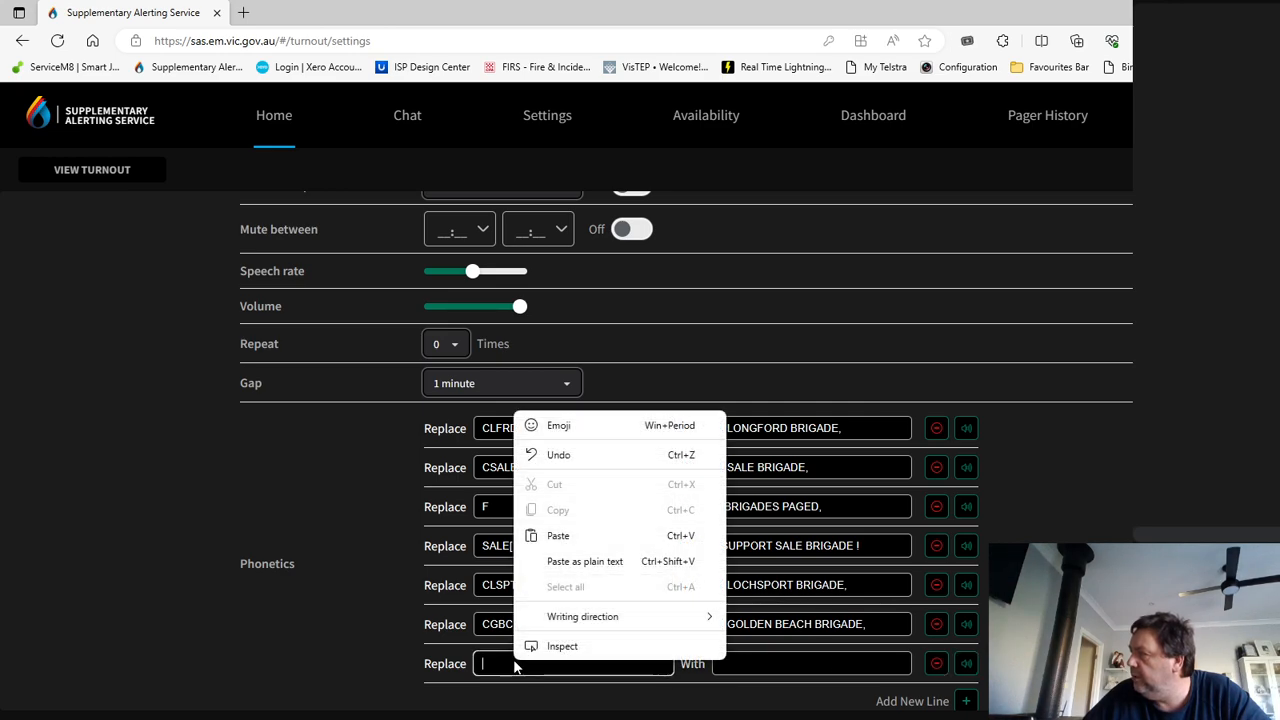
click(557, 540)
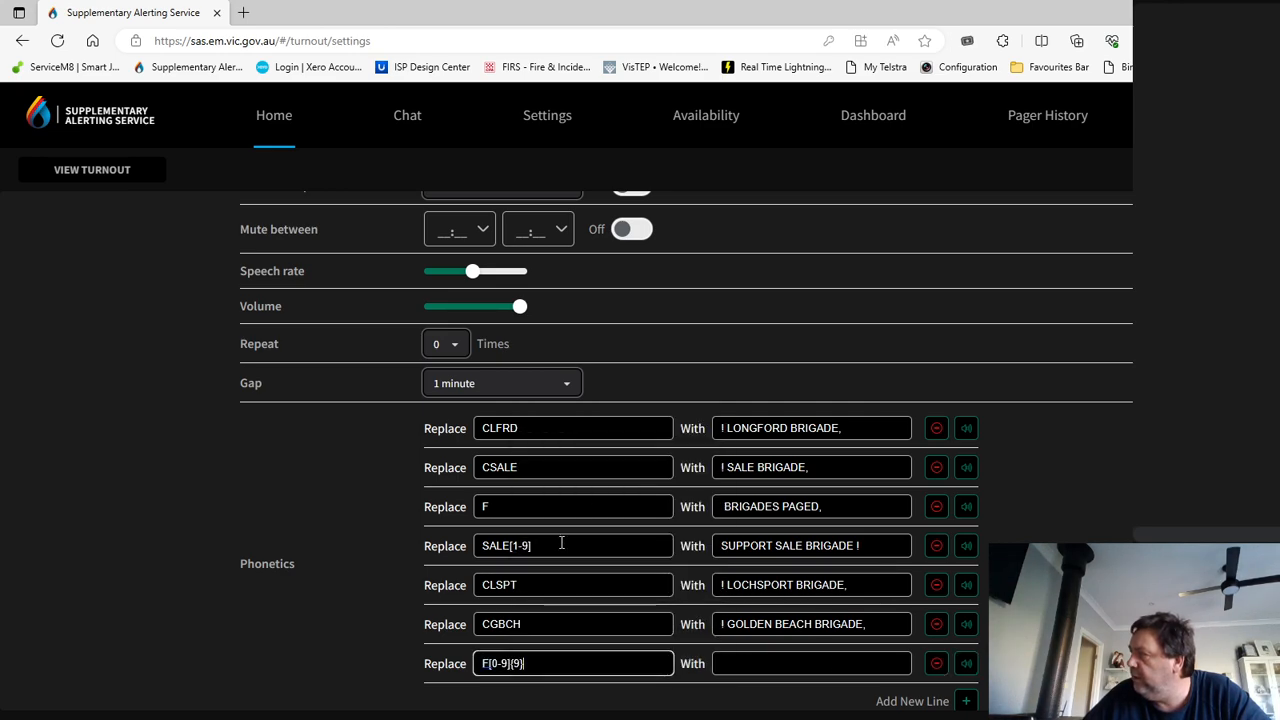
click(490, 662)
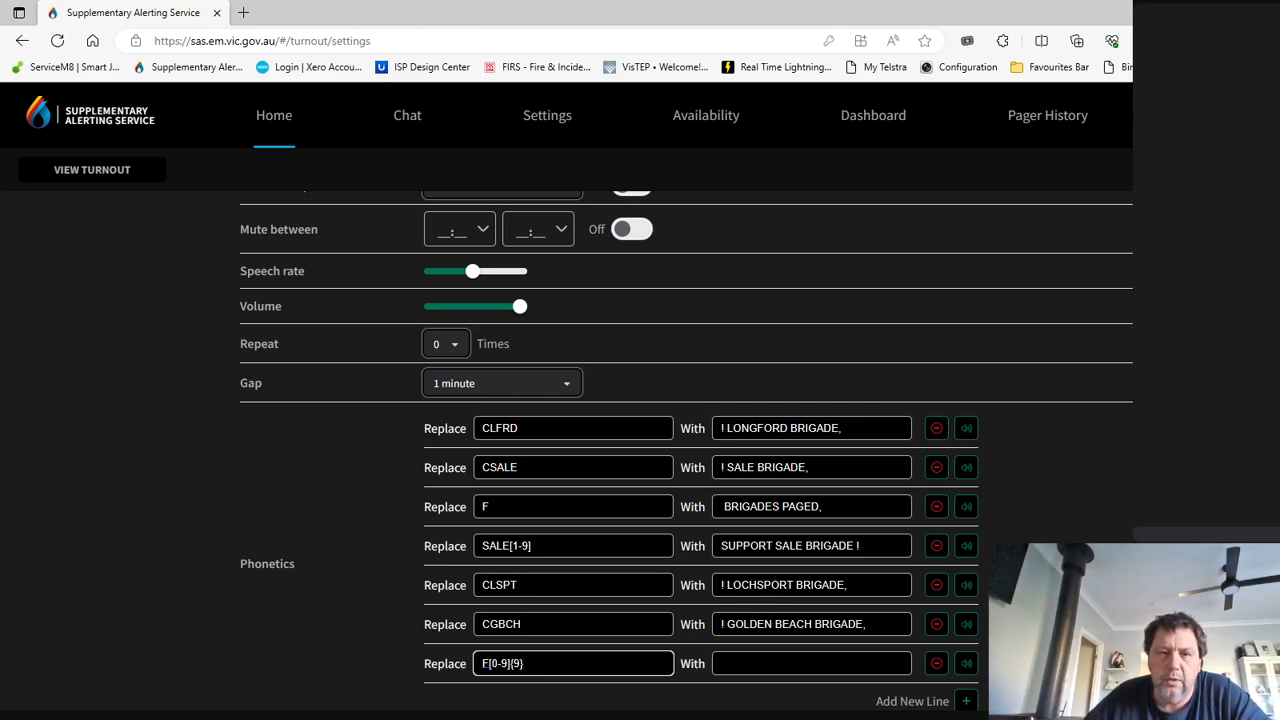
key(alt+Tab)
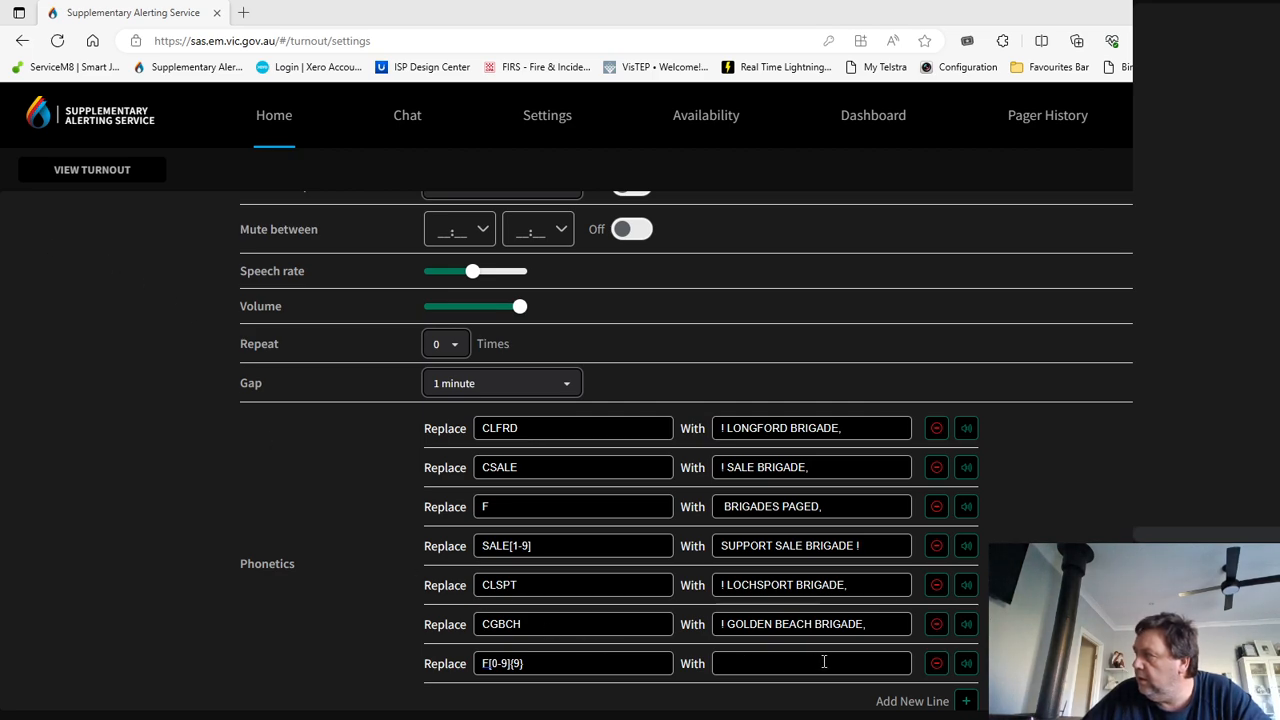
- Set the replacement for "F[0-9]{9}" to "!" and preview its speech
click(740, 660)
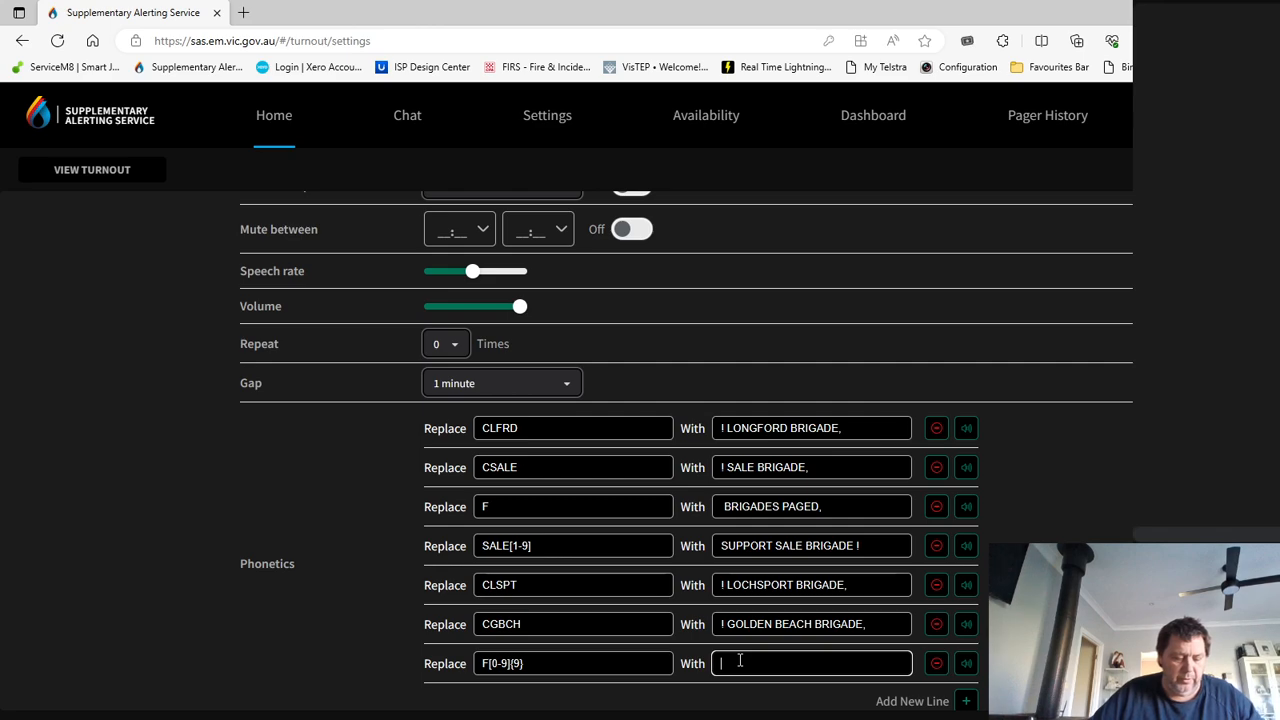
text(!)
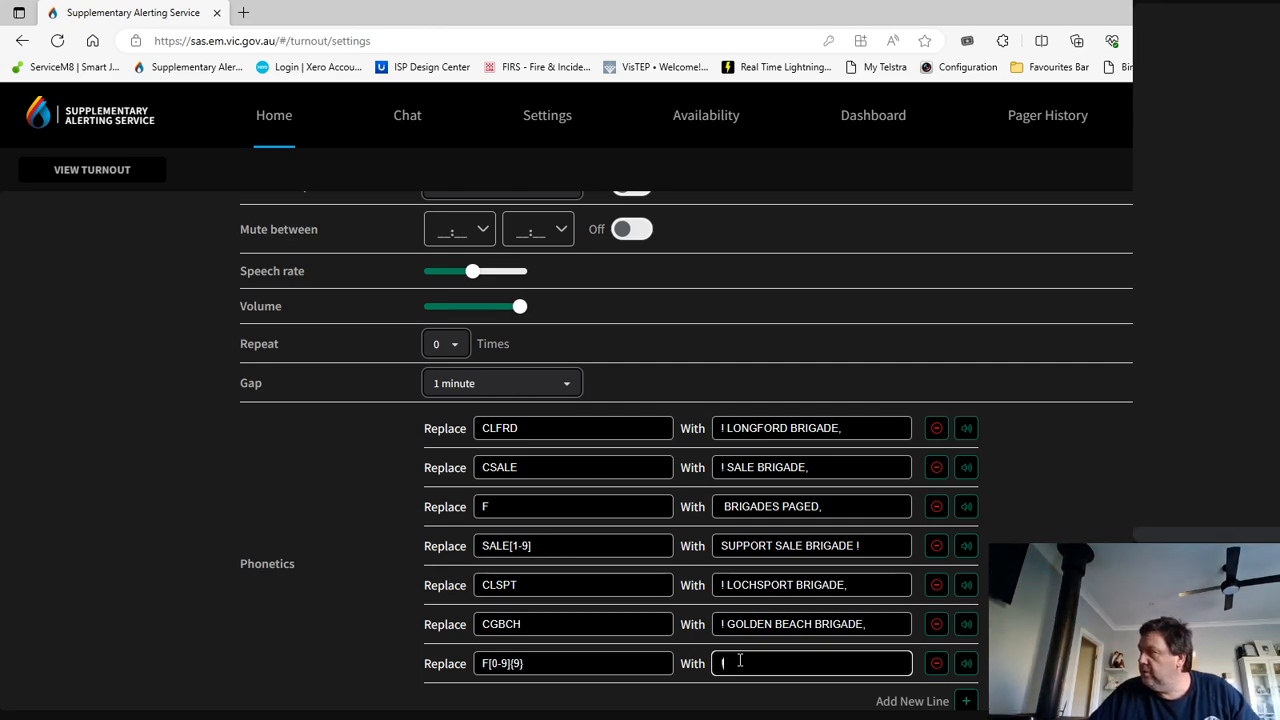
click(966, 665)
- Save the turnout settings with the added phonetics lines
scroll(686, 450, up, 2)
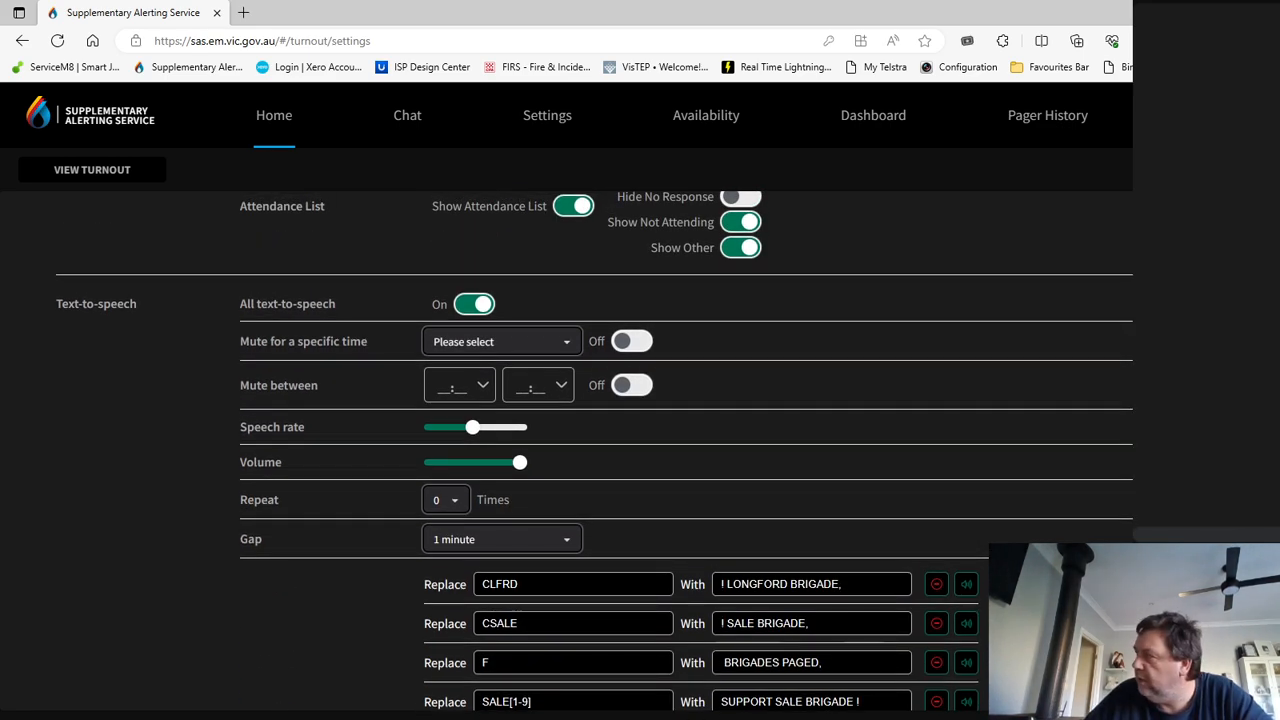
scroll(1022, 517, up, 2)
click(1185, 222)
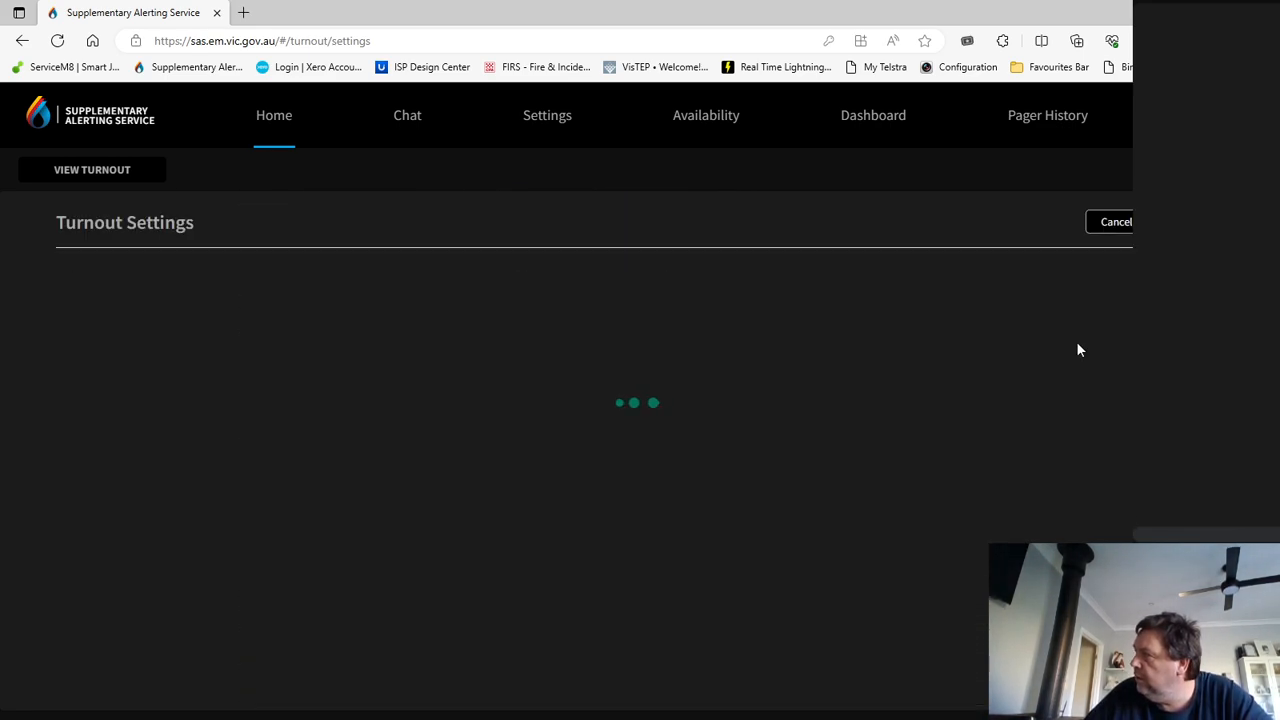
- View the SALE1 alert in the turnout view, and return to the turnout settings to review the saved phonetics lines
click(22, 40)
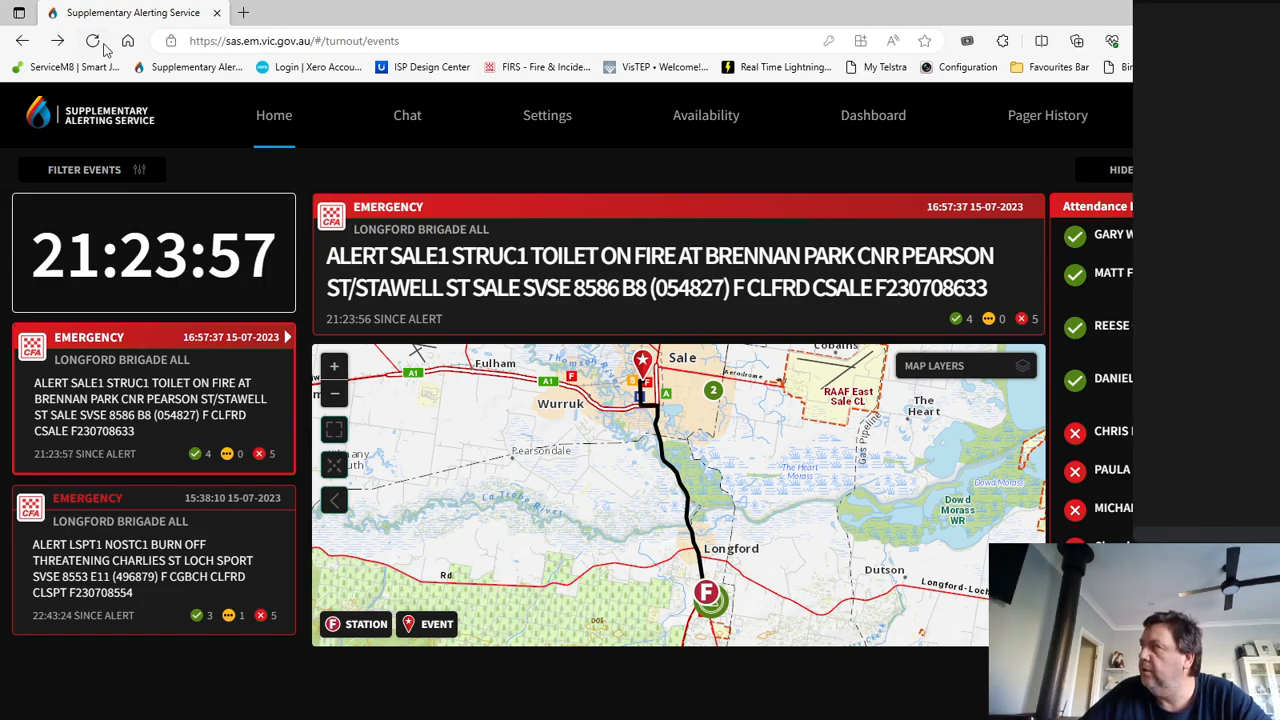
click(57, 40)
scroll(733, 477, down, 4)
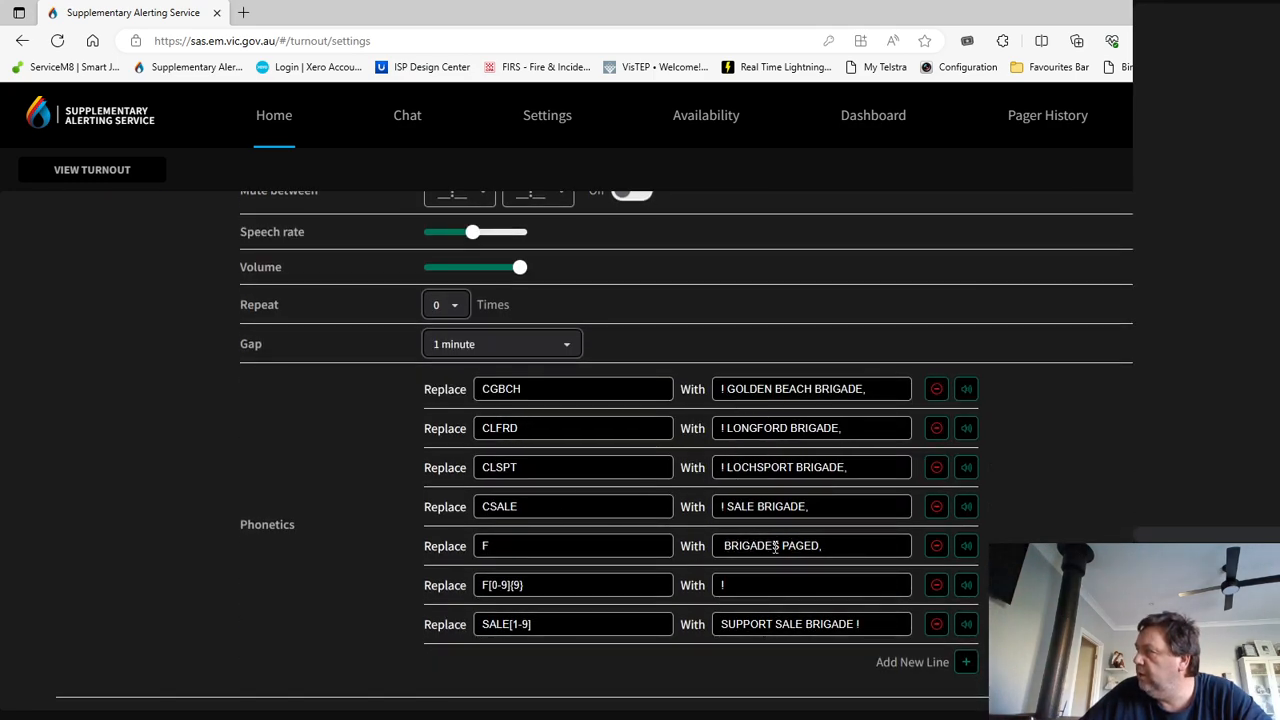
scroll(774, 552, up, 5)
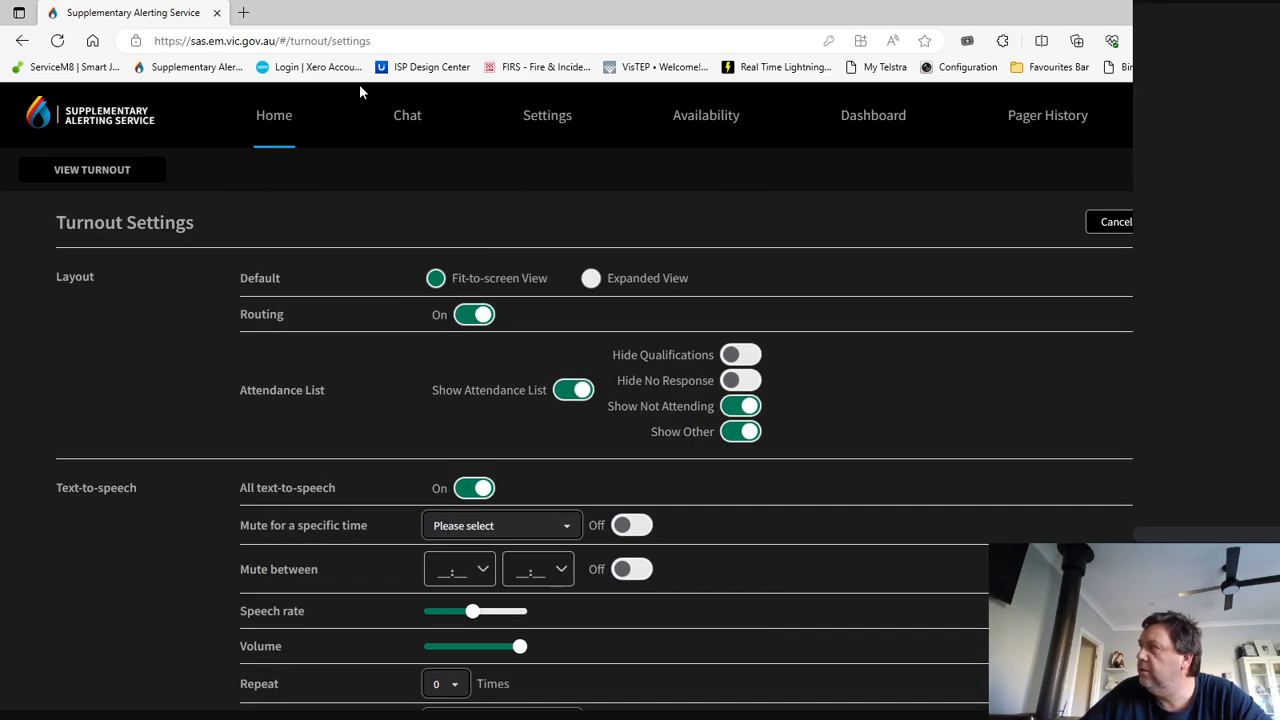
- View the SALE1 alert and the LSPT1 alert in the turnout view, and return to the turnout settings
click(22, 40)
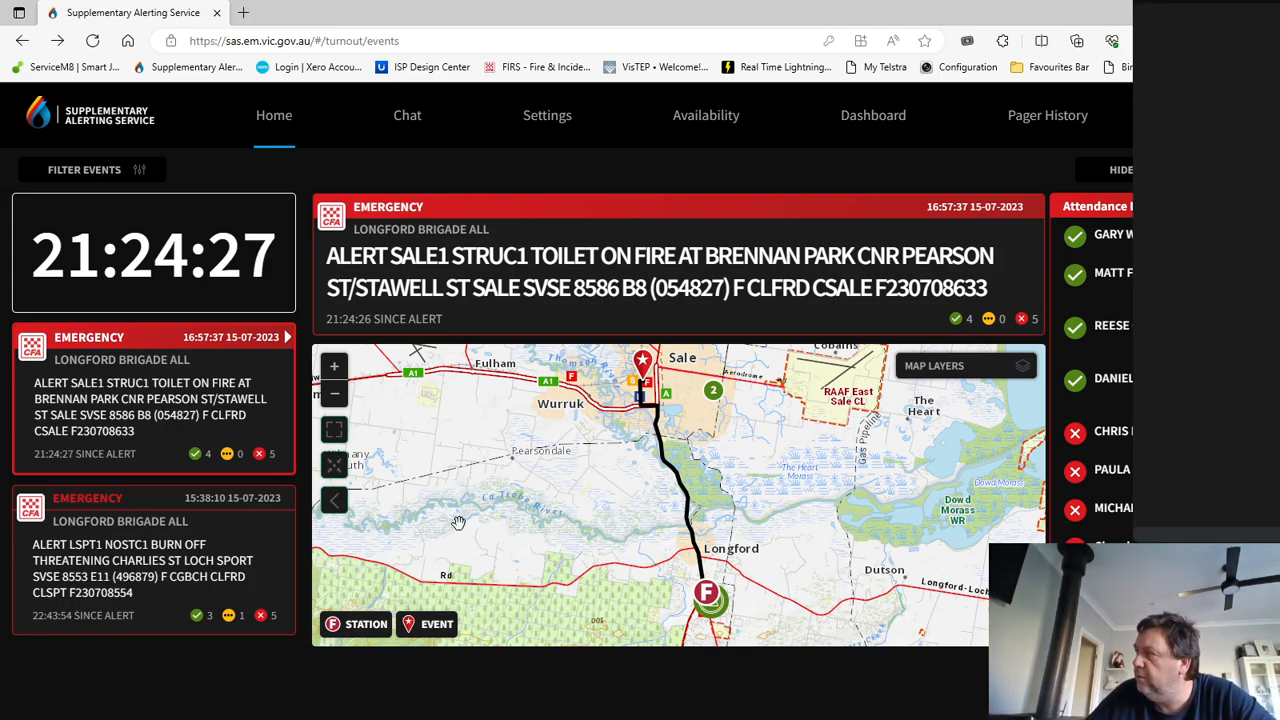
click(103, 566)
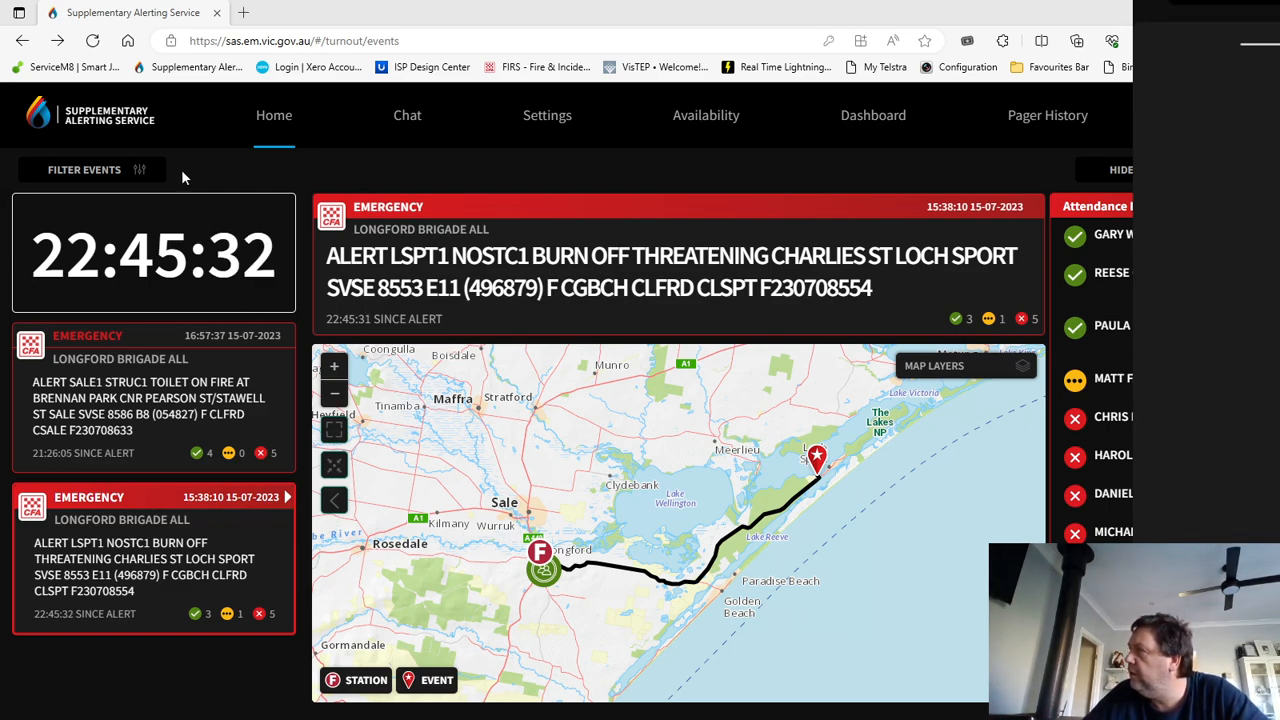
click(57, 40)
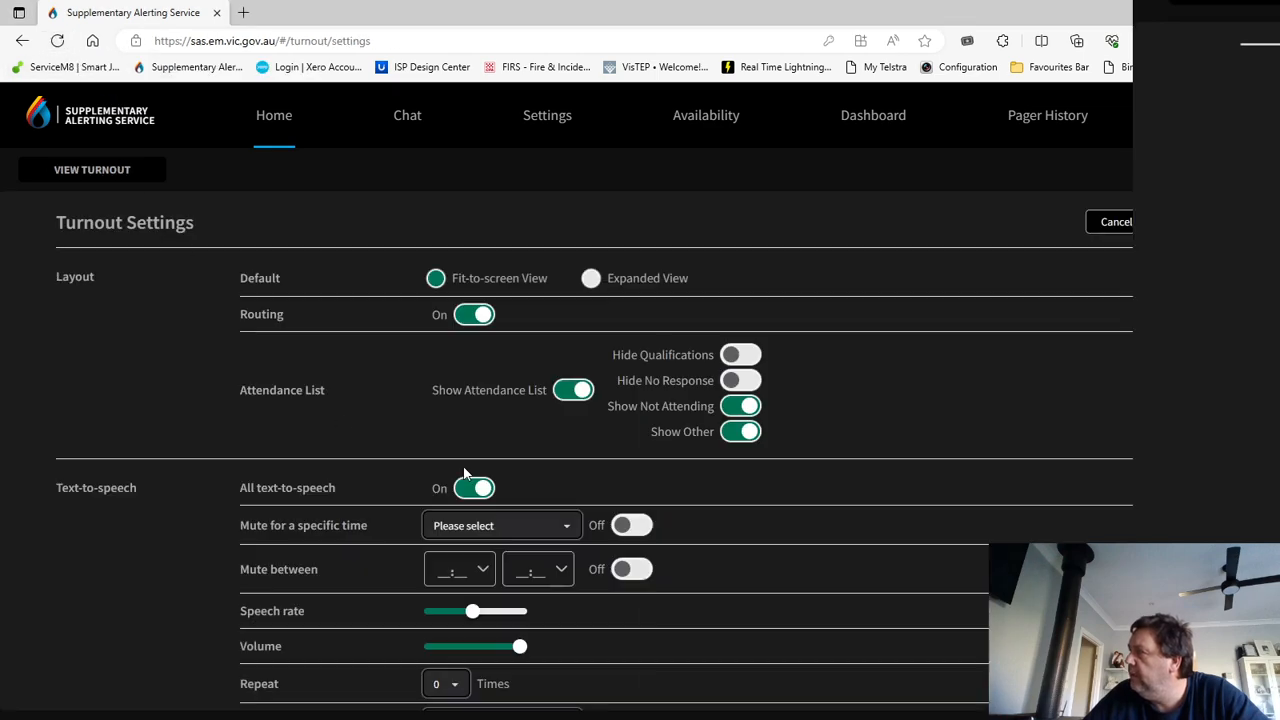
- Try adding a phonetics line that replaces "([0-9]{6})" with "!", and check the SALE1 alert in the turnout view
scroll(500, 510, down, 4)
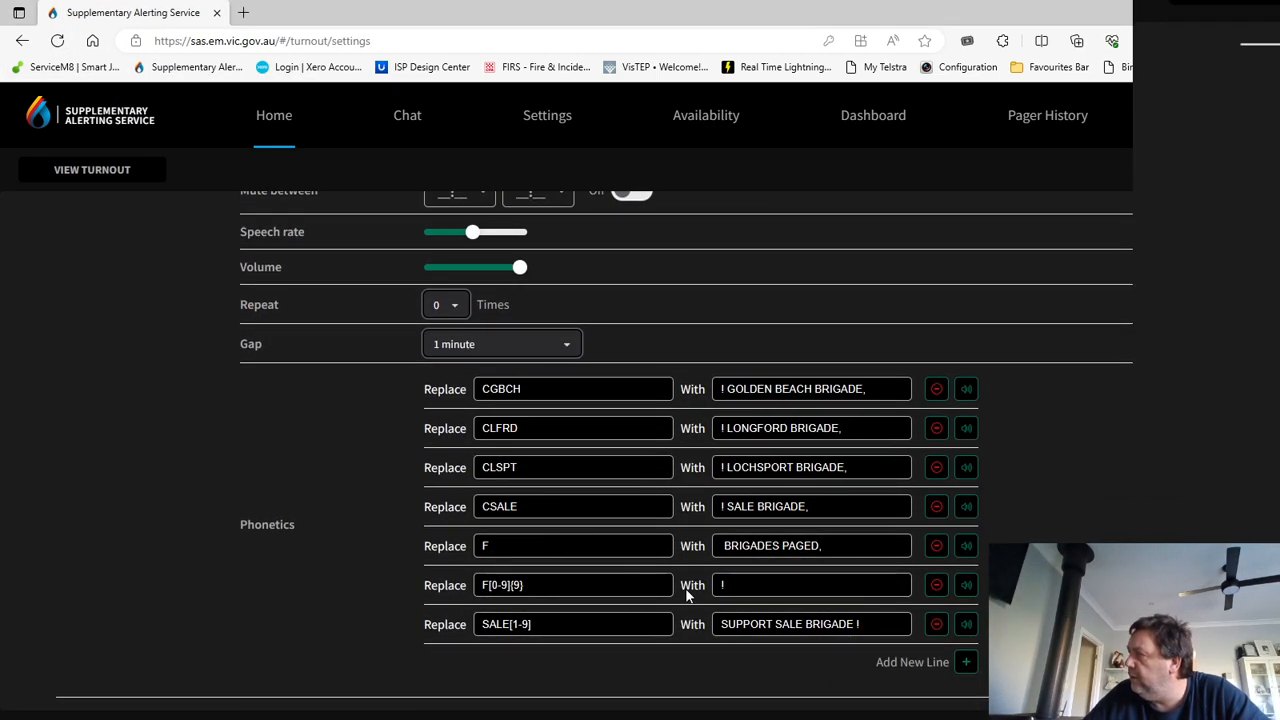
click(965, 661)
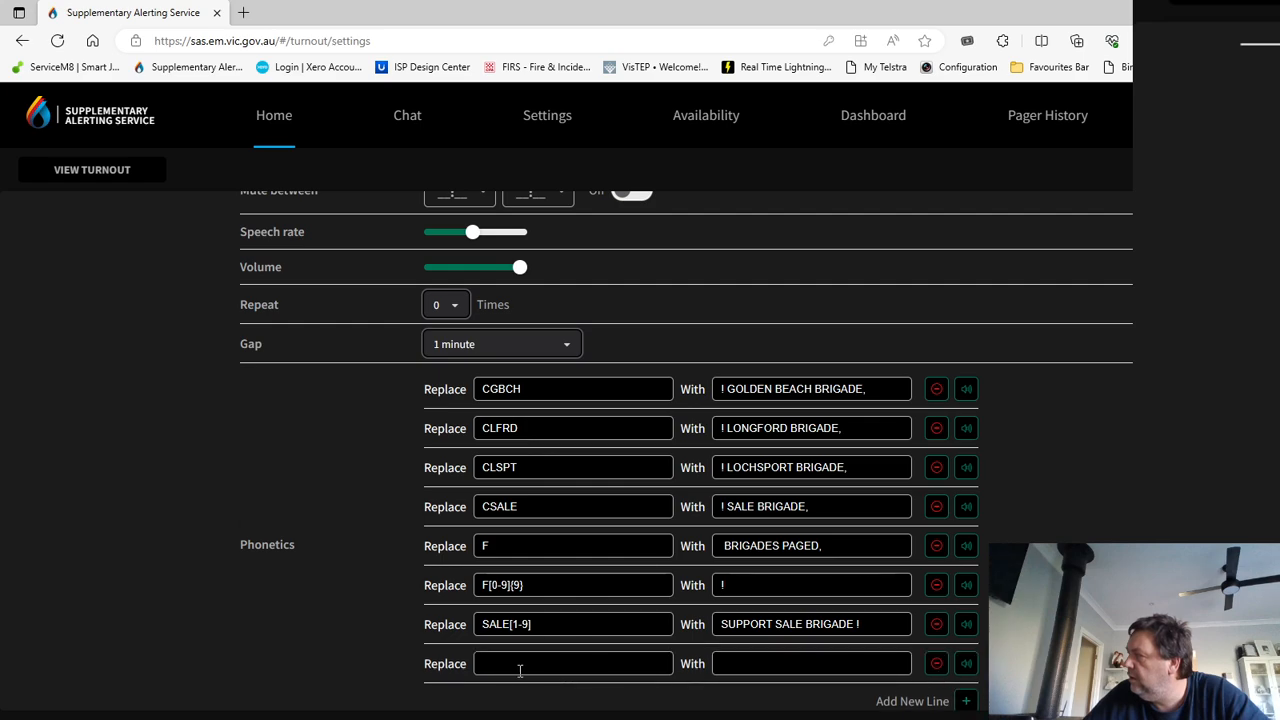
click(490, 664)
right_click(490, 664)
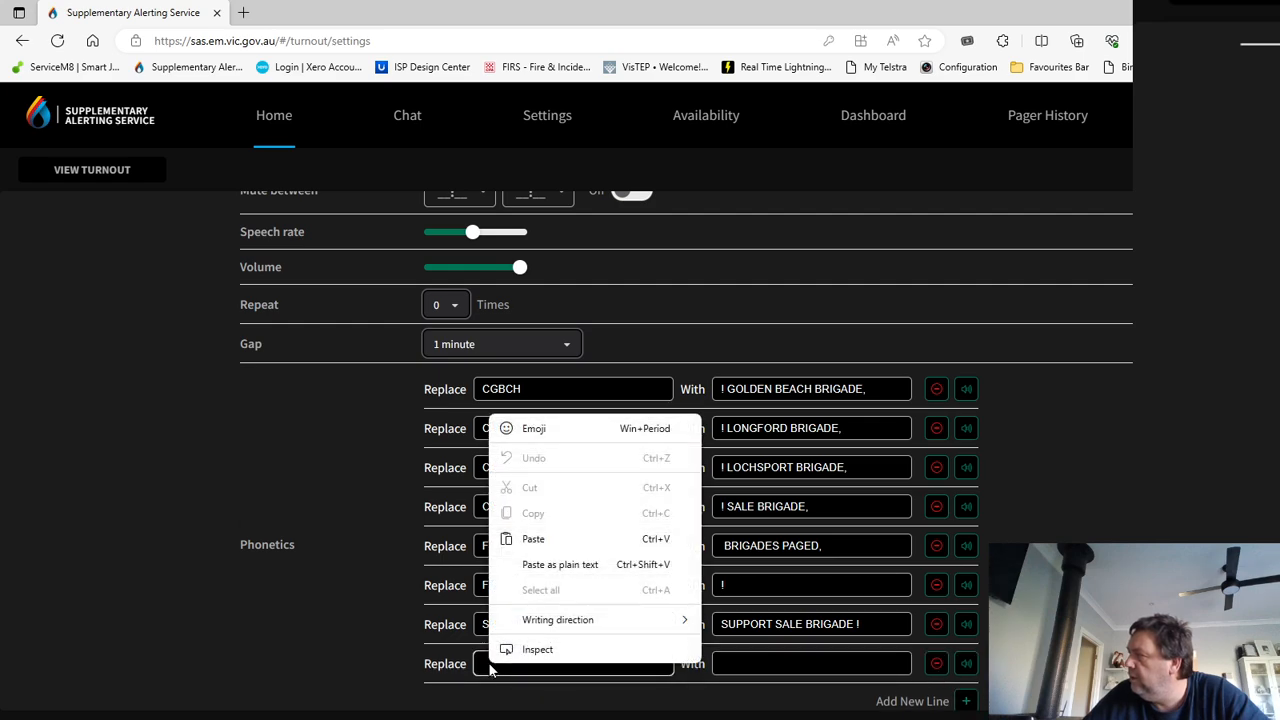
click(523, 545)
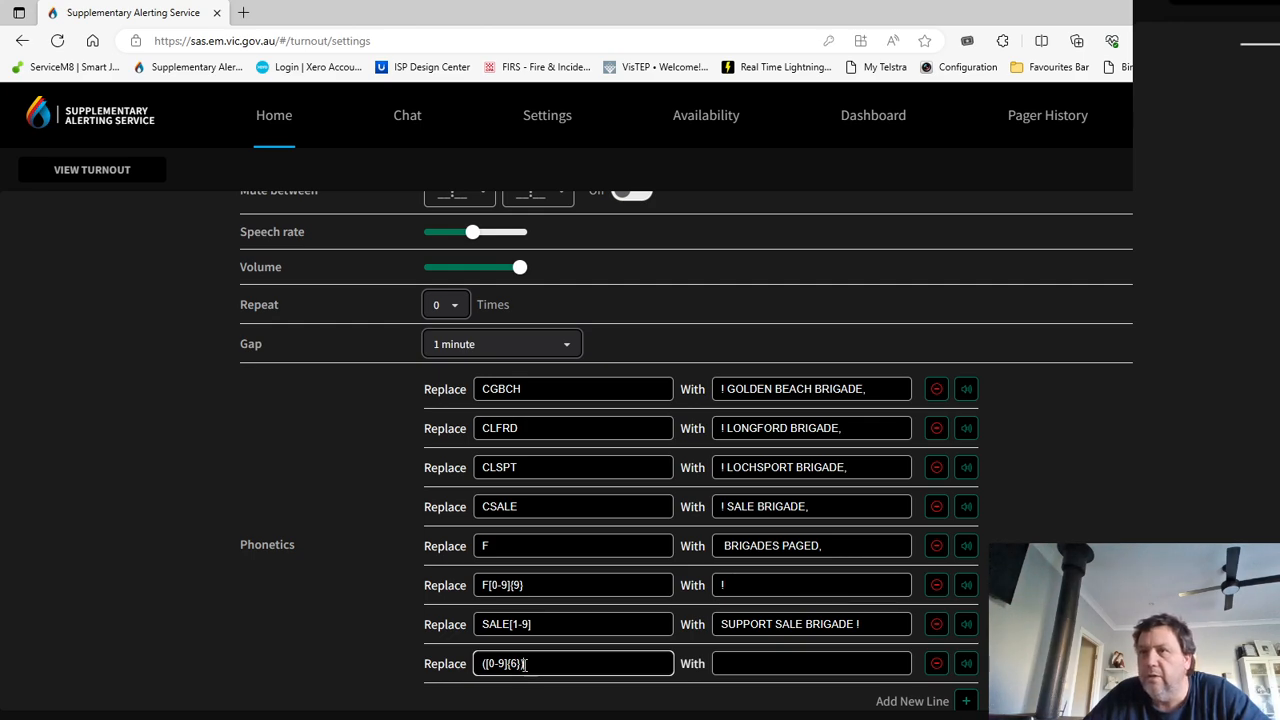
text())
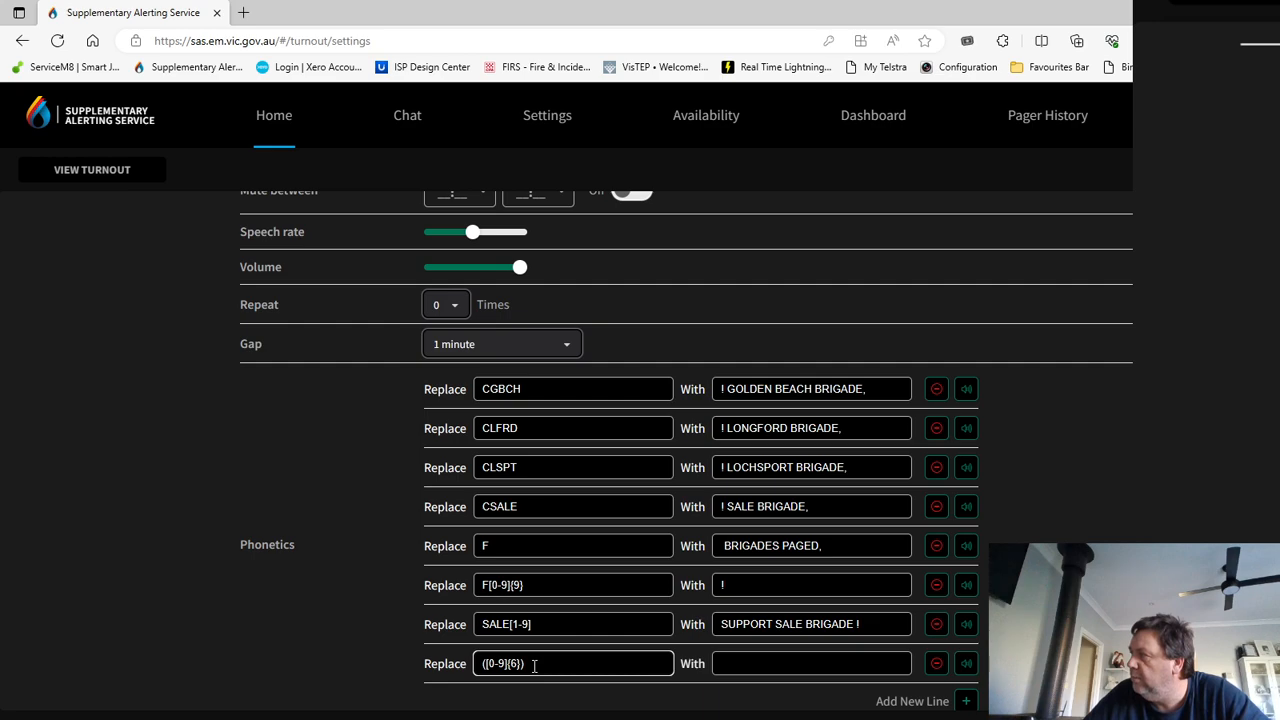
click(727, 664)
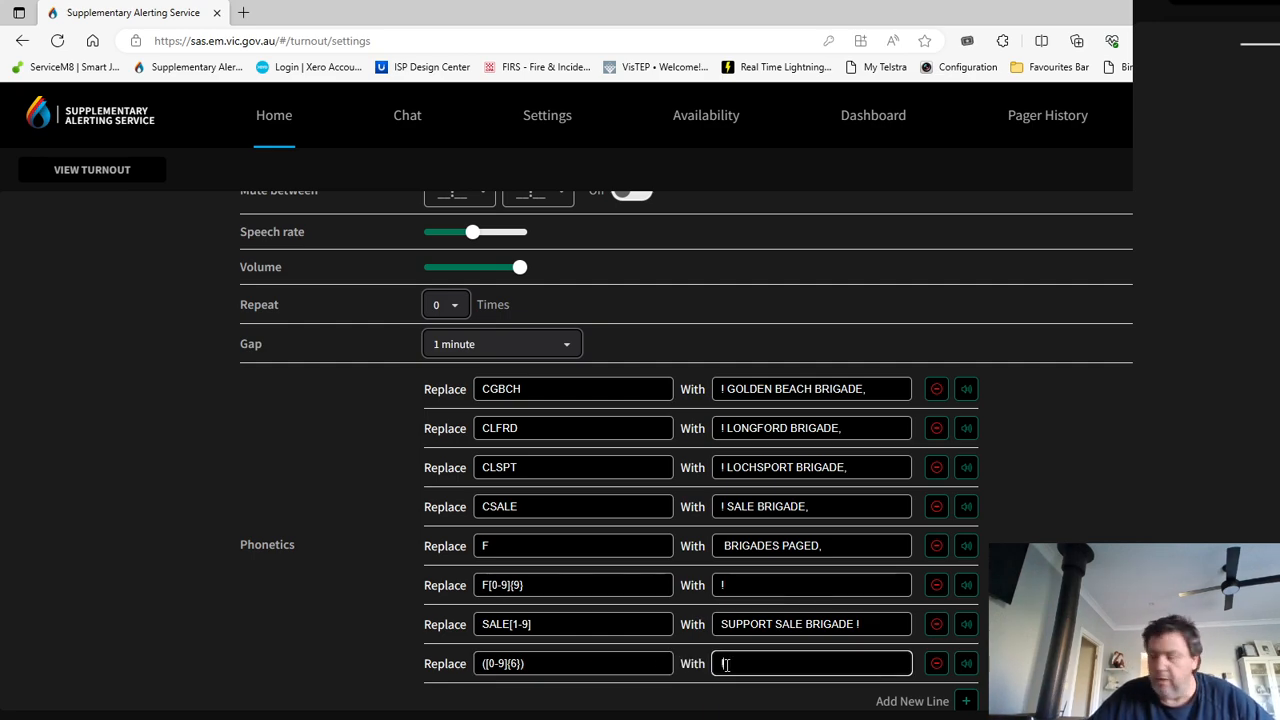
click(967, 664)
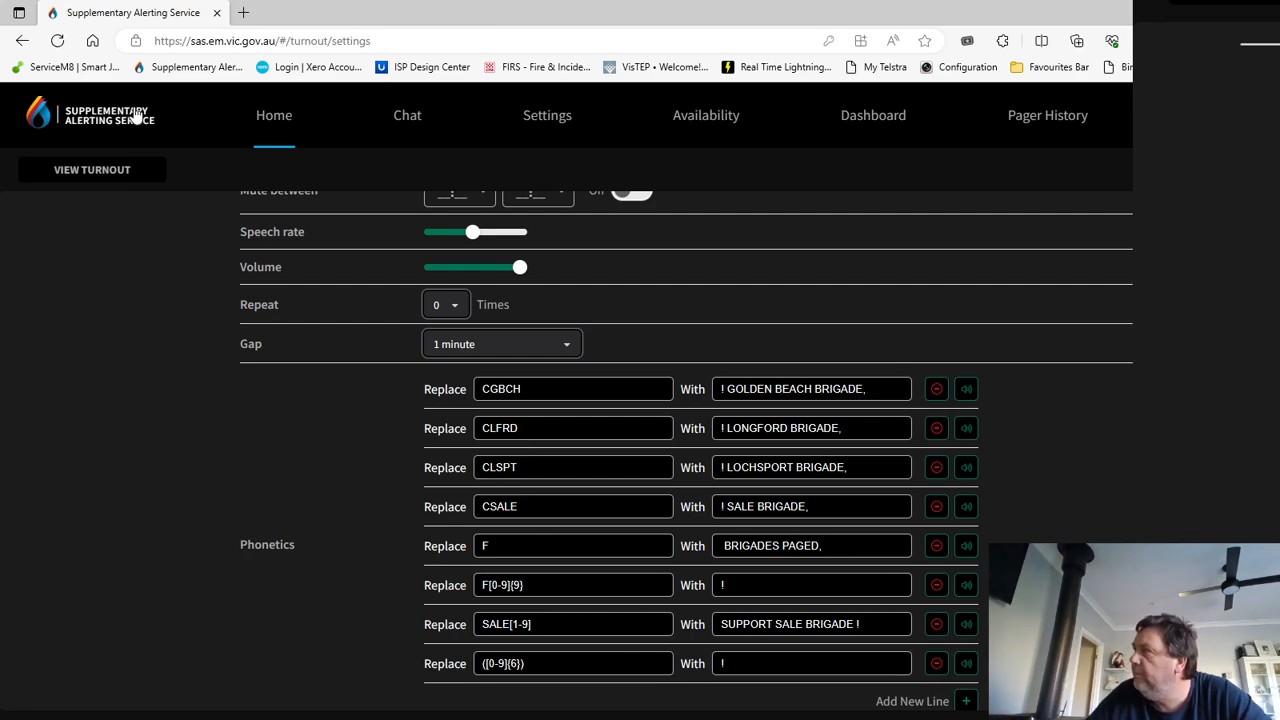
click(22, 40)
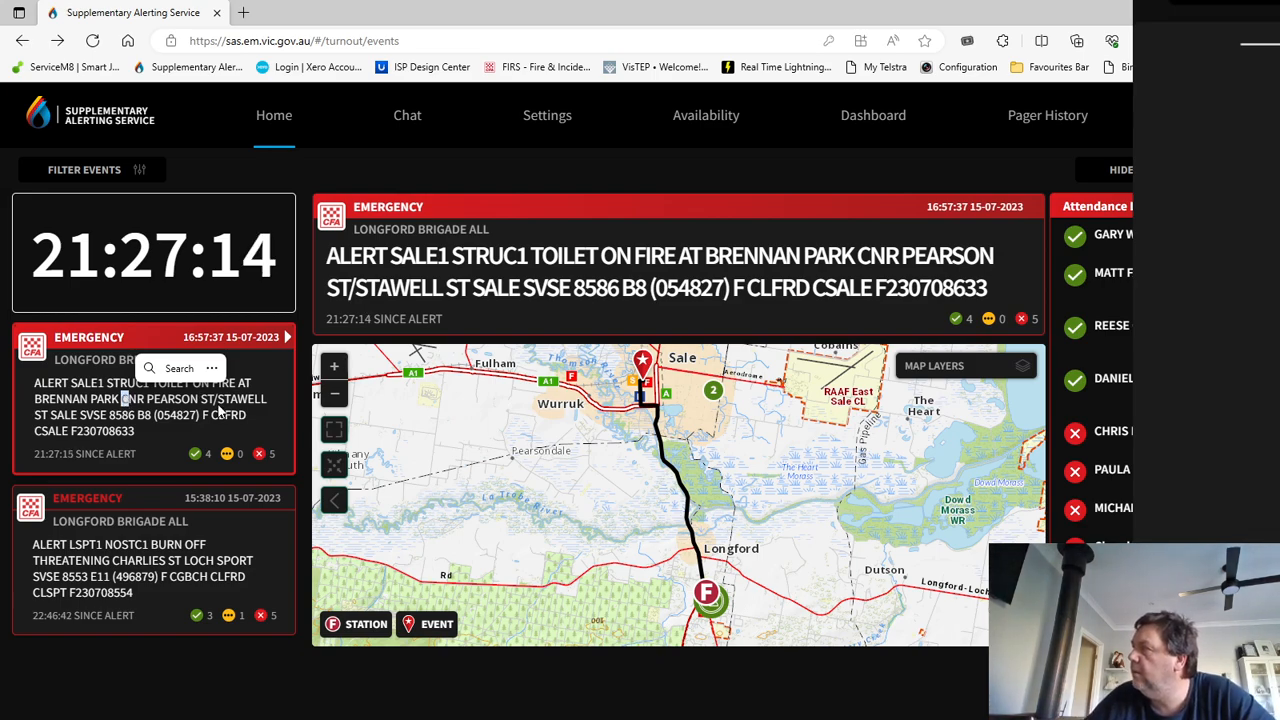
click(57, 41)
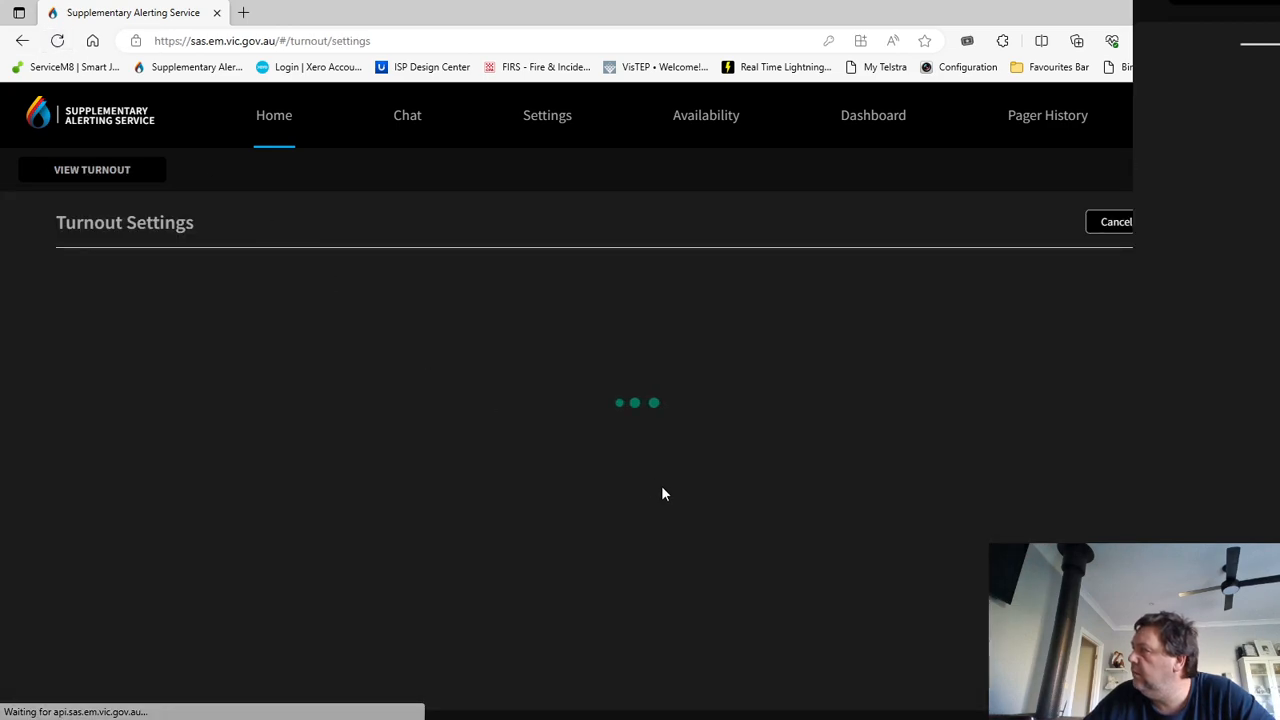
- Add a phonetics line after SALE[1-9] and paste the pattern "([0-9]{6})" as the text to replace
scroll(755, 493, down, 3)
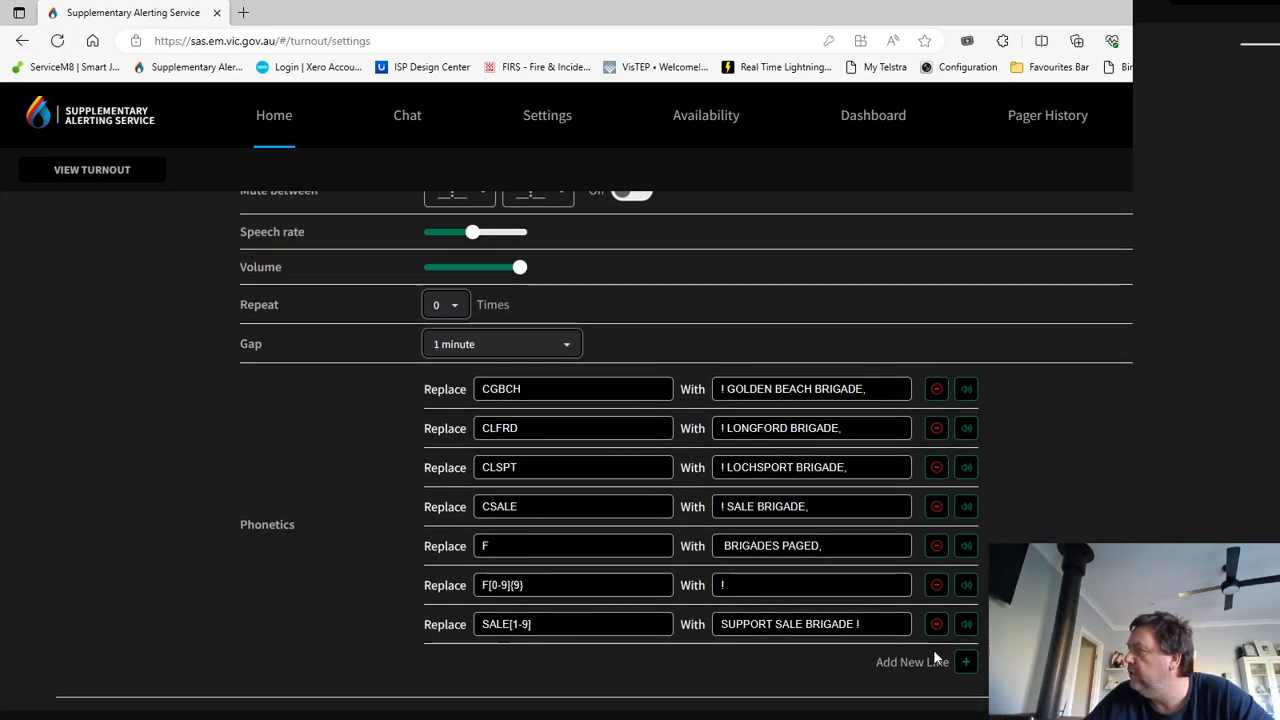
click(965, 662)
click(504, 667)
right_click(504, 670)
click(546, 540)
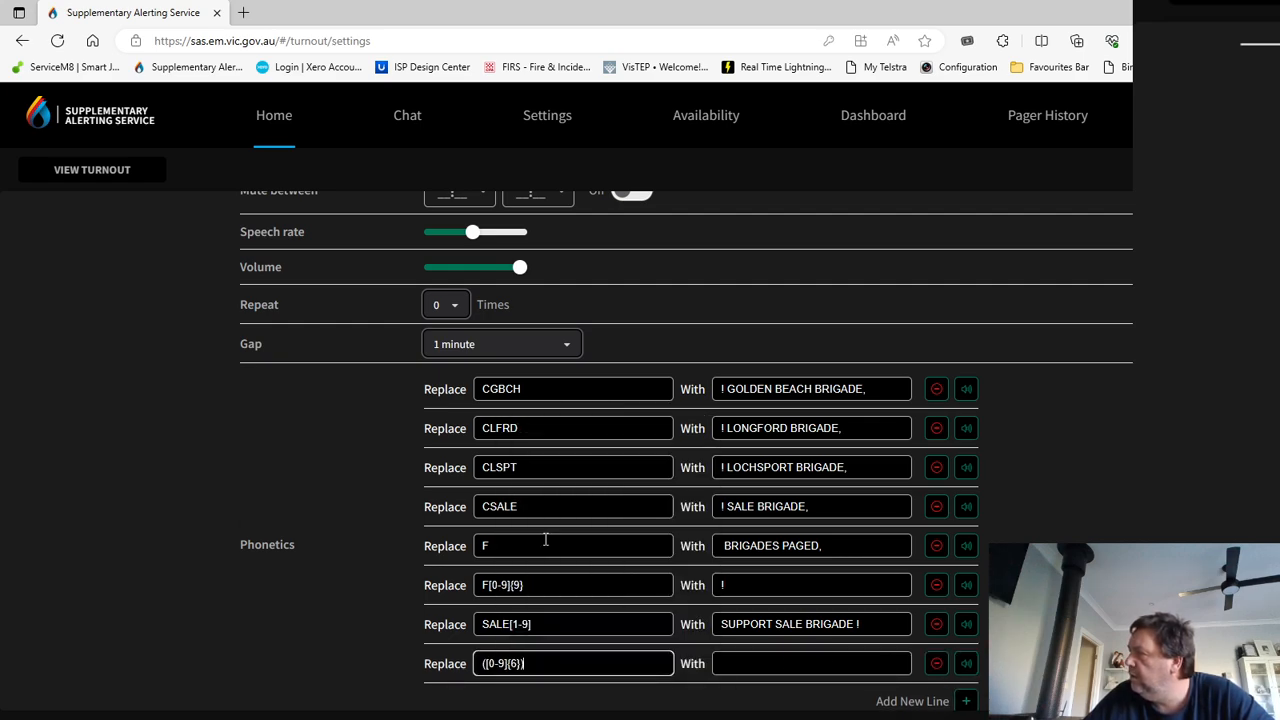
- Set the replacement for "([0-9]{6})" to "!", preview its speech, and save the turnout settings
click(741, 663)
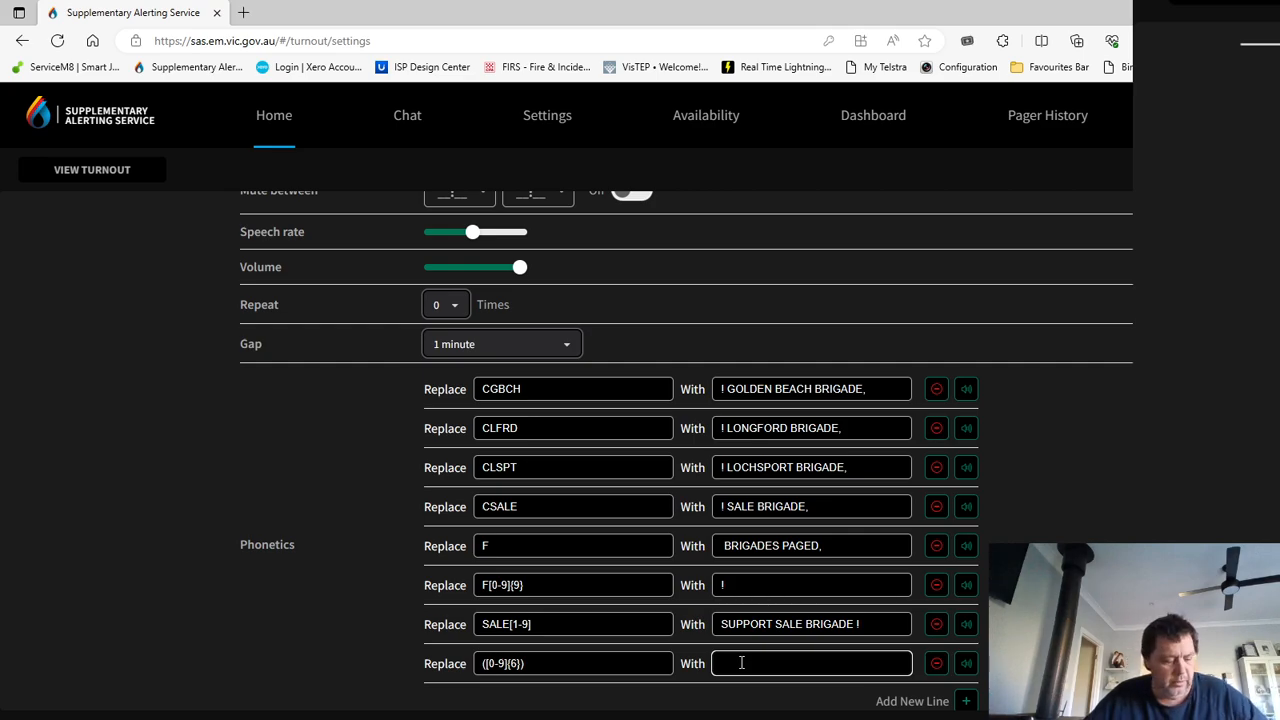
text(!)
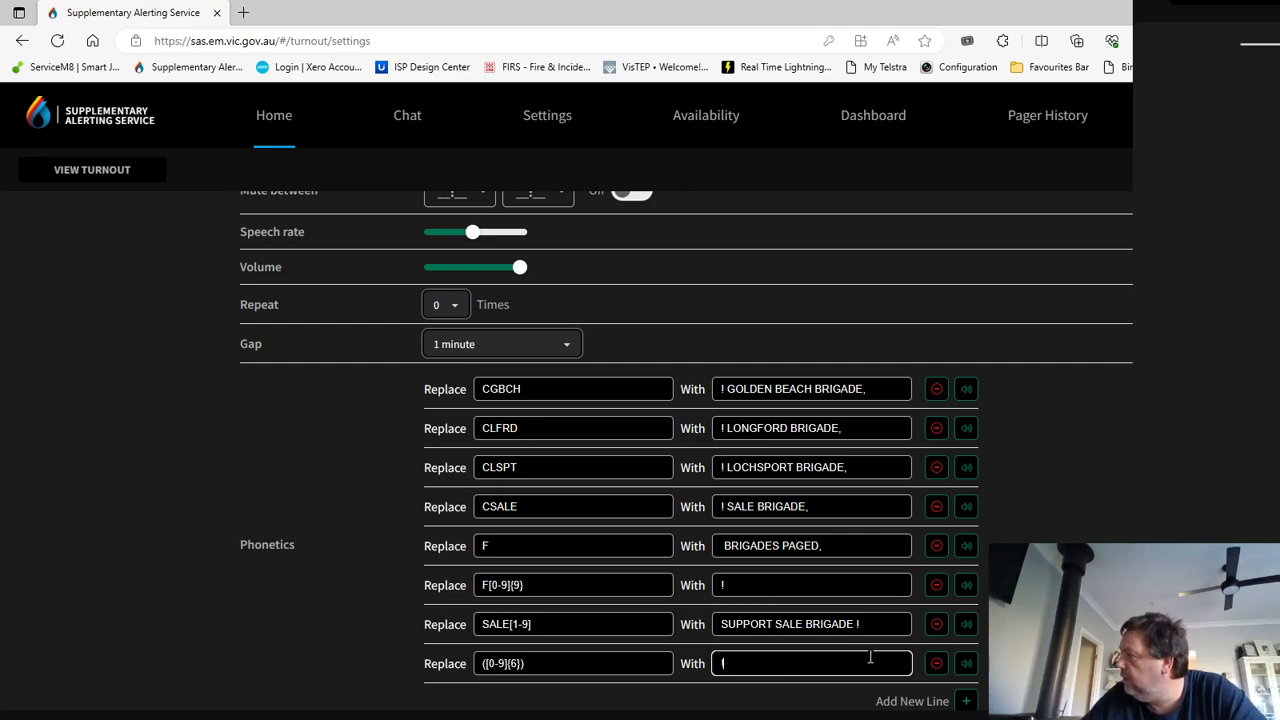
click(968, 666)
scroll(640, 450, up, 3)
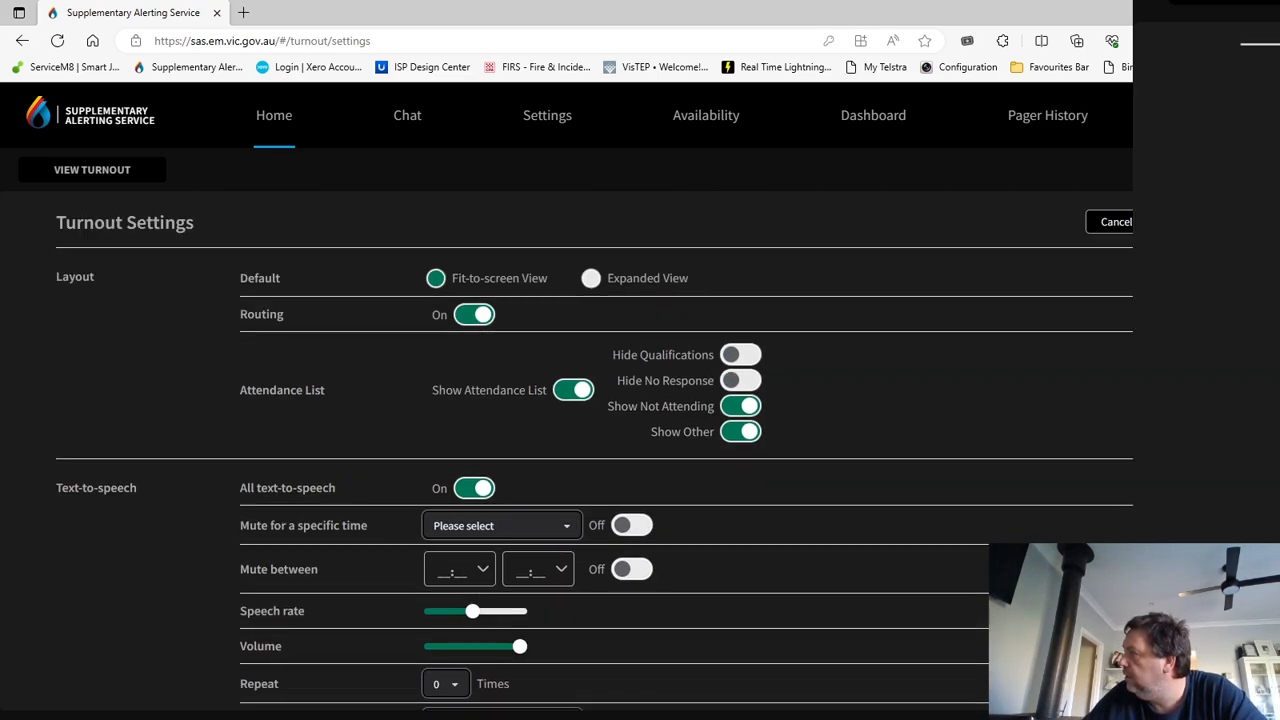
click(1189, 222)
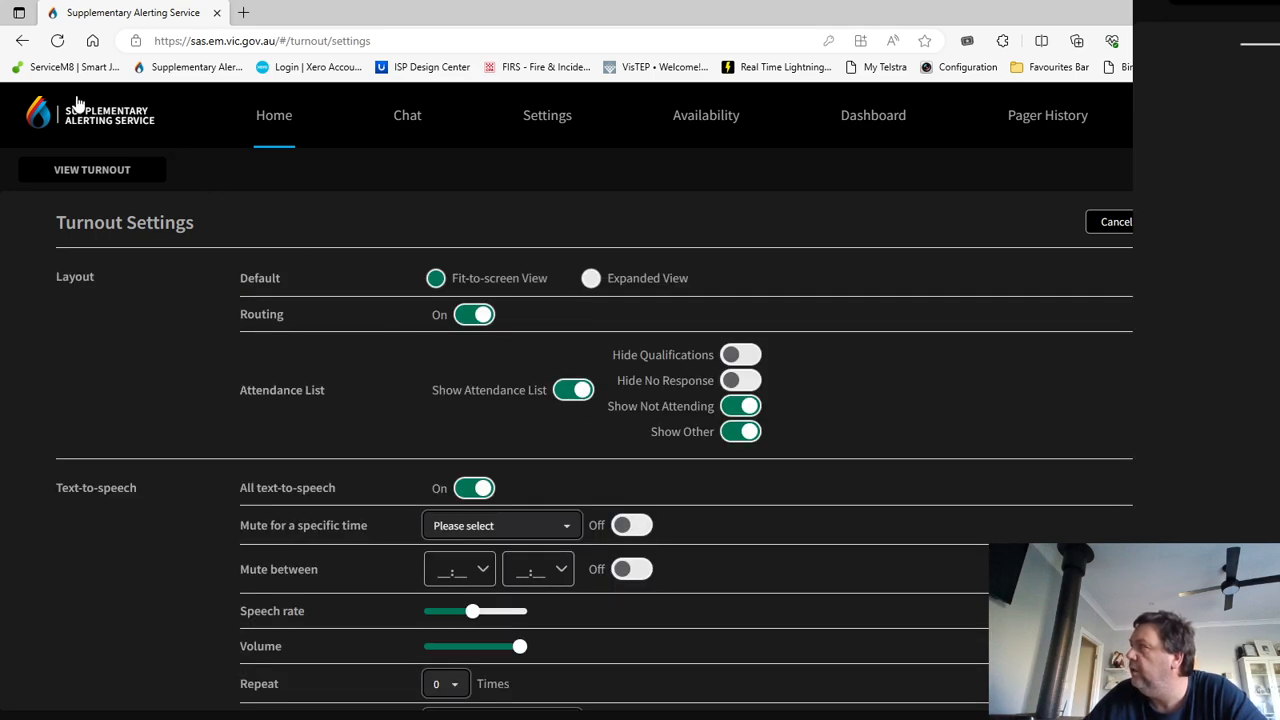
- Check the SALE1 and LSPT1 alerts against the six-digit replacement in the turnout view, and reopen the turnout settings
click(30, 50)
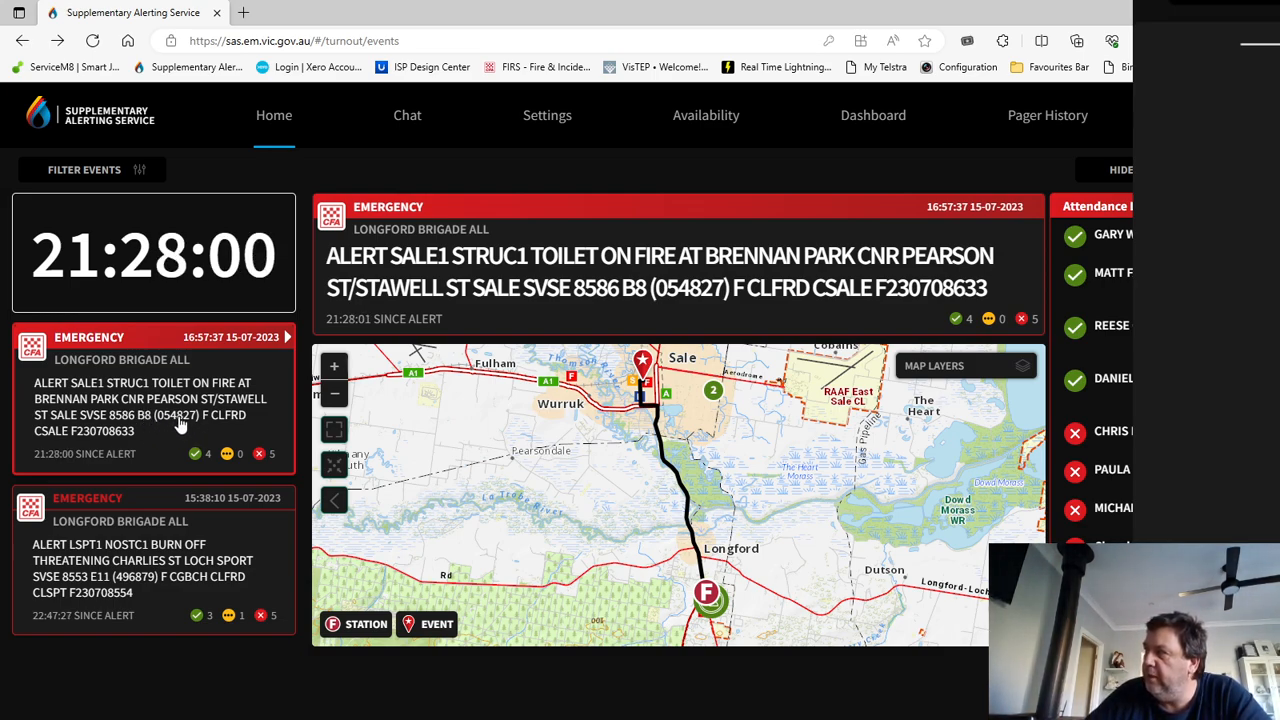
click(139, 578)
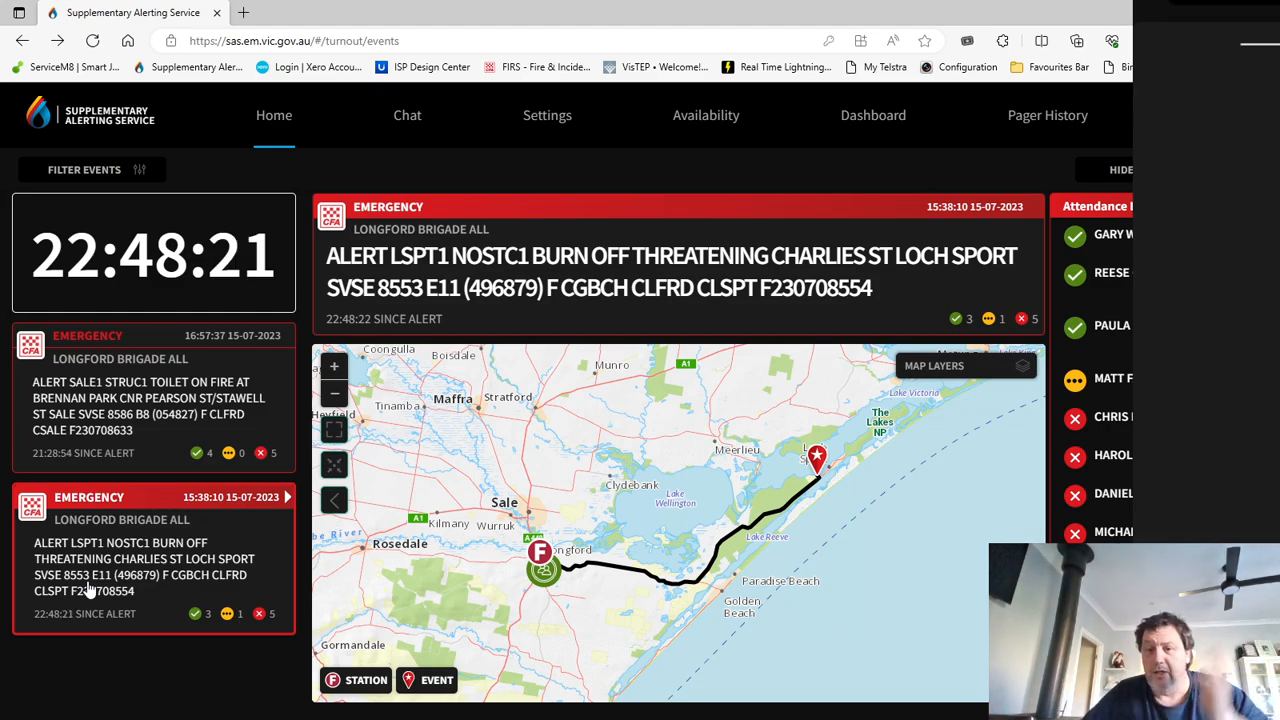
click(57, 40)
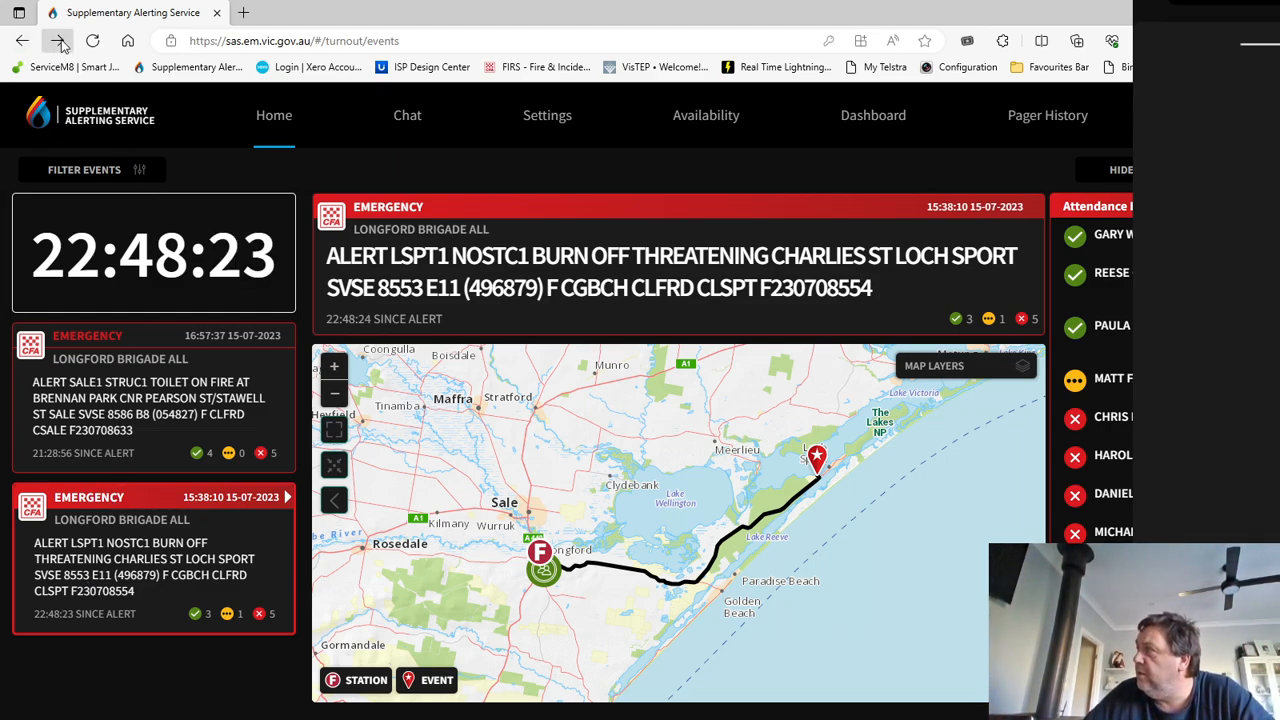
- Add a ninth phonetics line and paste the pattern "*//[A-Z]+ [A-Z]+" as the text to replace
scroll(776, 686, down, 4)
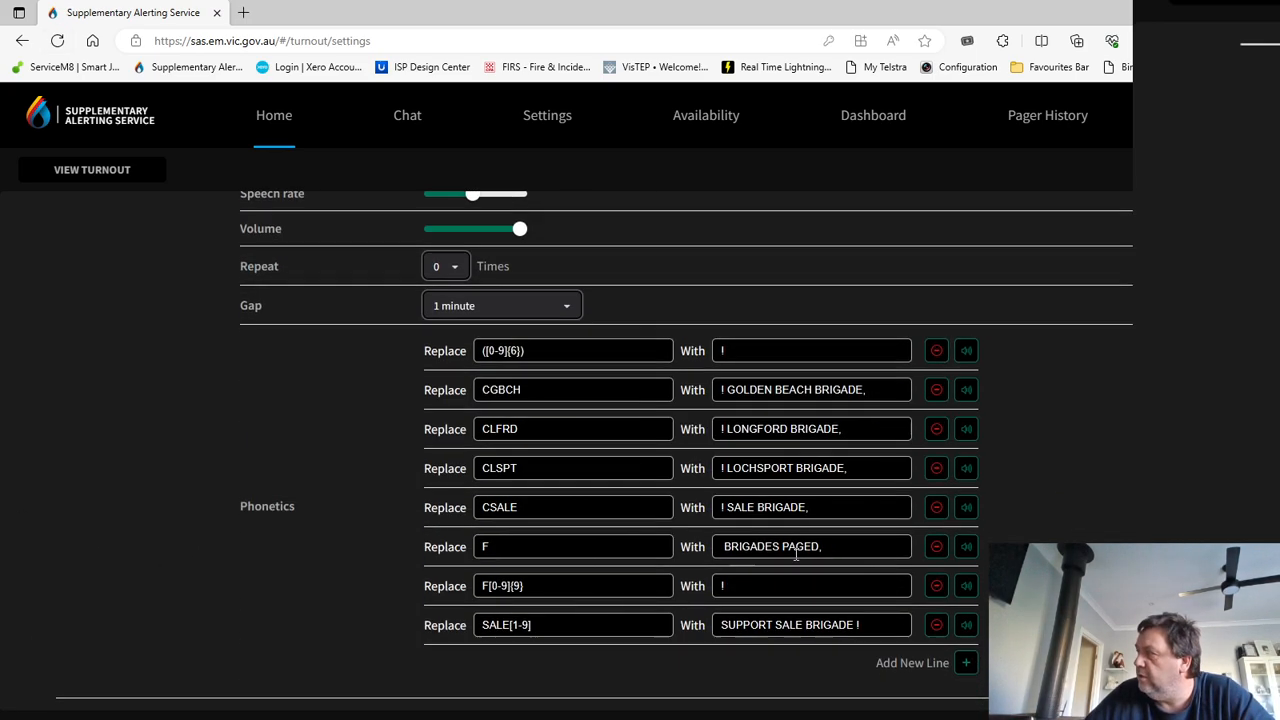
click(966, 662)
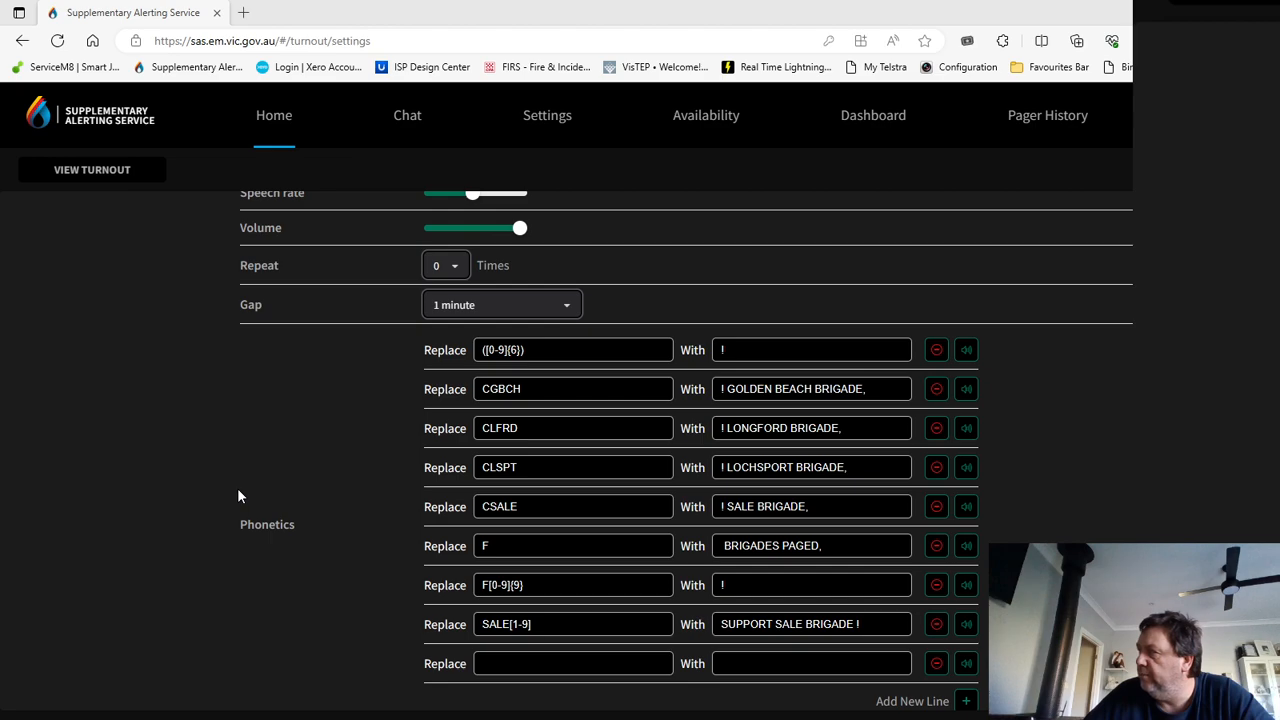
click(510, 664)
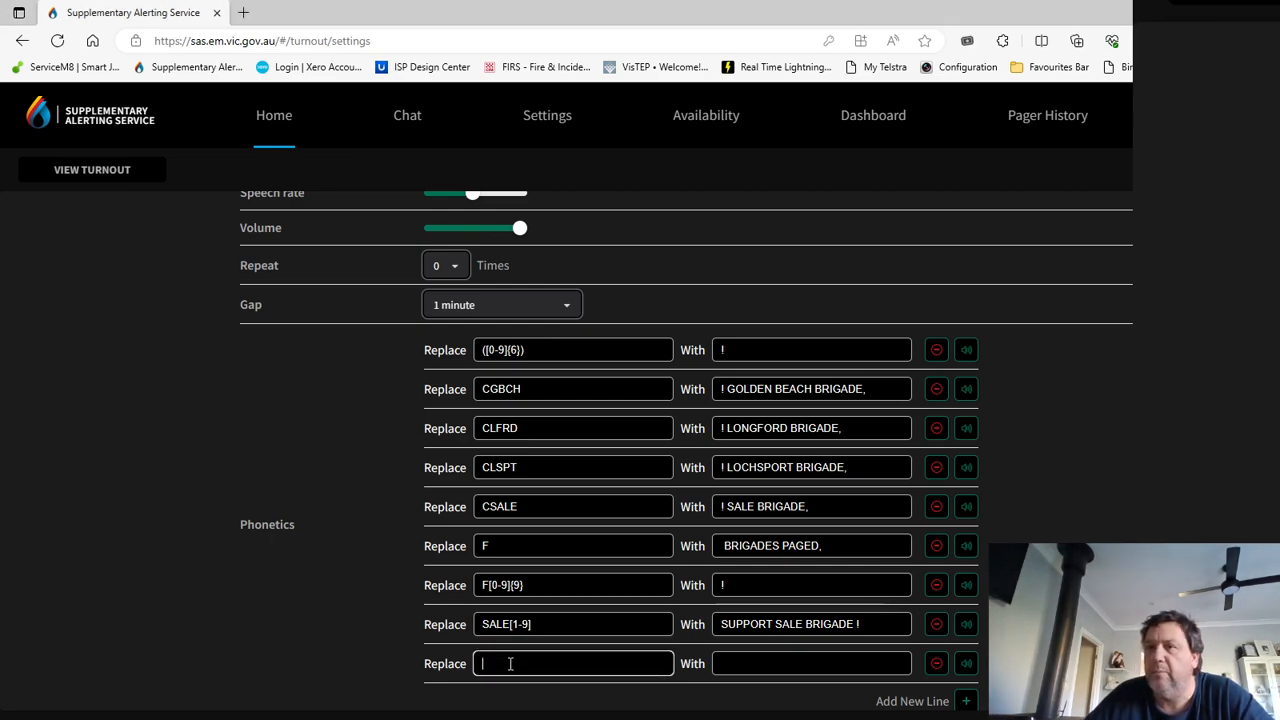
right_click(510, 664)
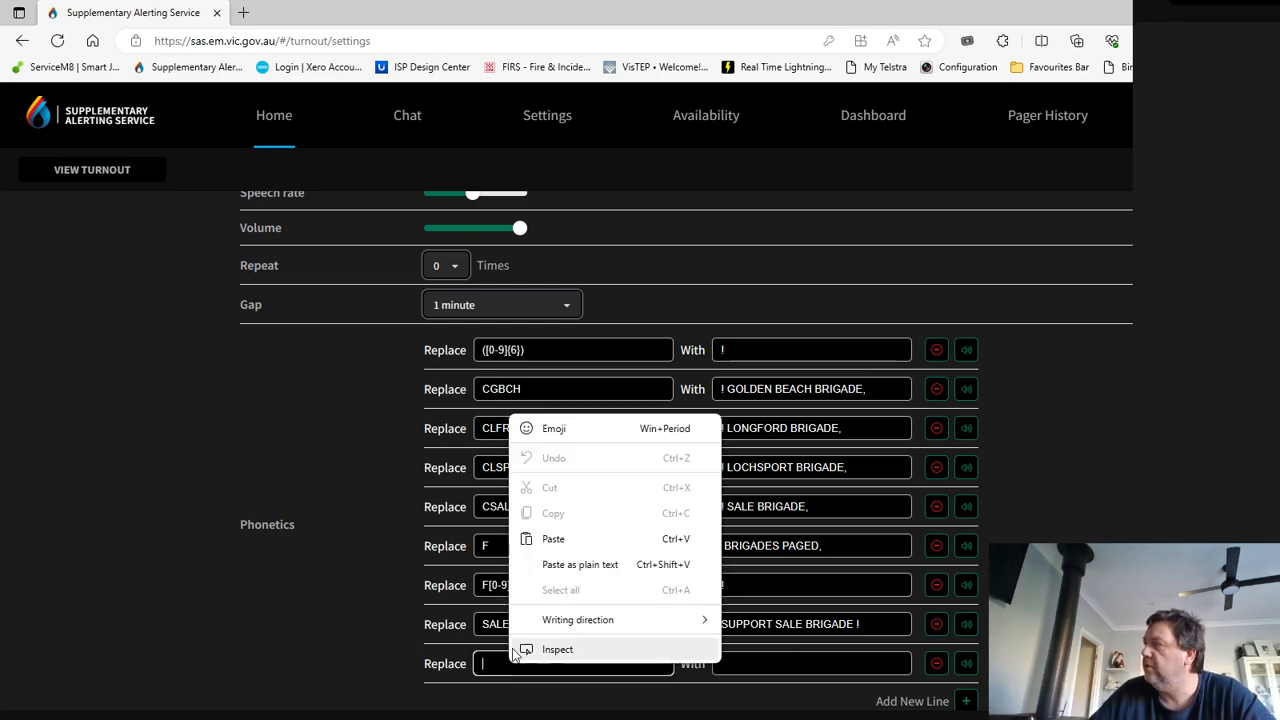
click(553, 539)
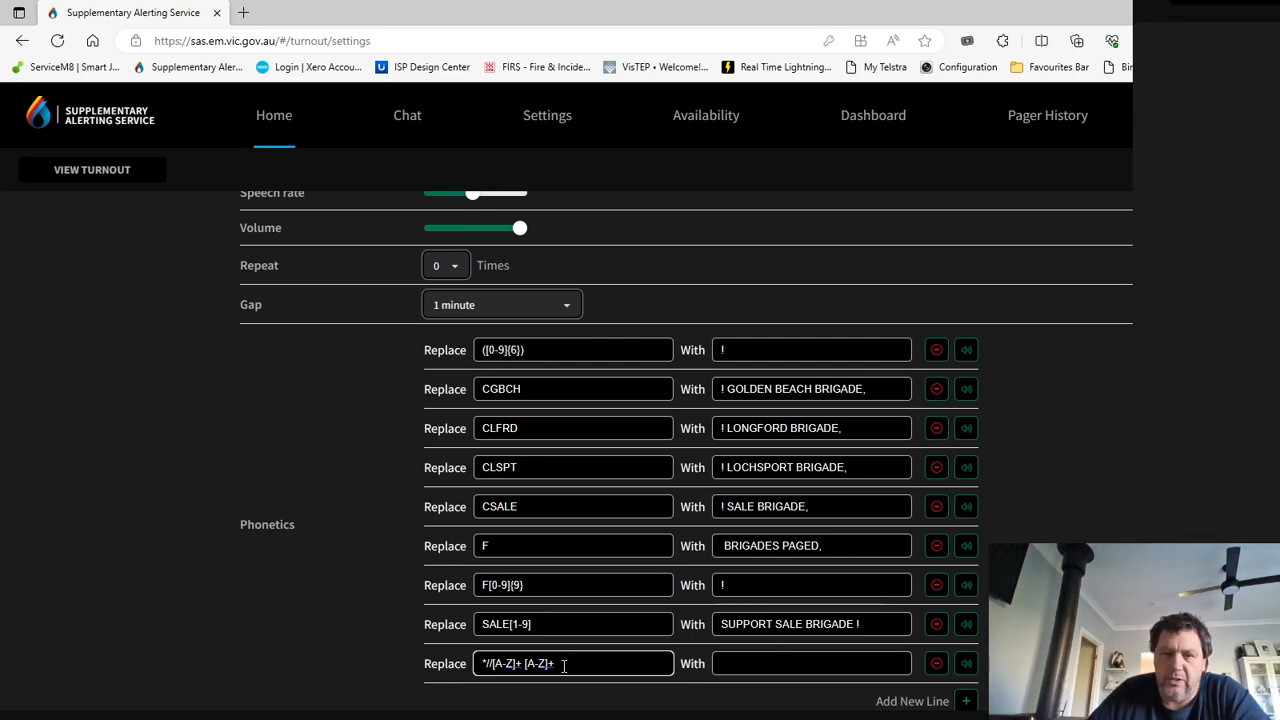
- Set the replacement for "*//[A-Z]+ [A-Z]+" to "!", preview its speech, and save the turnout settings
click(791, 664)
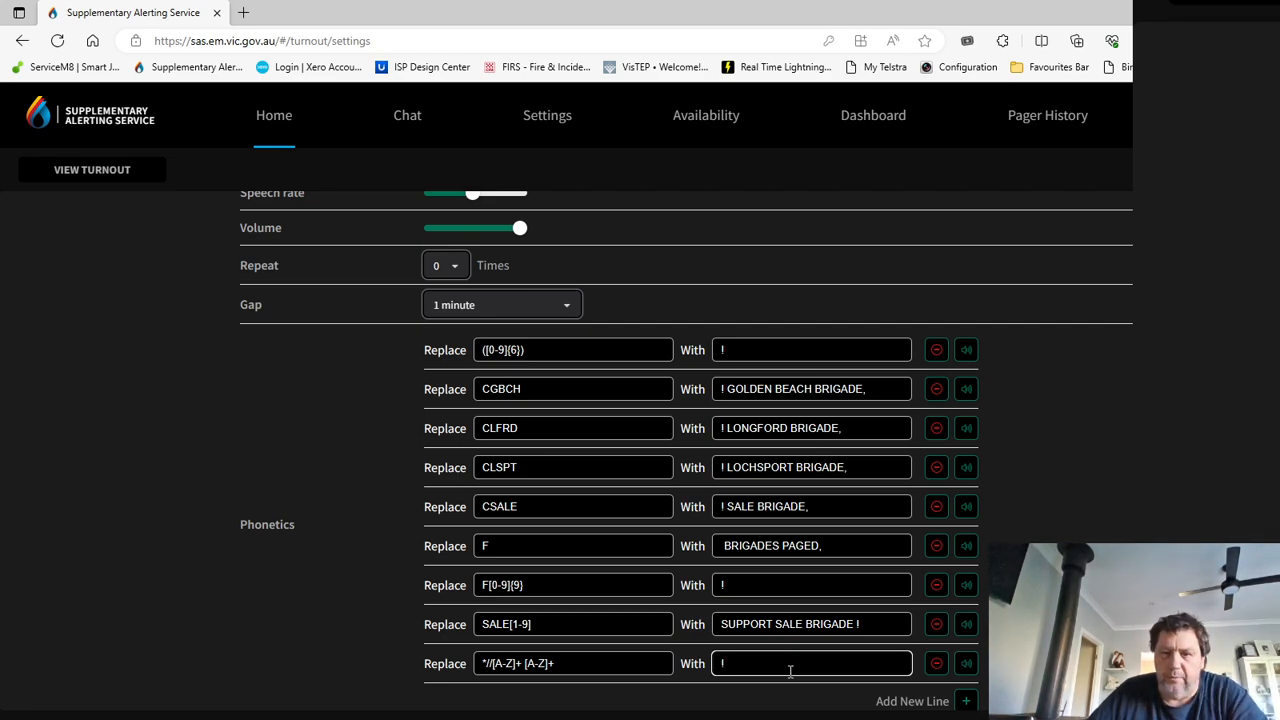
click(970, 667)
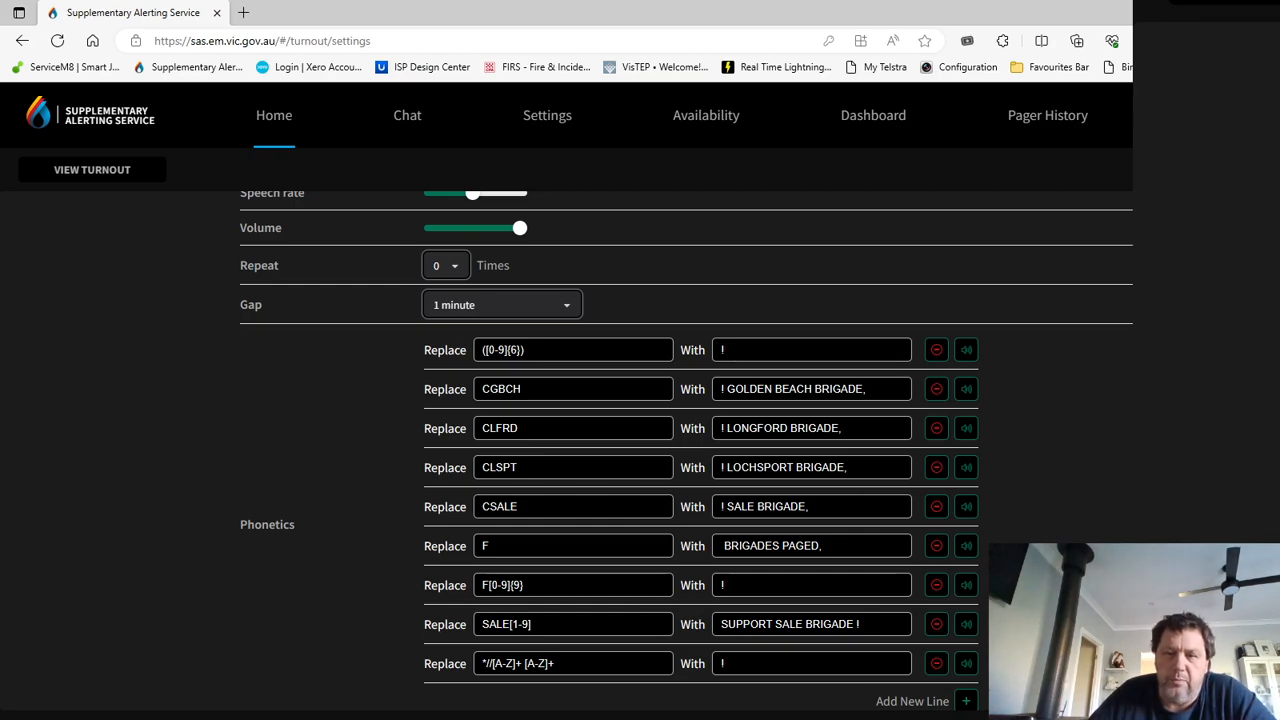
scroll(1100, 405, up, 5)
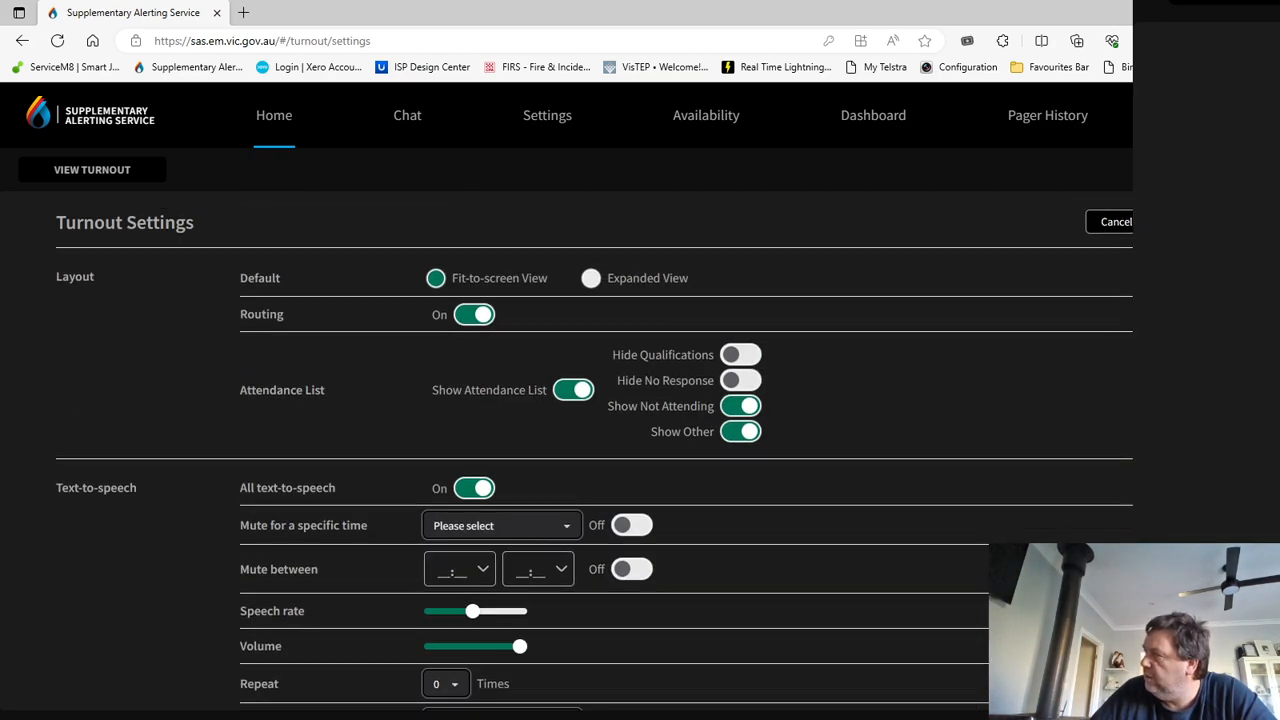
- View the SALE1 alert in the turnout view, and return to the saved phonetics lines in the turnout settings
click(22, 40)
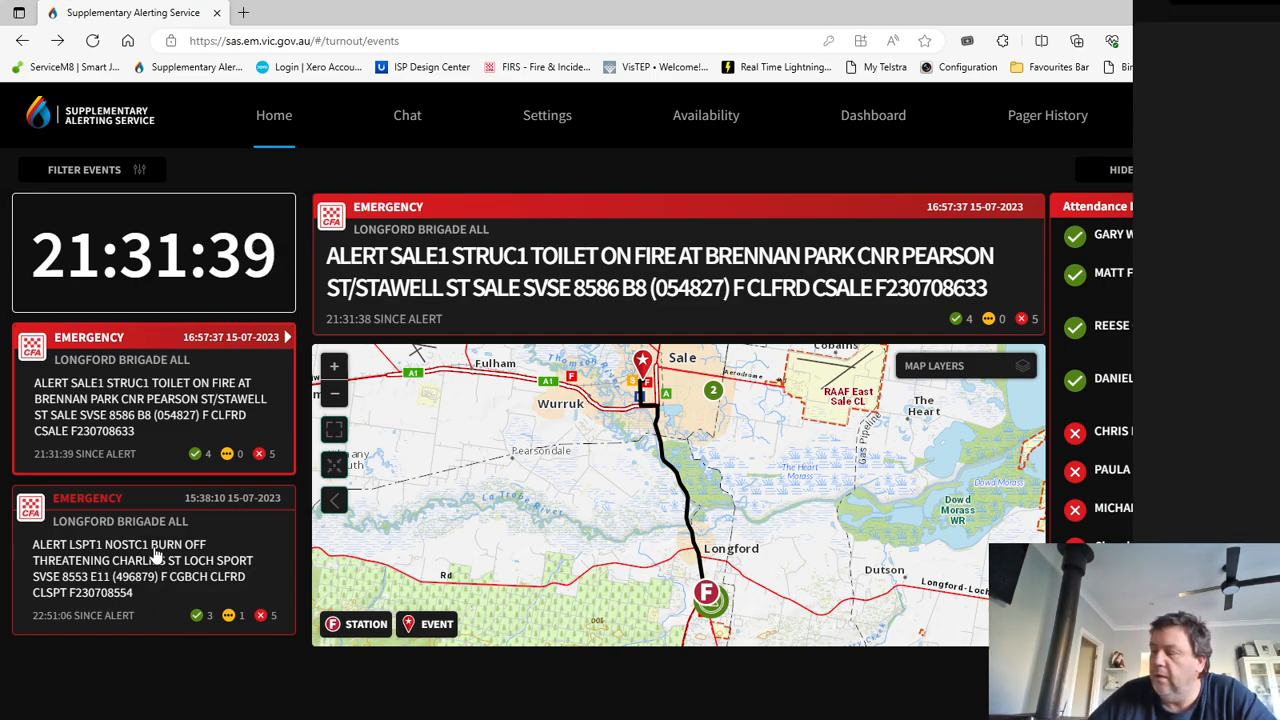
click(57, 40)
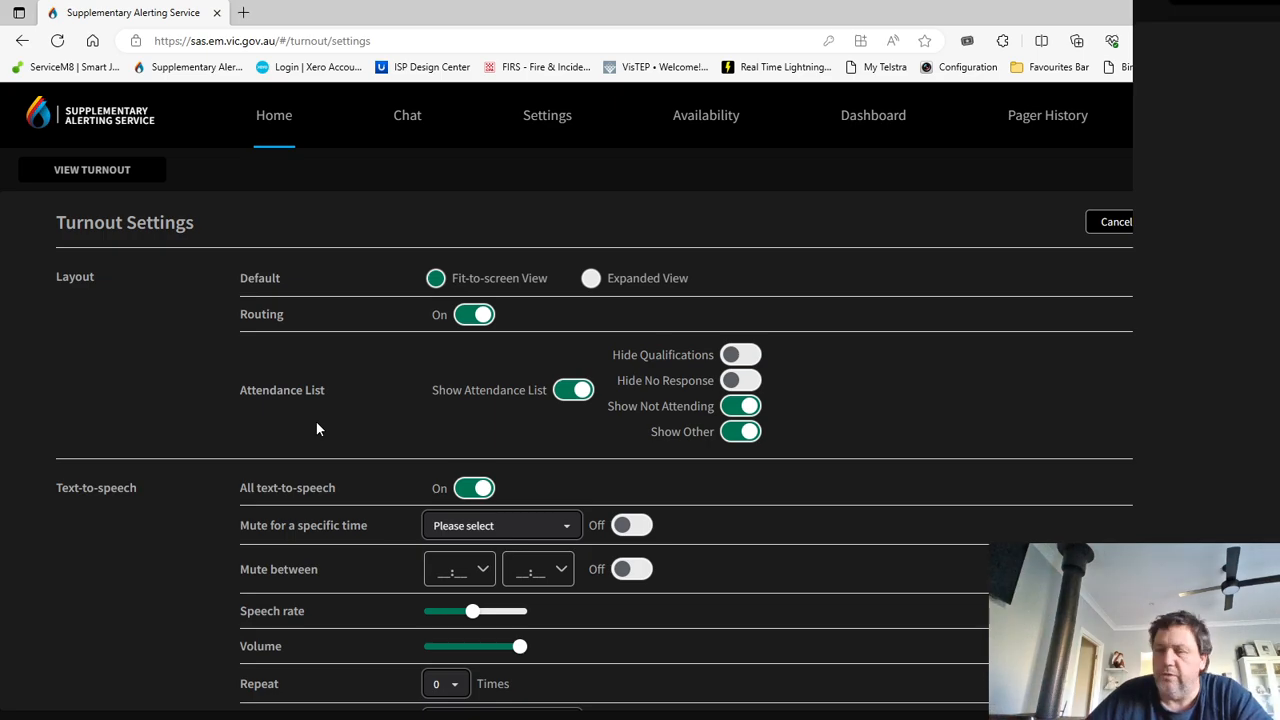
scroll(391, 443, down, 5)
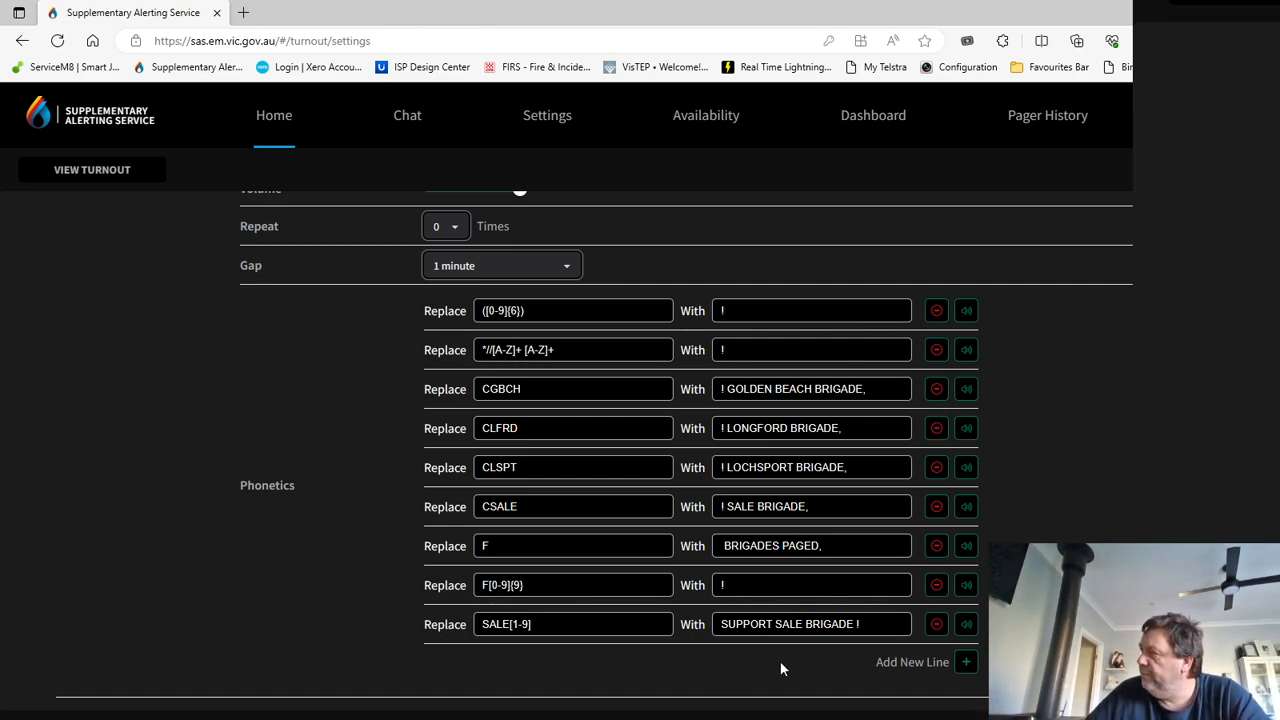
- Add a tenth phonetics line and enter "*/[A-Z]" as the beginning of its text to replace
click(966, 662)
click(536, 664)
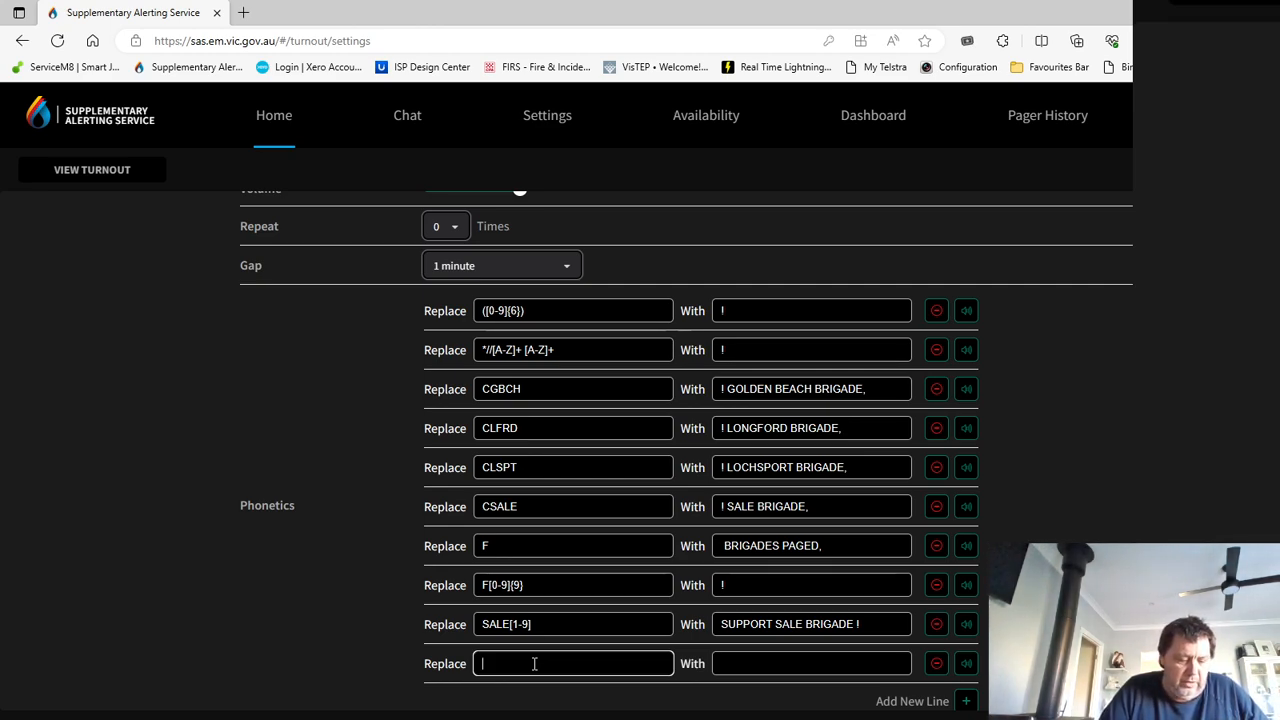
text(*)
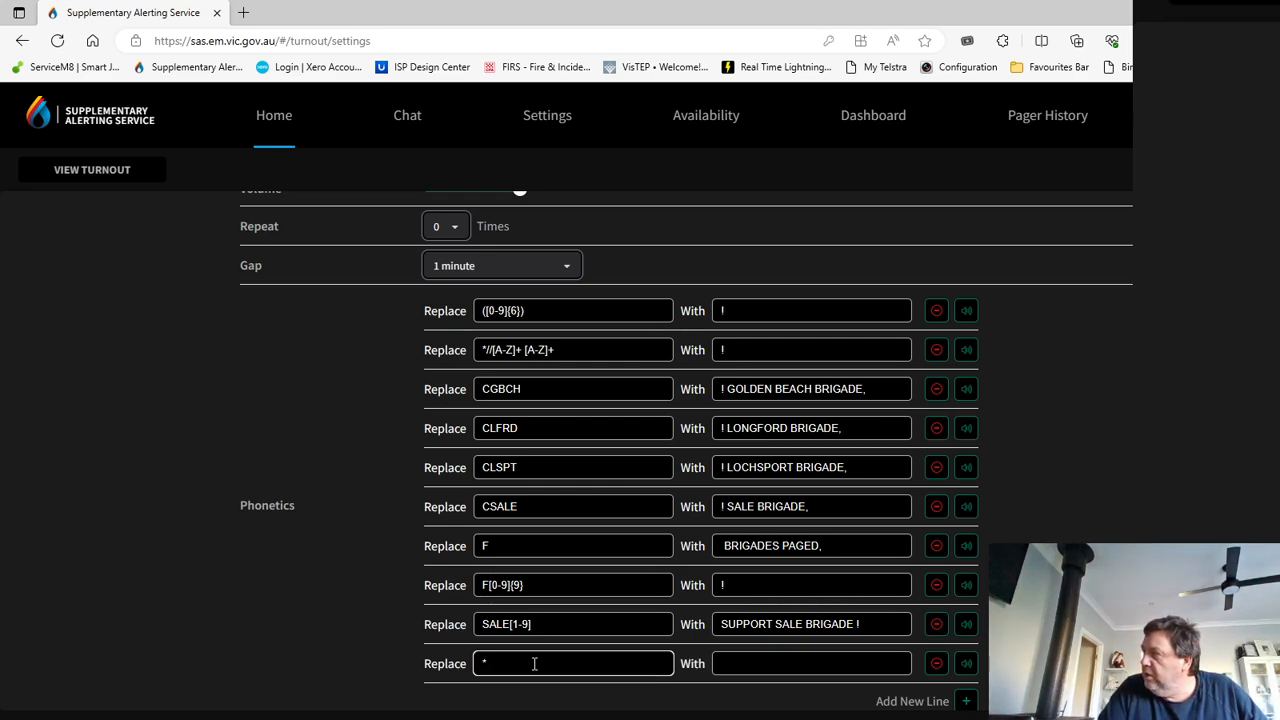
text(/)
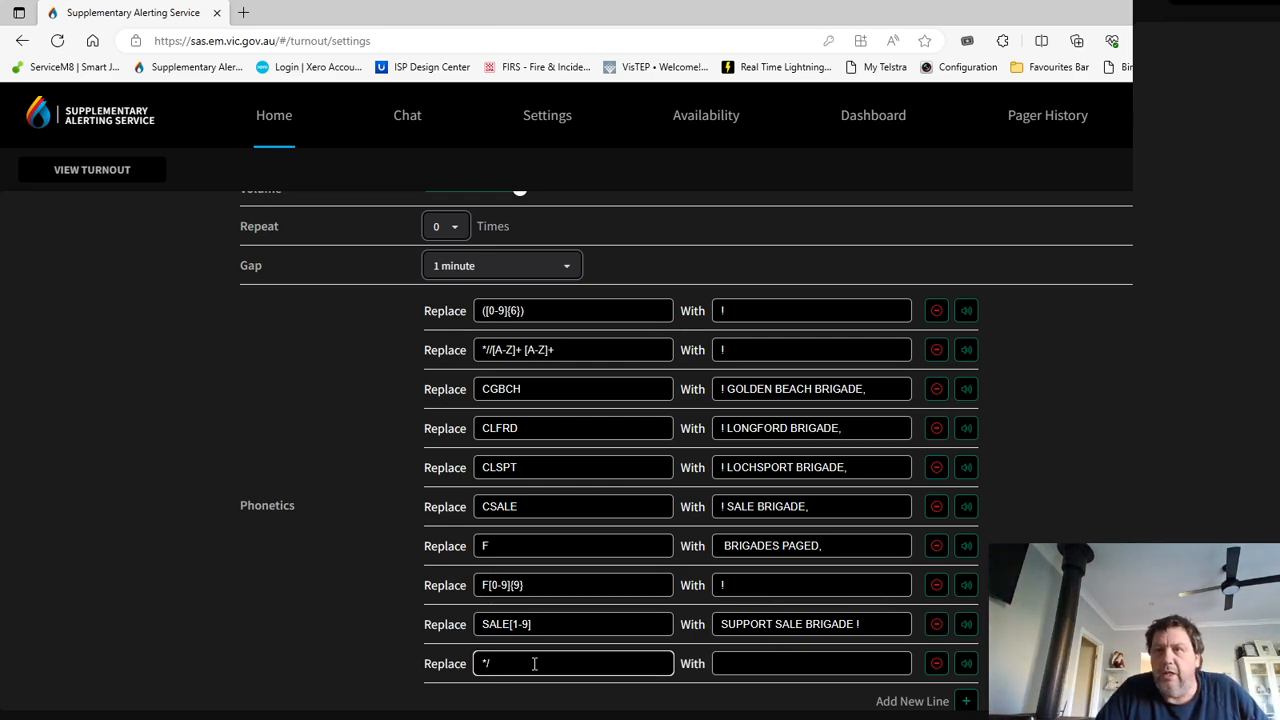
text(()
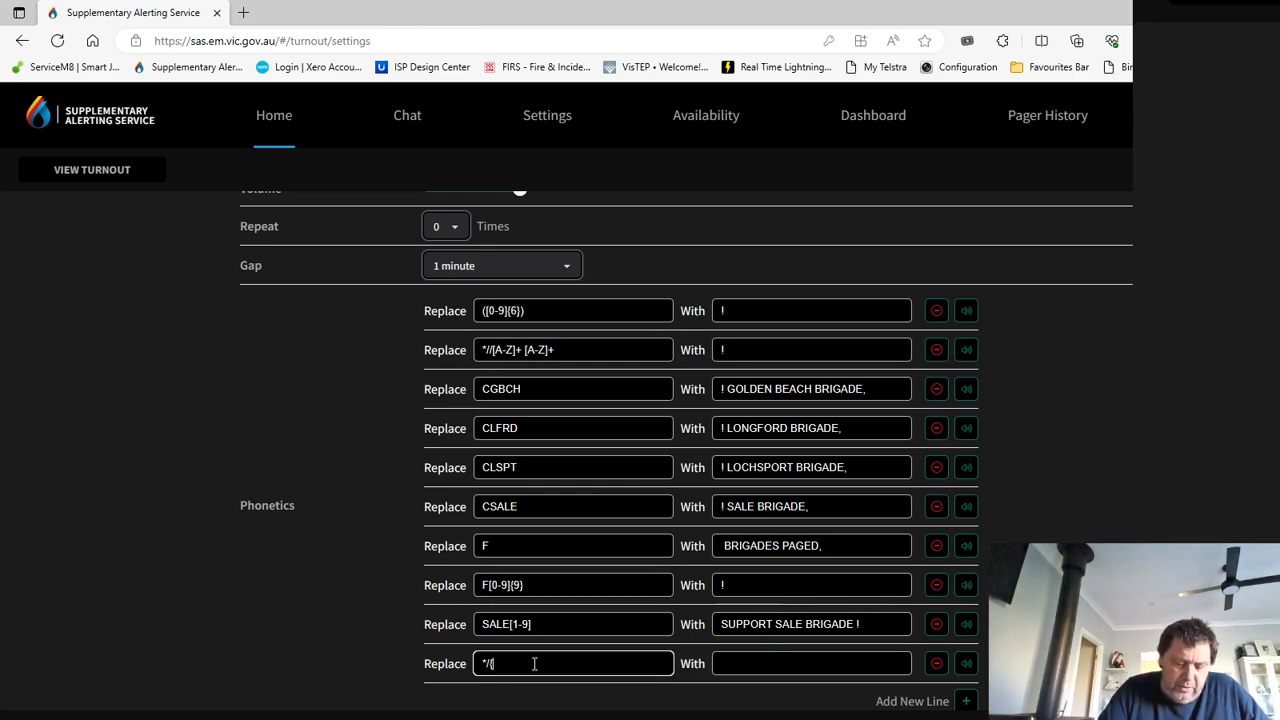
text(A-)
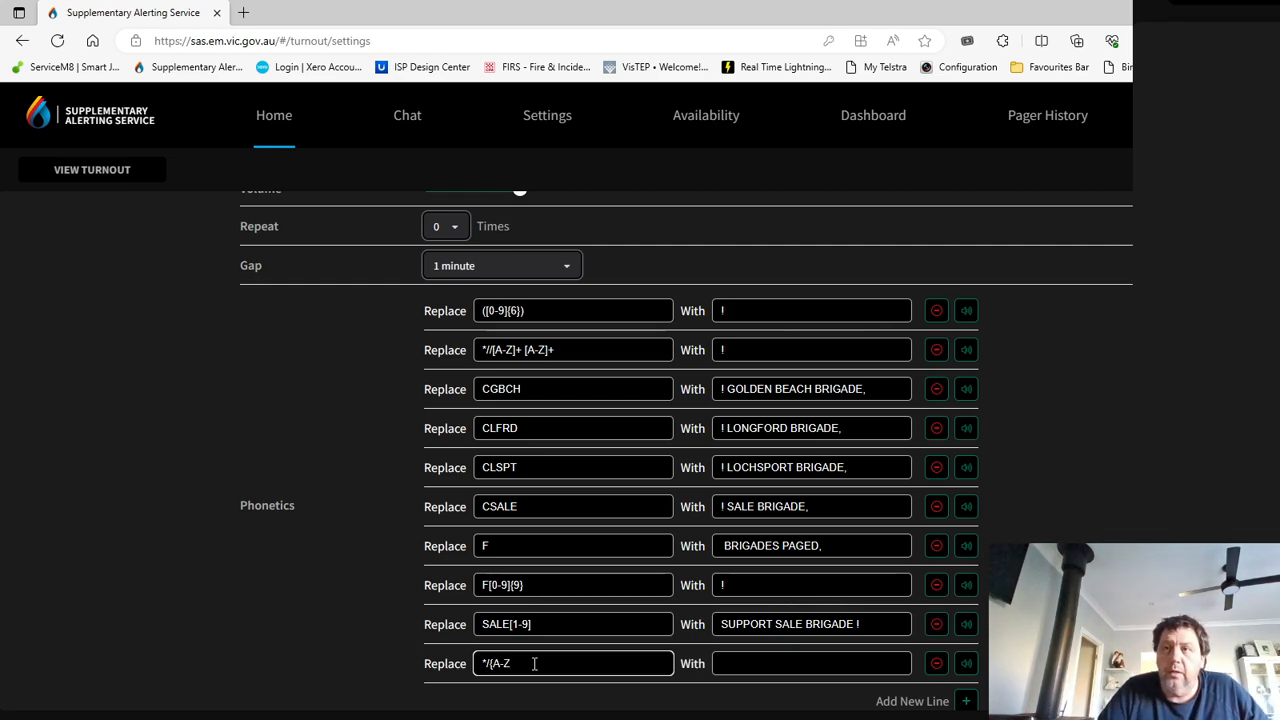
text(Z))
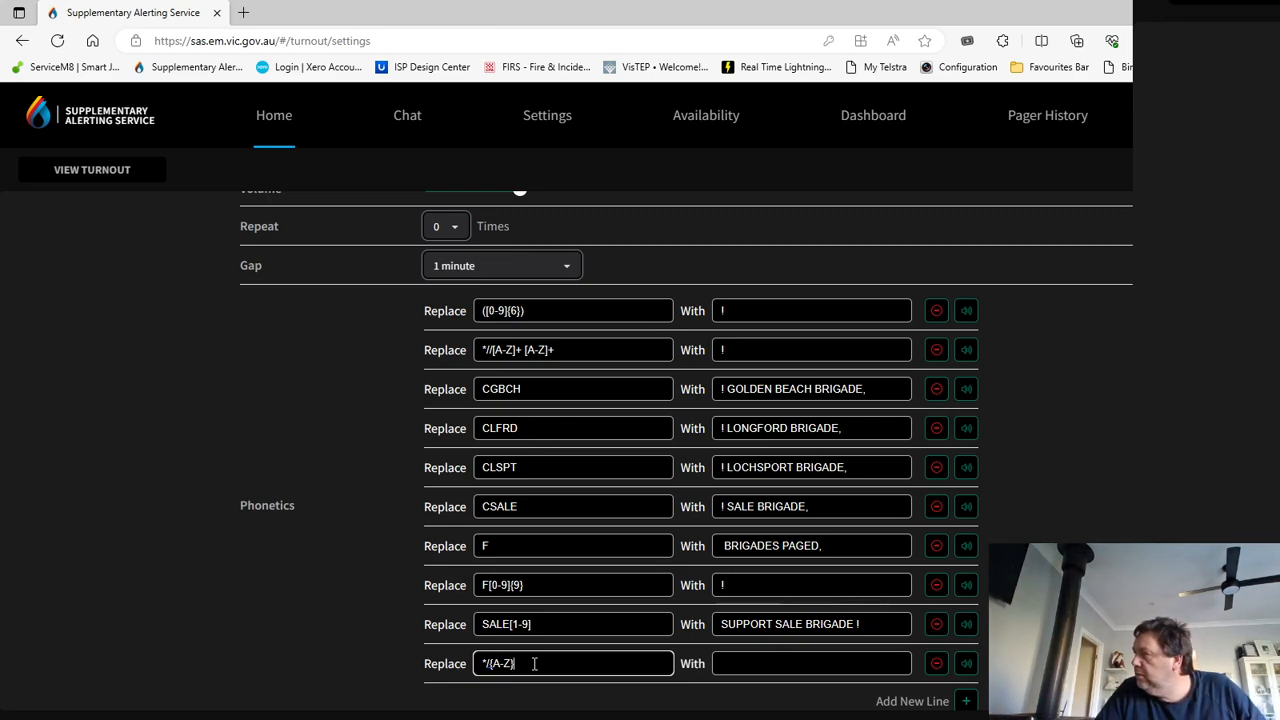
key(BackSpace)
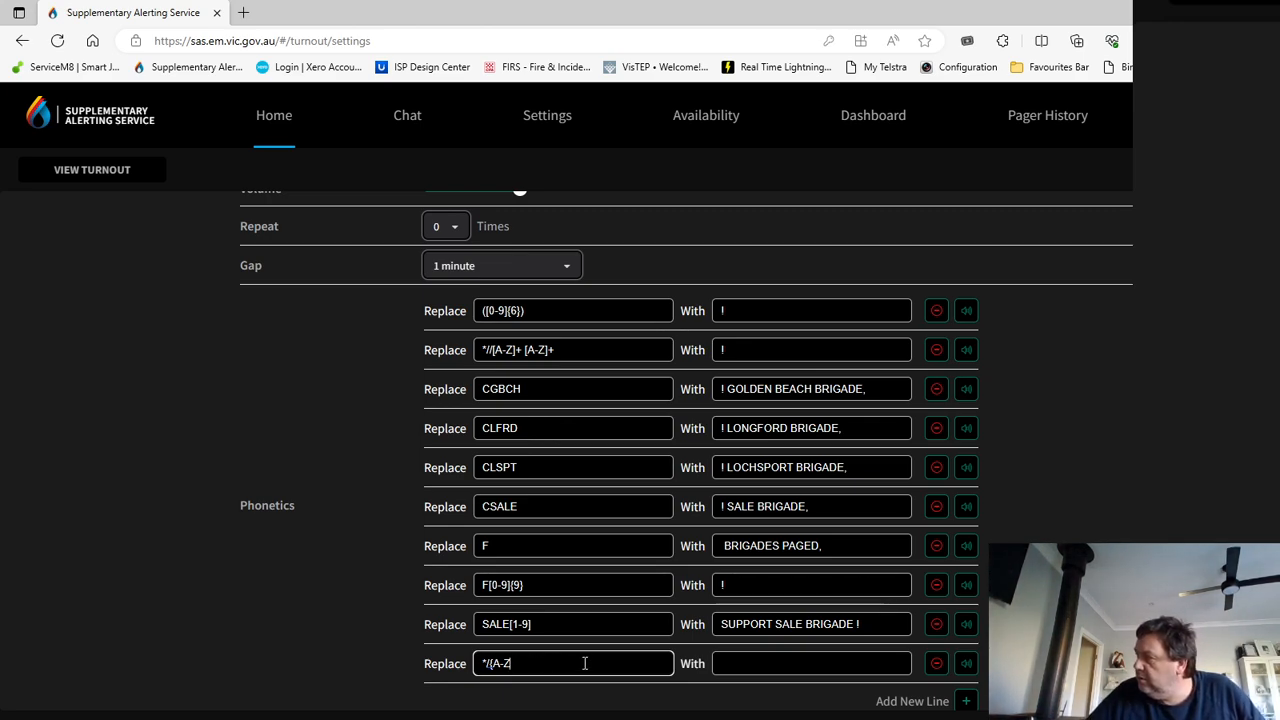
click(494, 663)
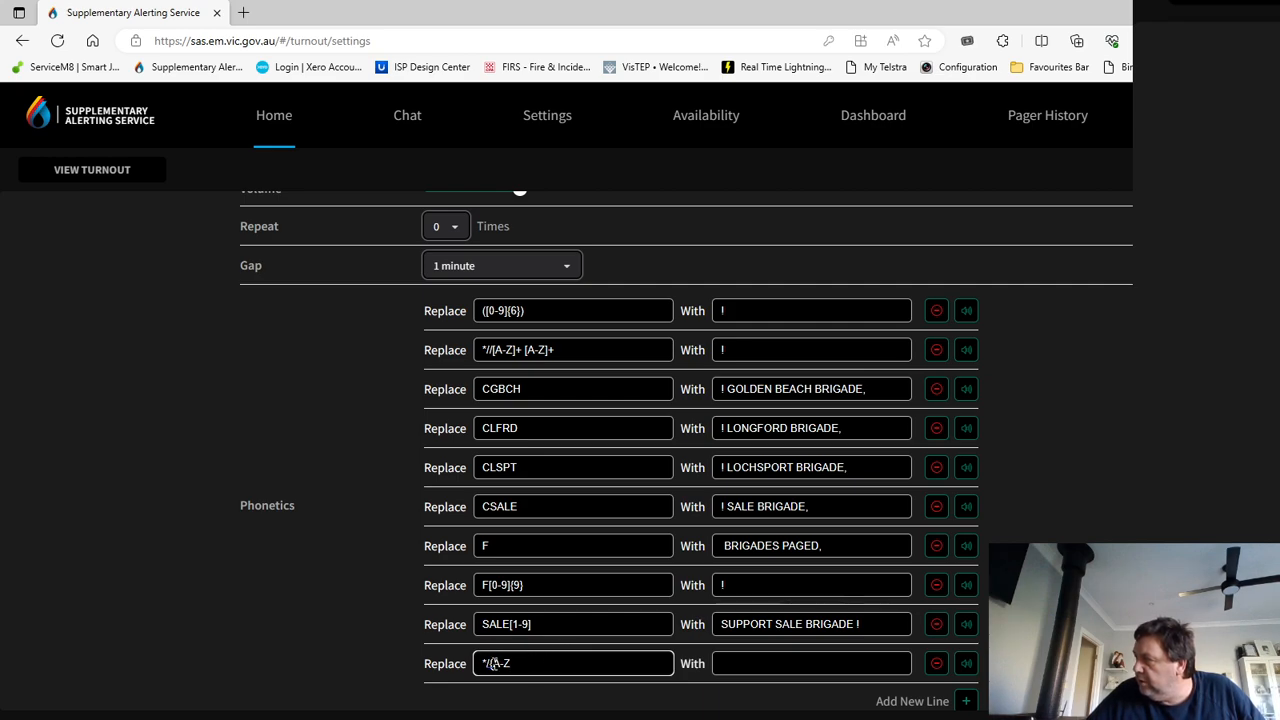
key(BackSpace)
text([A-Z)
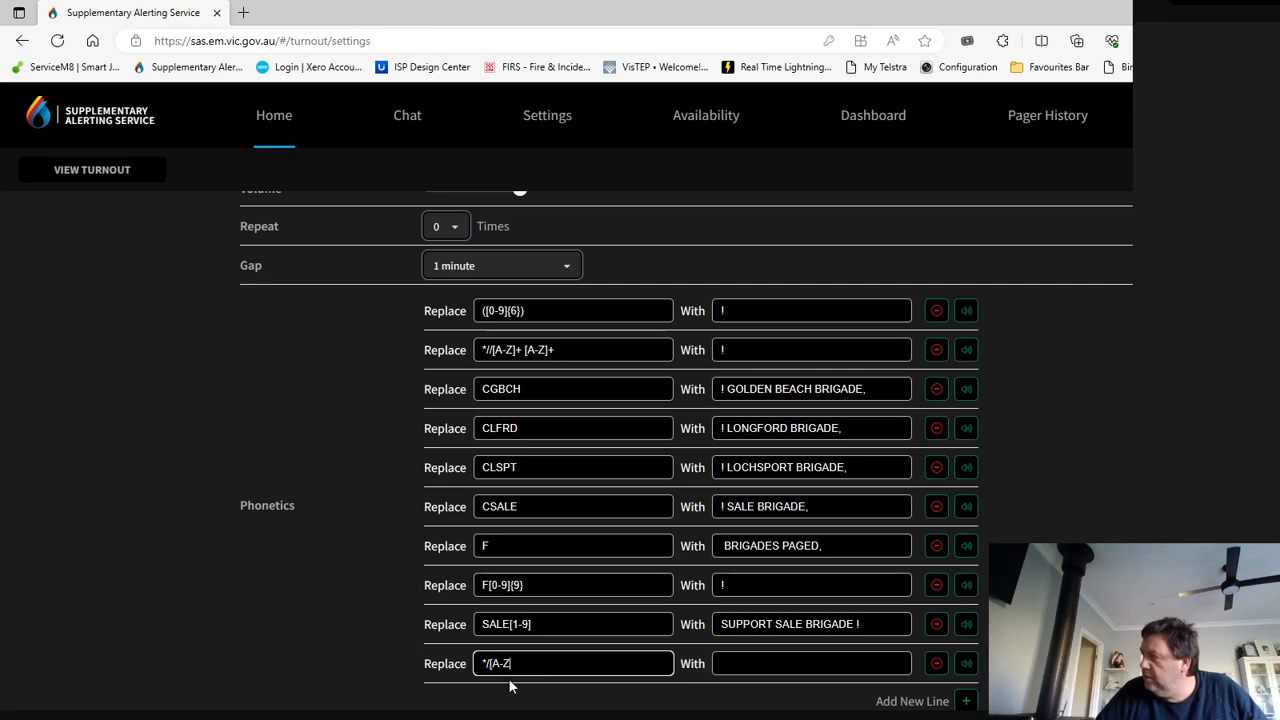
text(])
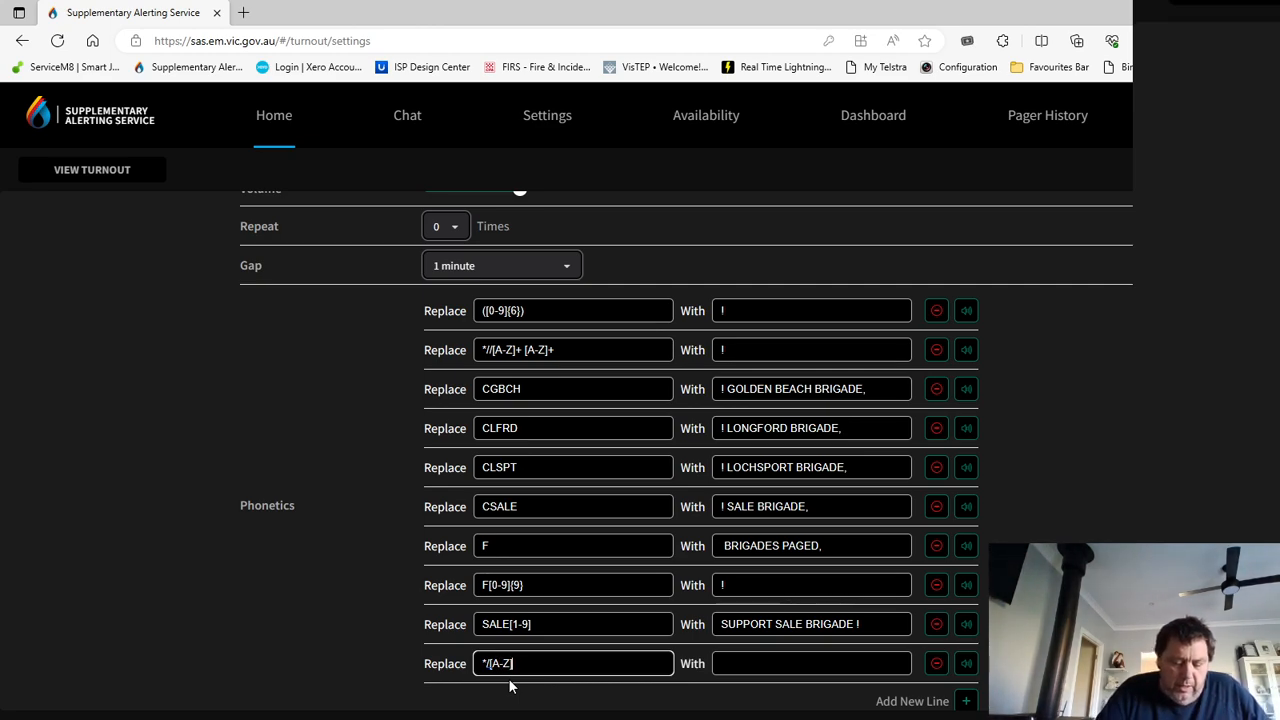
- Complete the new line's text to replace so that it reads "*/[A-Z]+ [A-Z]+"
text(= [)
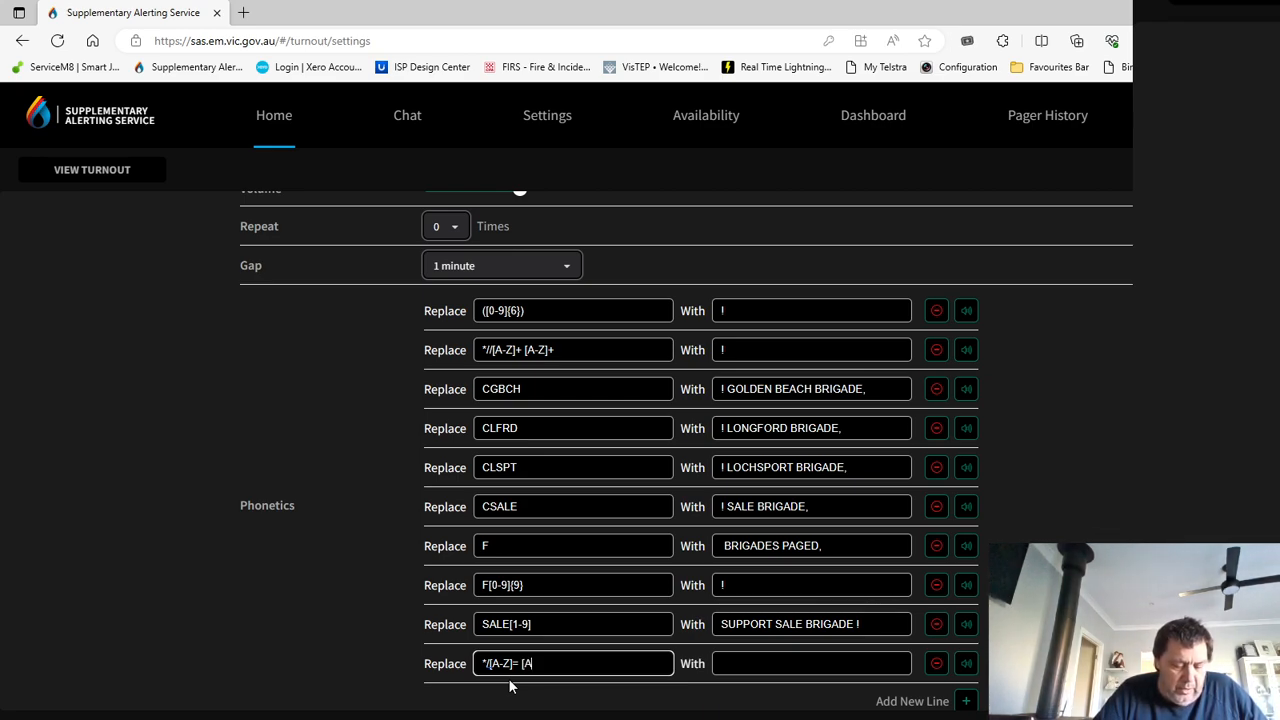
text(A-Z)
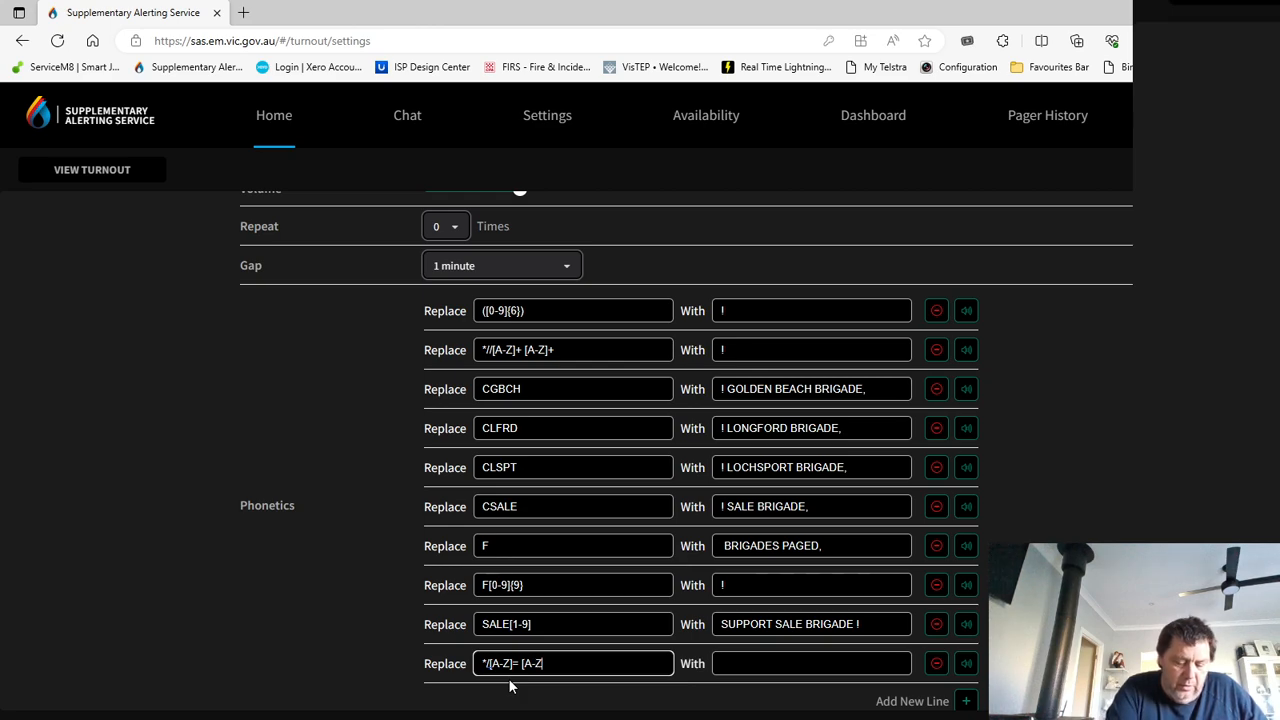
text(]=)
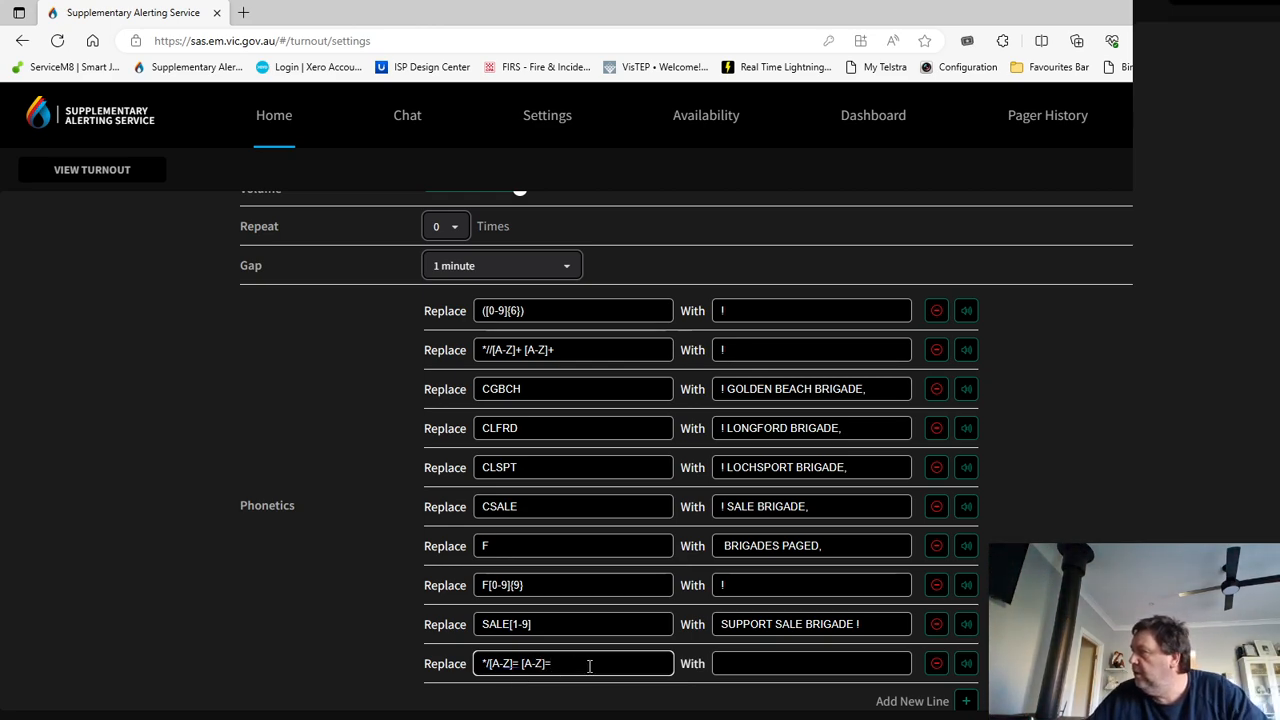
key(BackSpace)
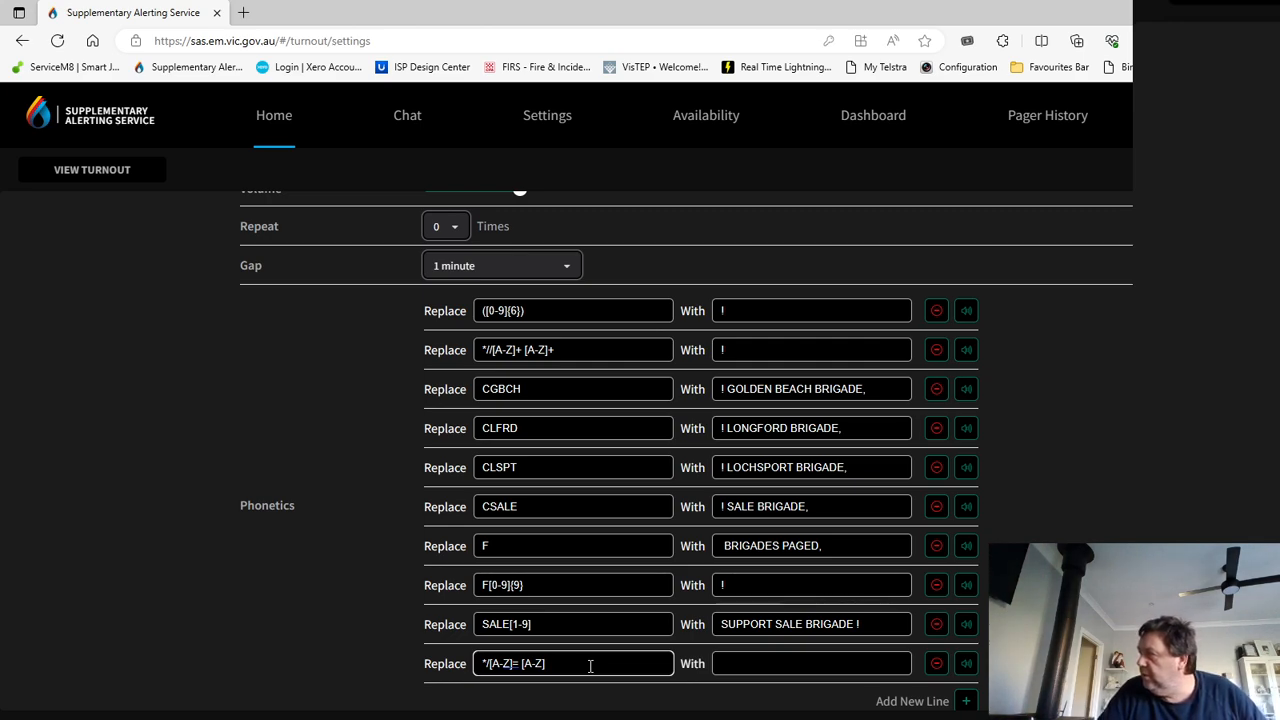
text(+)
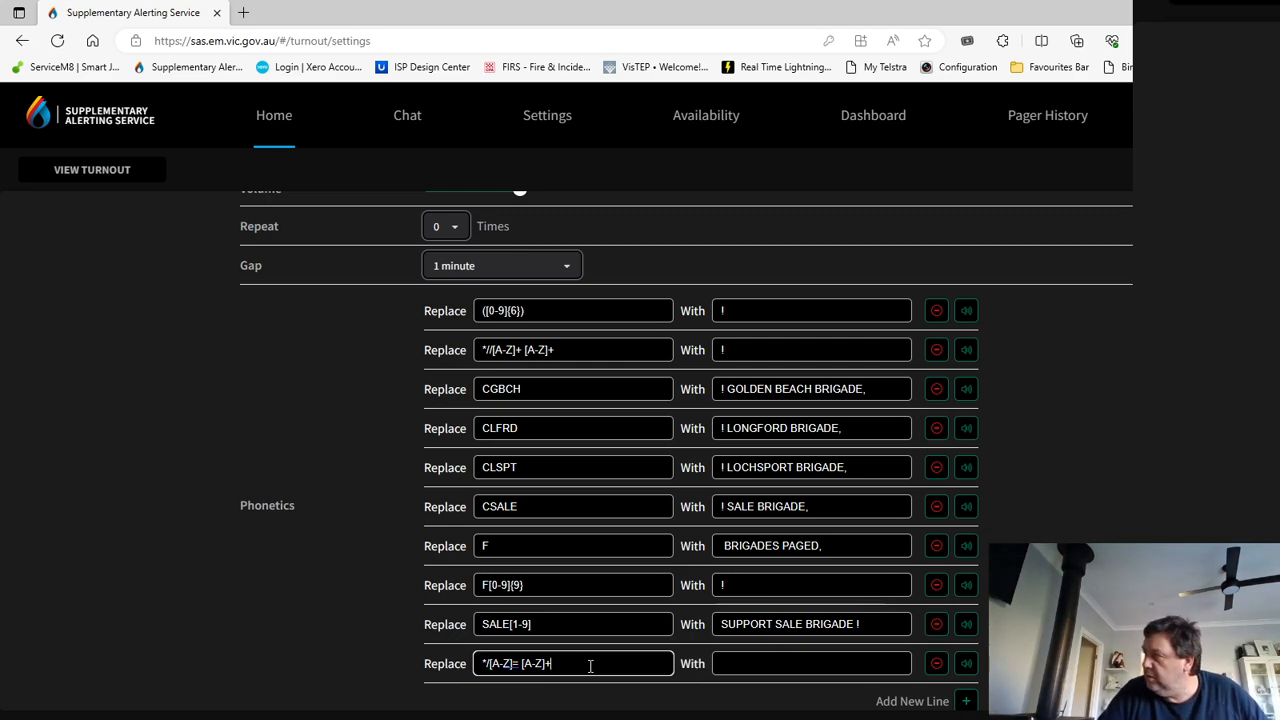
click(520, 663)
key(BackSpace)
text(+)
- Set the replacement for "*/[A-Z]+ [A-Z]+" to "!", preview its speech, and save the turnout settings
click(757, 668)
text(!)
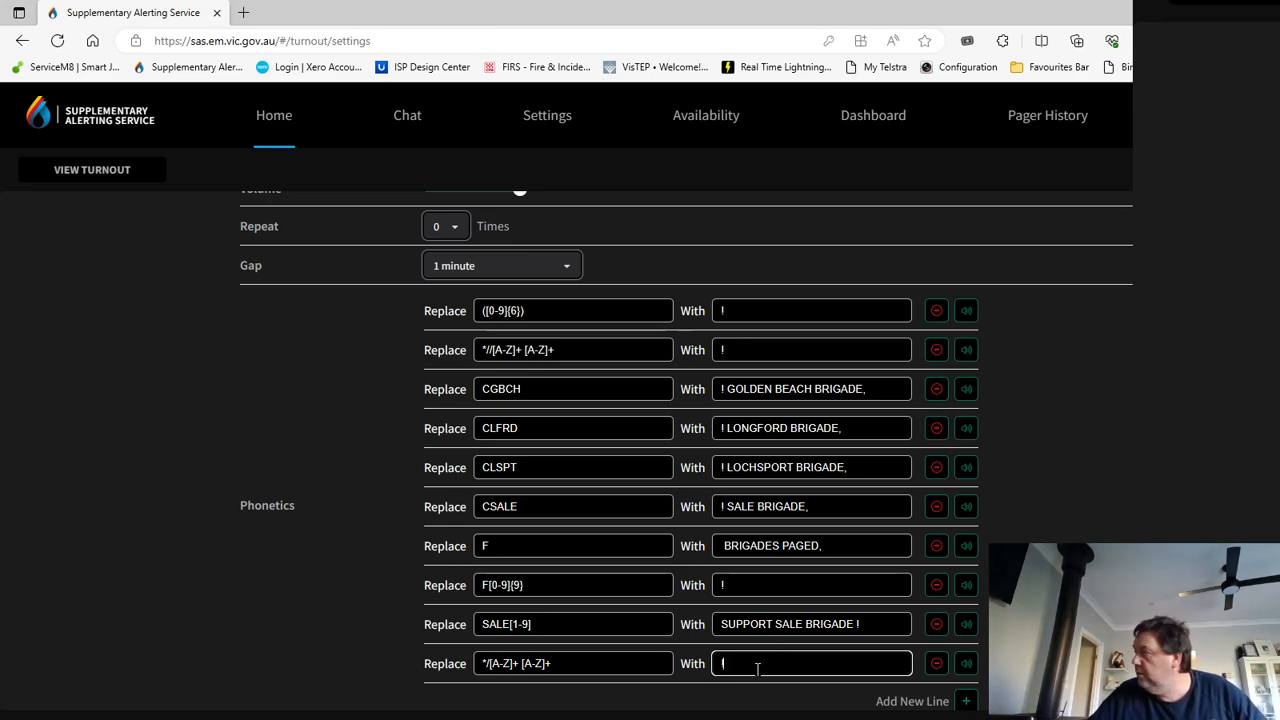
click(966, 663)
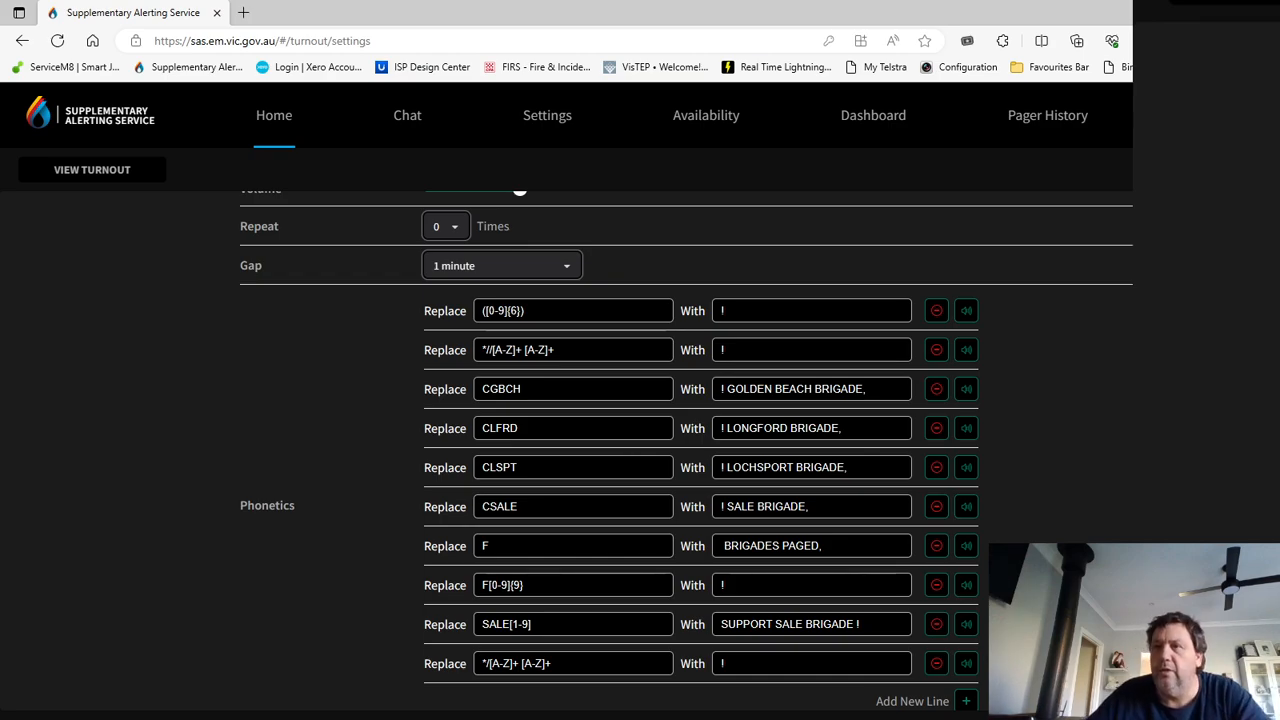
scroll(595, 450, up, 5)
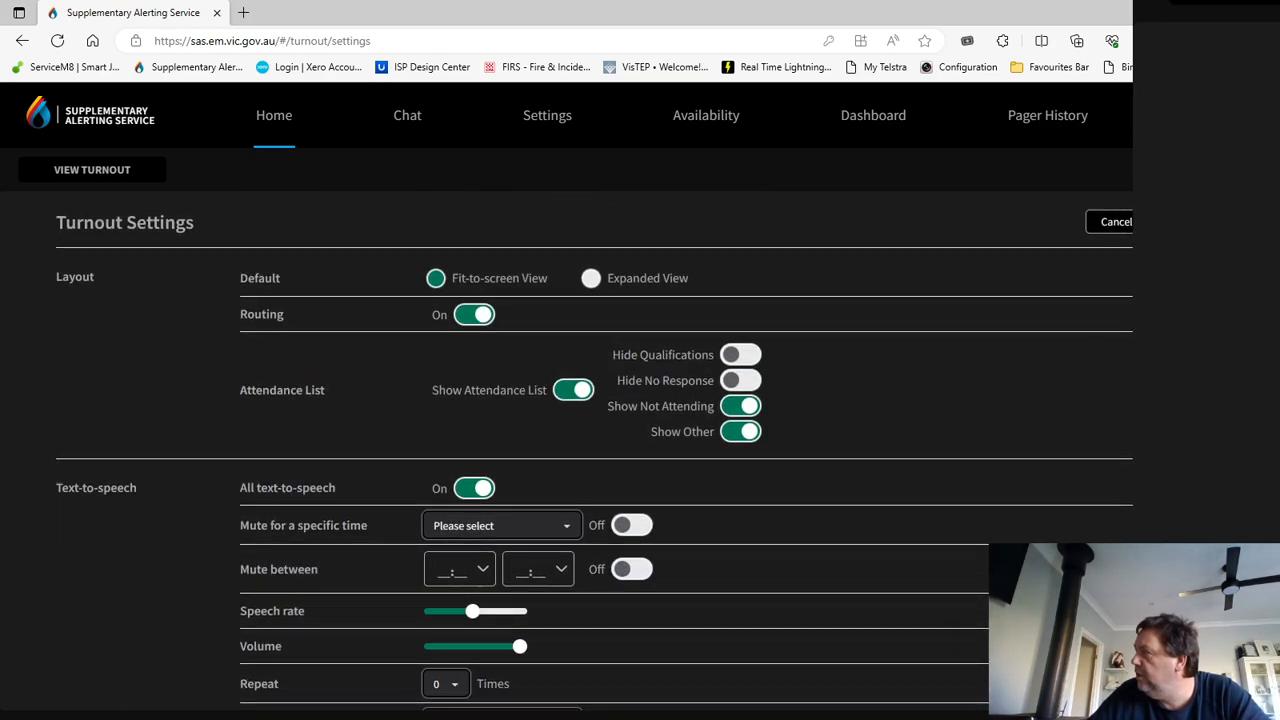
click(1182, 222)
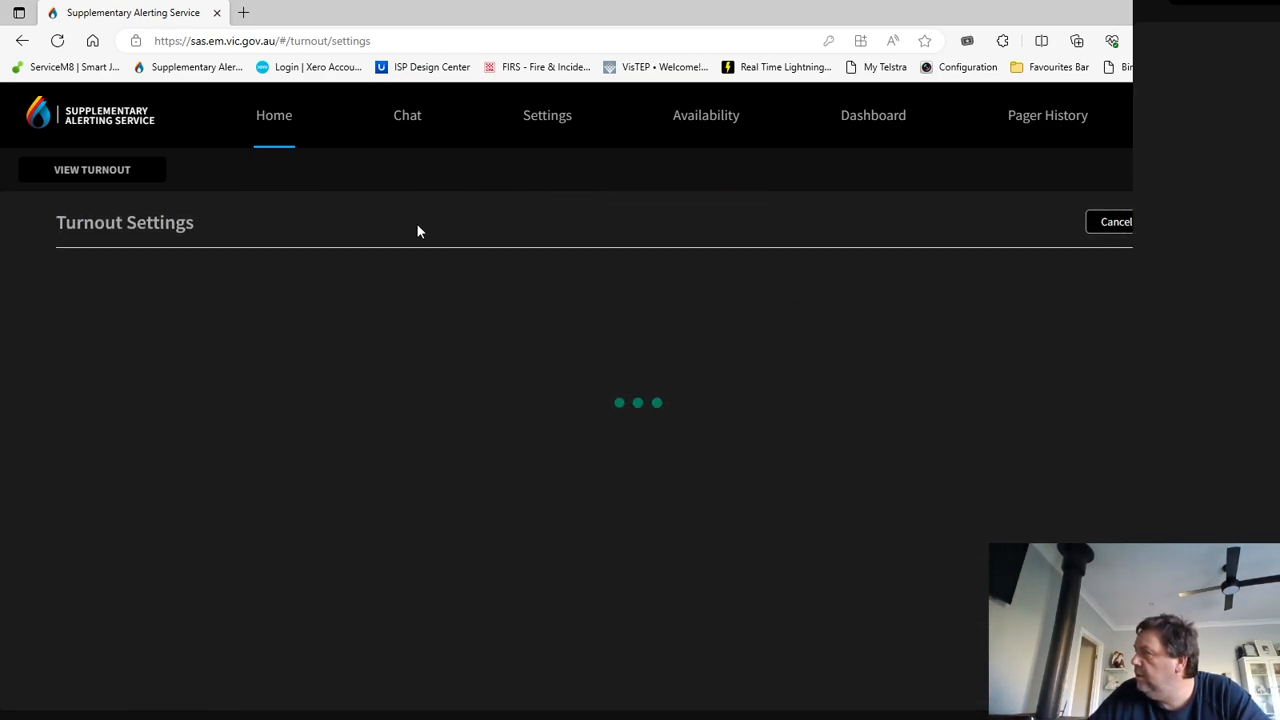
- Check the SALE1 alert's cross-street text in the turnout view, and review the saved phonetics lines in the turnout settings
click(23, 42)
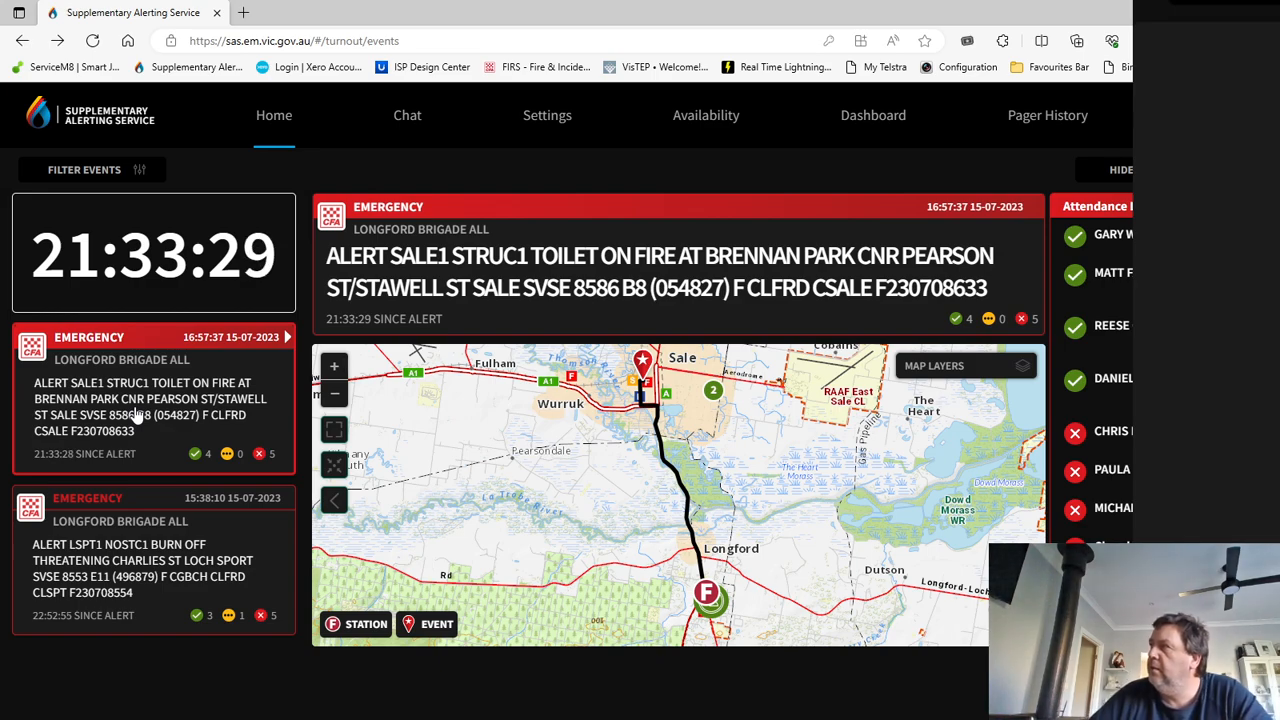
click(57, 41)
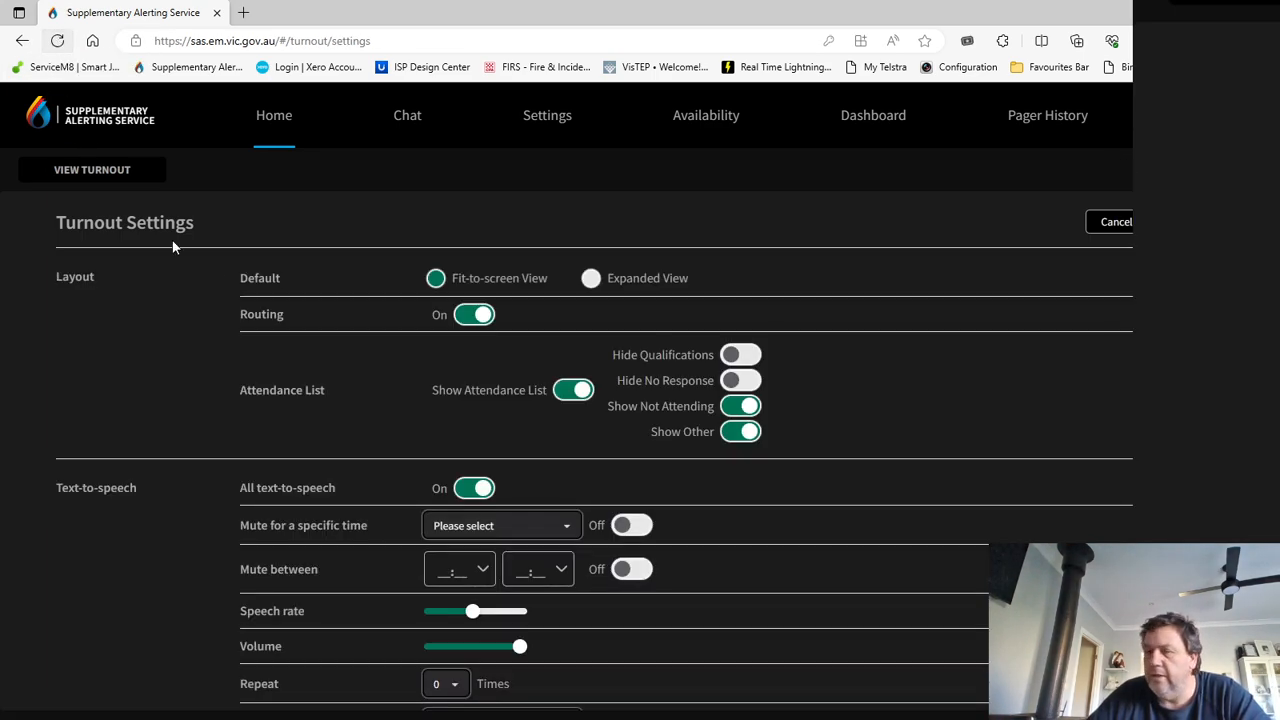
scroll(462, 424, down, 2)
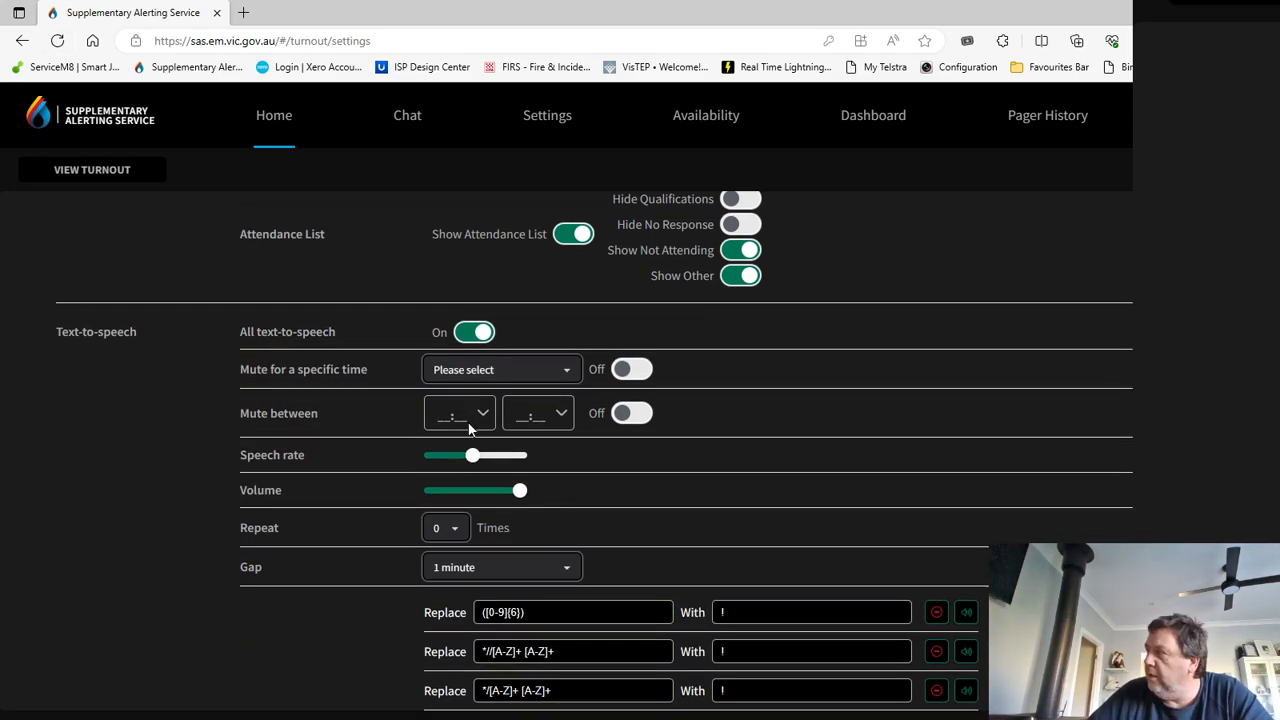
scroll(469, 428, down, 2)
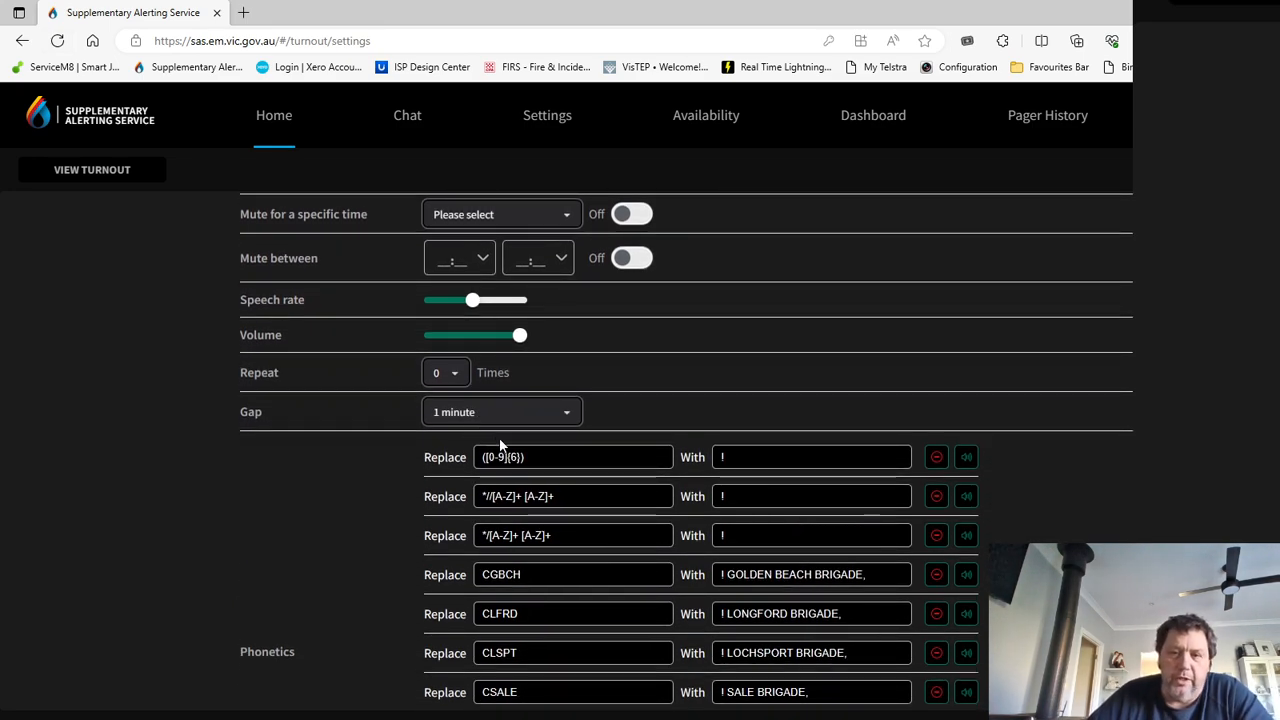
scroll(500, 445, down, 2)
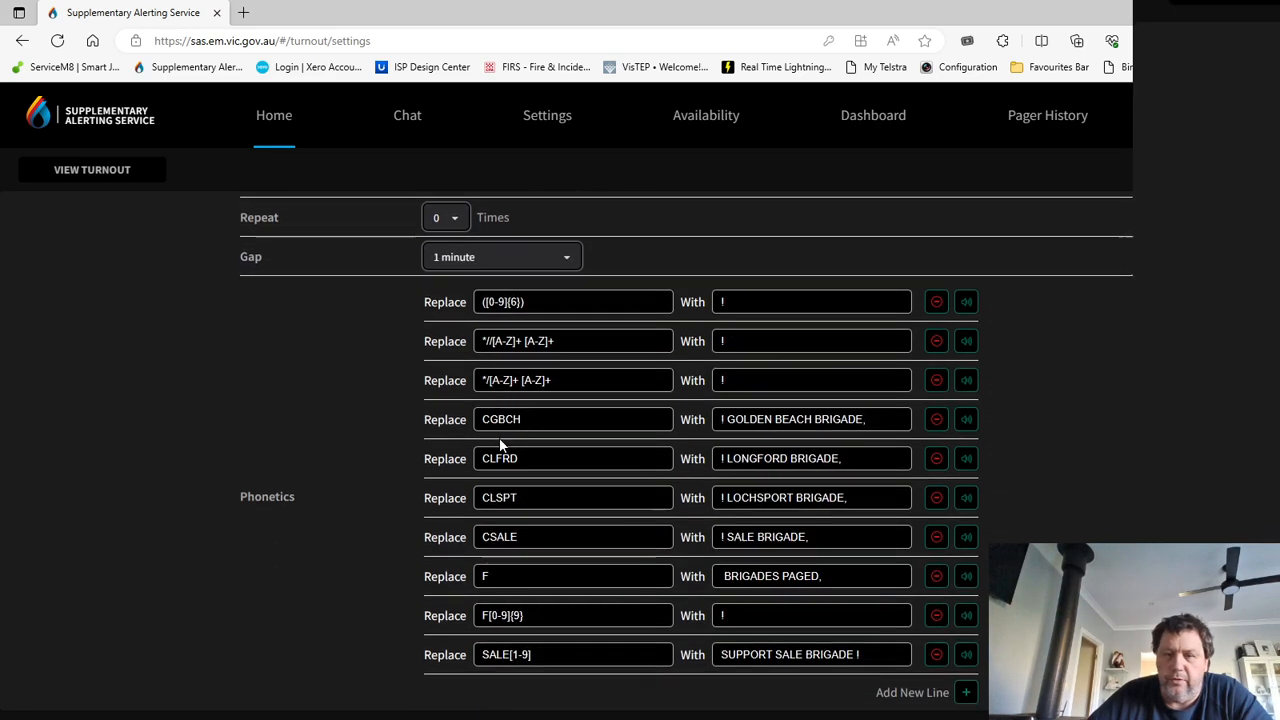
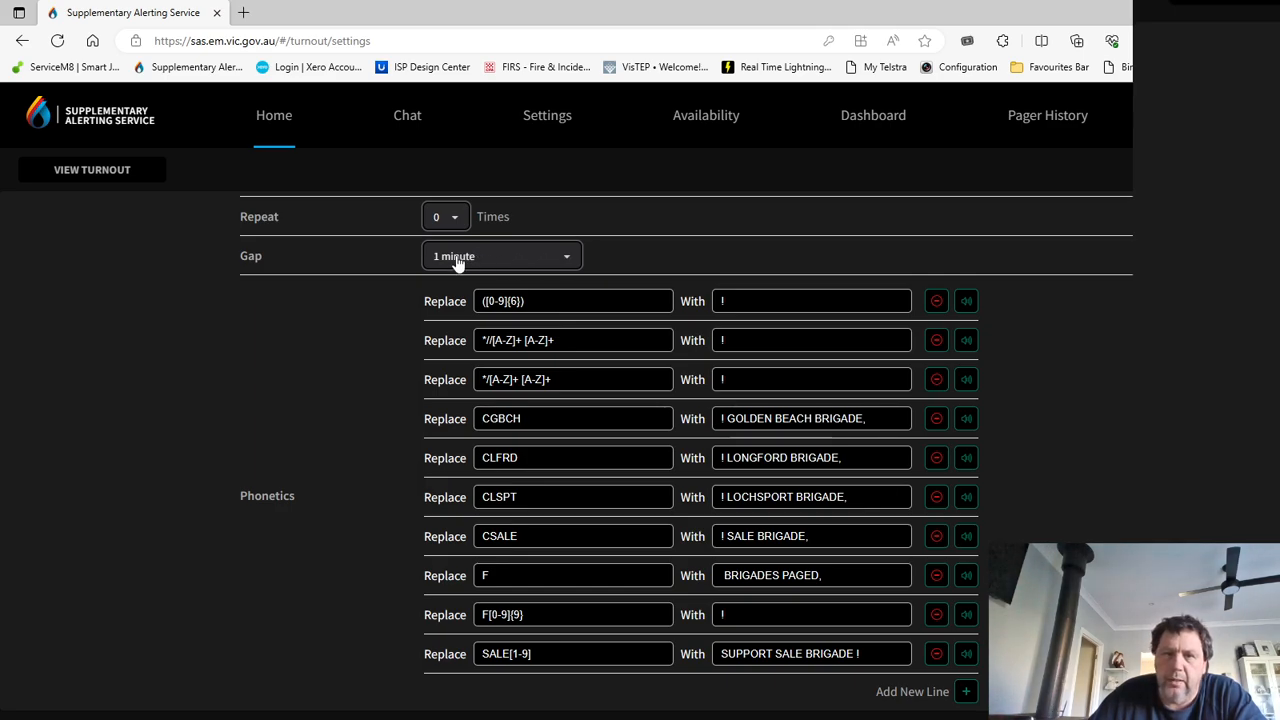
- Examine the available repeat counts for text-to-speech, leaving the selection as it is
scroll(460, 260, up, 1)
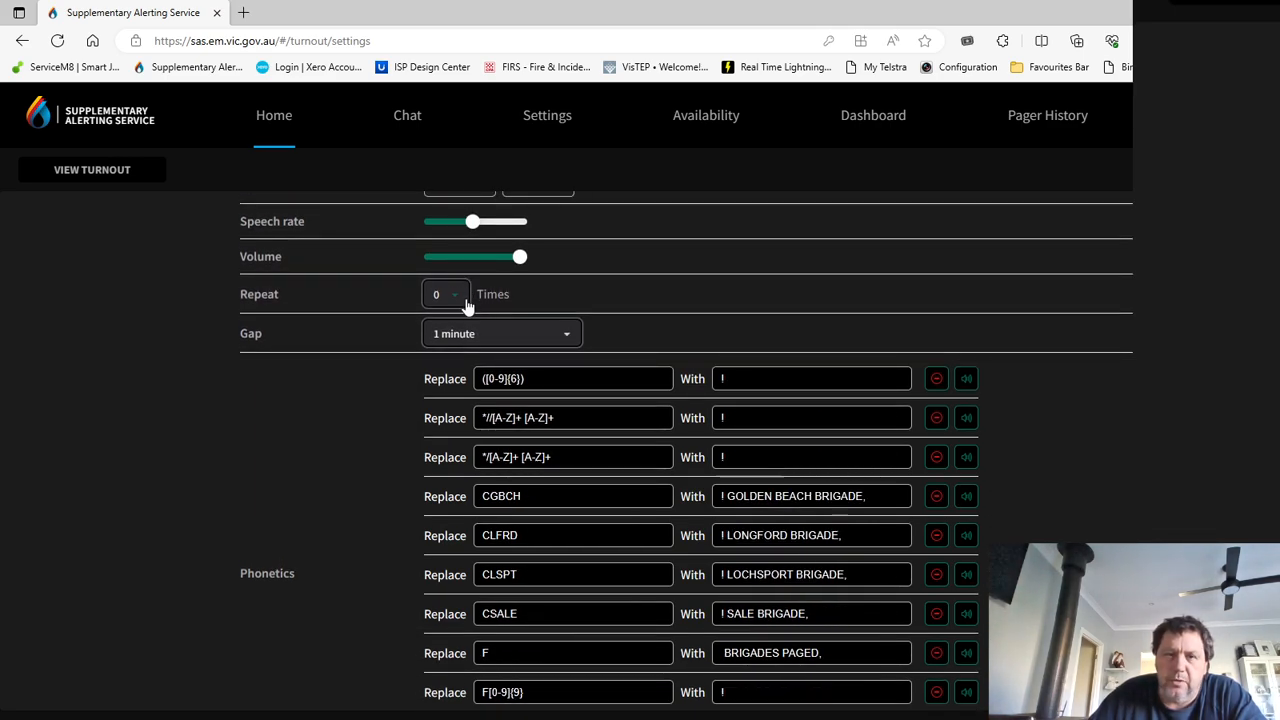
click(461, 299)
scroll(430, 478, down, 3)
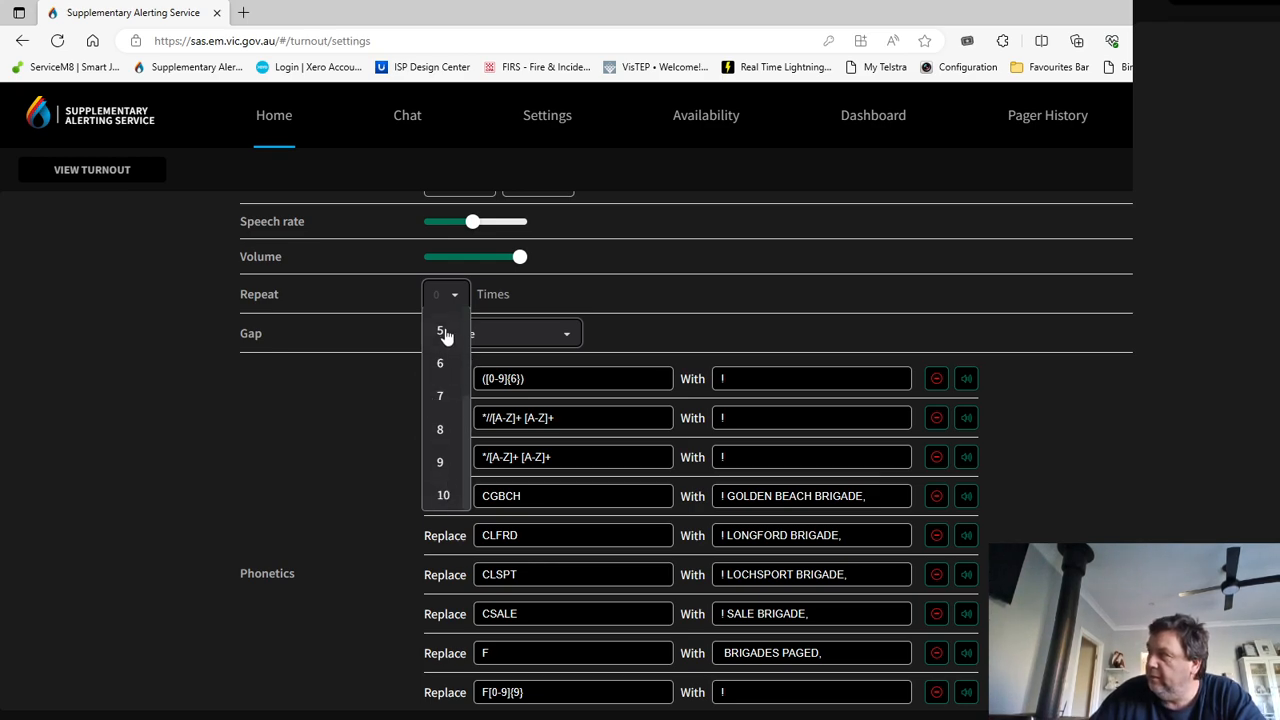
click(270, 470)
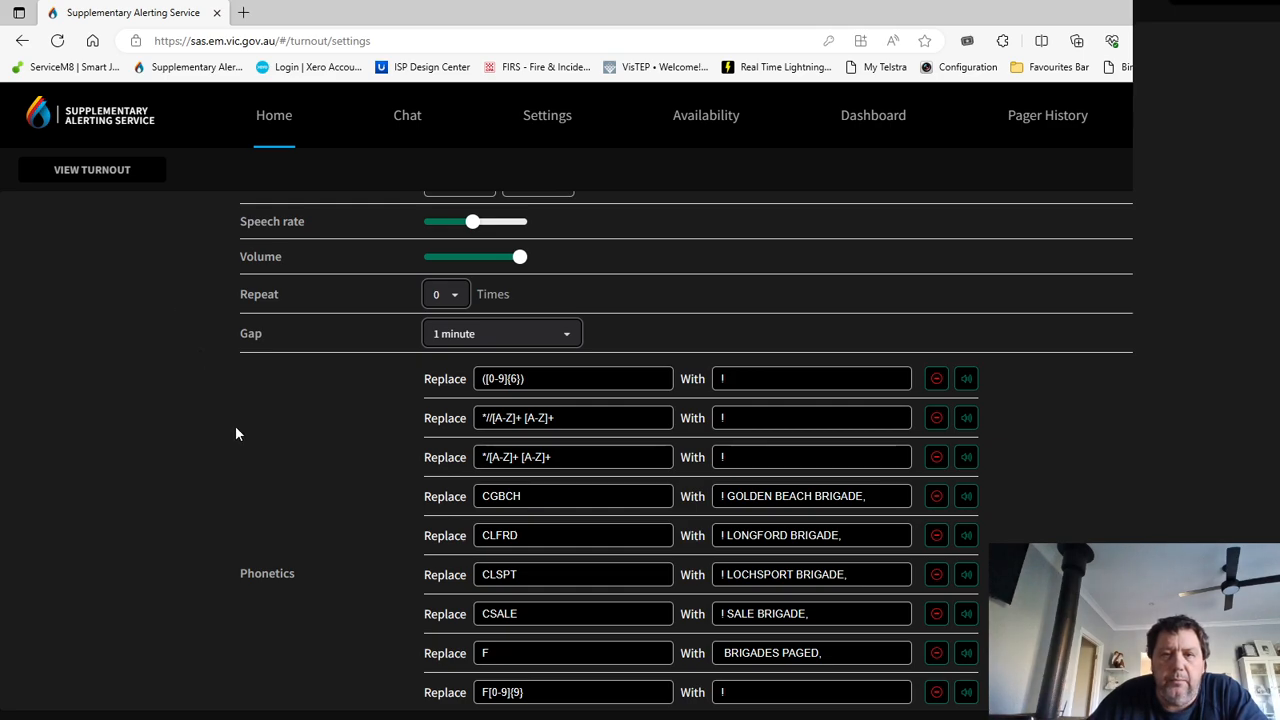
- Check the SVSE map reference in the SALE1 alert in the turnout view, and reopen the turnout settings
scroll(218, 421, down, 2)
scroll(190, 350, up, 5)
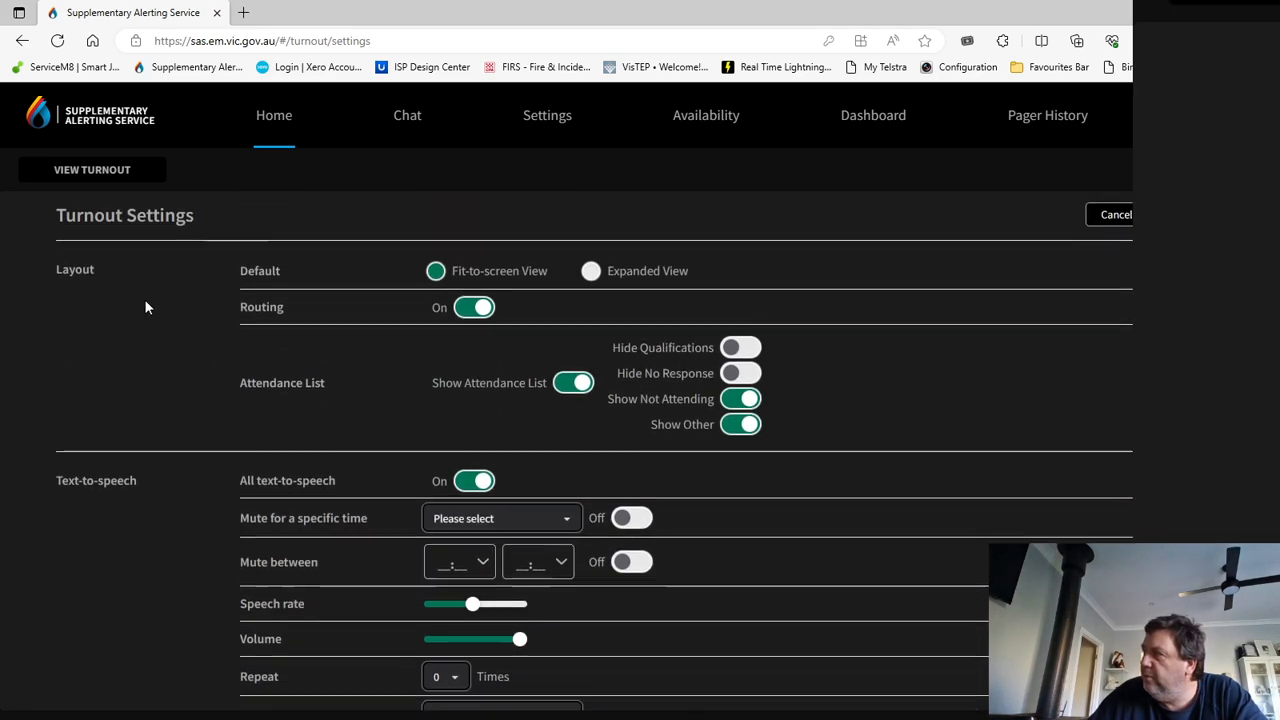
click(22, 40)
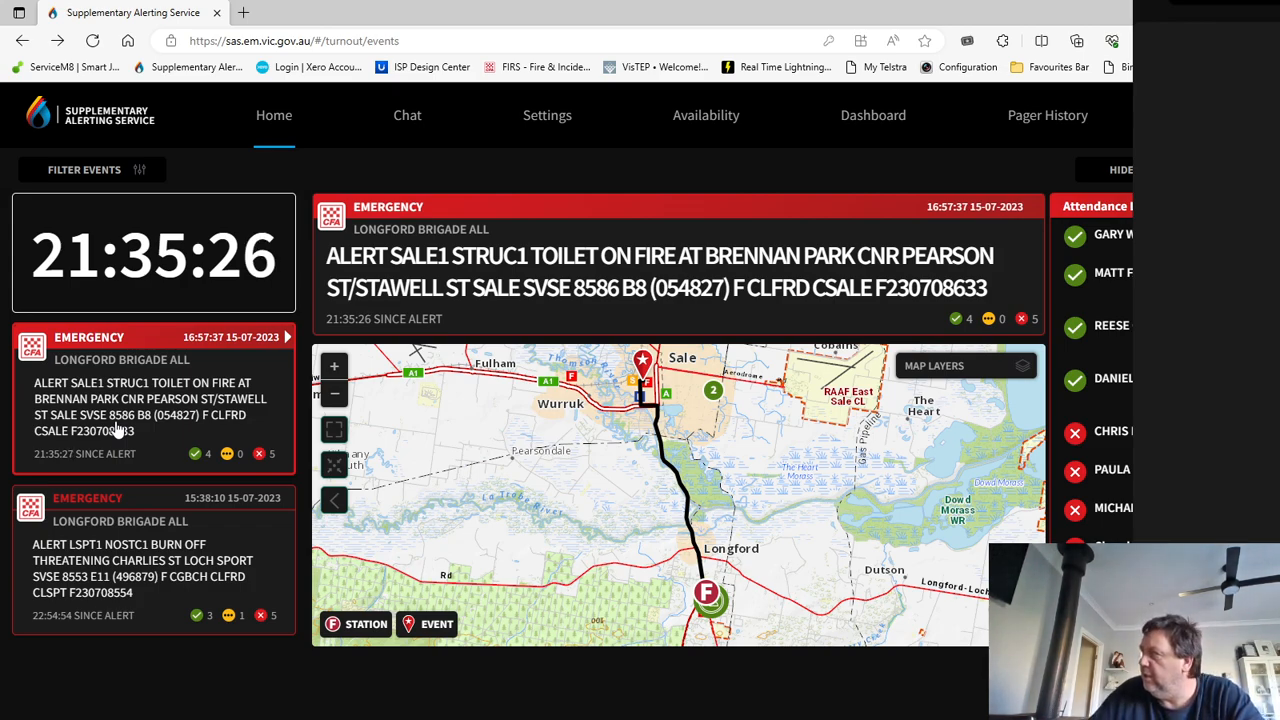
click(57, 41)
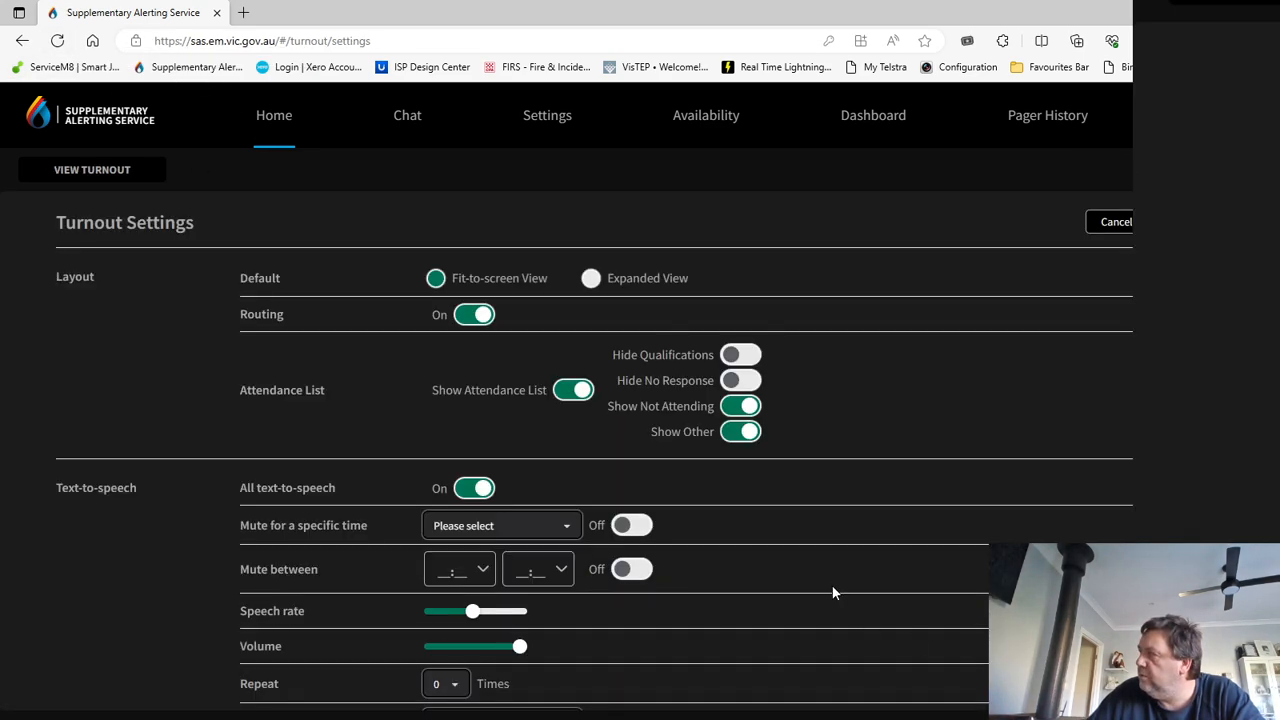
- Add an eleventh phonetics line and paste the pattern "SVSE [0-9]{3,4} [A-Z]{1}[0-9]{1,2}" as the text to replace
scroll(829, 591, down, 5)
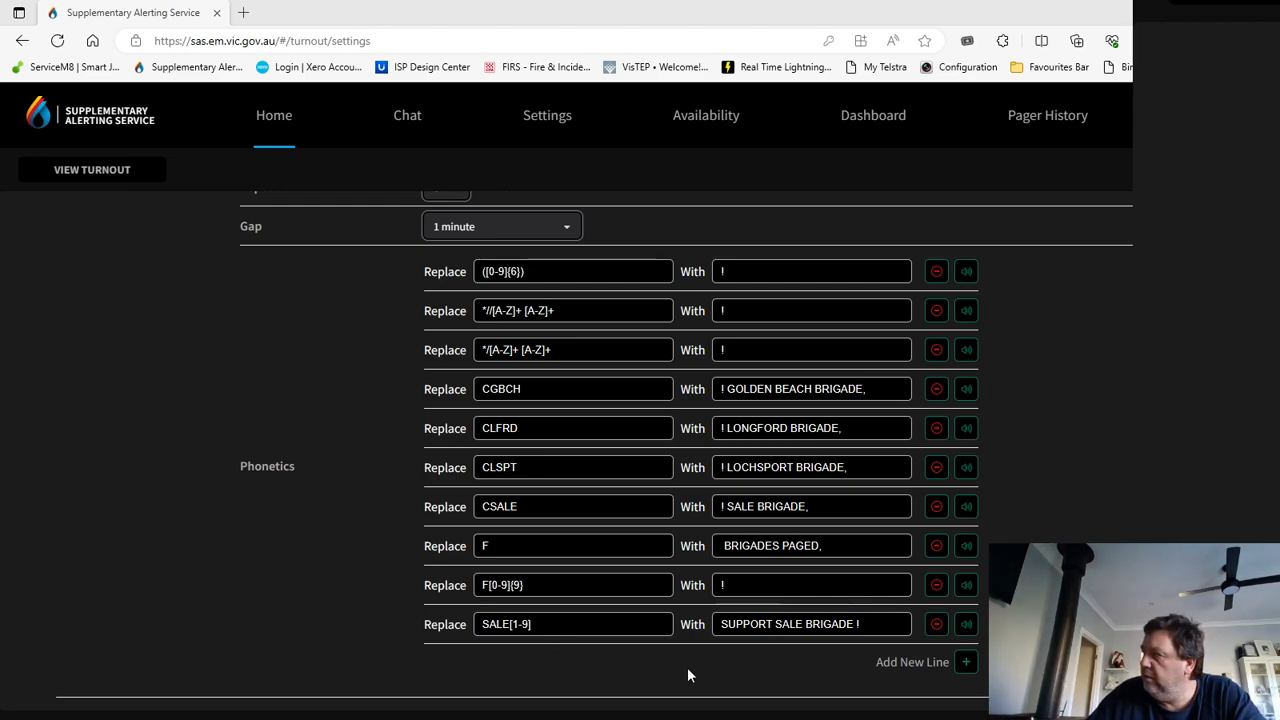
click(966, 662)
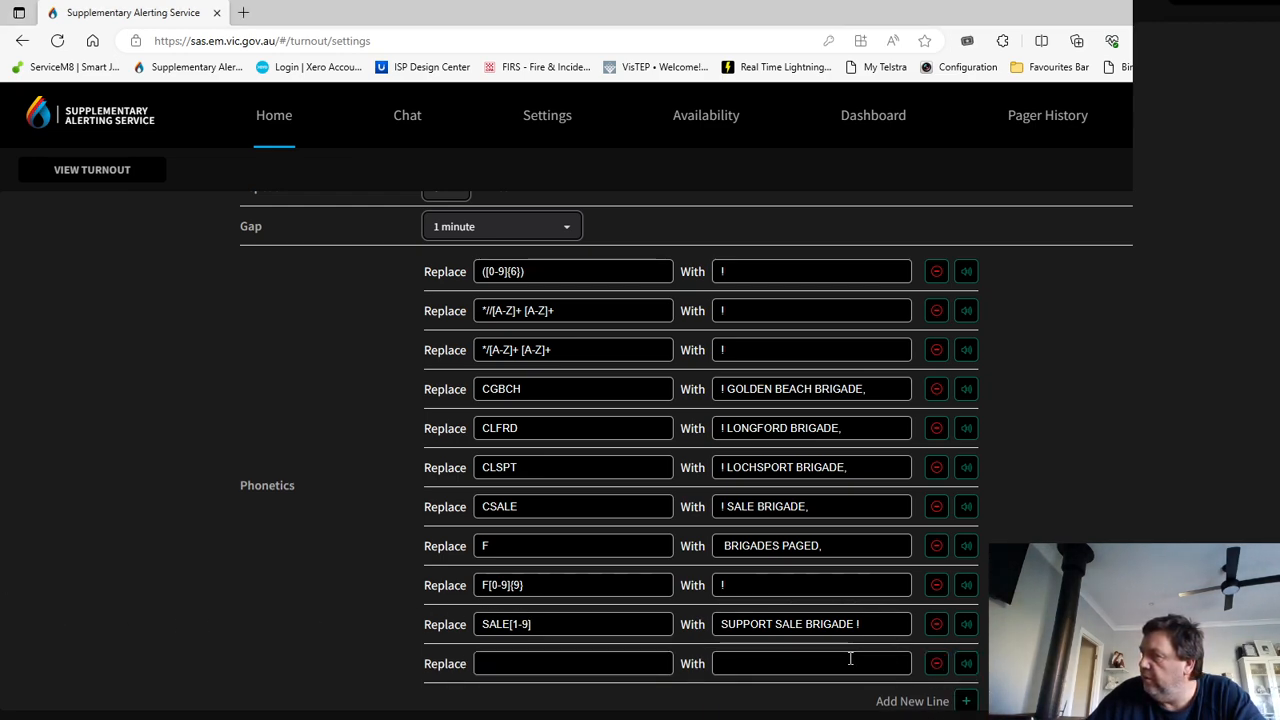
click(512, 662)
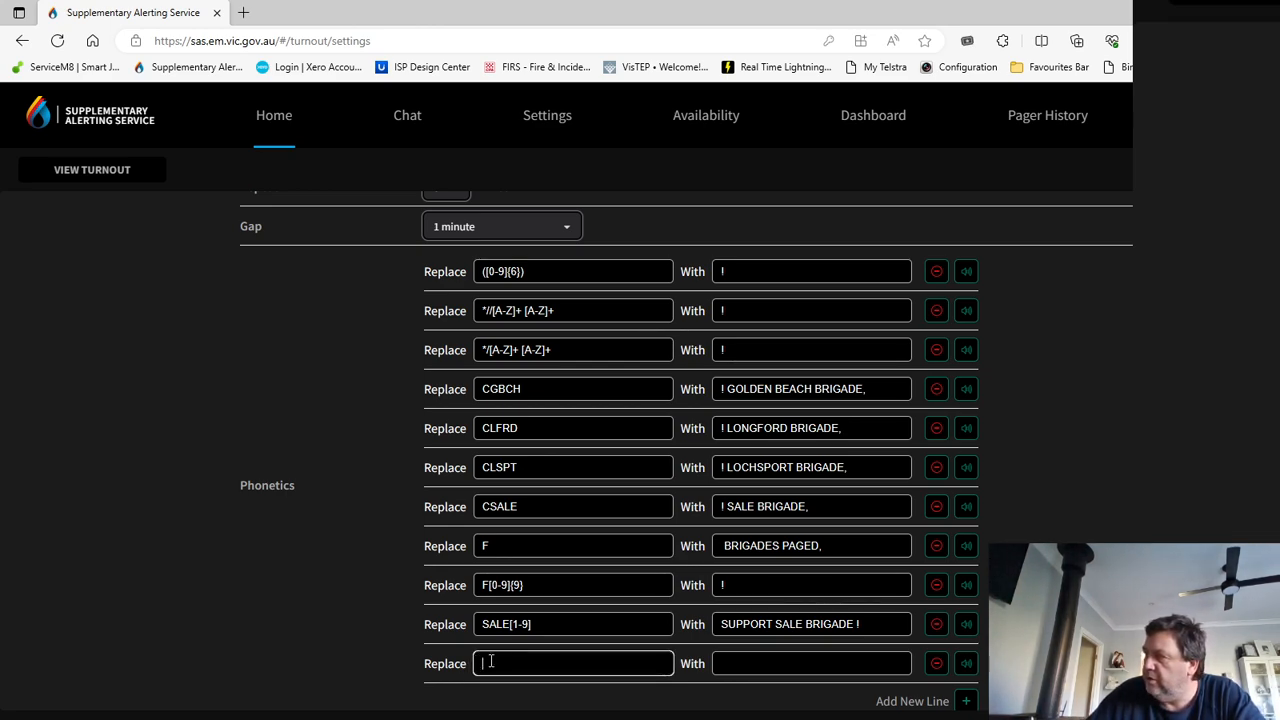
right_click(489, 662)
click(531, 536)
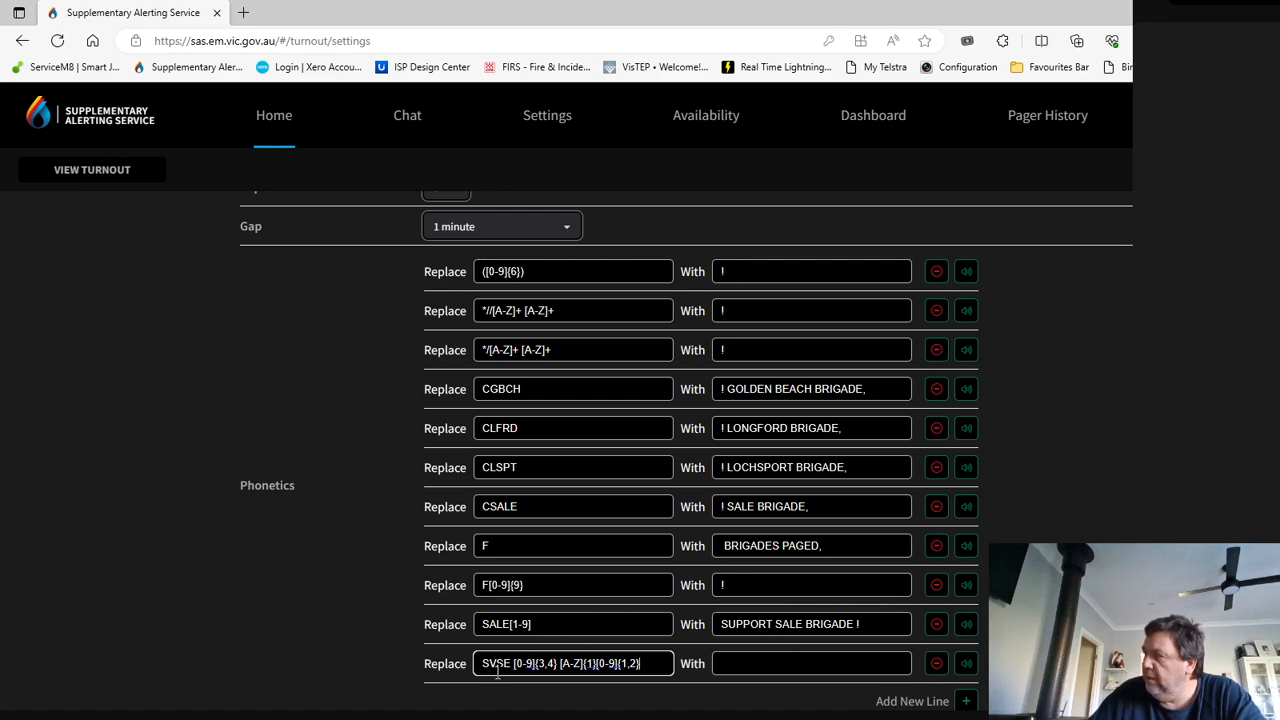
- Set the SVSE pattern's replacement to "!", preview its speech, and save the turnout settings
click(752, 660)
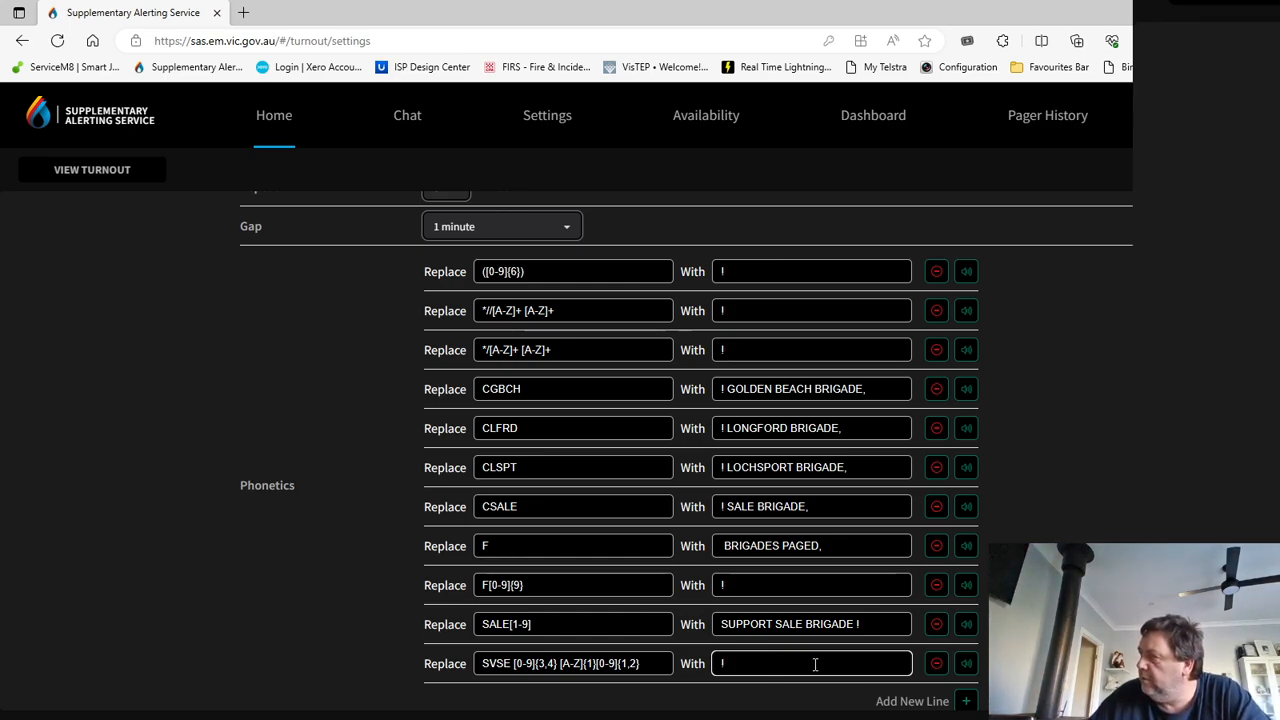
click(966, 663)
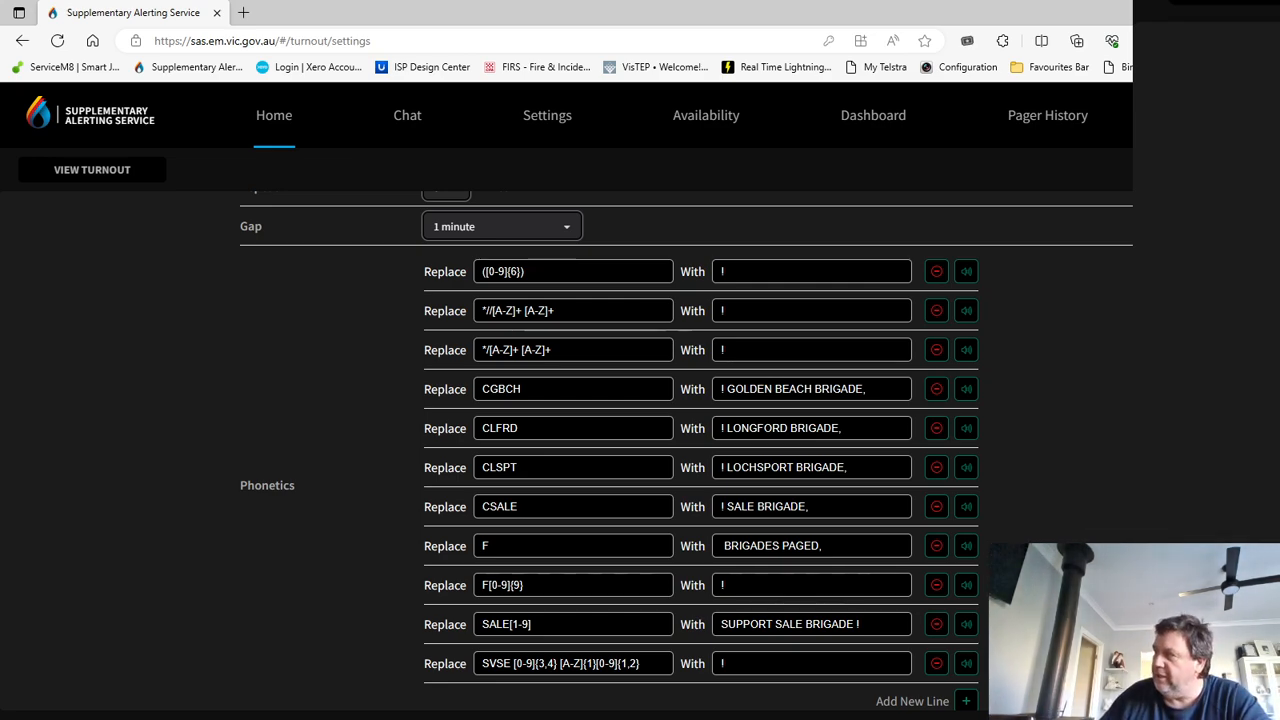
scroll(1082, 425, up, 5)
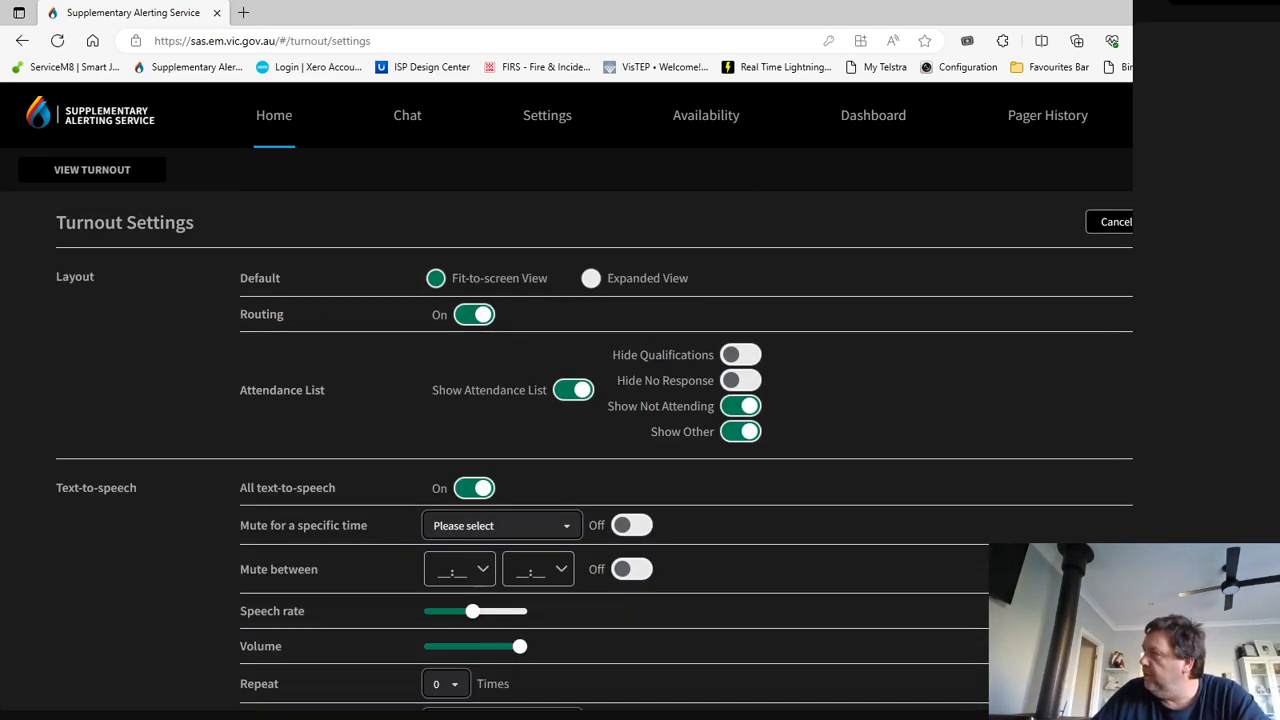
click(1184, 222)
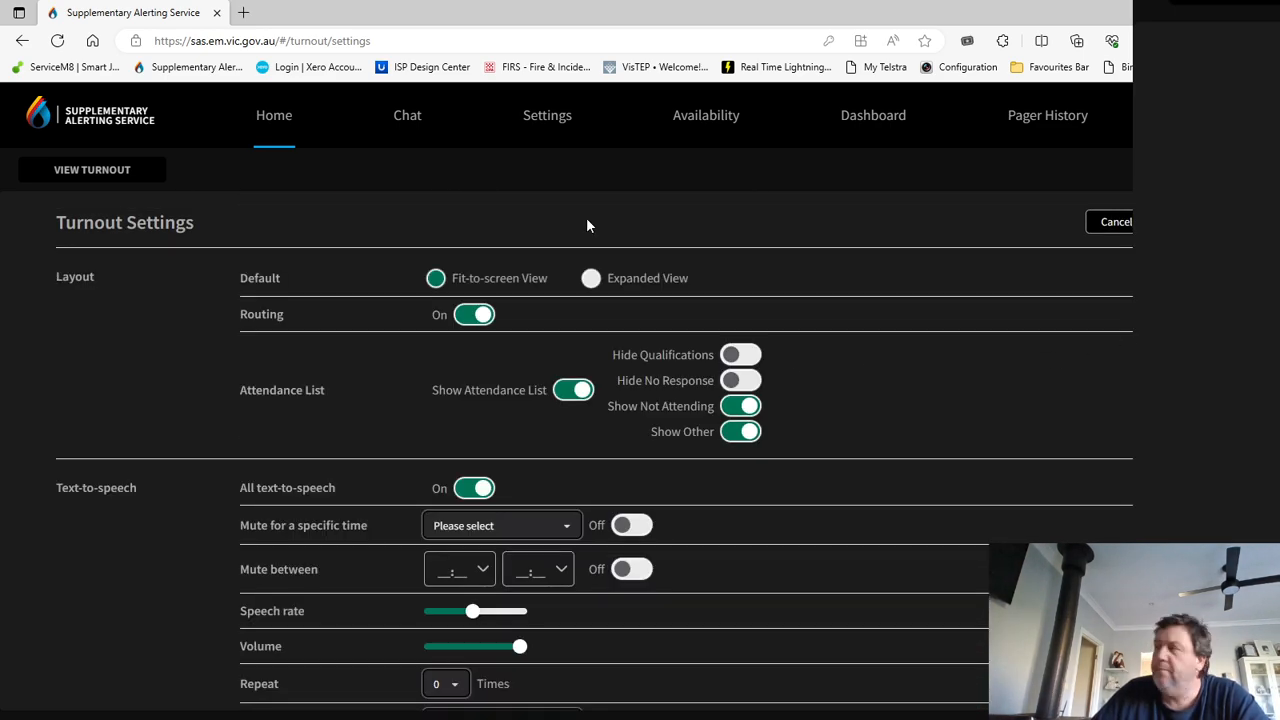
- Check the LSPT1 alert's message in the turnout view, and reopen the turnout settings
click(24, 42)
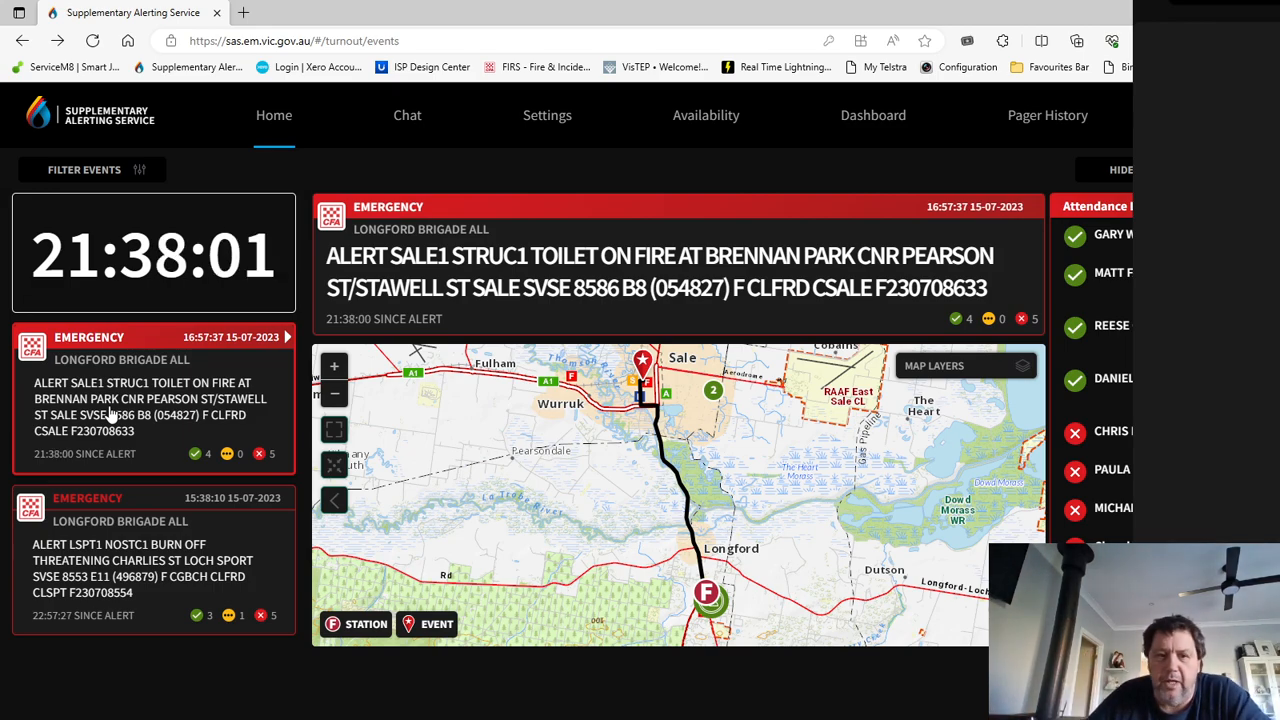
click(145, 590)
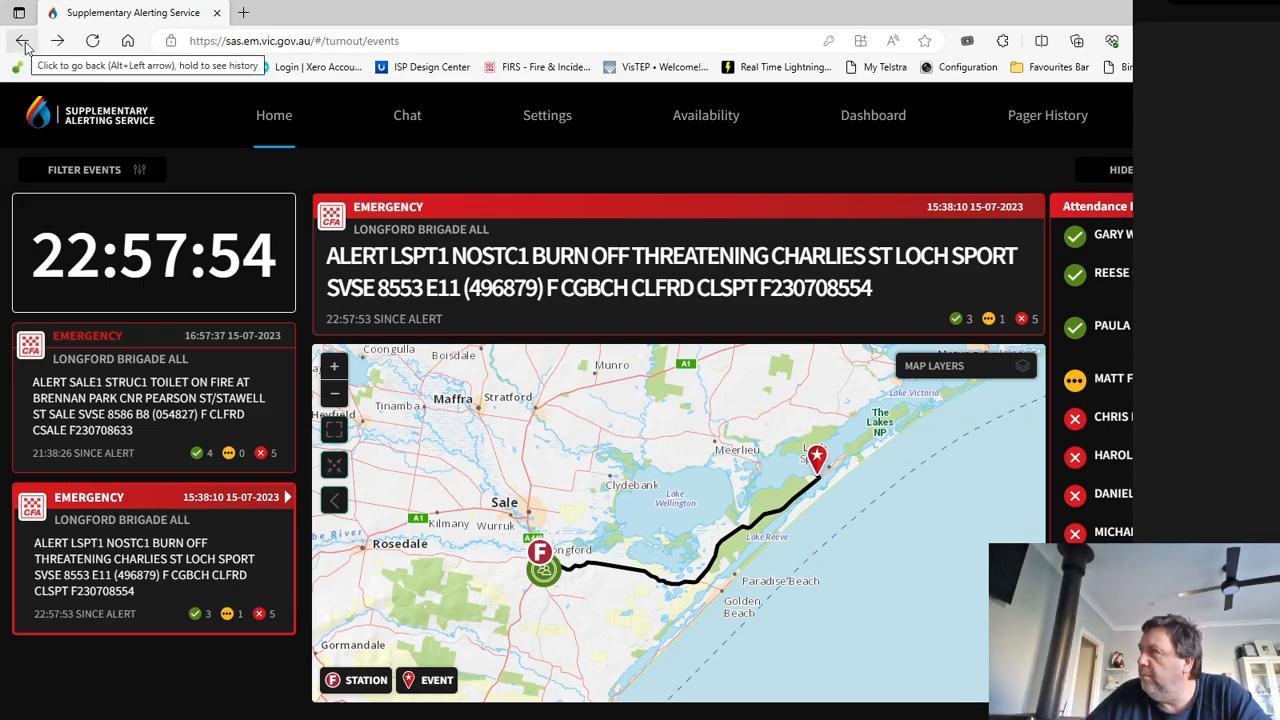
click(57, 40)
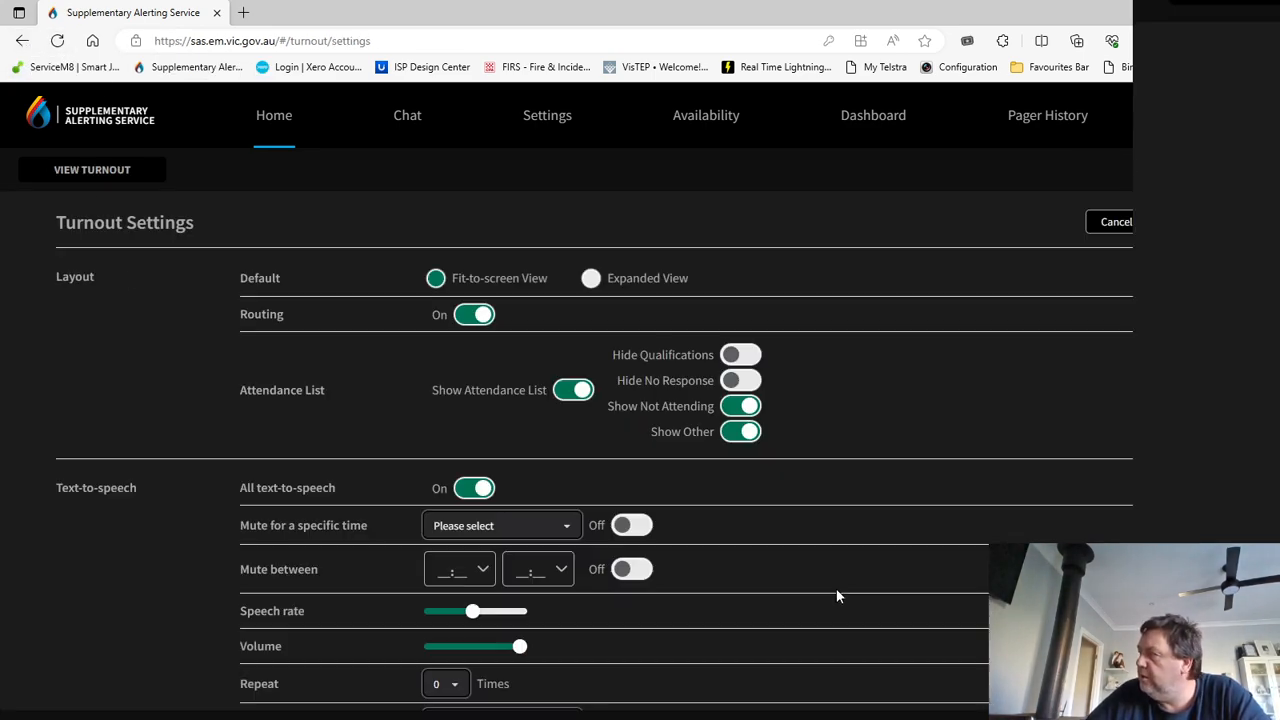
- Add a twelfth phonetics line and paste the pattern "LSPT[1-9]" as the text to replace
scroll(836, 590, down, 15)
click(966, 663)
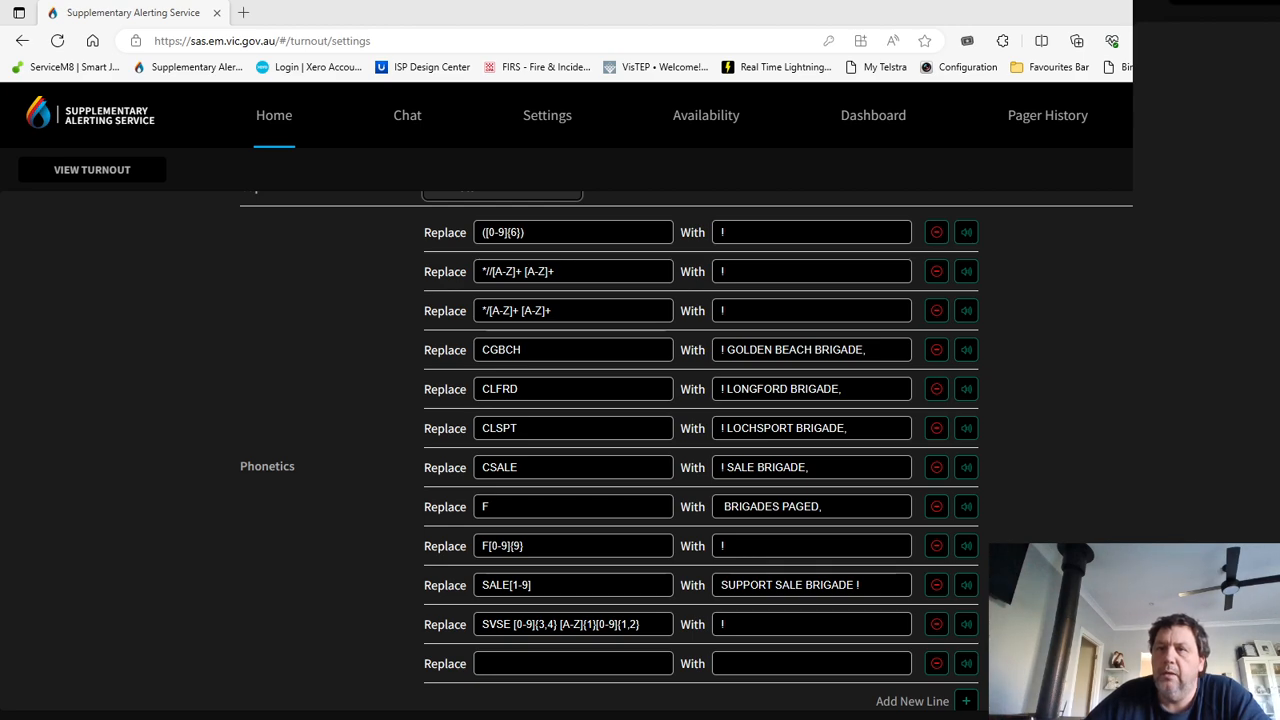
click(501, 663)
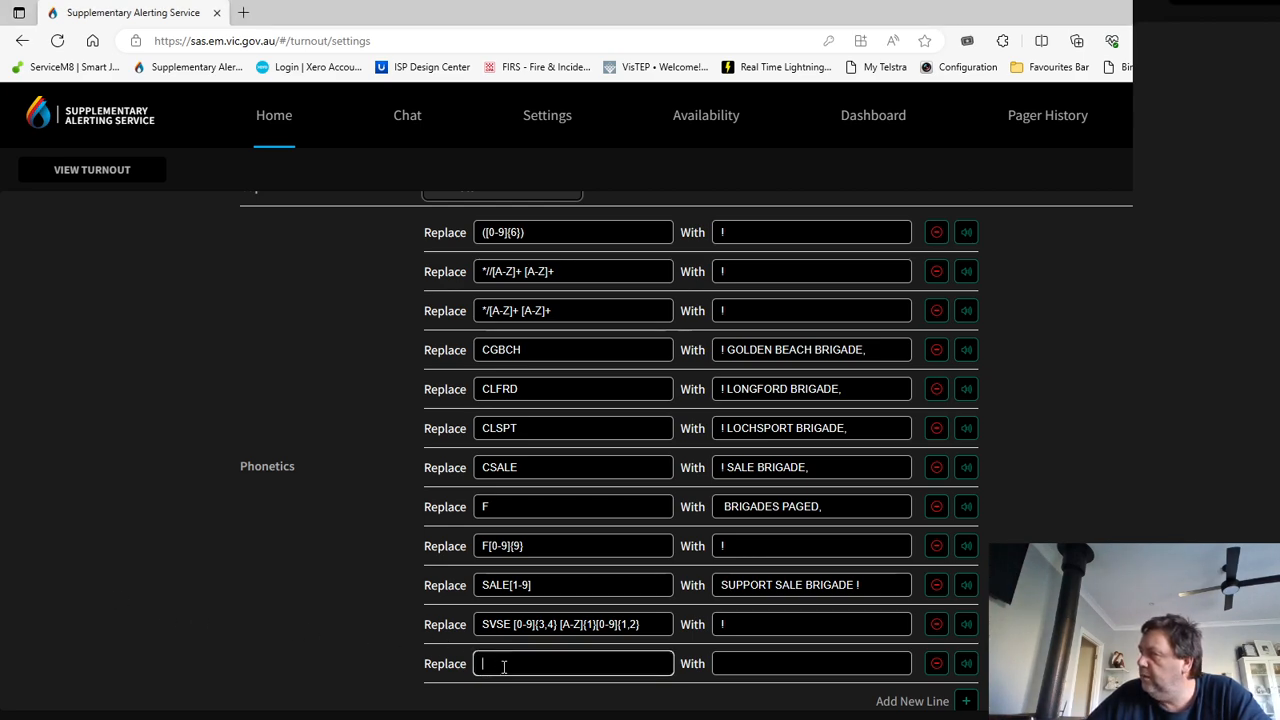
right_click(501, 663)
click(545, 567)
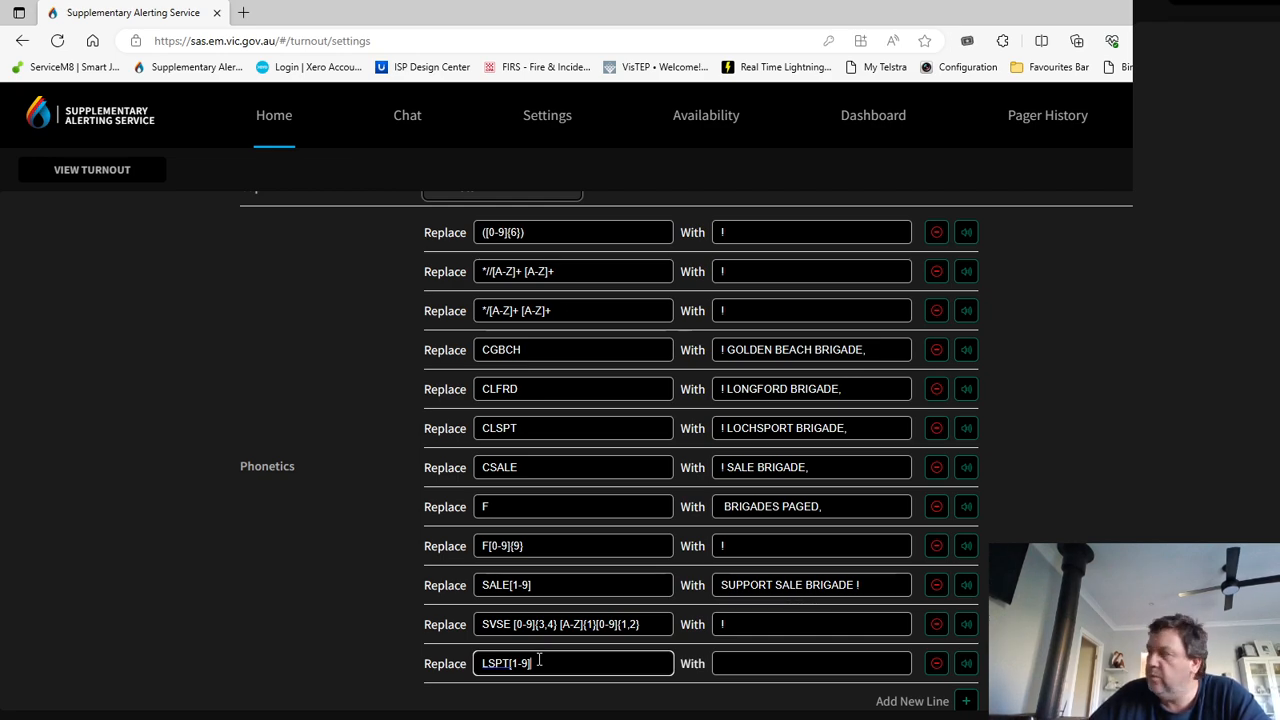
- Set the LSPT[1-9] replacement to "SUPPORT LOCH SPORT BRIGADE !" and preview its speech
click(734, 665)
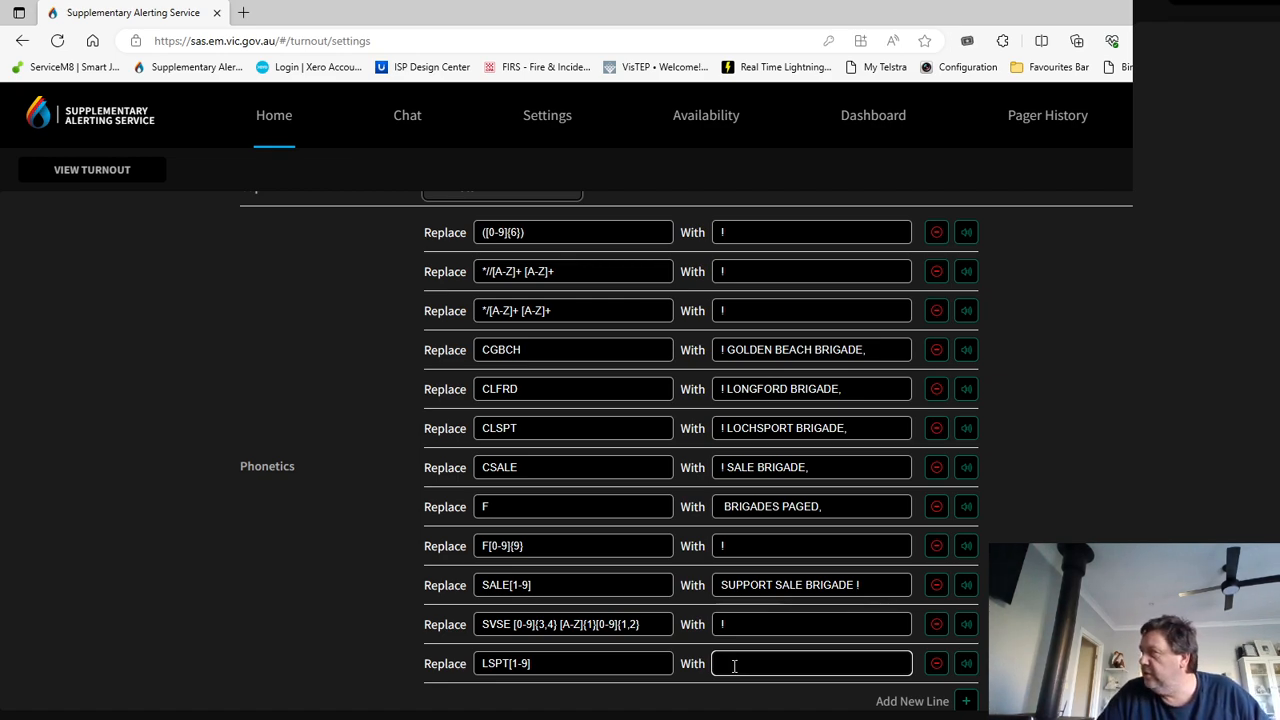
text(SUPPORT)
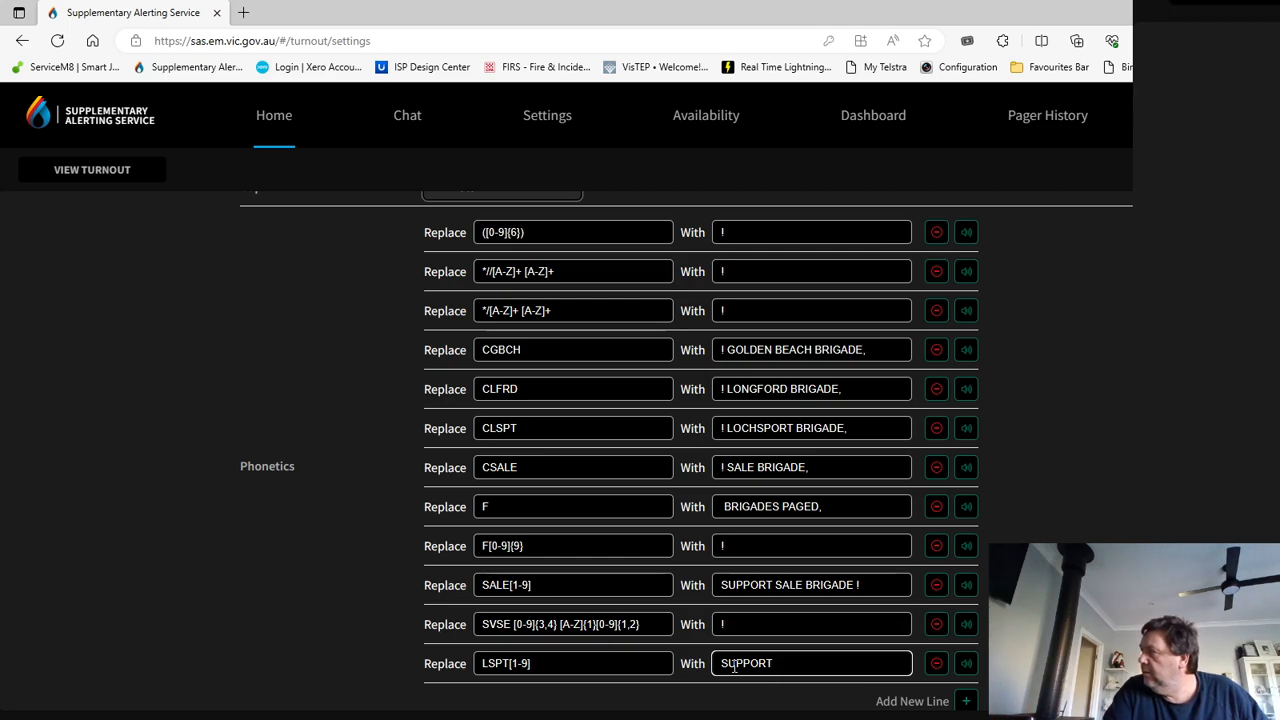
text( LO)
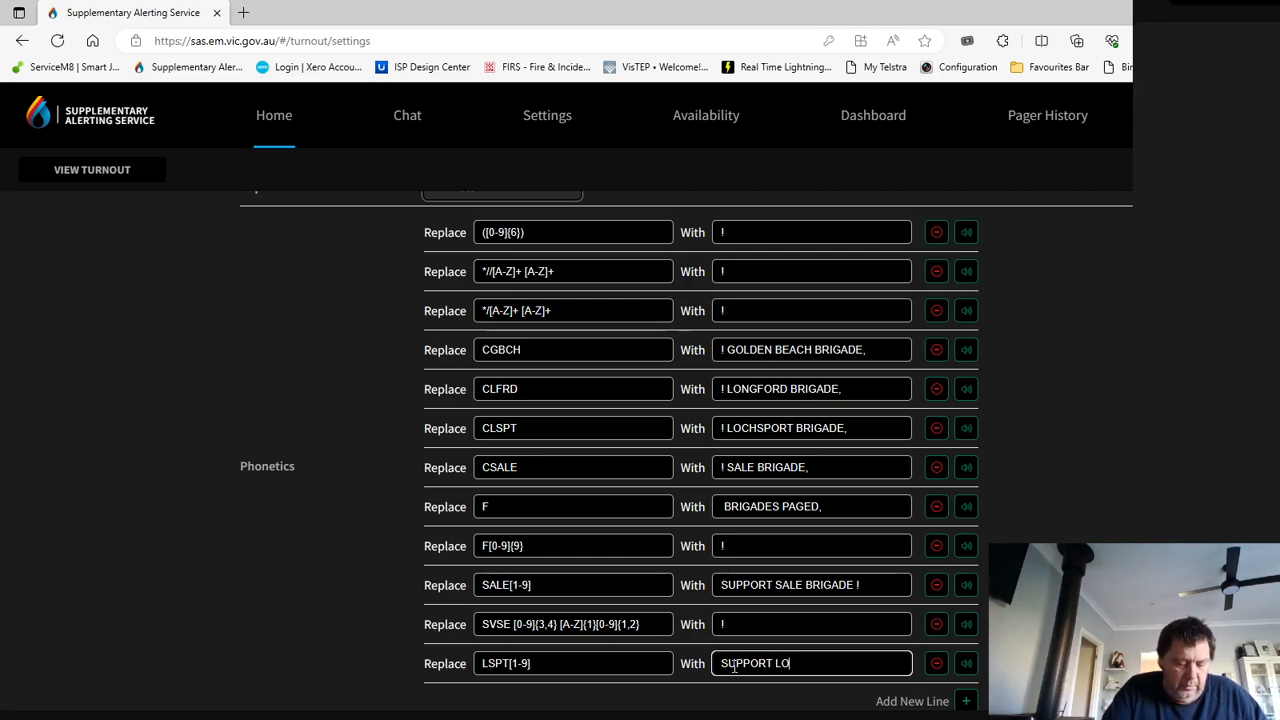
text(CH SPORT)
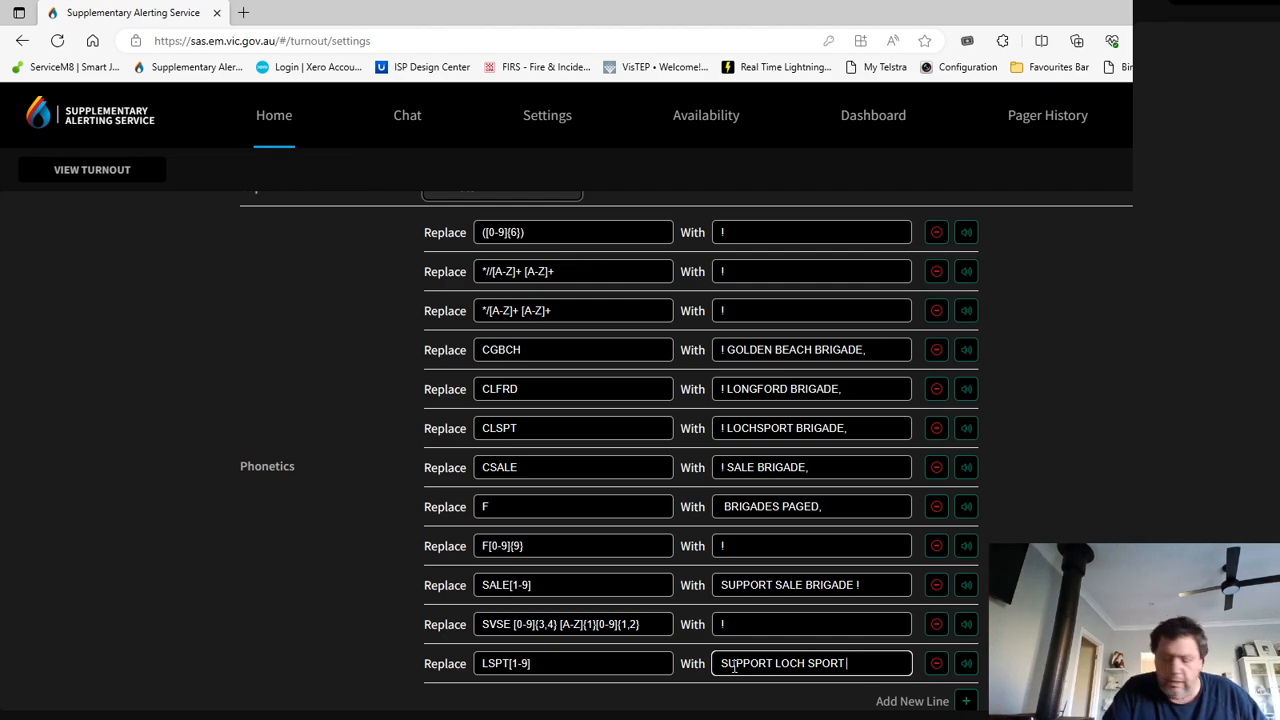
text( BR)
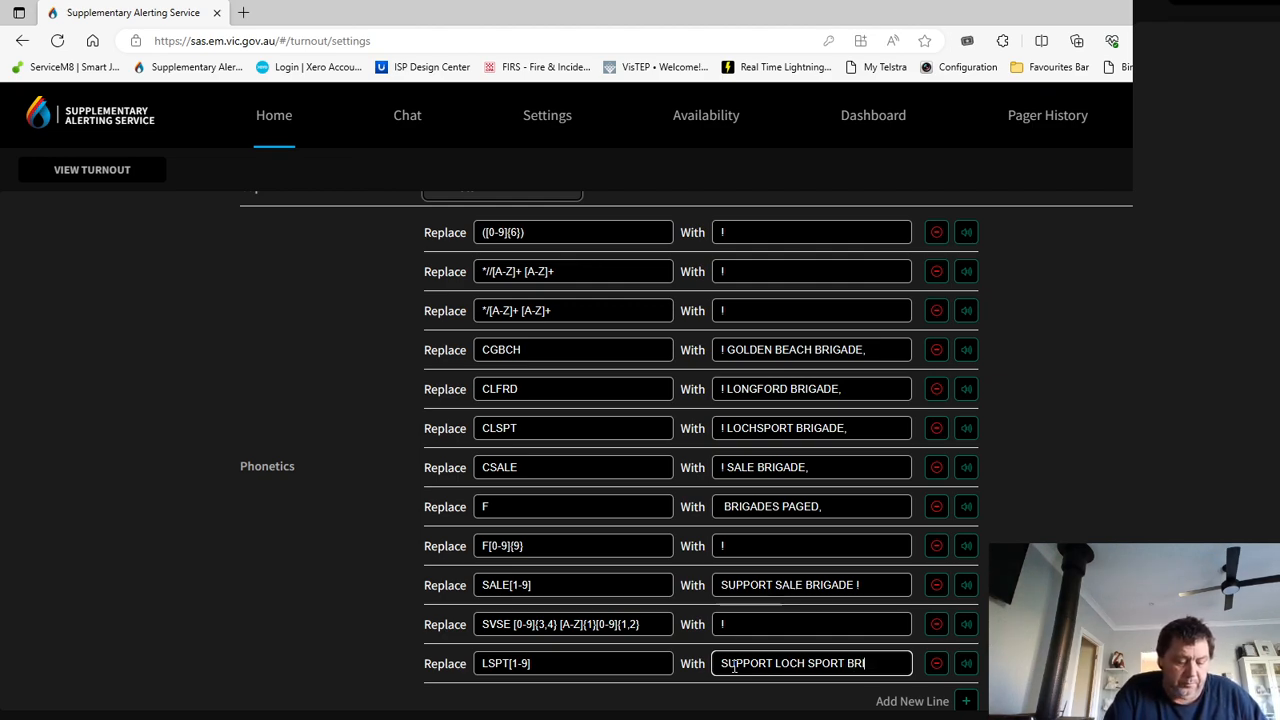
text(IA)
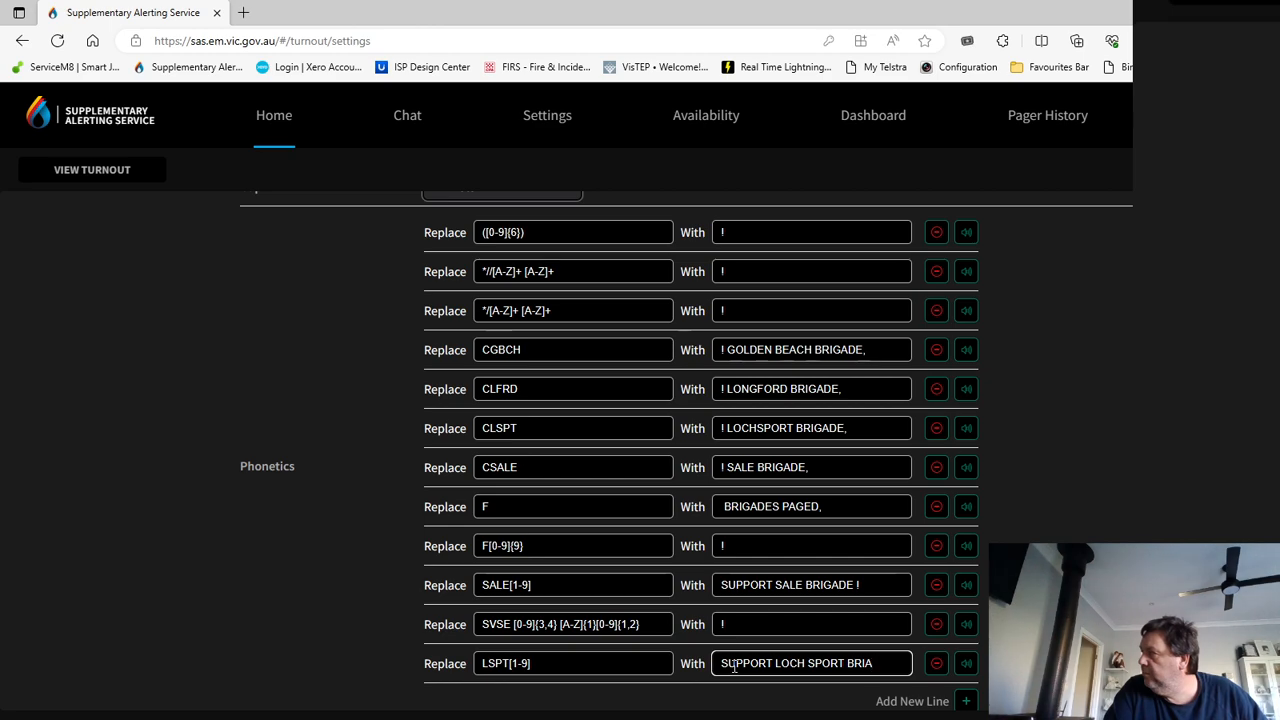
key(BackSpace)
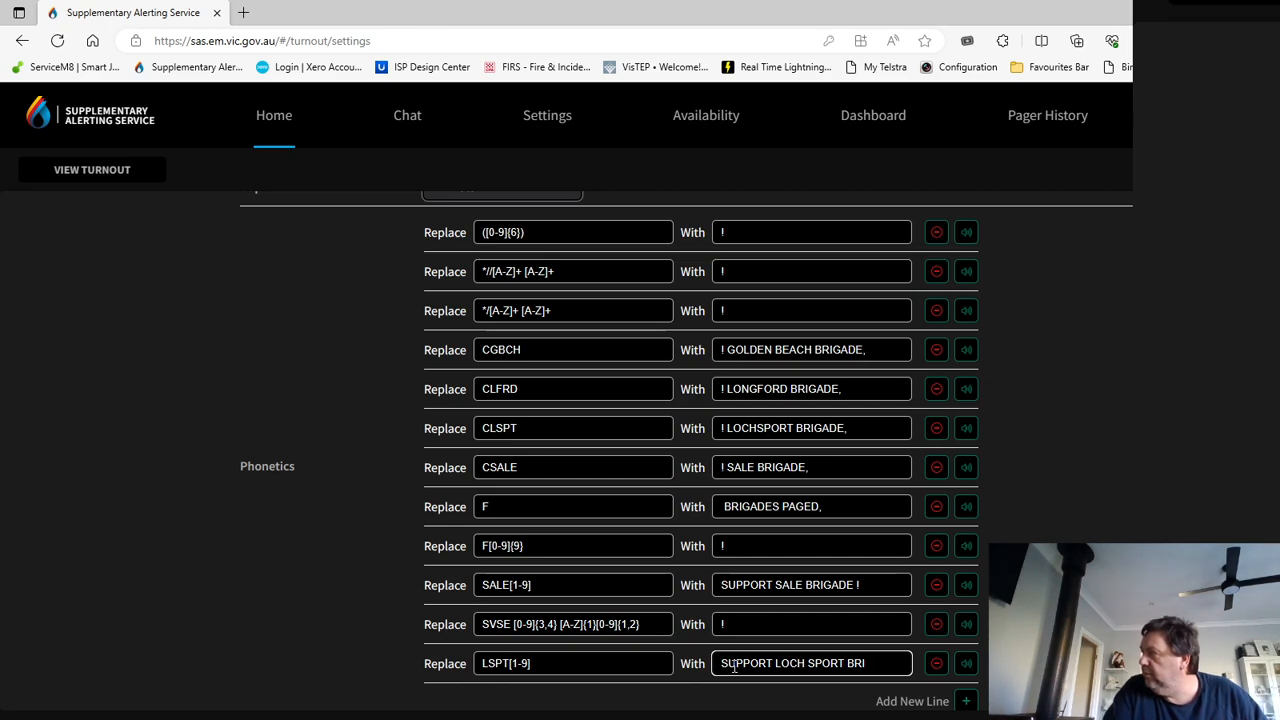
text(GADE )
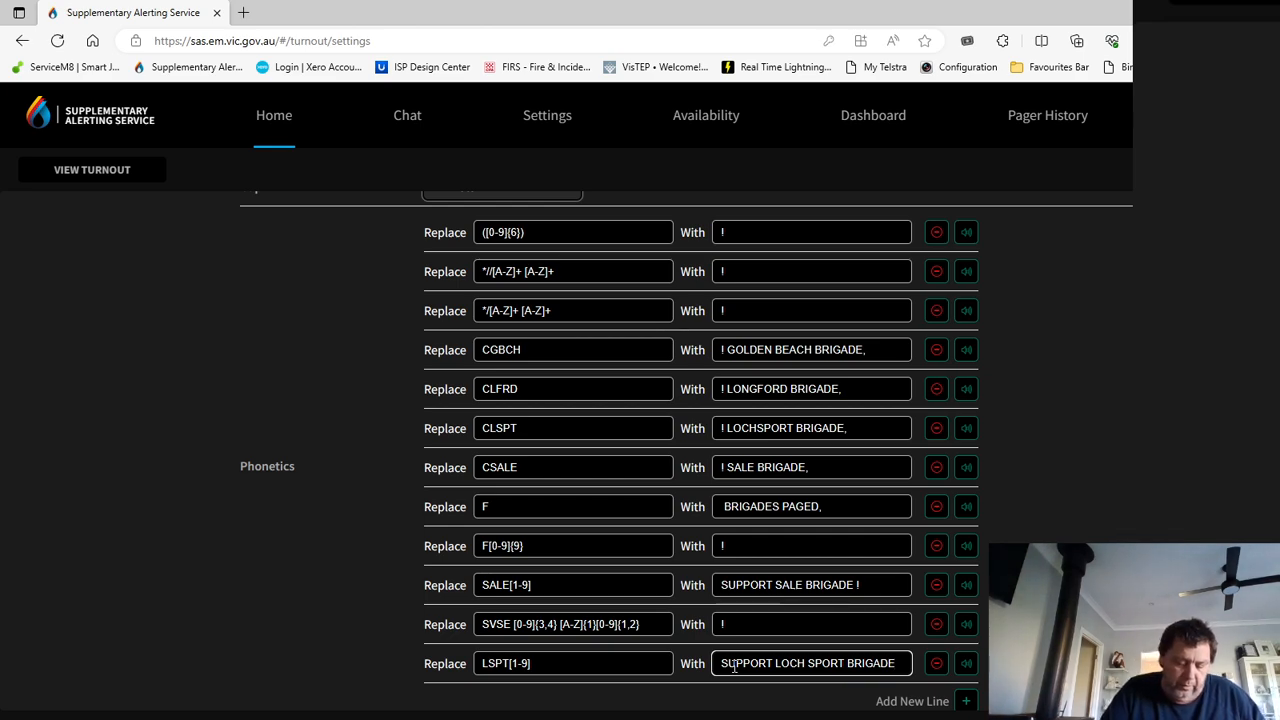
text(!)
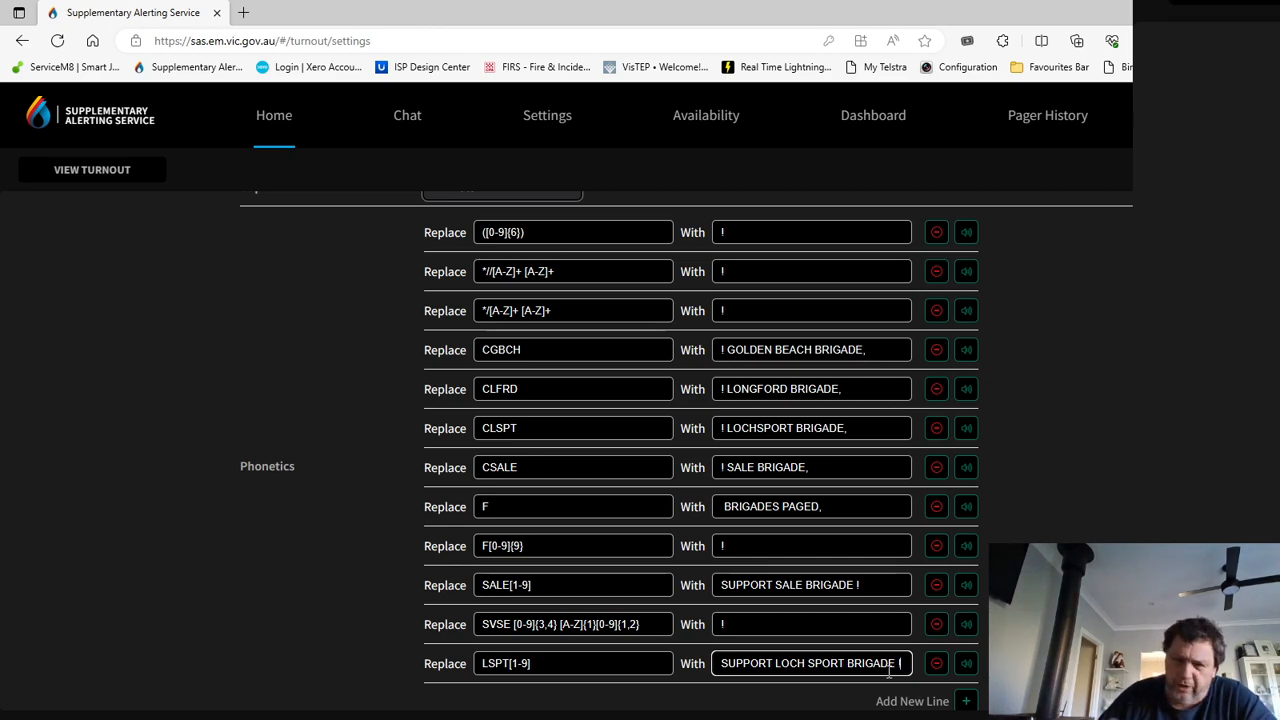
click(966, 663)
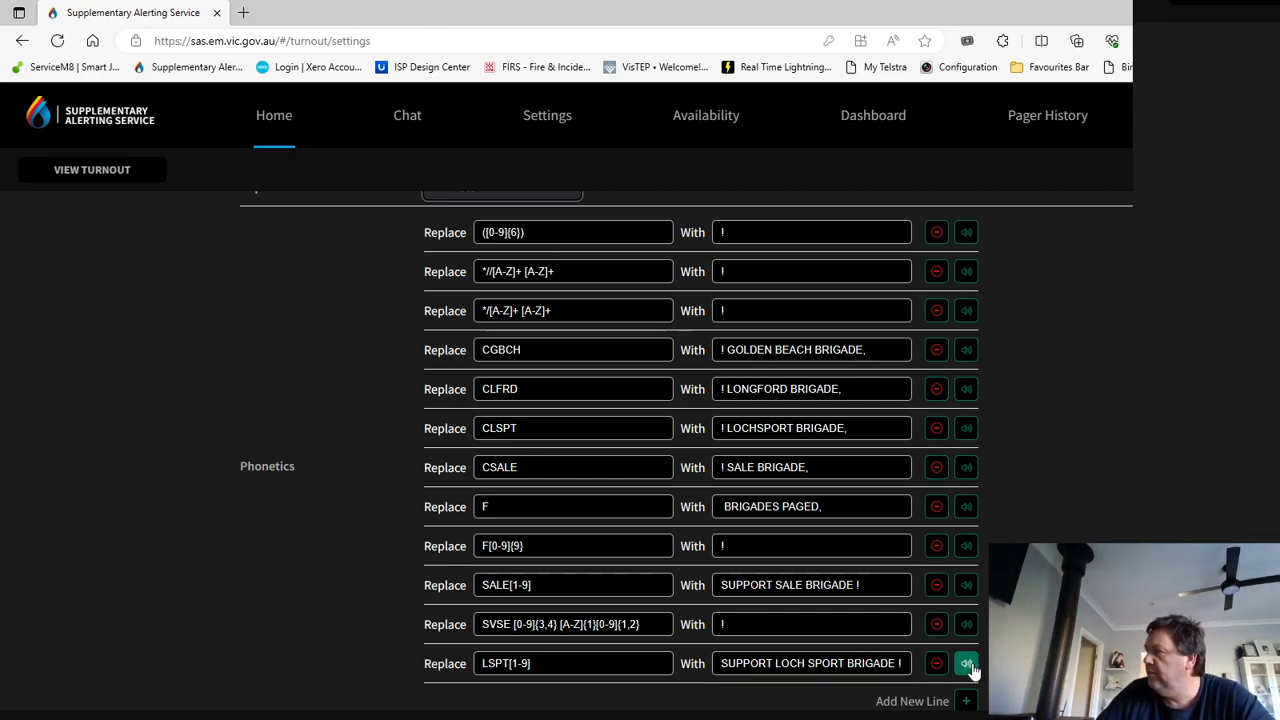
- Save the turnout settings, check the LSPT1 alert in the turnout view, and reopen the settings
scroll(1108, 485, up, 1)
scroll(1108, 485, up, 5)
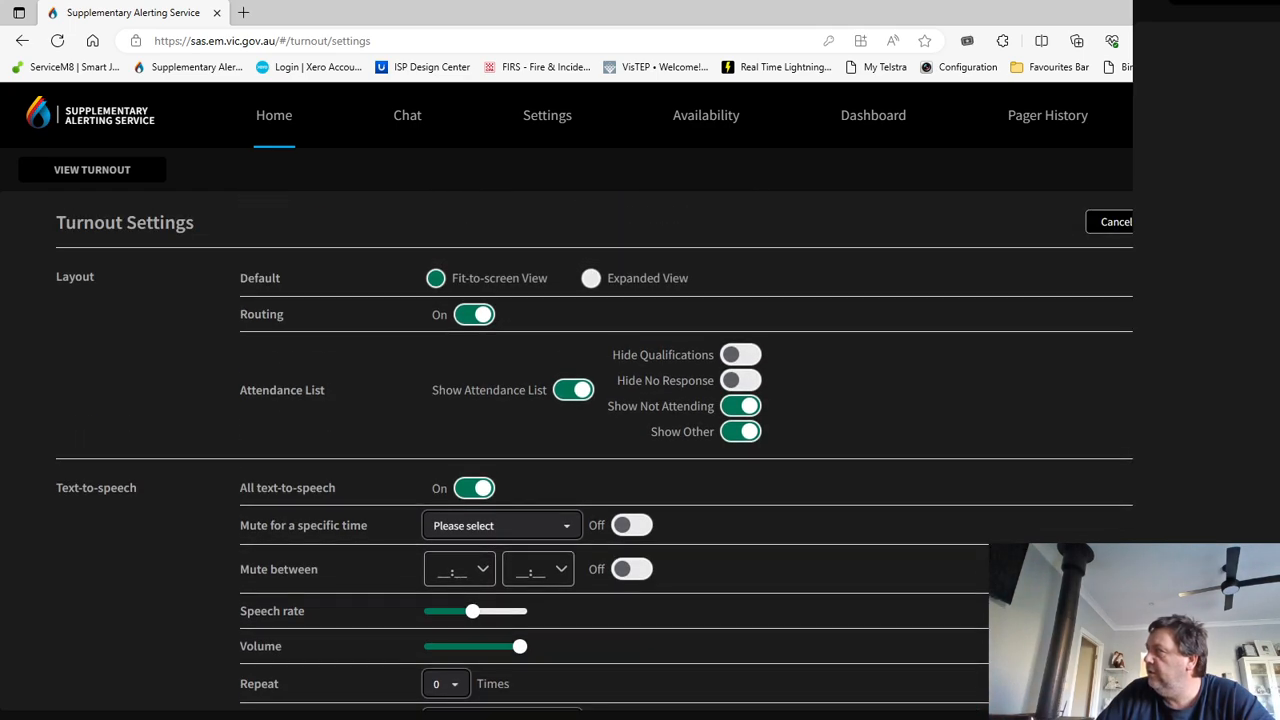
click(22, 42)
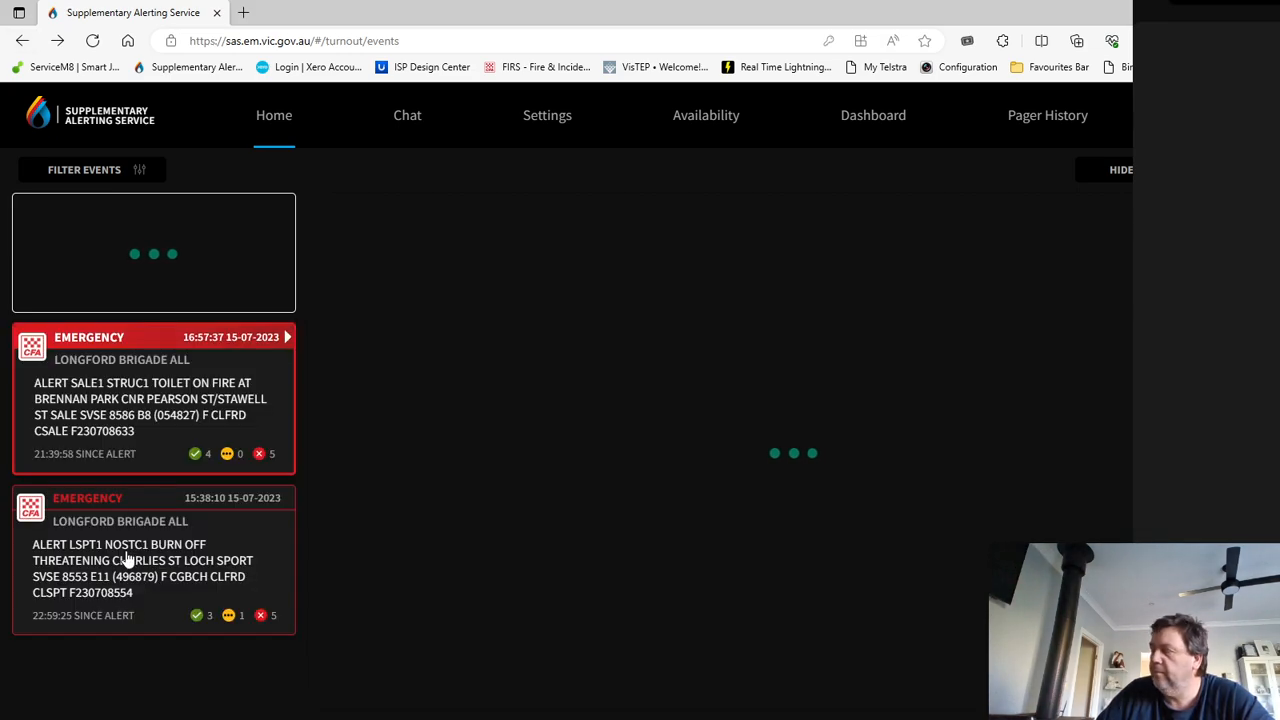
click(125, 560)
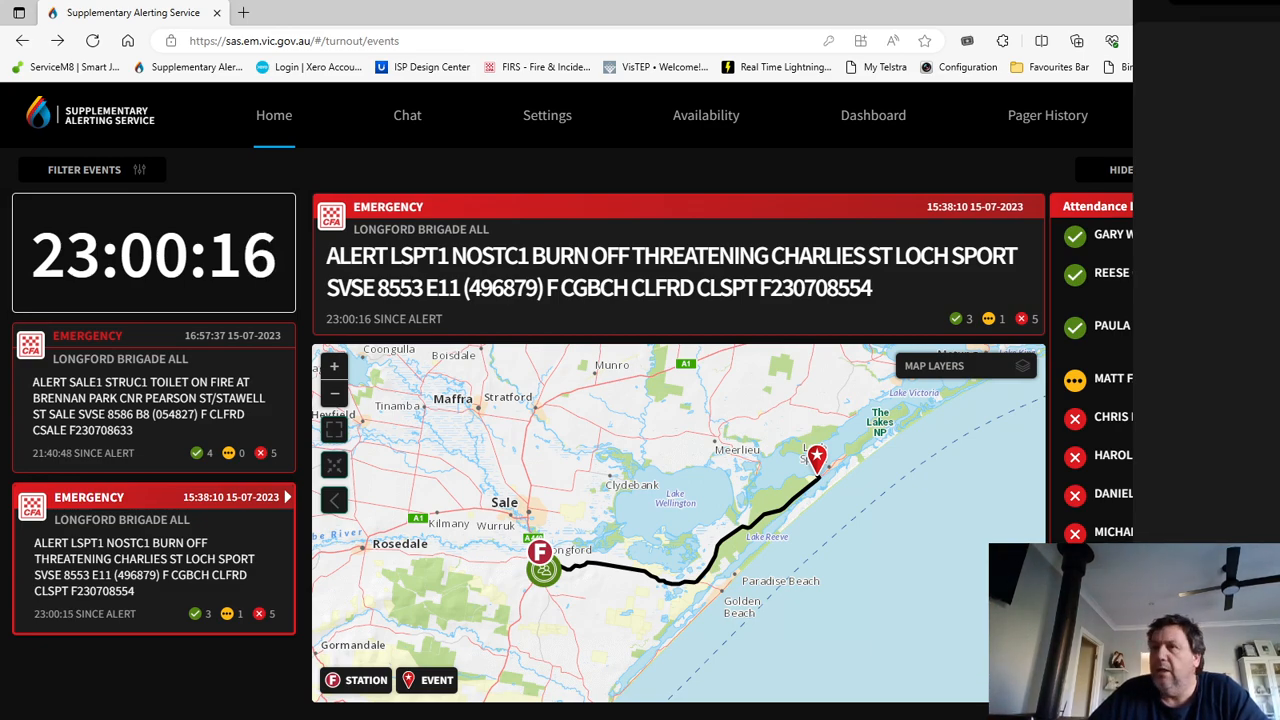
click(60, 44)
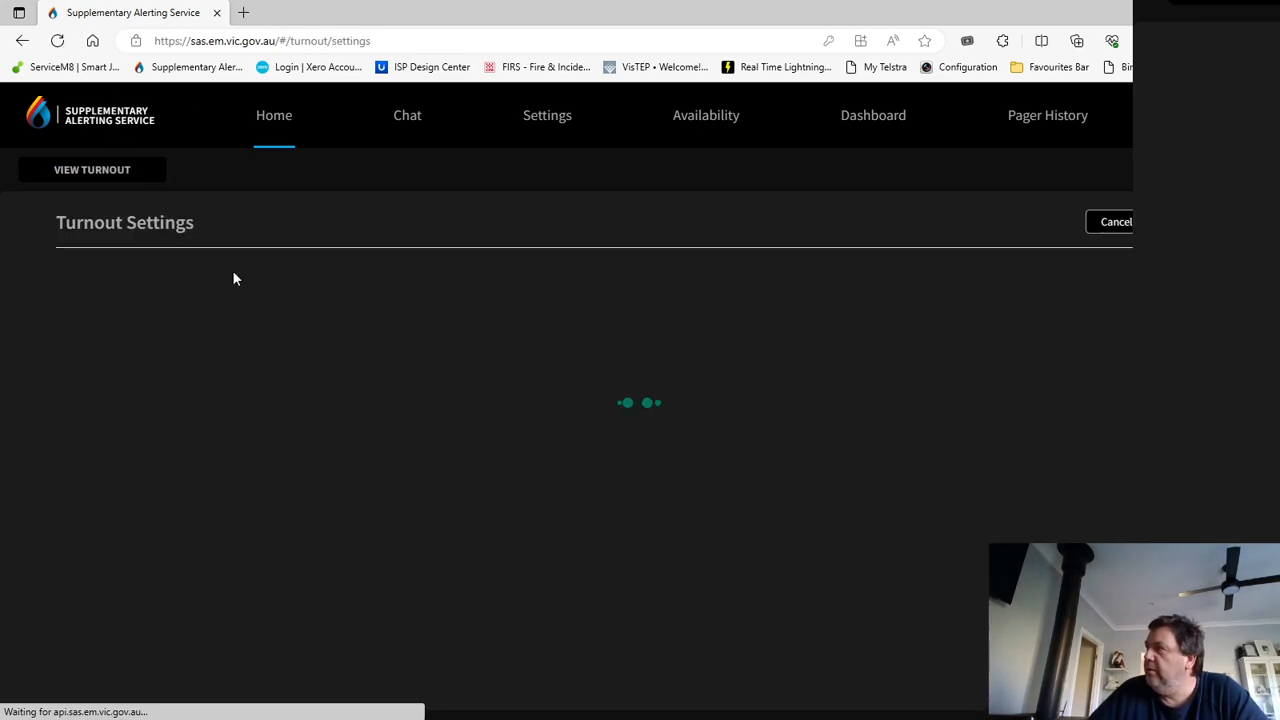
- Add a thirteenth phonetics line with "ALERT" as the text to replace
scroll(904, 557, down, 4)
scroll(906, 567, down, 2)
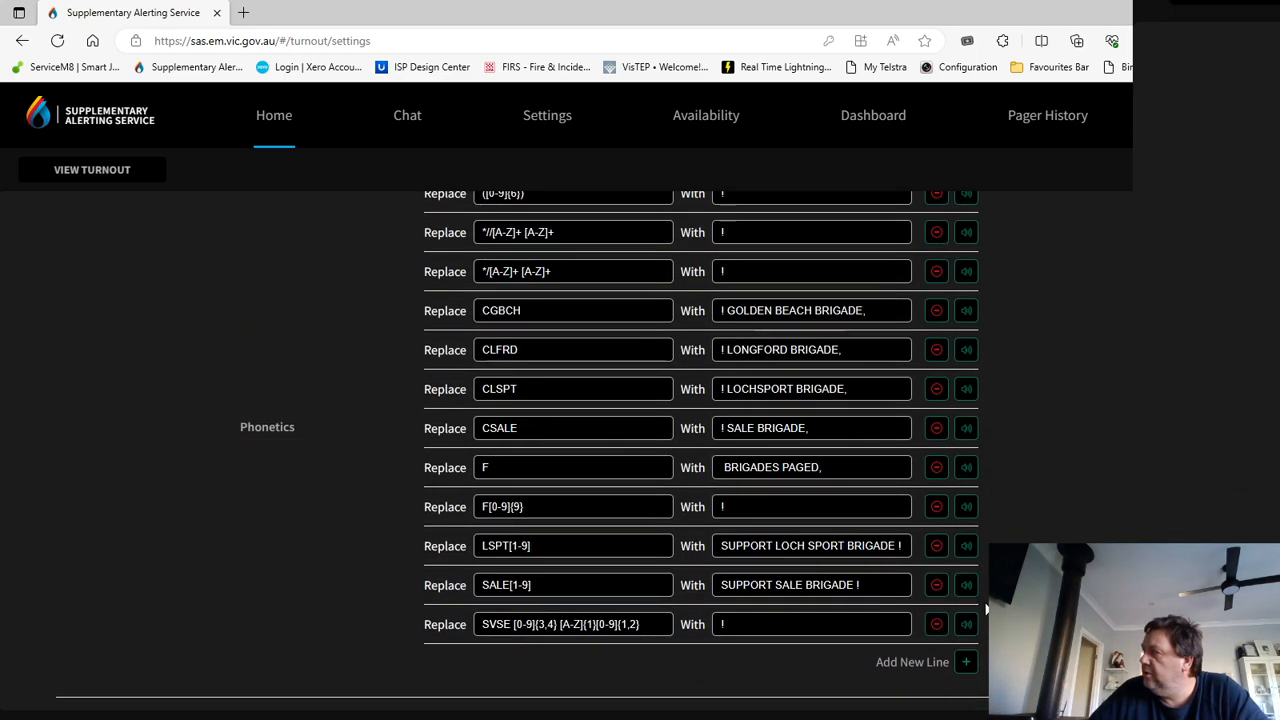
click(966, 662)
click(537, 644)
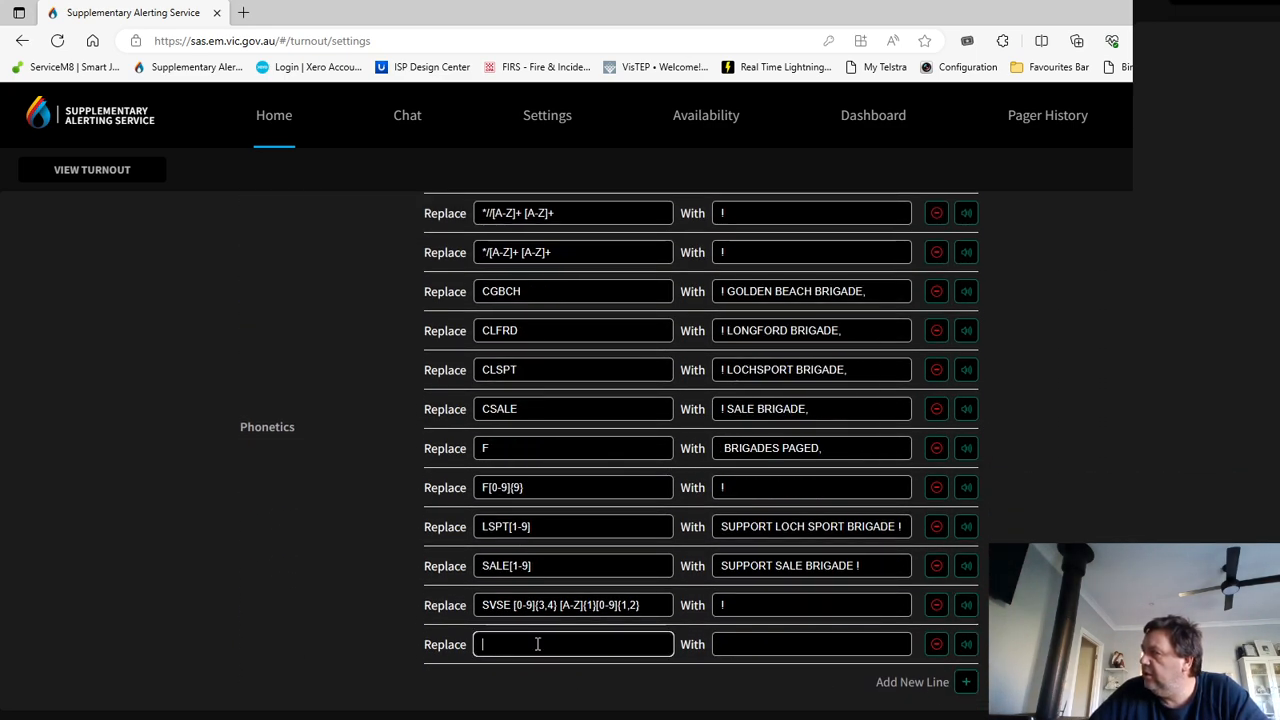
text(ALERT)
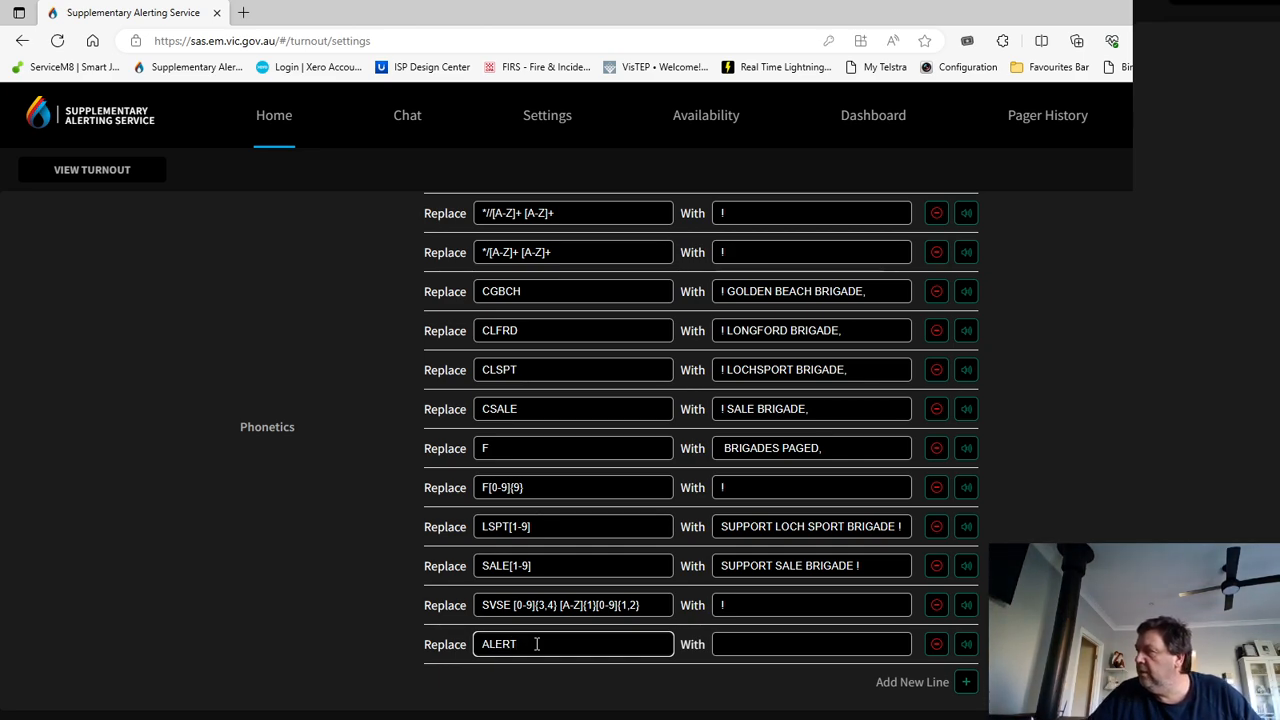
- Set the ALERT replacement to "EMERGENTCY ALERT !" and preview its speech
click(735, 646)
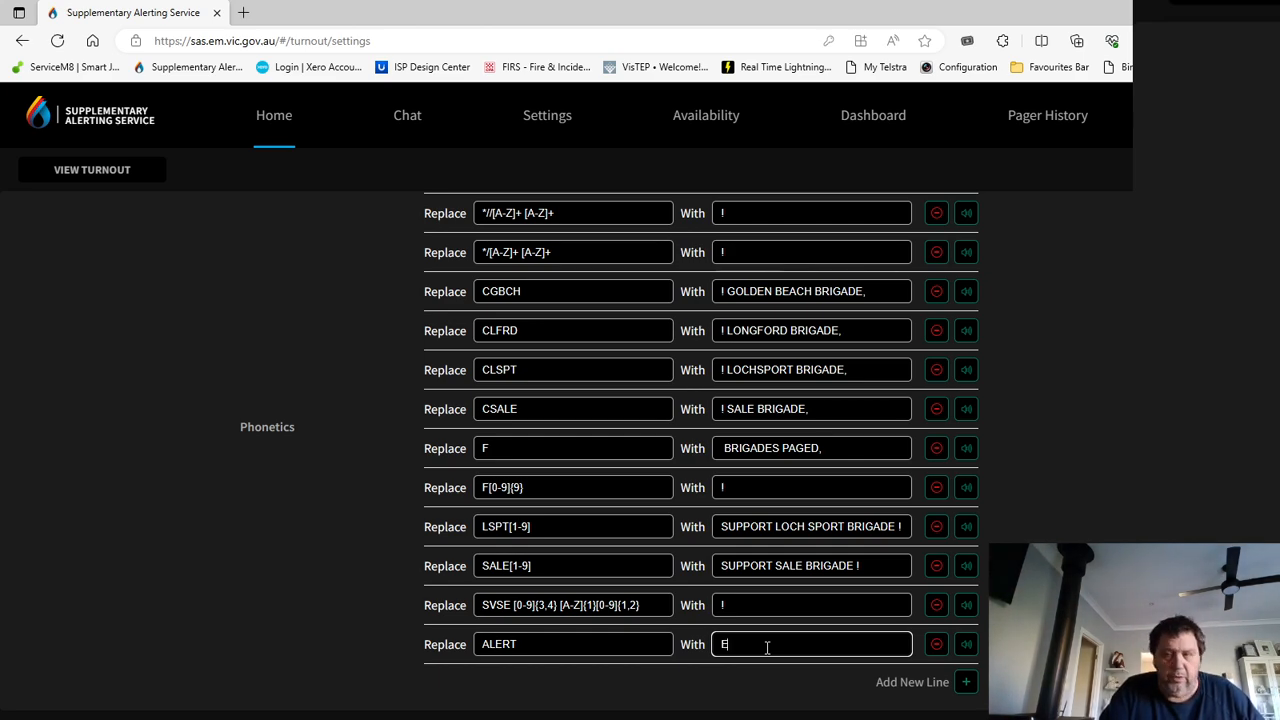
text(MERG)
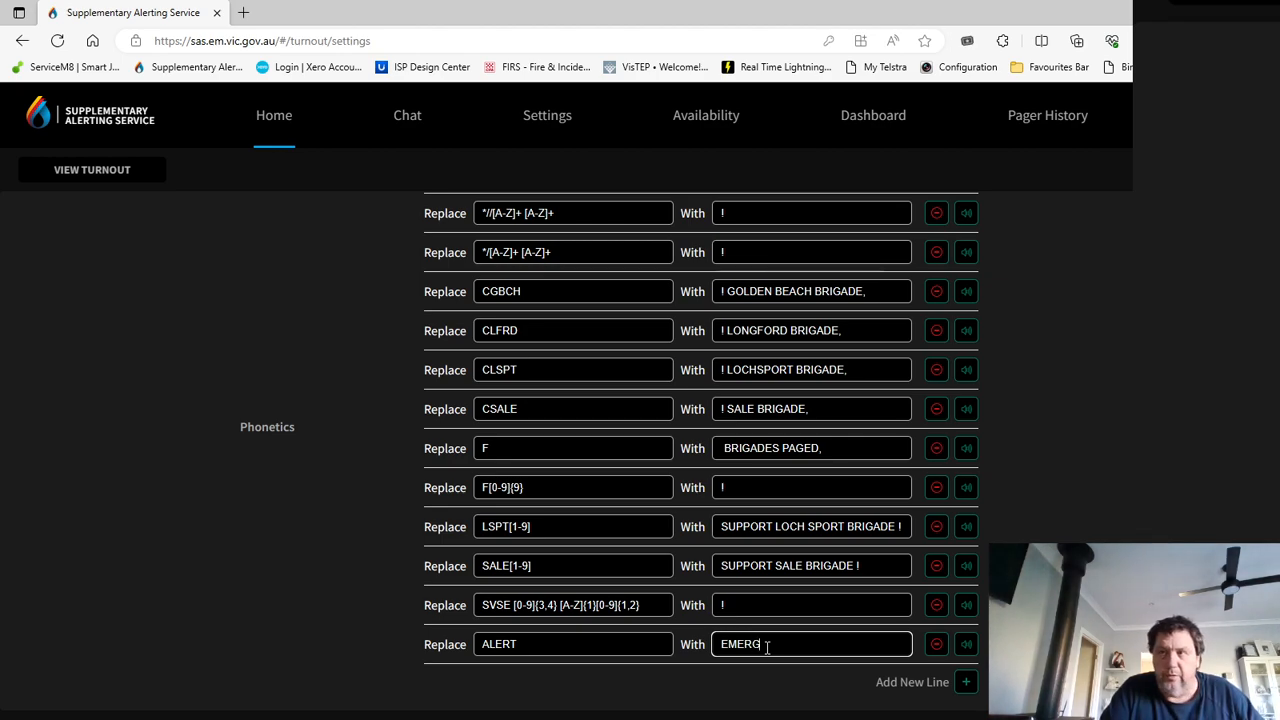
text(EN)
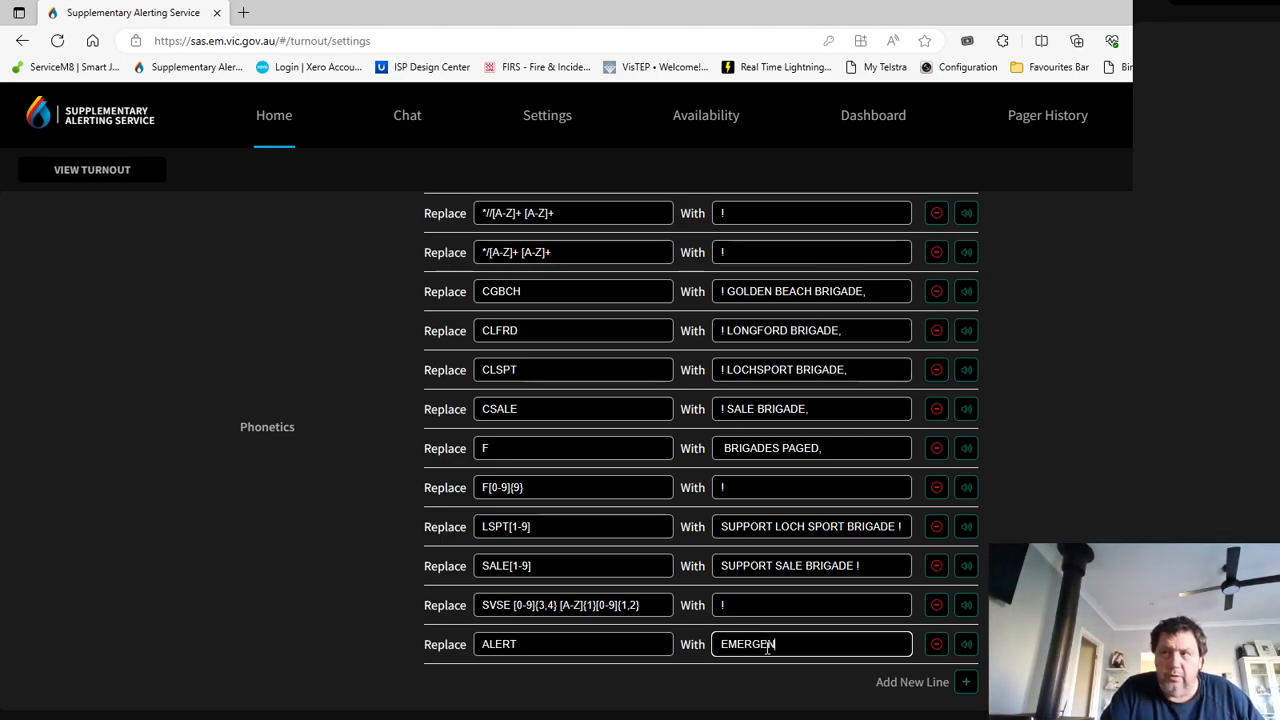
text(TCY)
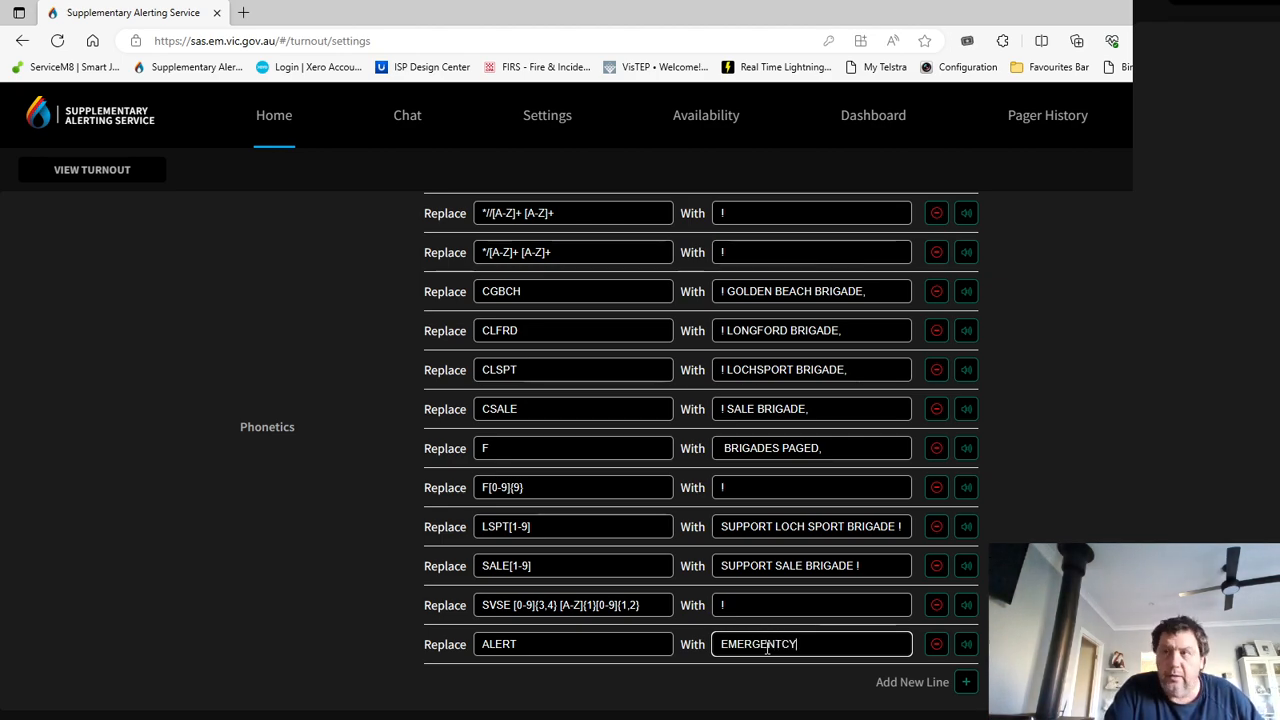
text( AL)
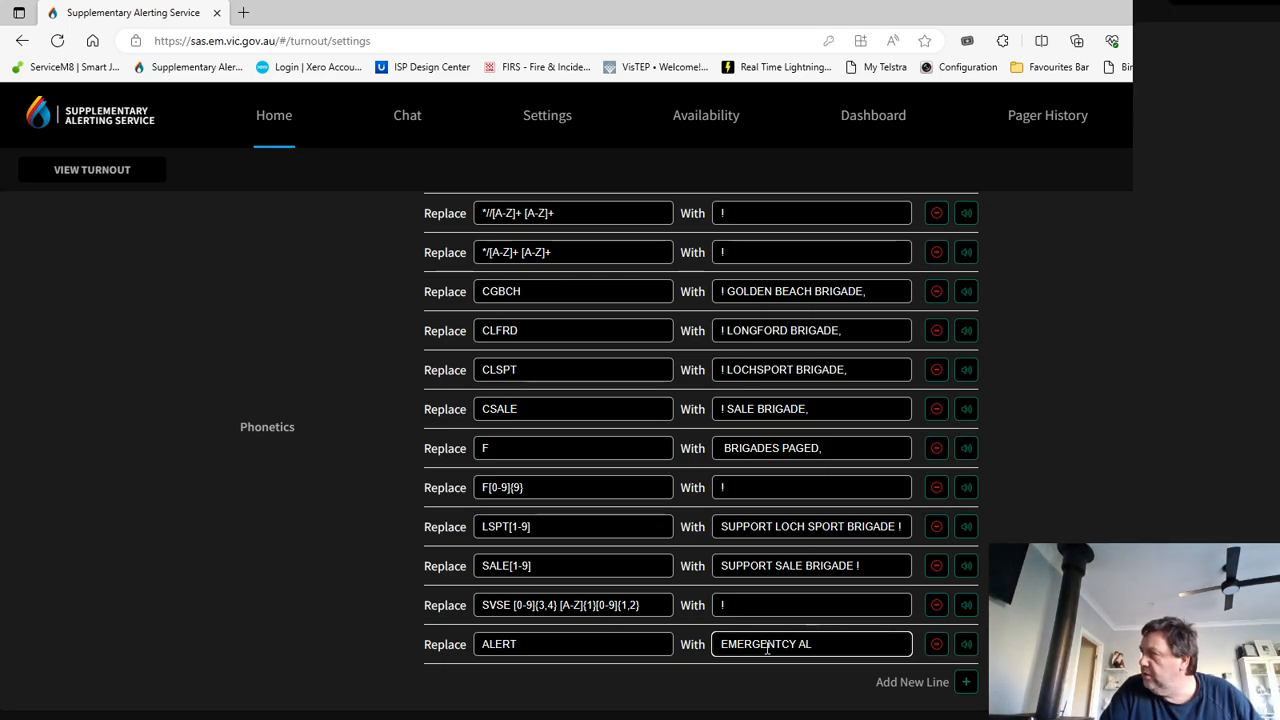
text(ERT)
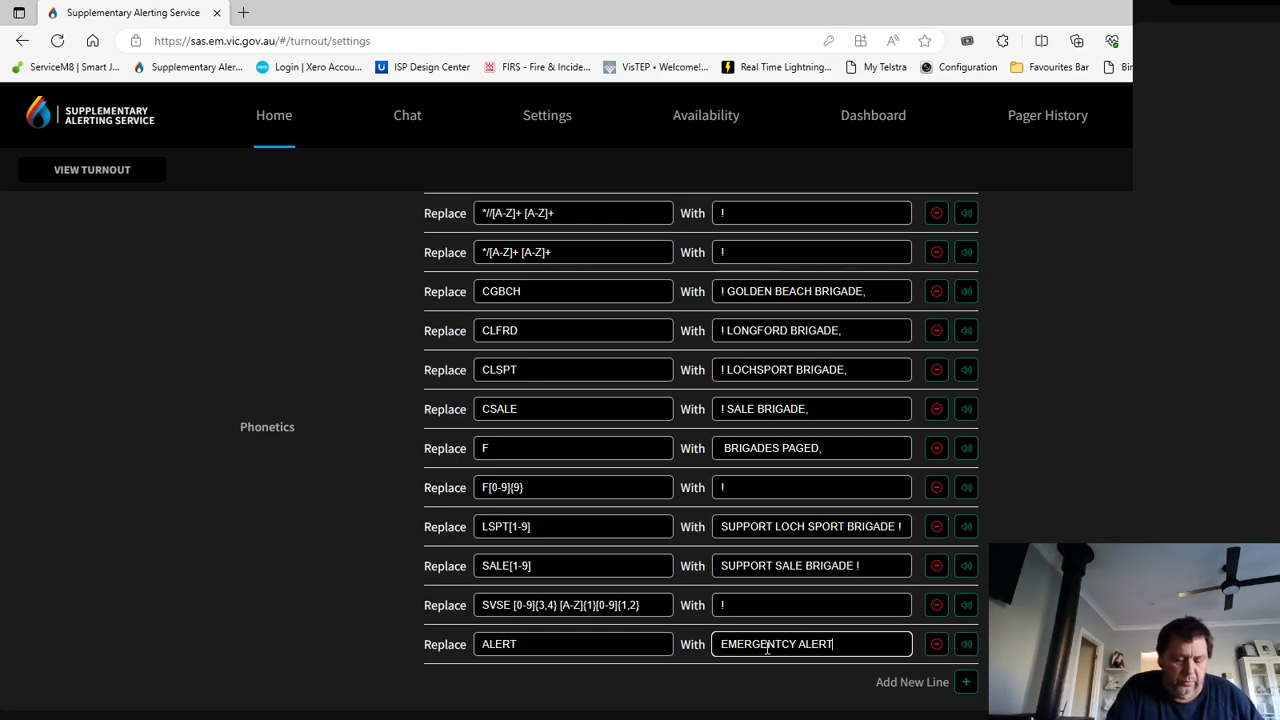
text( !)
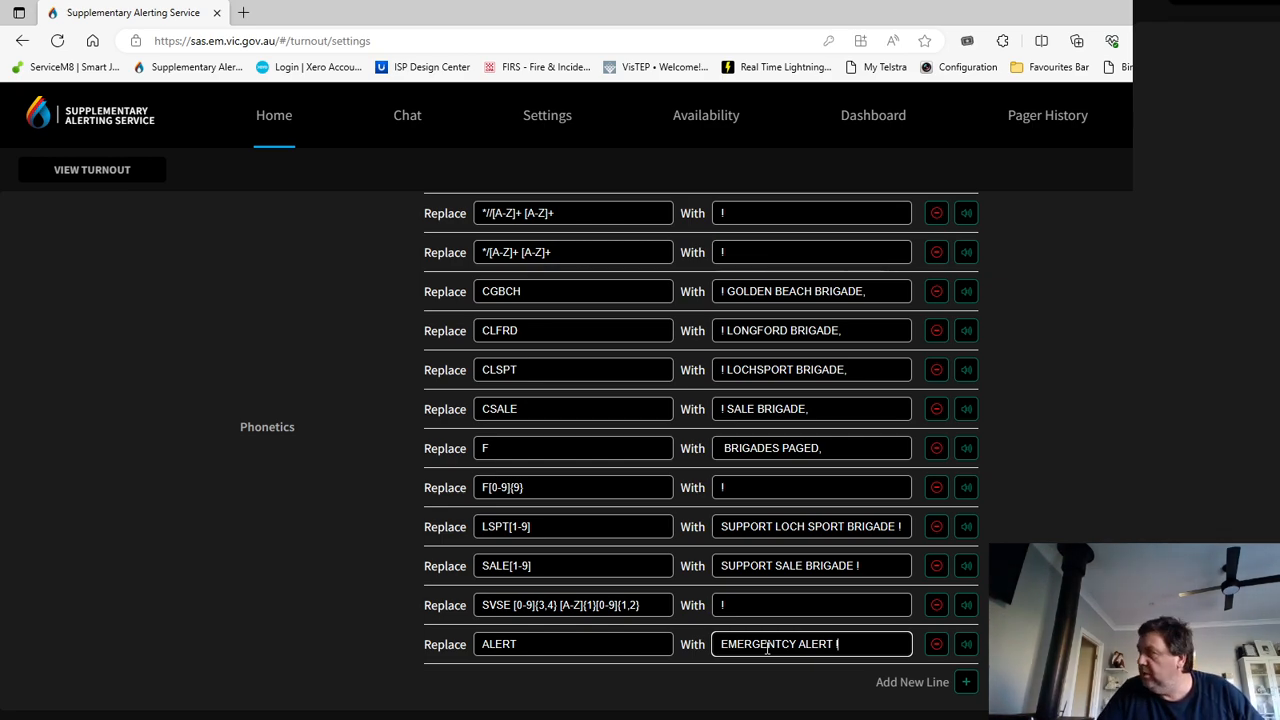
click(970, 648)
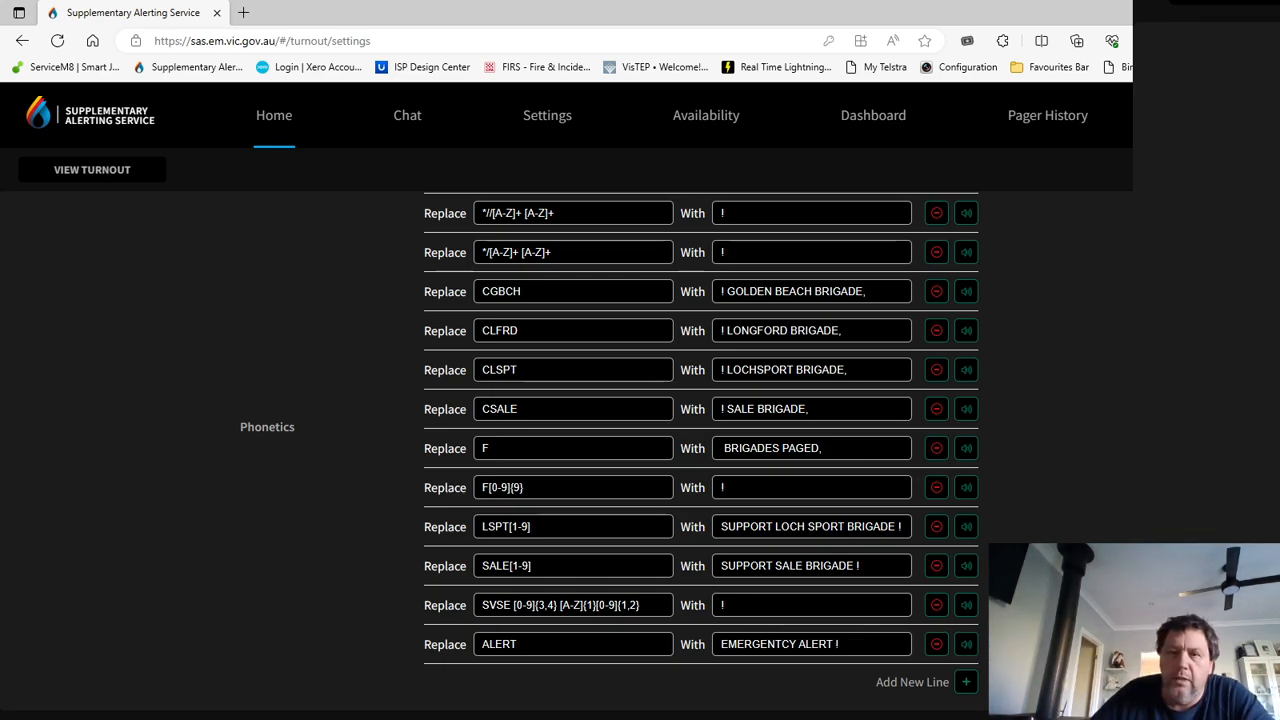
- Save the turnout settings with the ALERT replacement and check the SALE1 and LSPT1 alerts in the turnout view
scroll(1116, 318, up, 10)
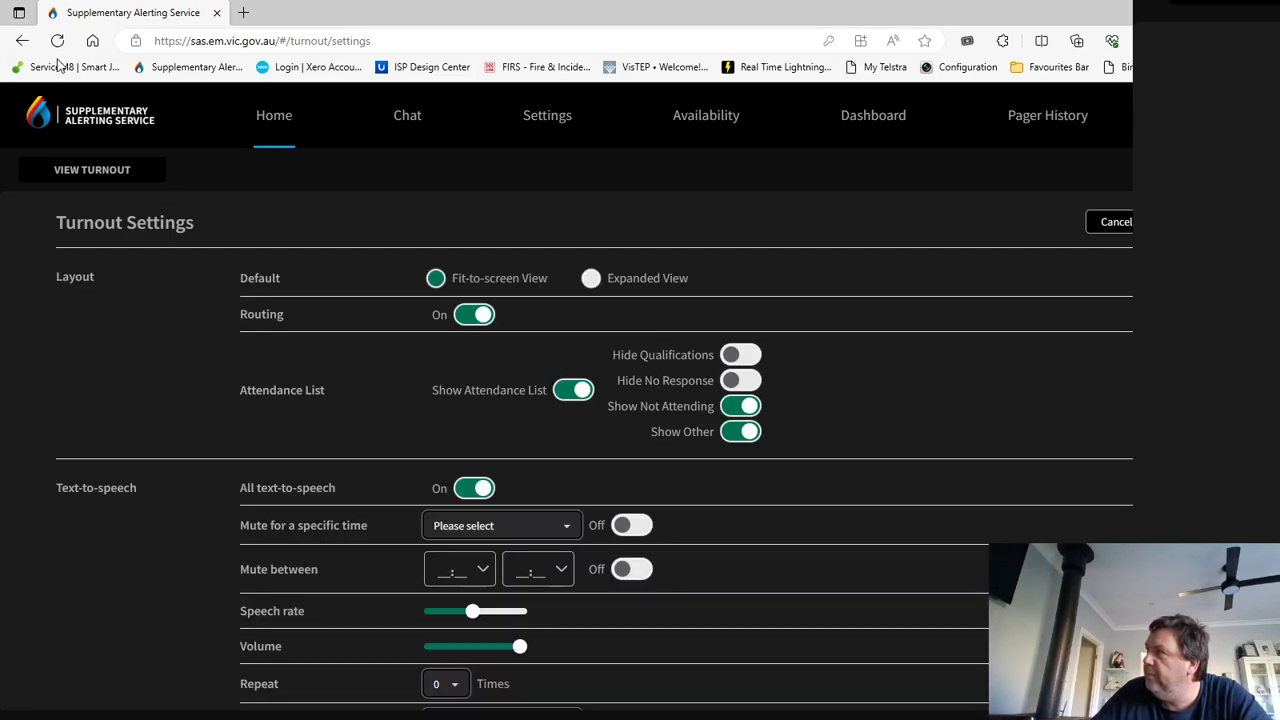
click(22, 41)
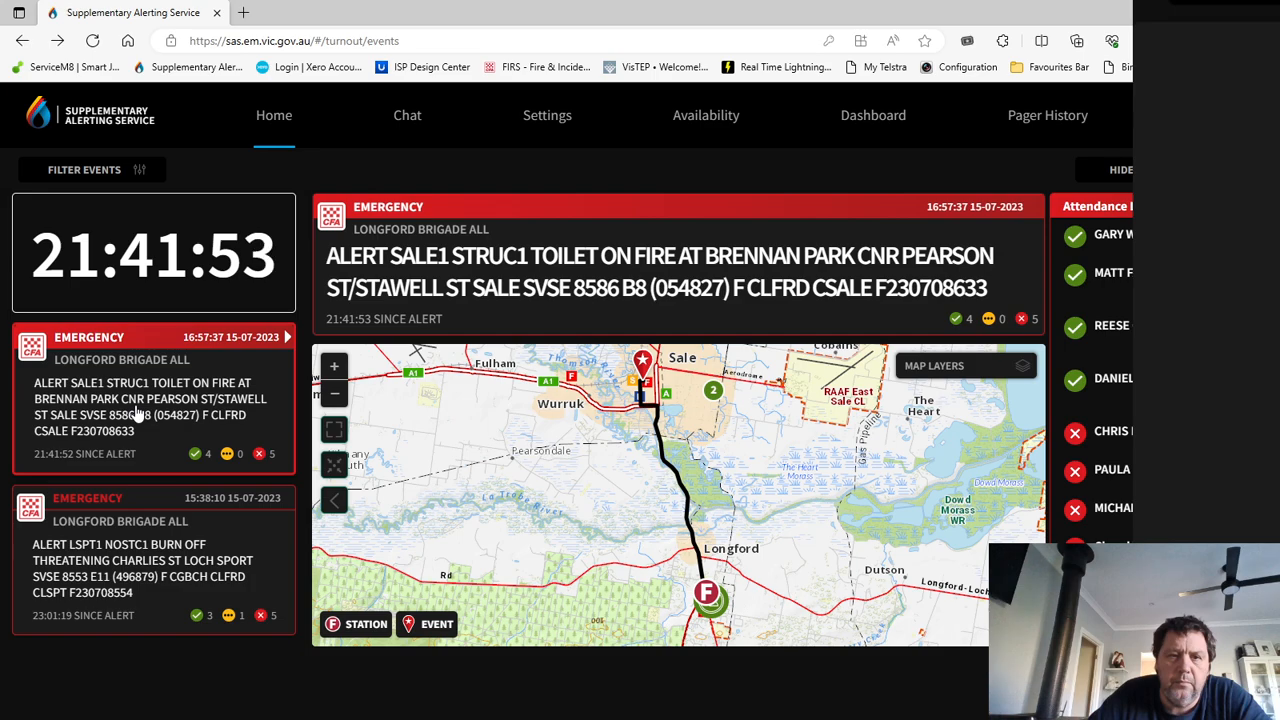
click(122, 580)
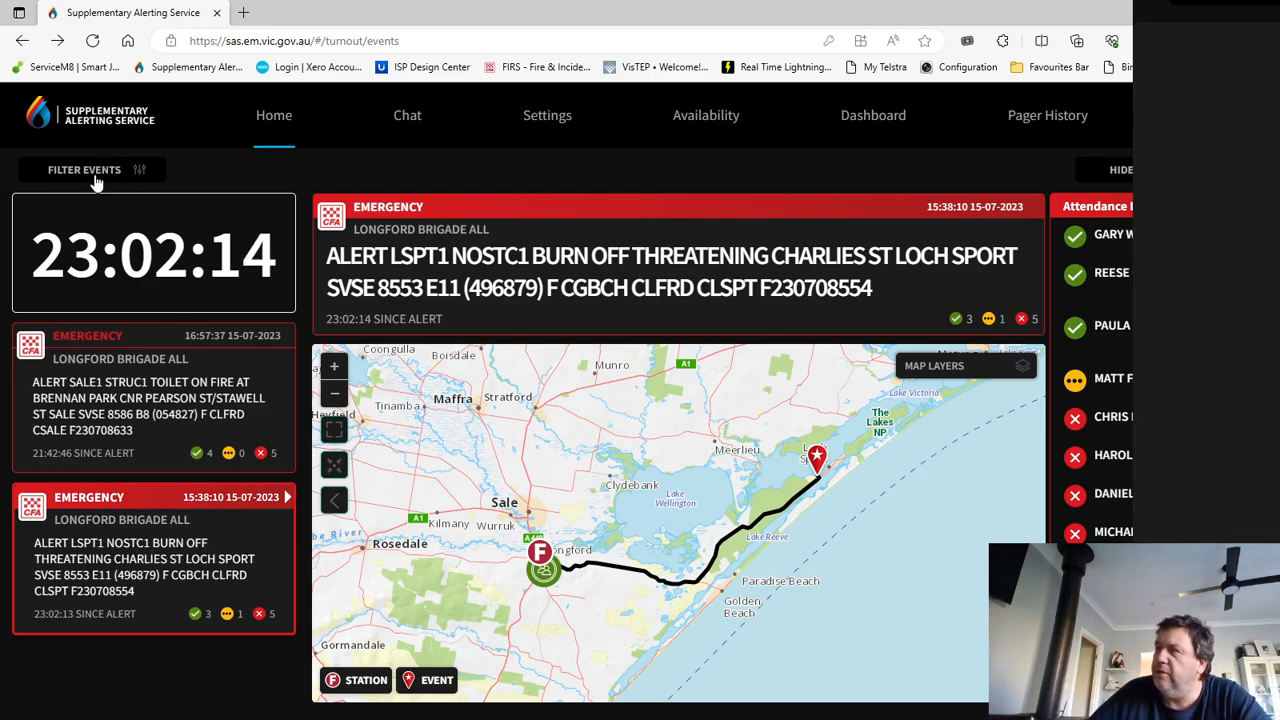
- Reopen the turnout settings and add a phonetics line with "STRUC1" as the text to replace
click(57, 42)
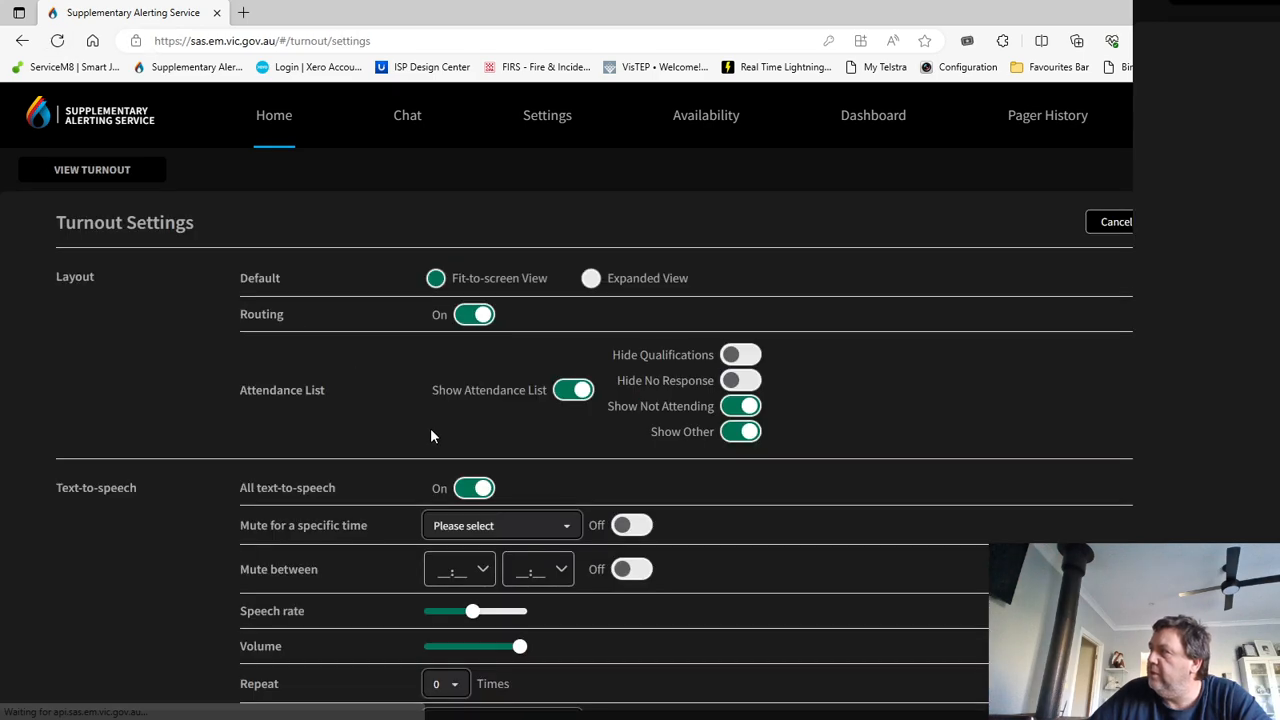
scroll(550, 559, down, 10)
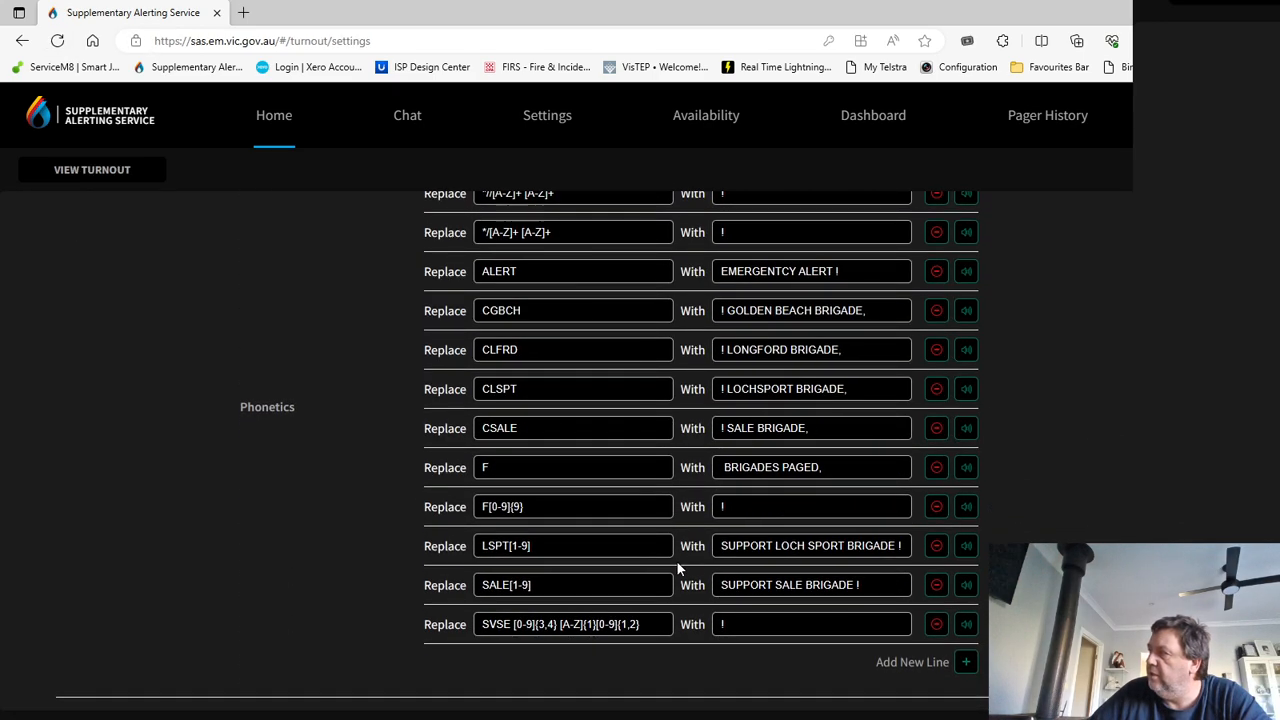
click(966, 662)
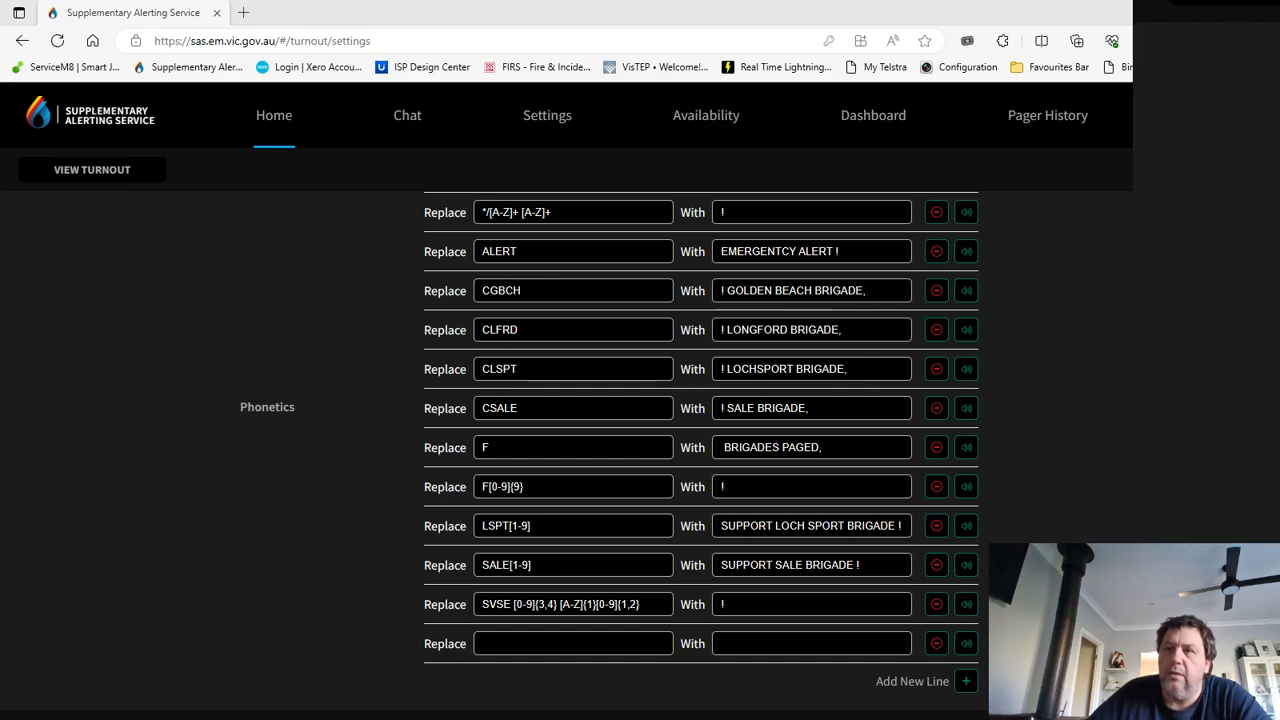
click(512, 641)
right_click(507, 645)
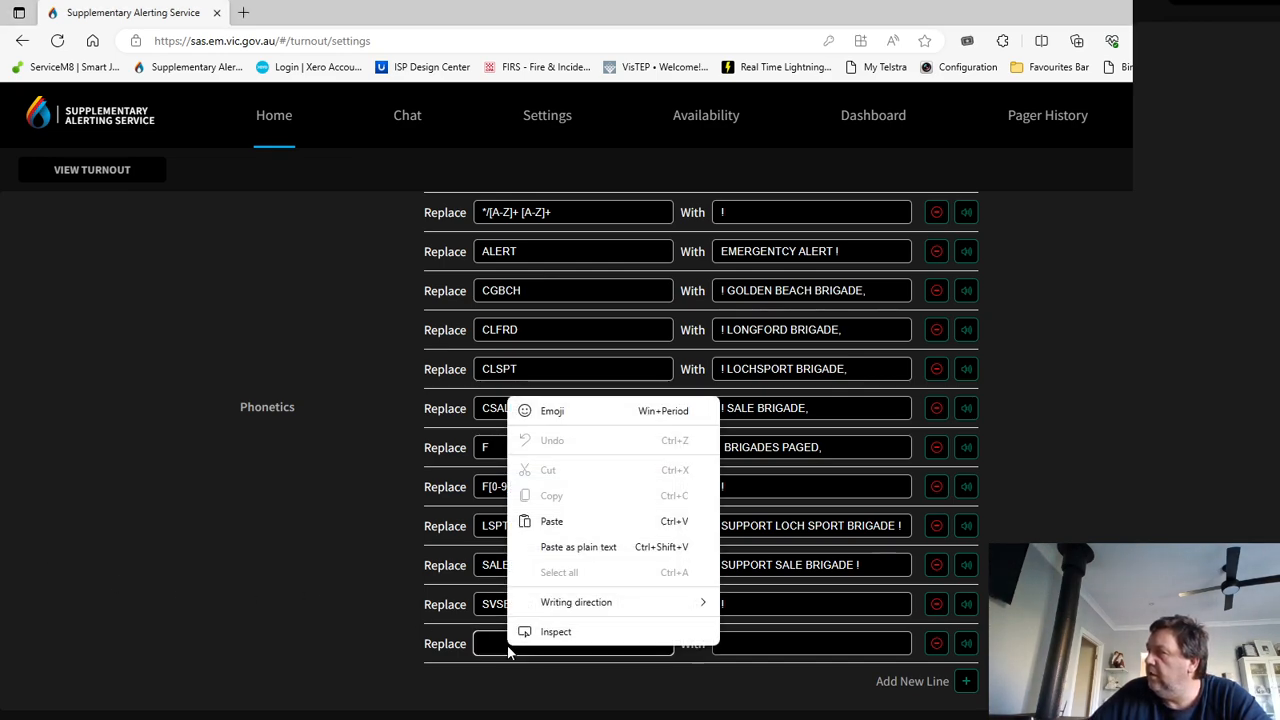
click(549, 522)
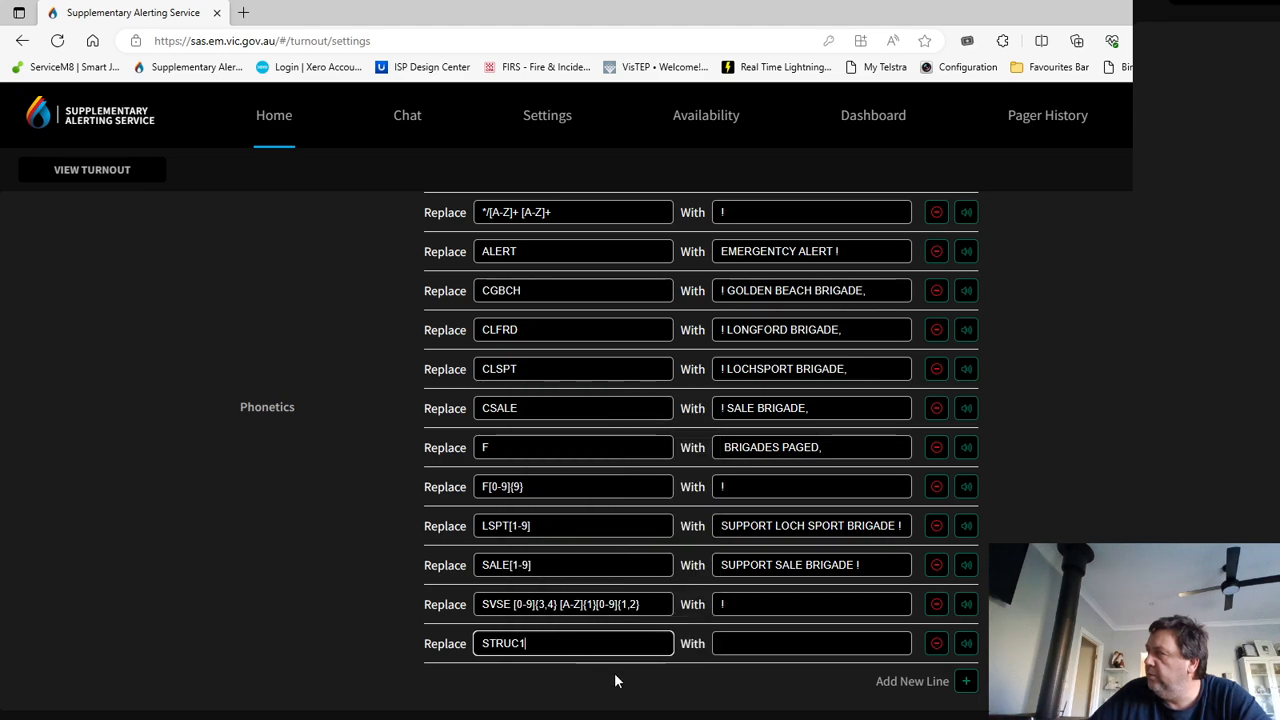
- Set the STRUC1 replacement to "STRUCTURAL FIRE CODE 1 !" and preview its speech
click(749, 643)
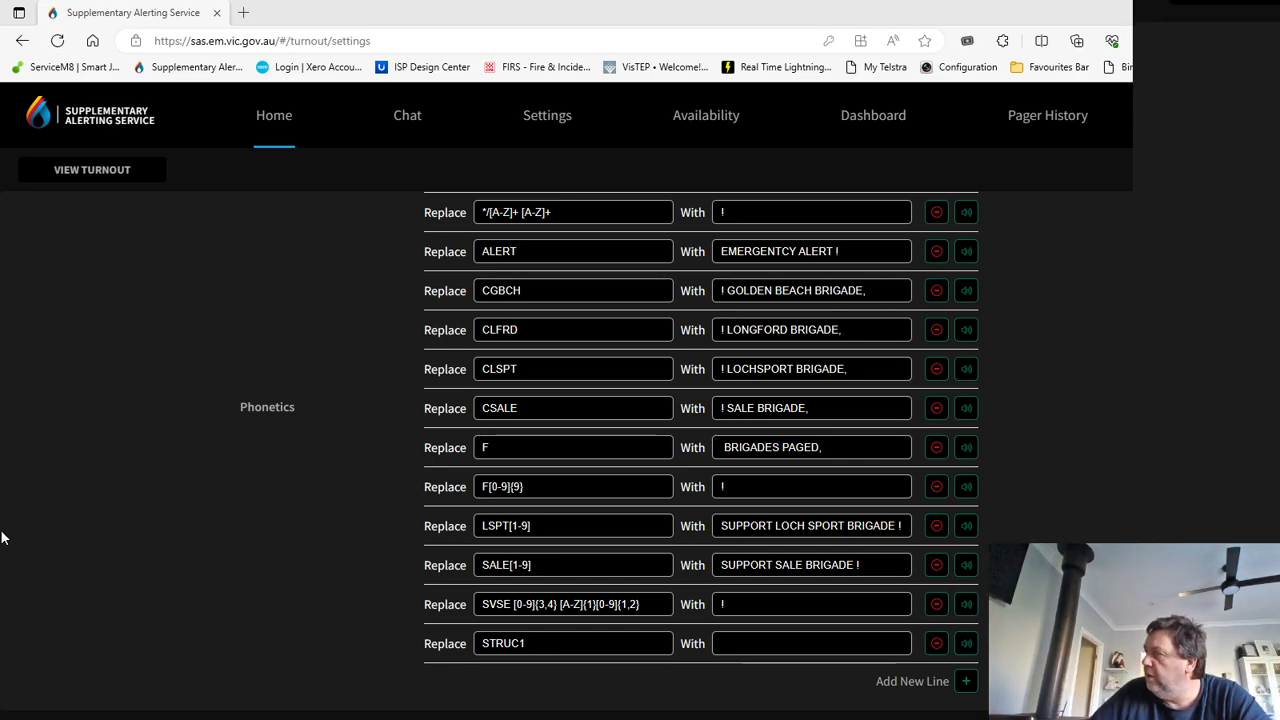
click(738, 645)
right_click(732, 645)
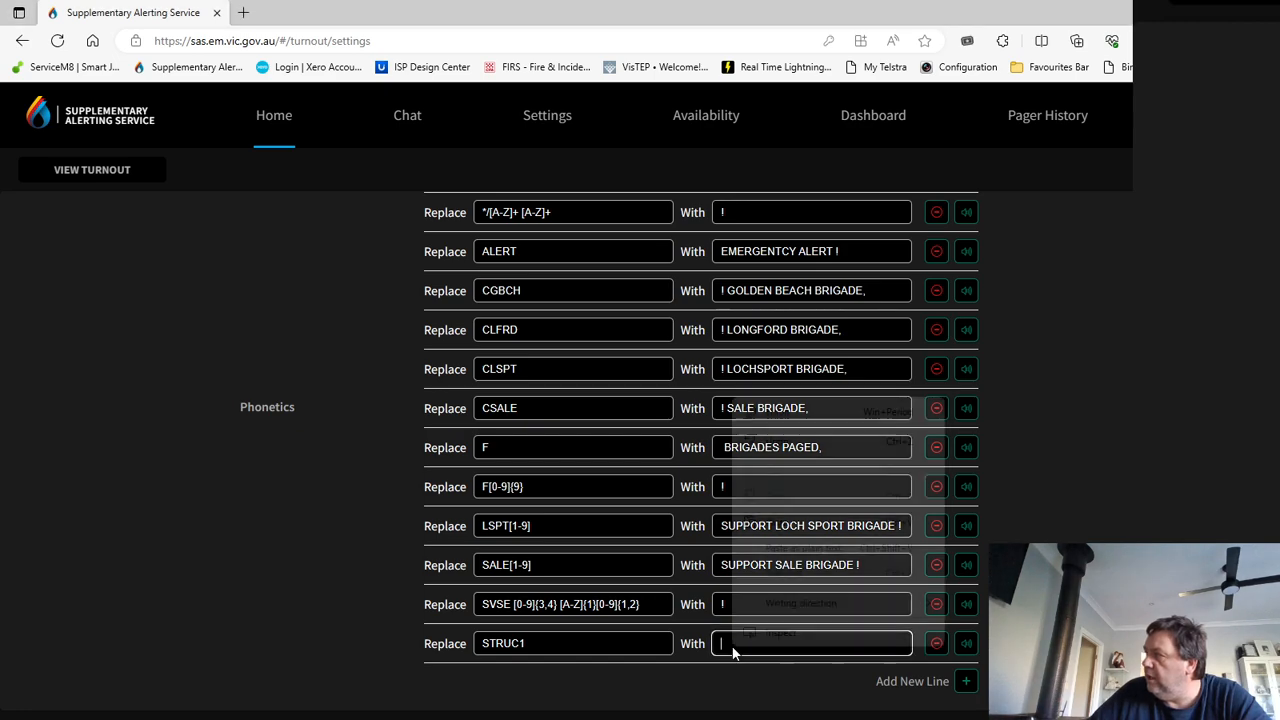
click(797, 522)
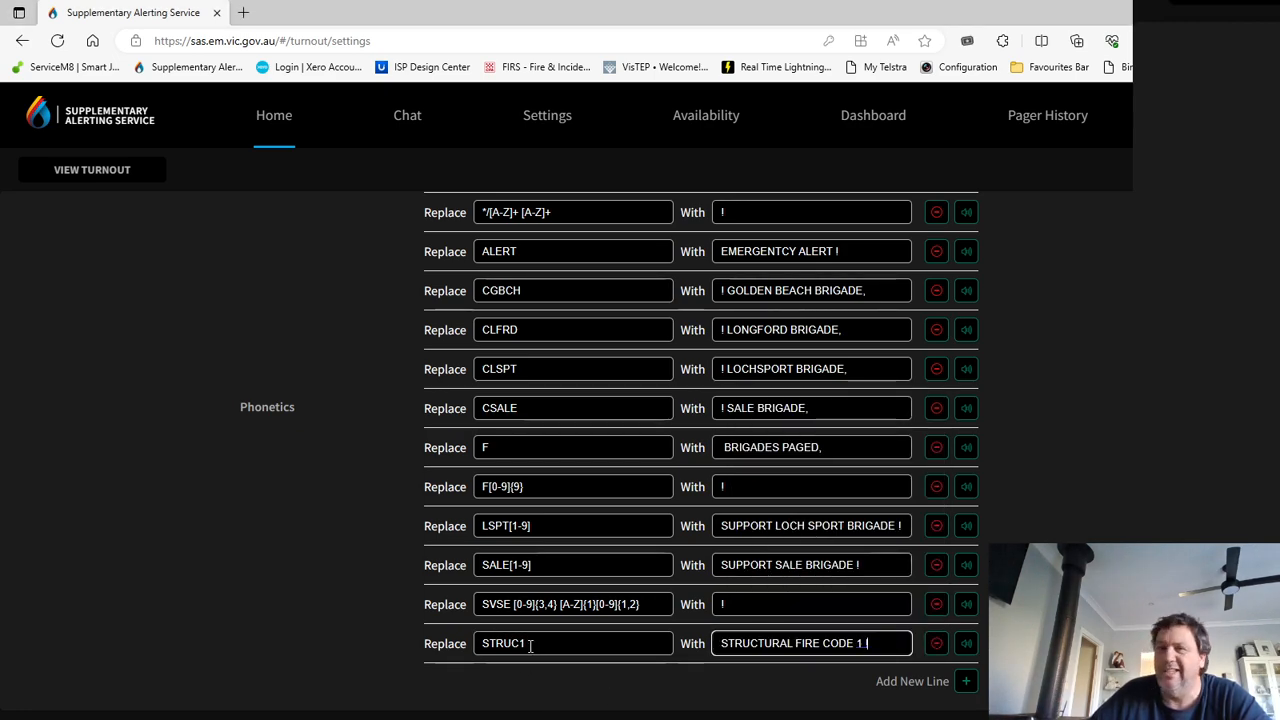
key(BackSpace)
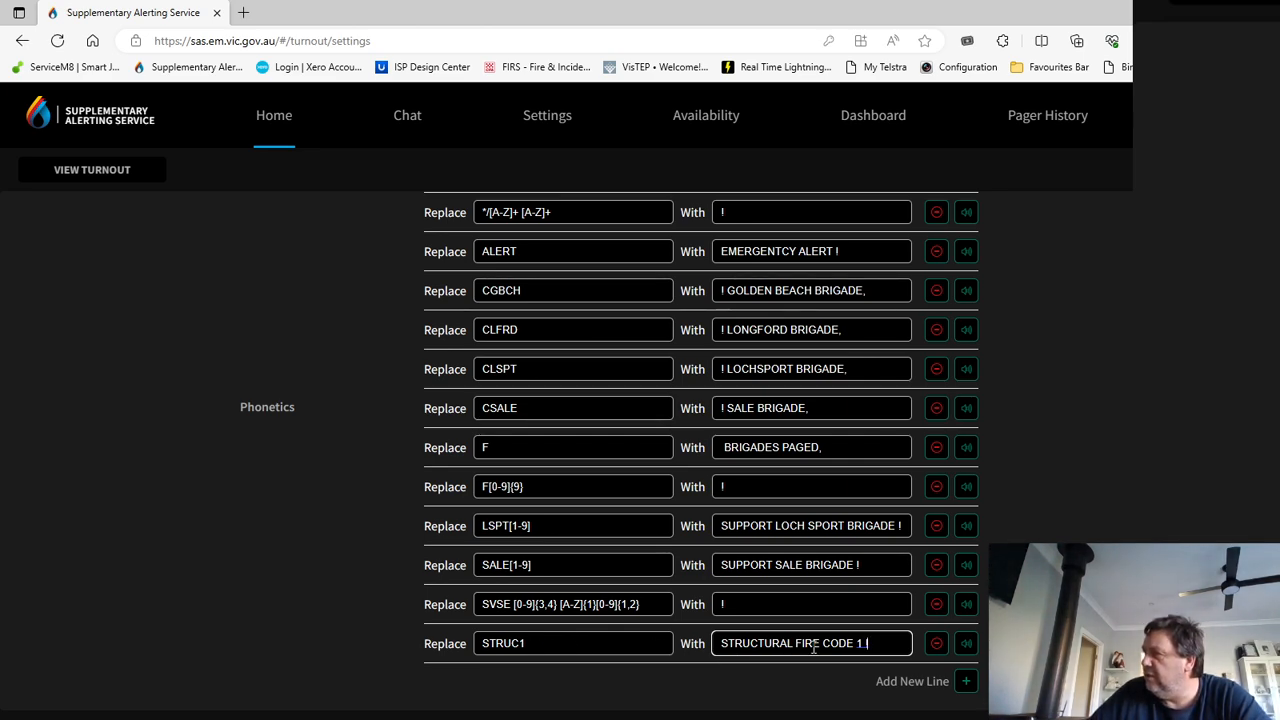
text(!)
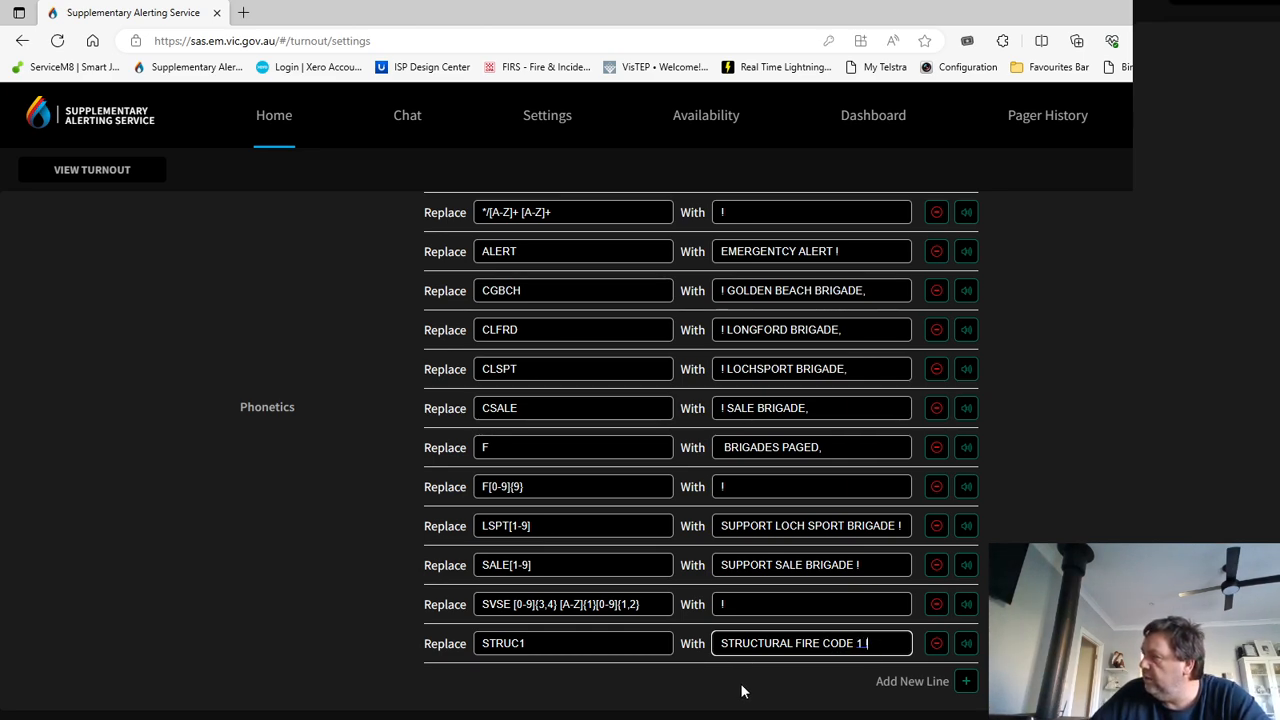
click(966, 643)
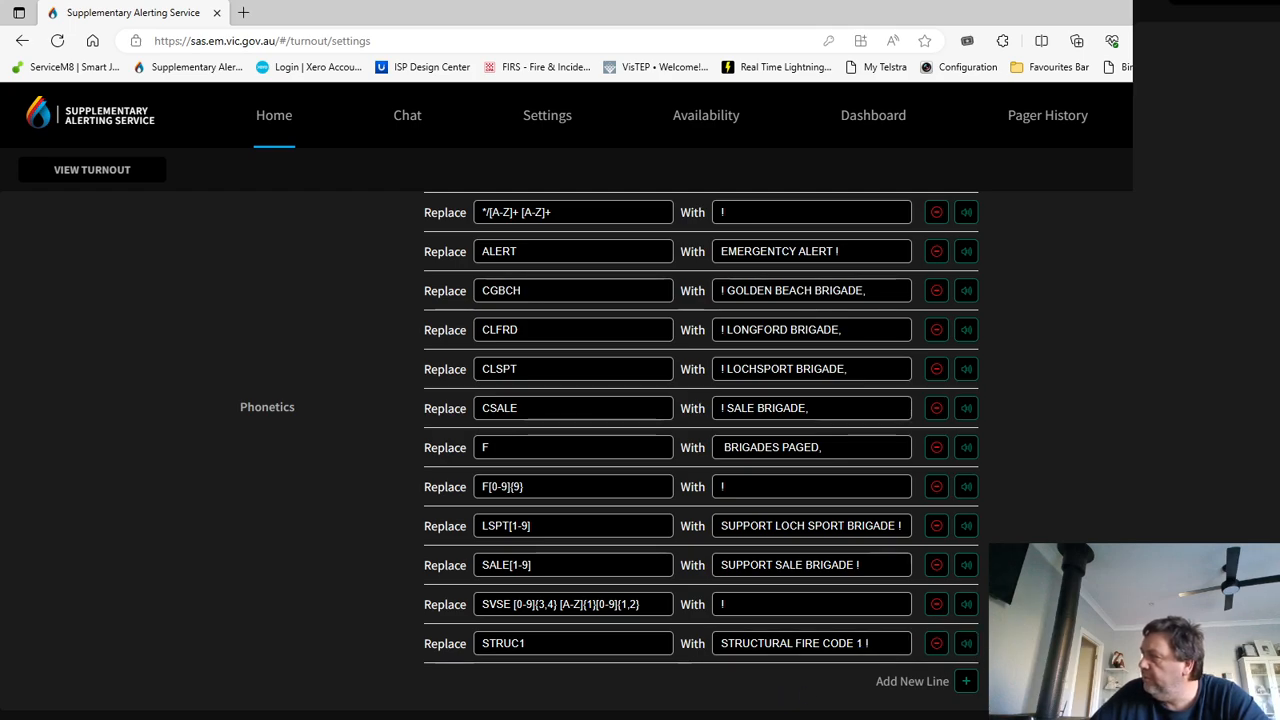
- Add another phonetics line with "NOSTC1" as the text to replace
scroll(700, 420, down, 1)
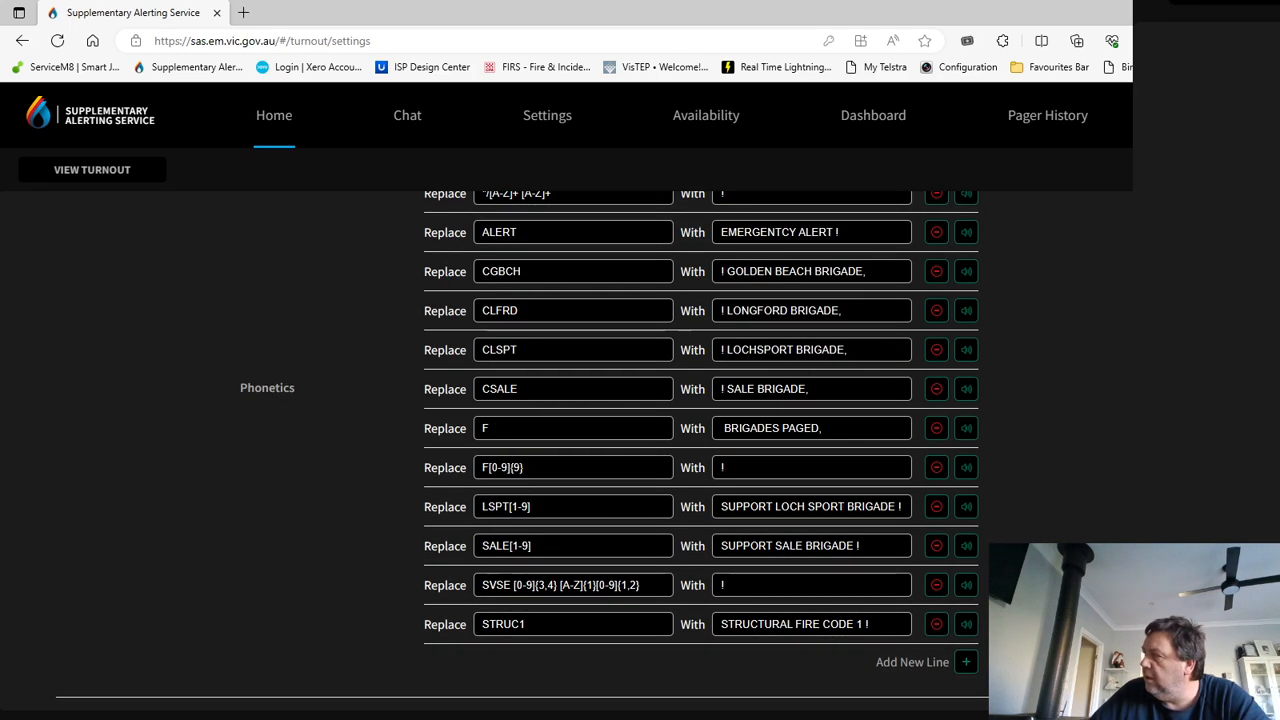
click(966, 662)
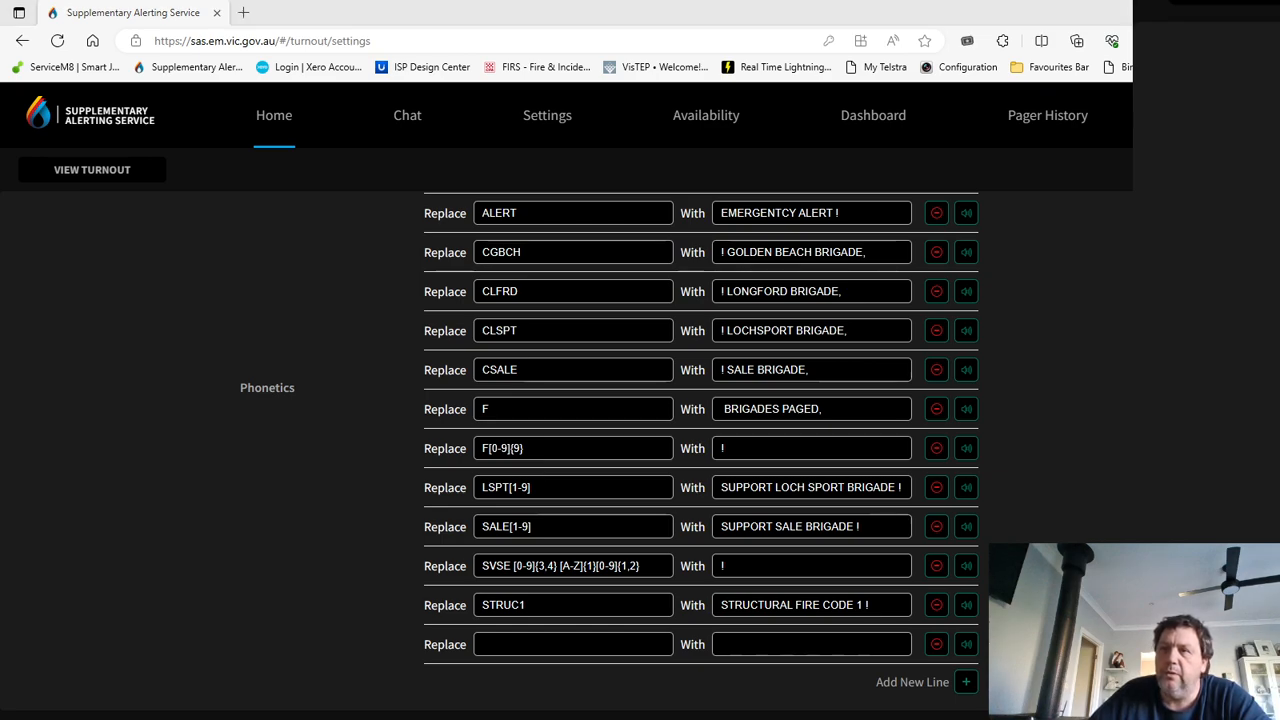
click(488, 642)
right_click(489, 644)
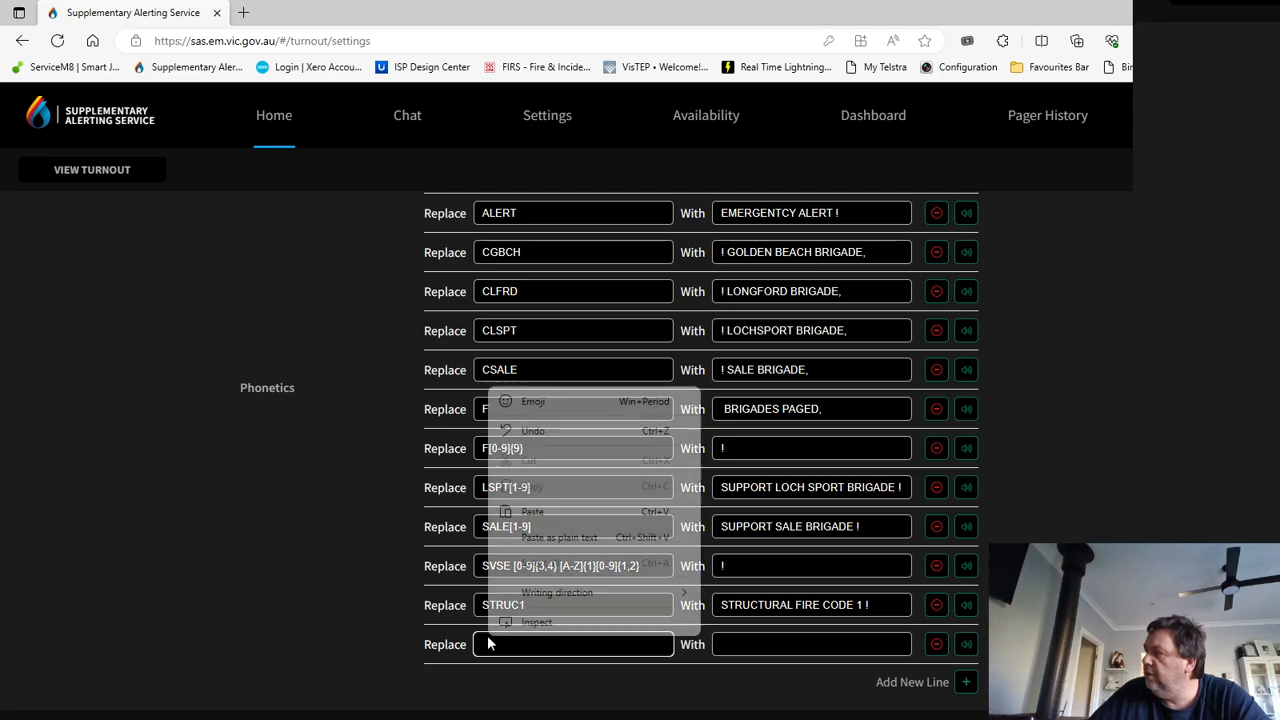
click(543, 511)
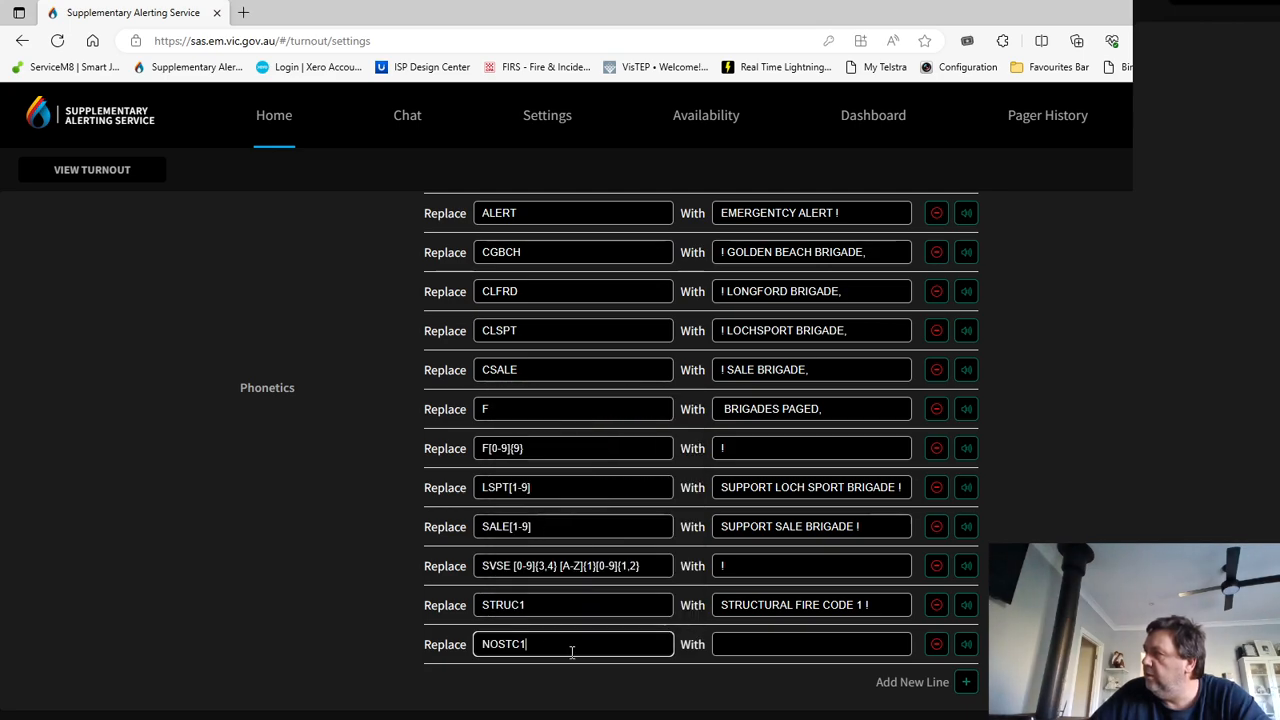
- Set the NOSTC1 replacement to "NON-STRUCTURAL FIRE CODE 1 !", copied from the existing phonetics list in the other window, and preview its speech
click(737, 646)
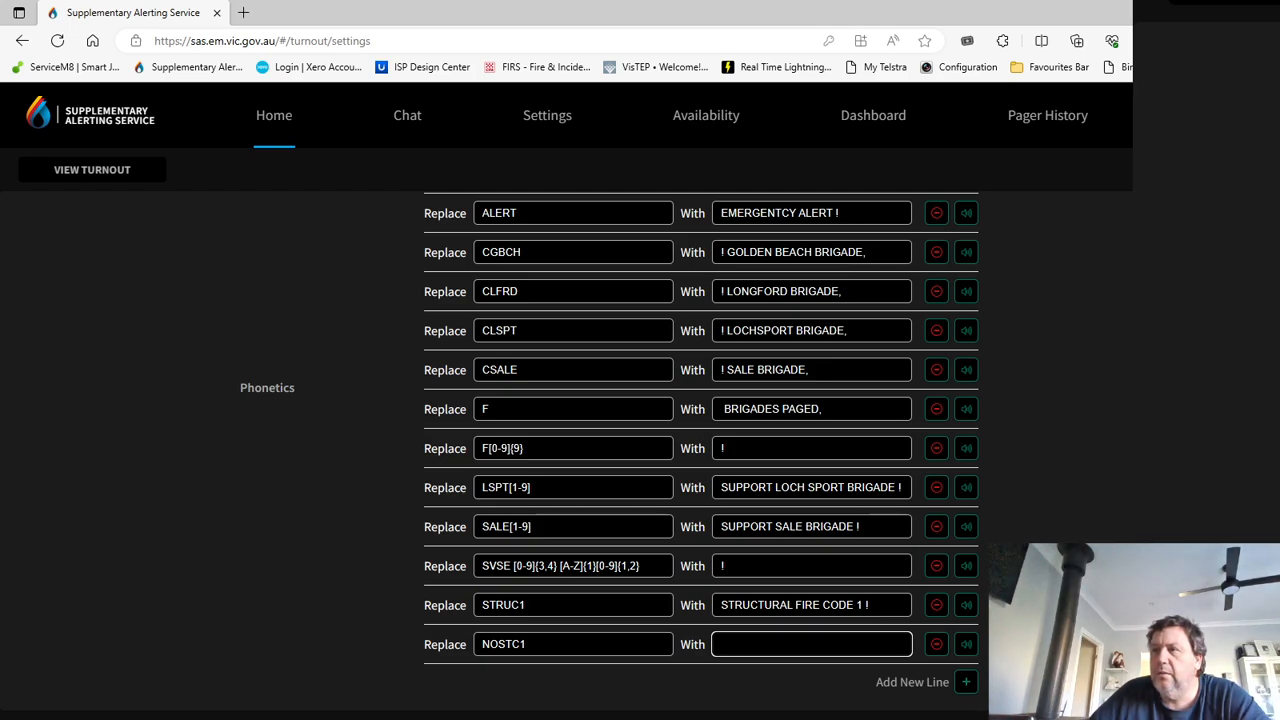
key(alt+Tab)
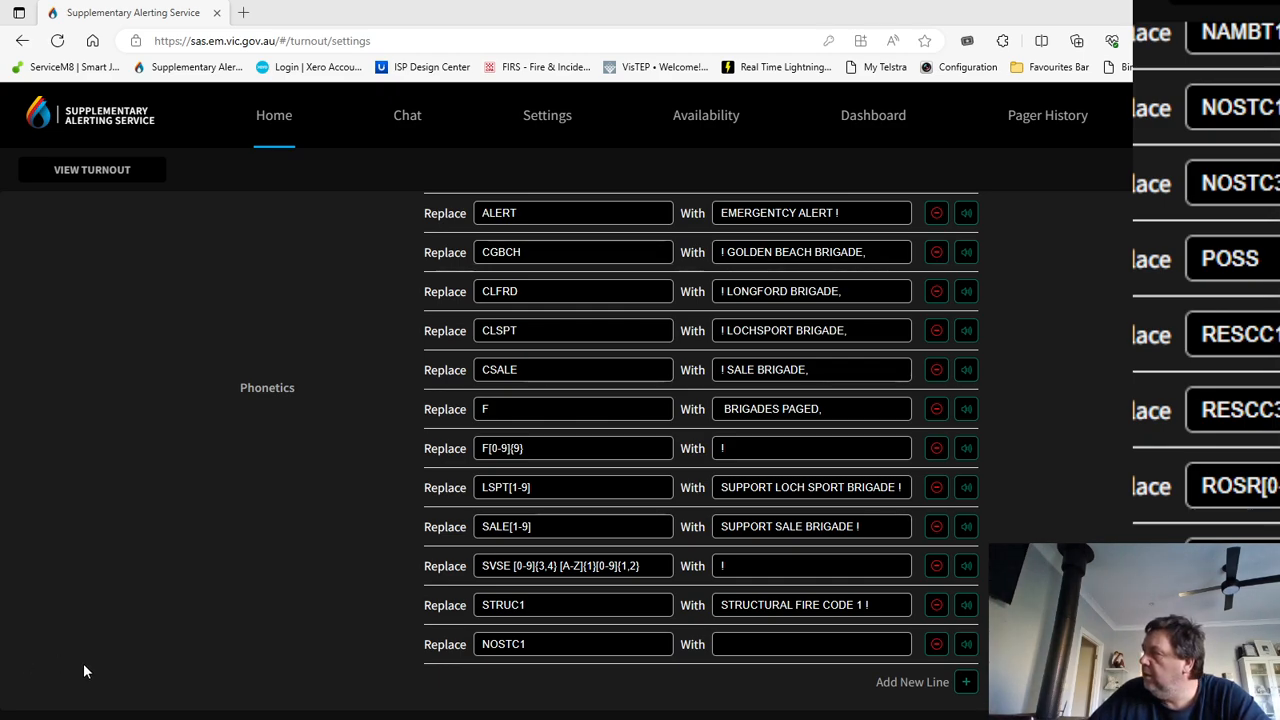
click(729, 645)
right_click(738, 643)
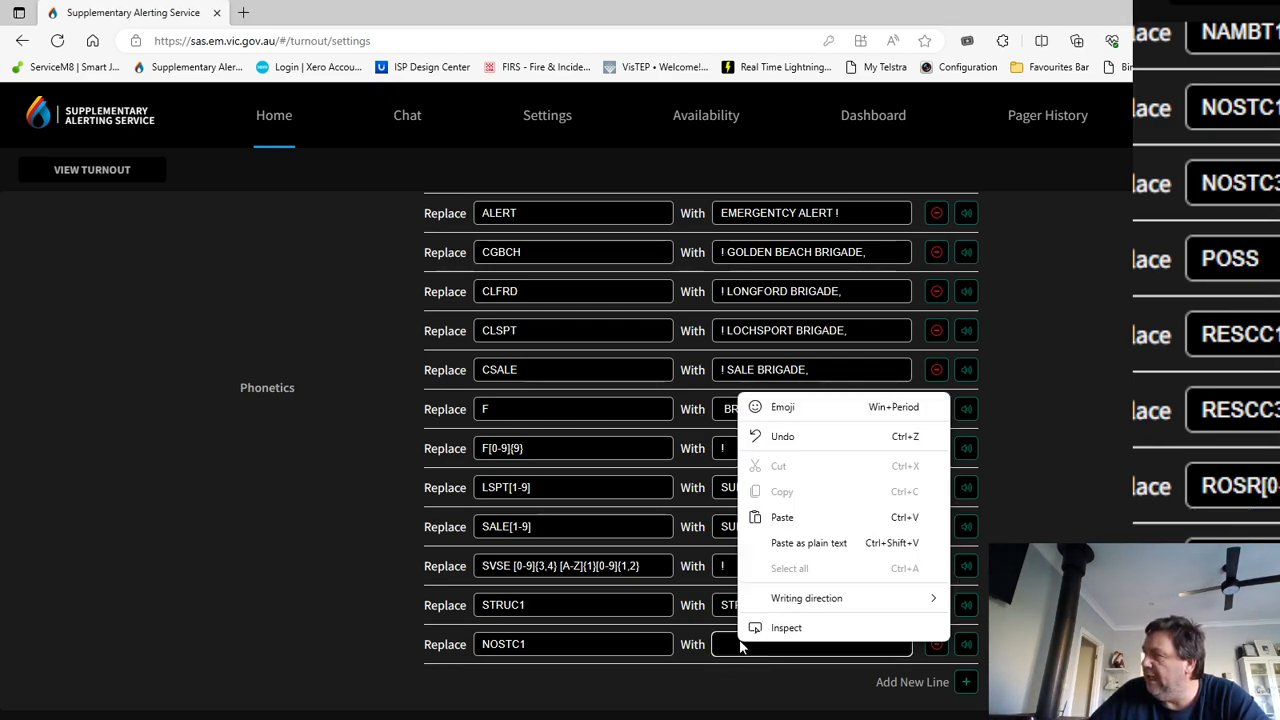
click(781, 517)
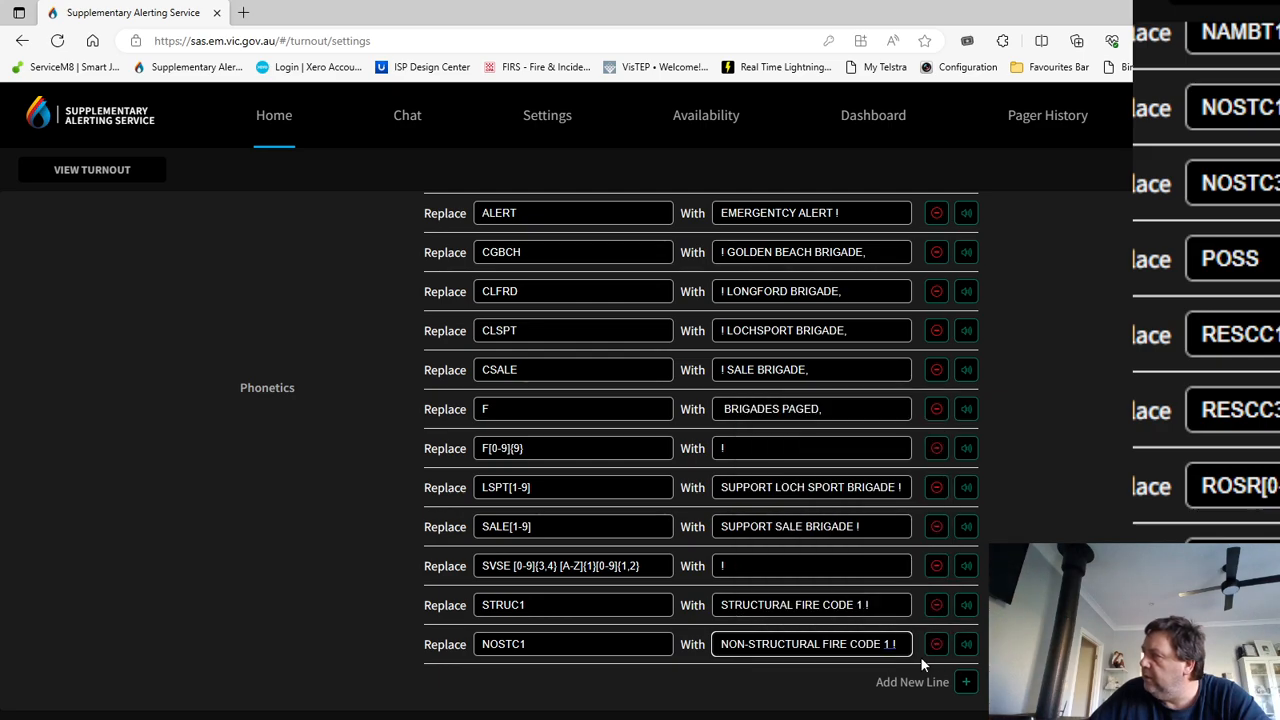
click(966, 644)
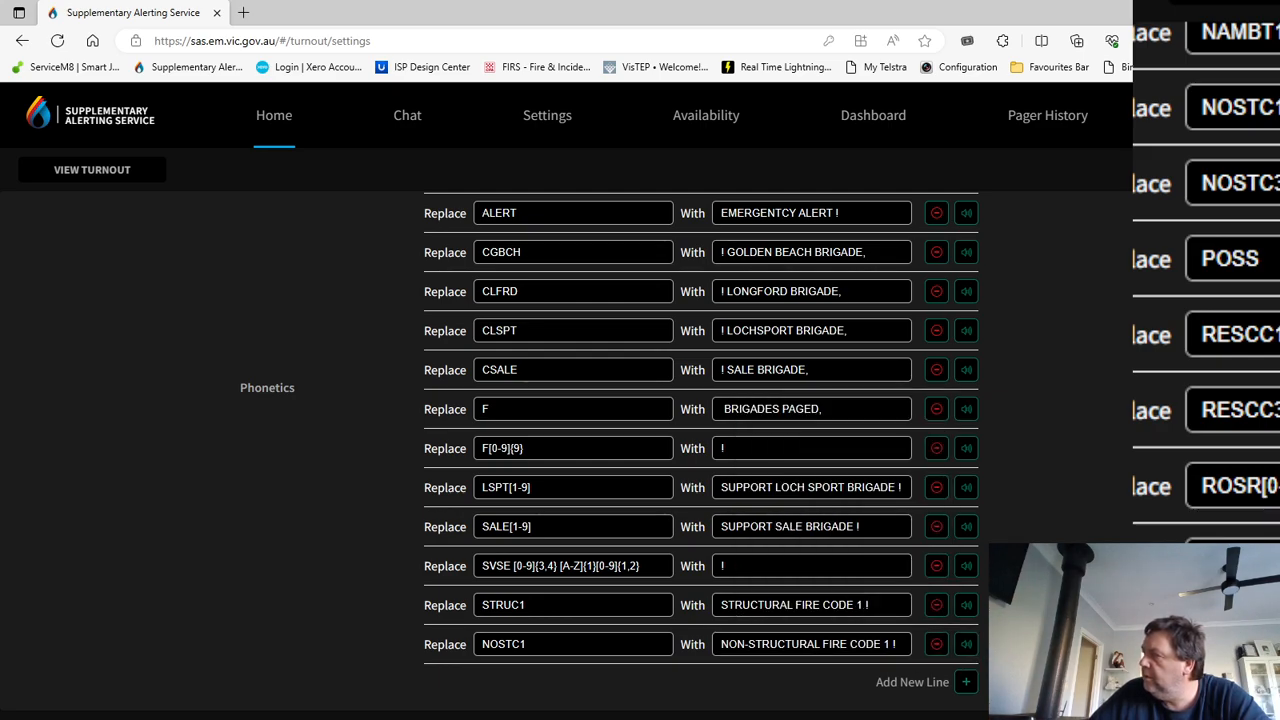
- Save the turnout settings and check the STRUC1 and NOSTC1 alerts in the turnout view
scroll(1040, 541, up, 15)
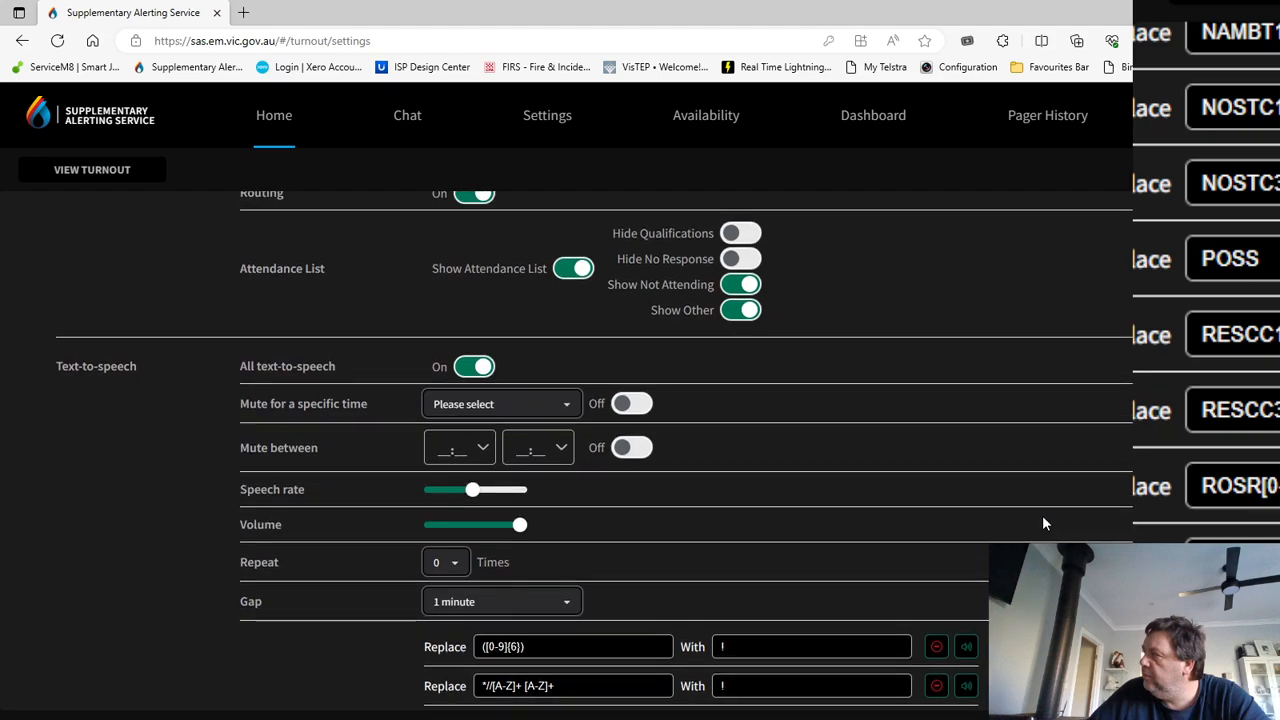
click(1185, 222)
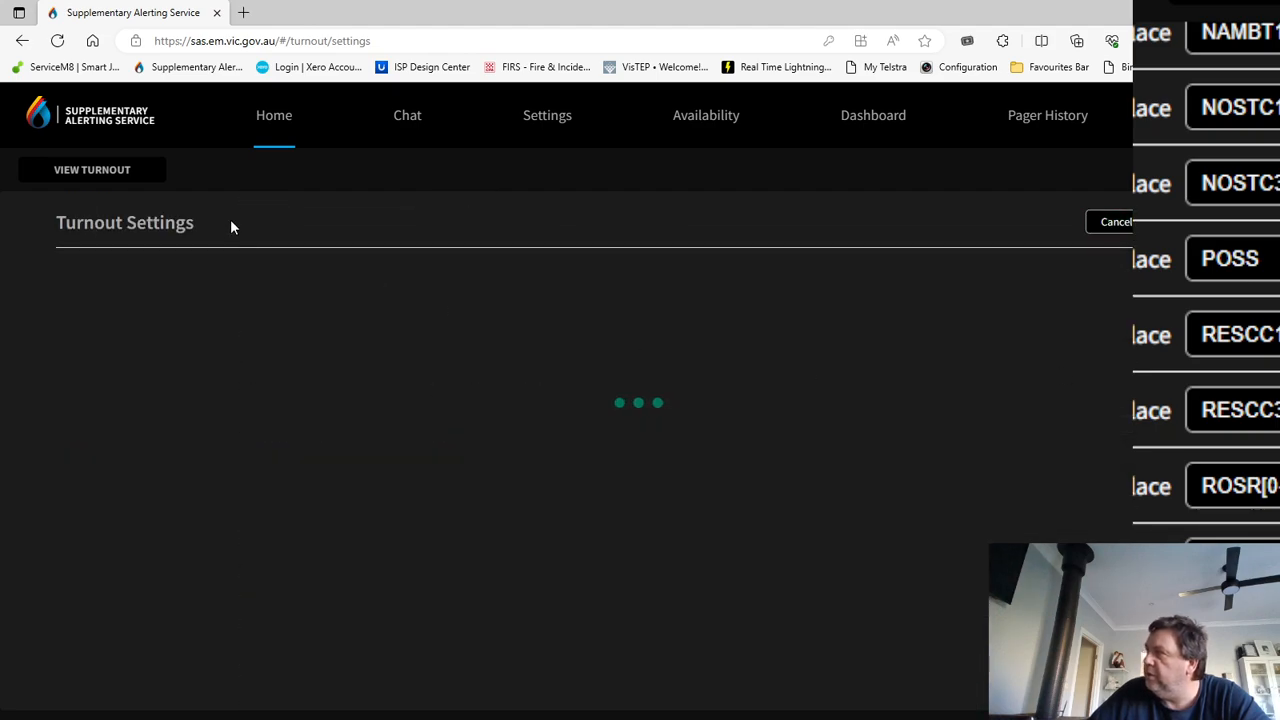
click(92, 170)
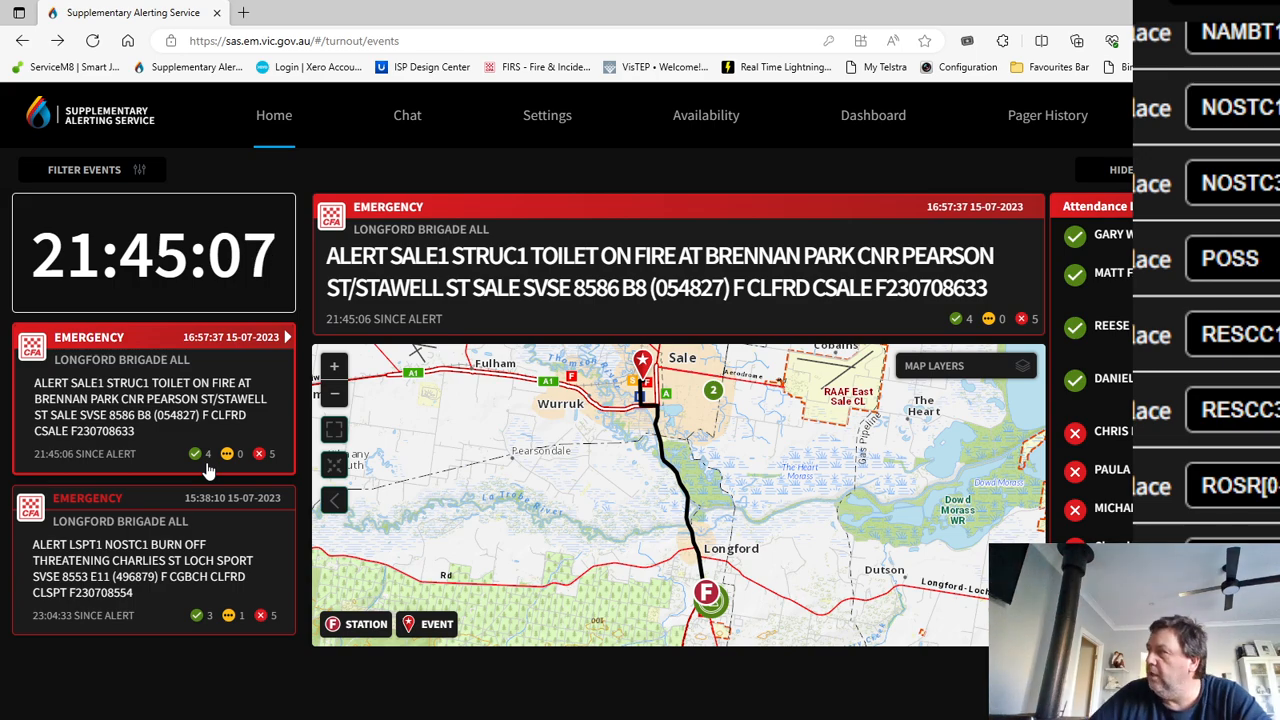
click(135, 568)
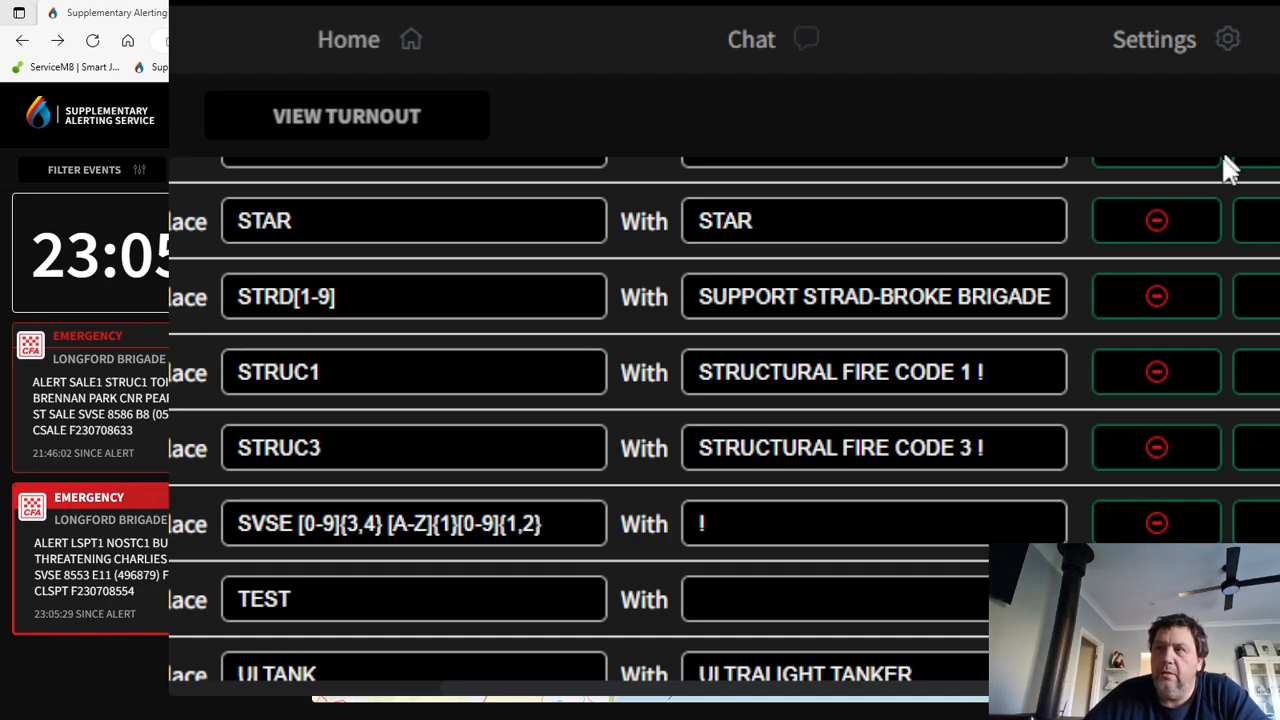
- Review the phonetics lines from the list's end back to NOSTC1, covering place names, support brigades, Sale appliances, rescue and fire codes
scroll(625, 350, down, 3)
scroll(657, 325, down, 2)
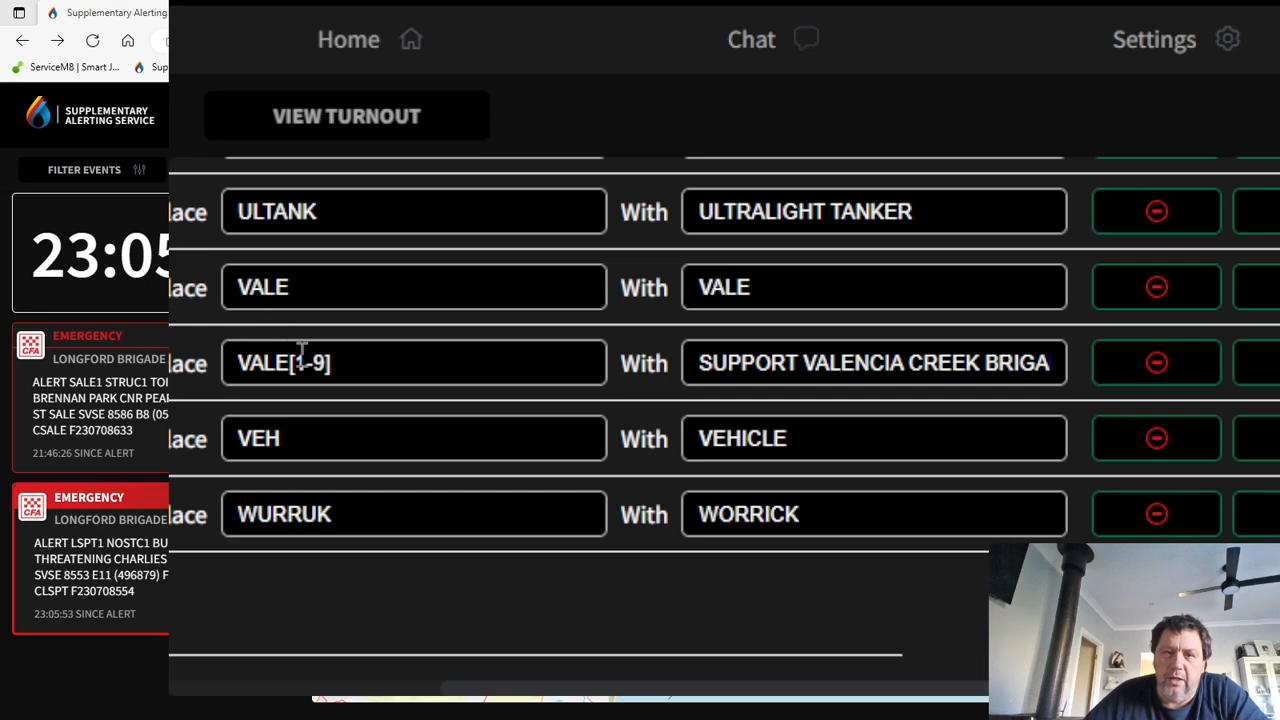
scroll(275, 320, up, 2)
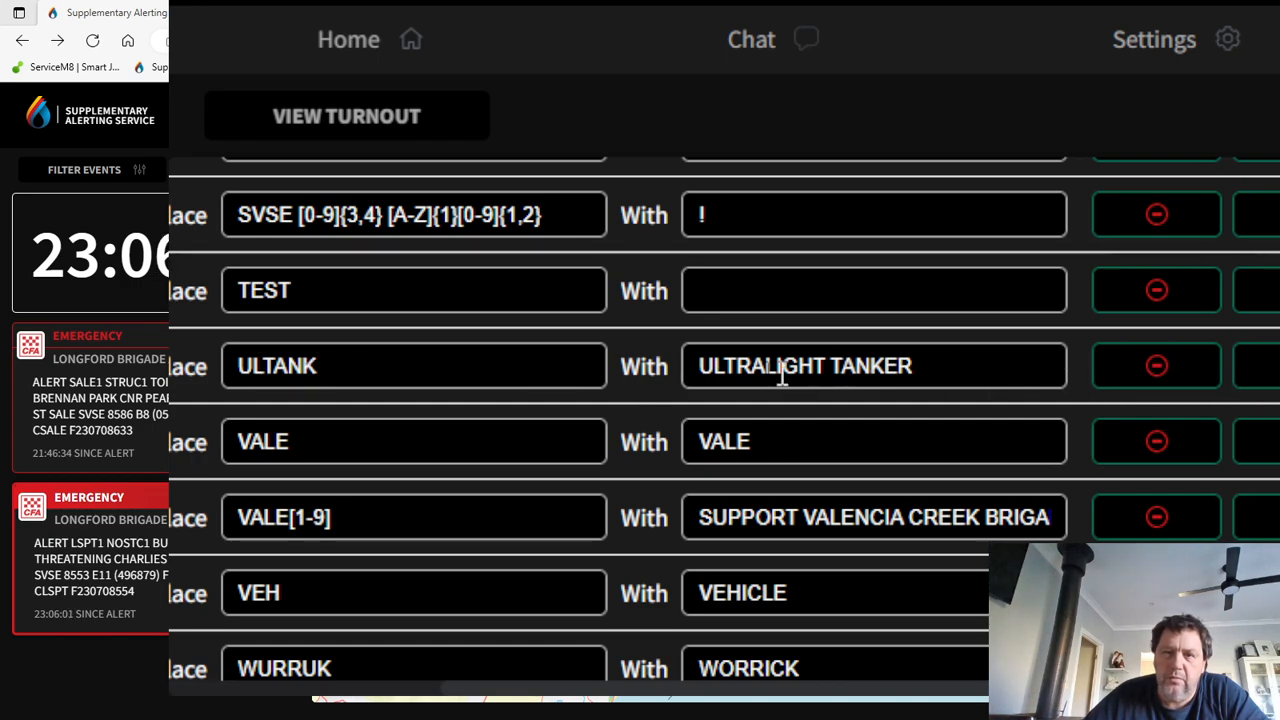
scroll(367, 372, up, 5)
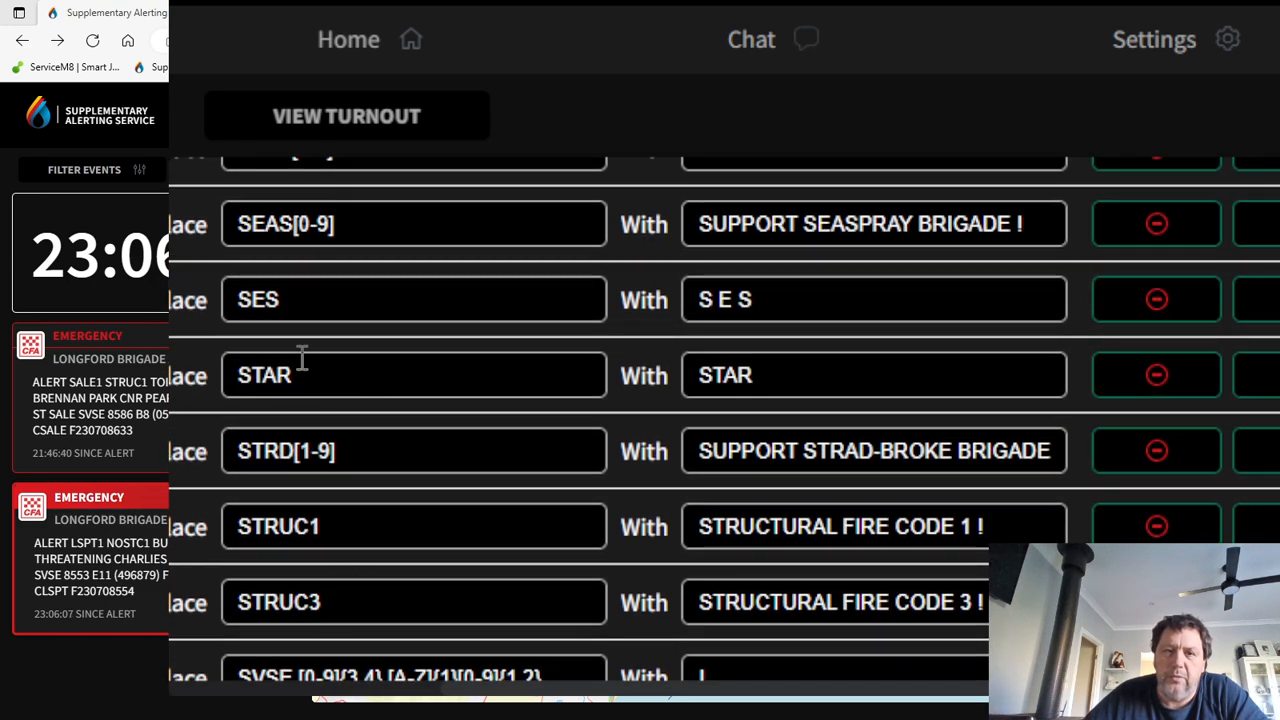
scroll(301, 360, up, 2)
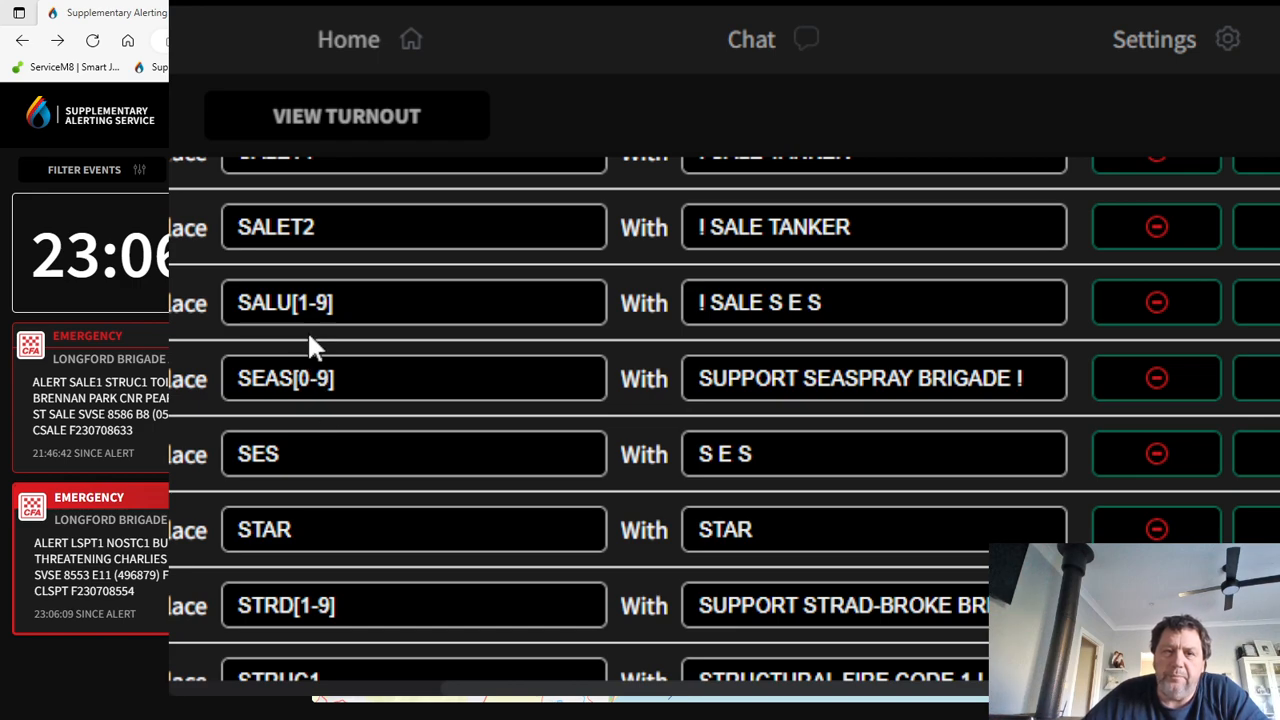
scroll(323, 306, up, 2)
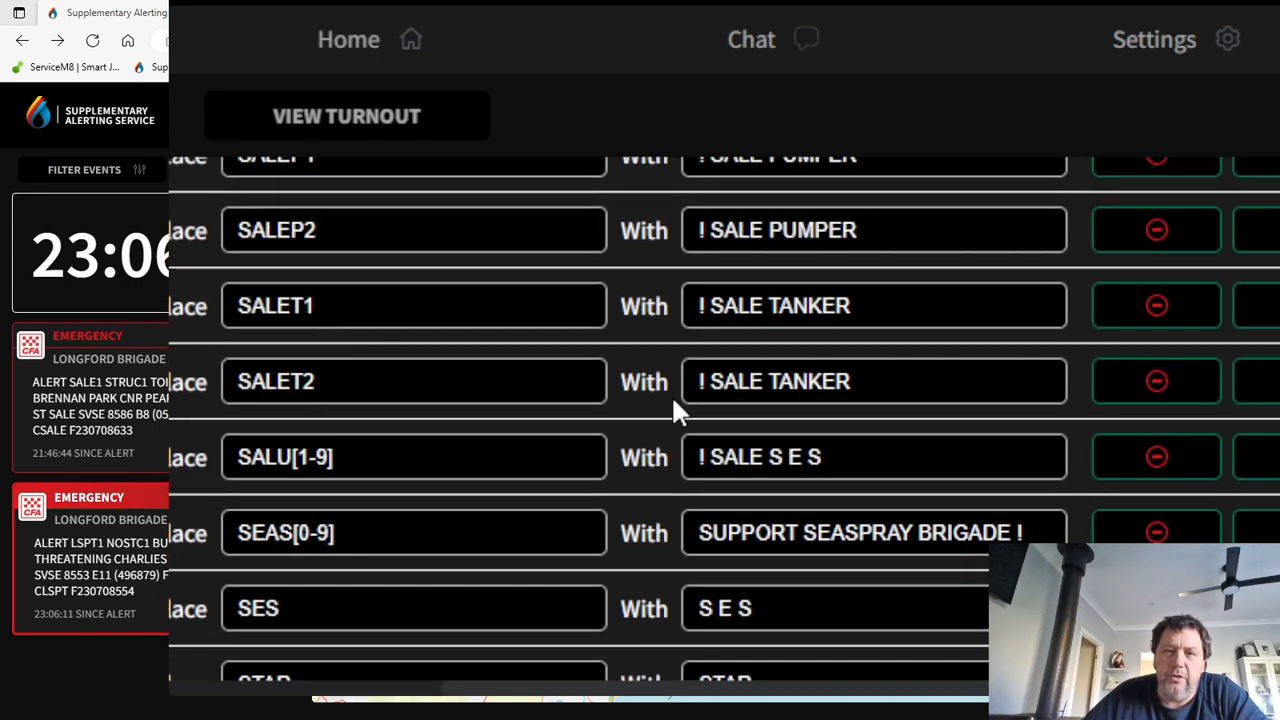
scroll(410, 312, up, 2)
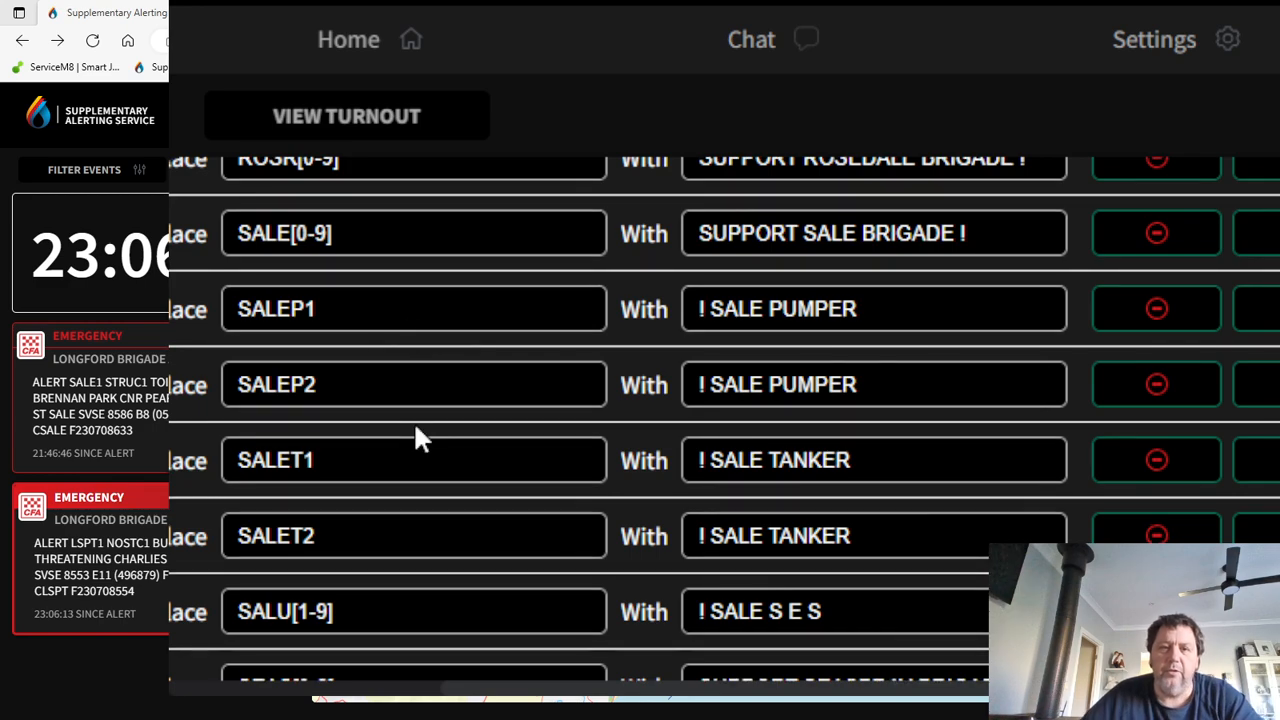
scroll(437, 368, up, 2)
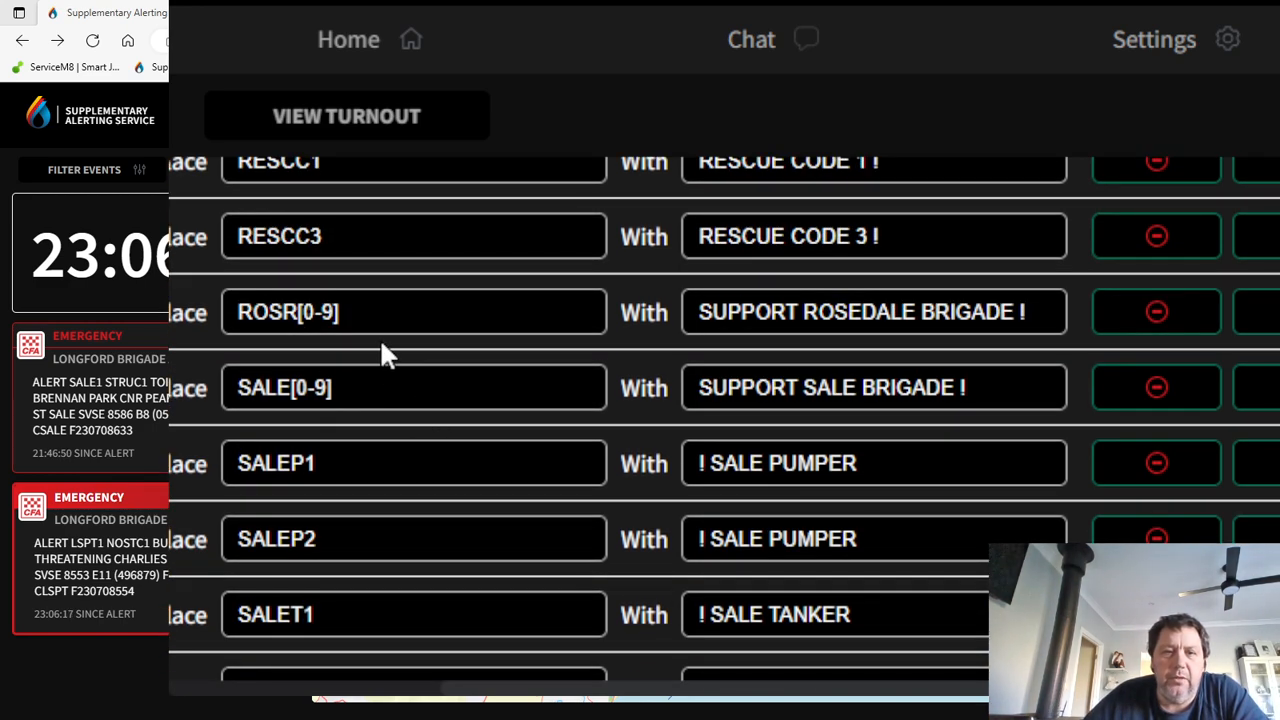
scroll(375, 300, up, 2)
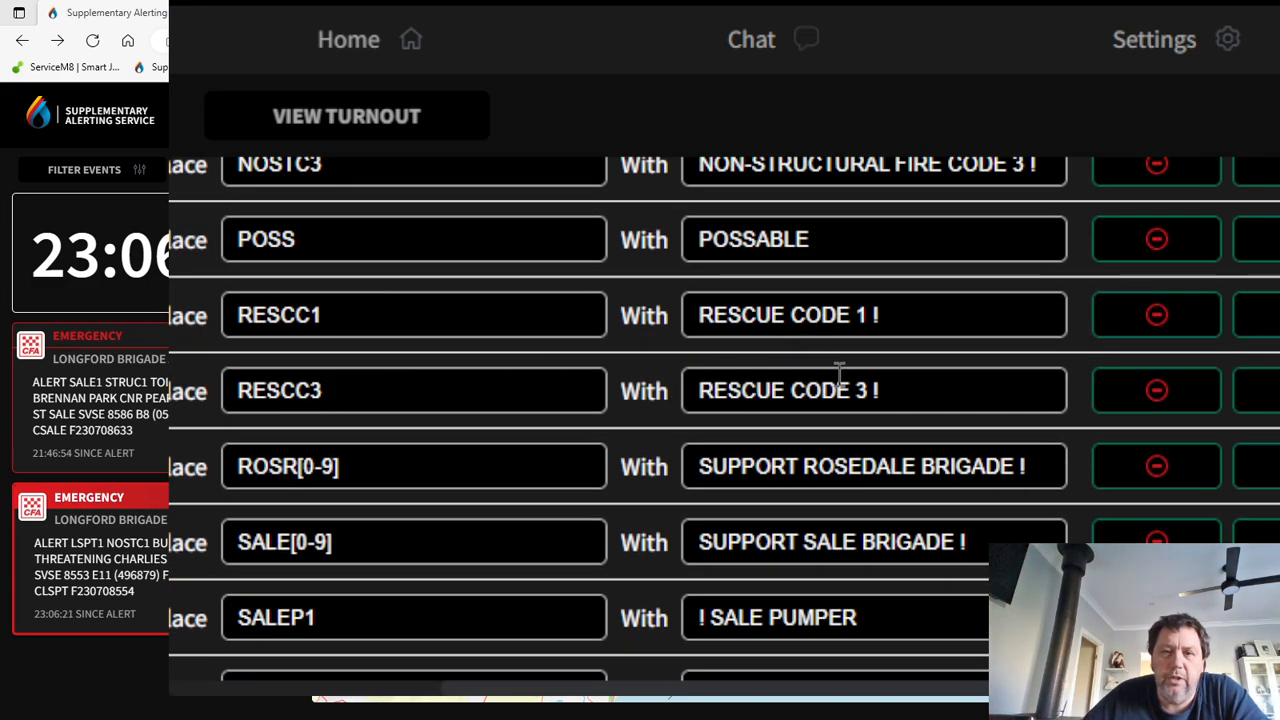
scroll(400, 370, up, 2)
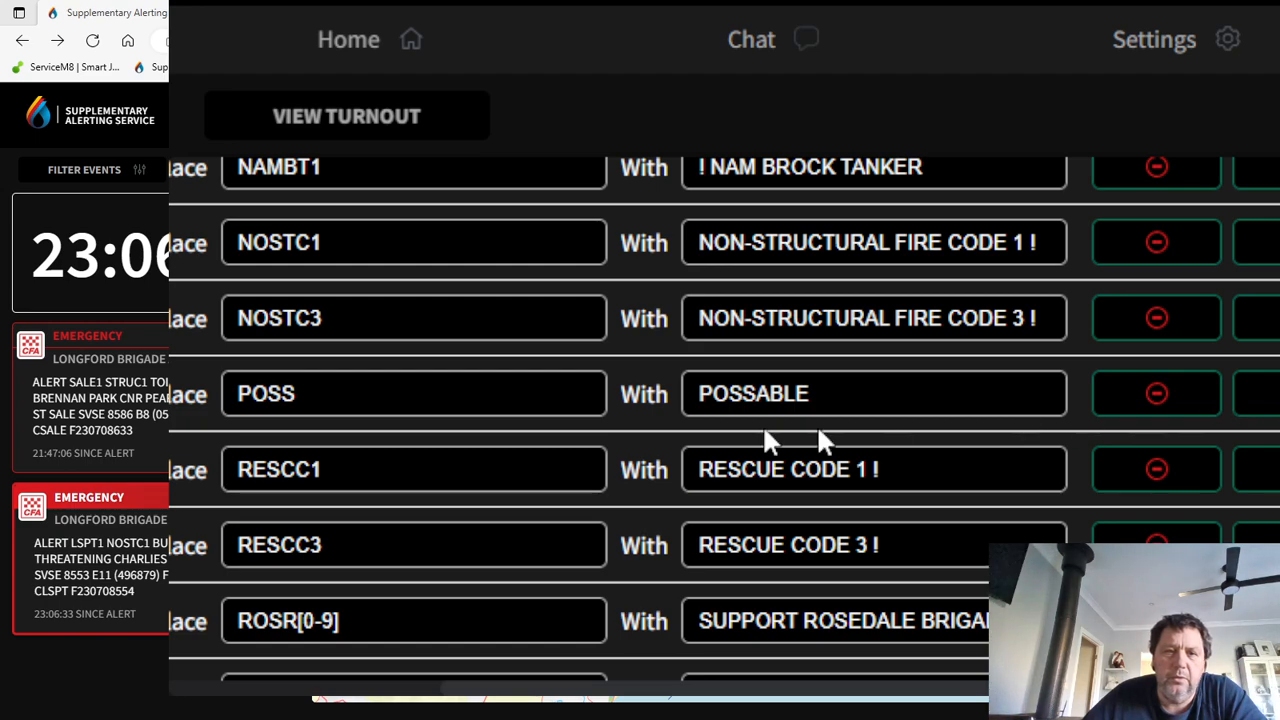
scroll(355, 380, up, 2)
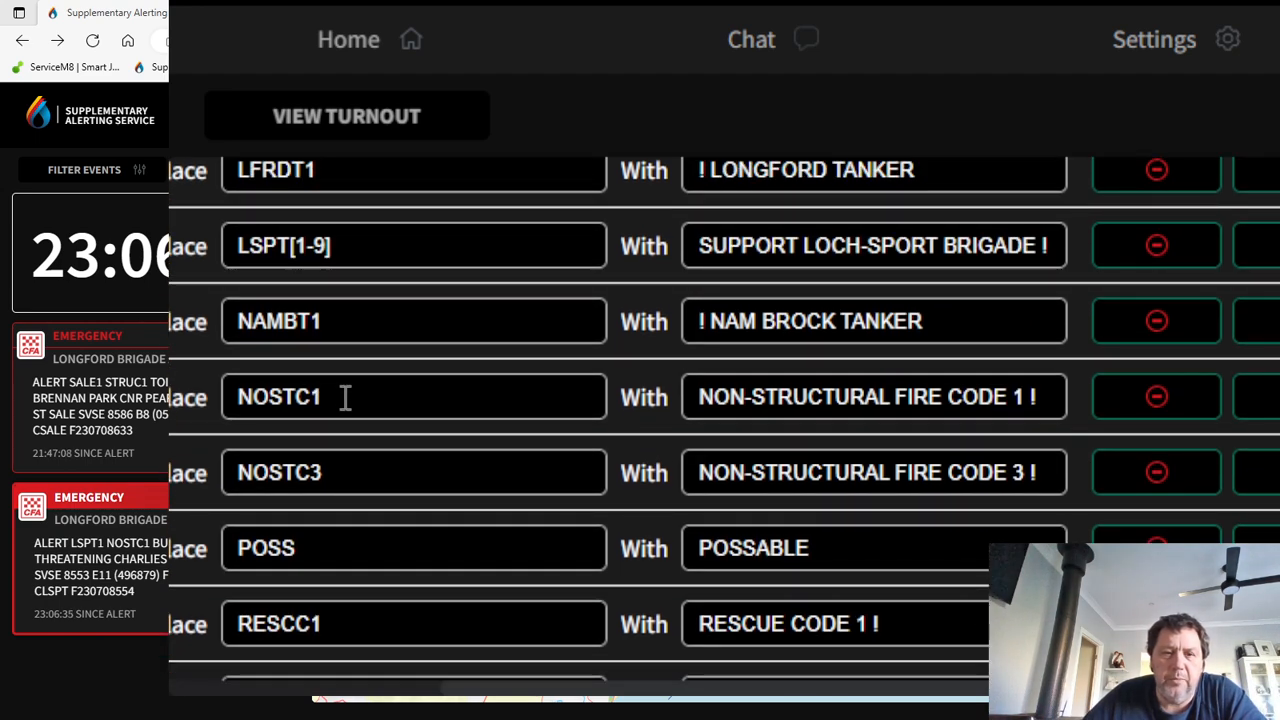
- Examine the Longford, INCIC incident and HEL helicopter replacements, back to the G&SC grass and scrub fire codes
scroll(344, 397, up, 6)
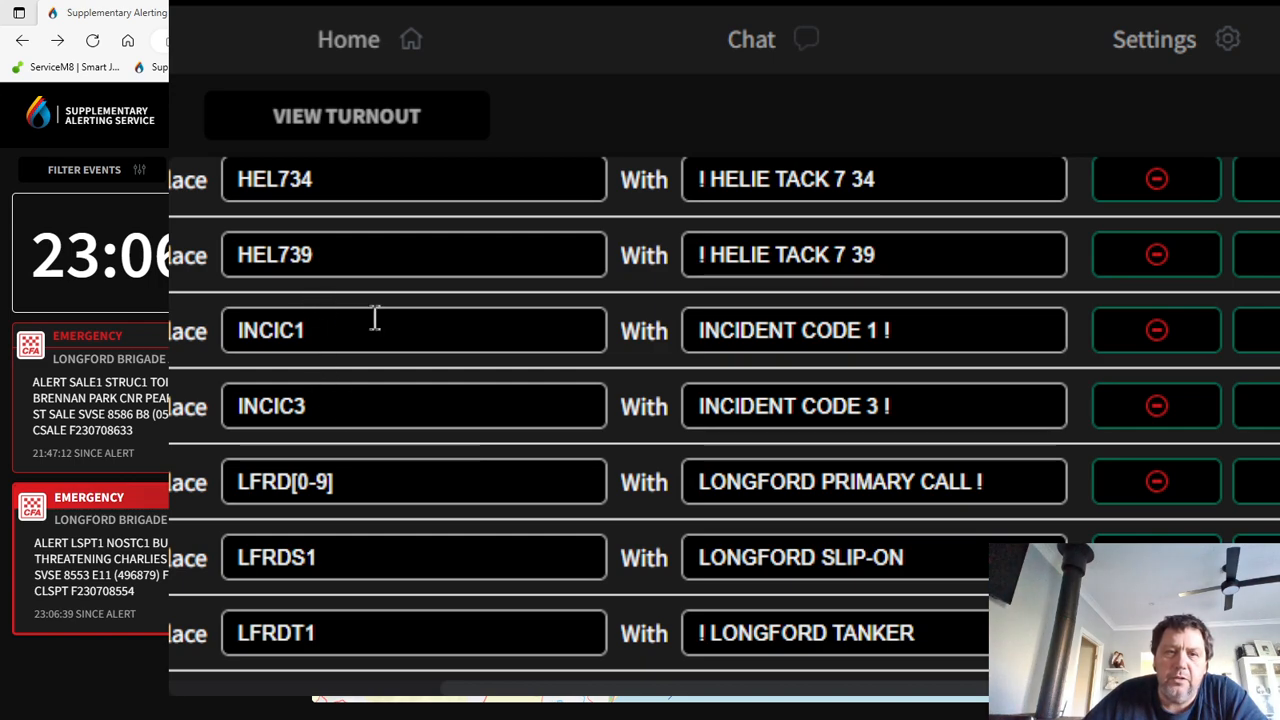
scroll(361, 272, up, 2)
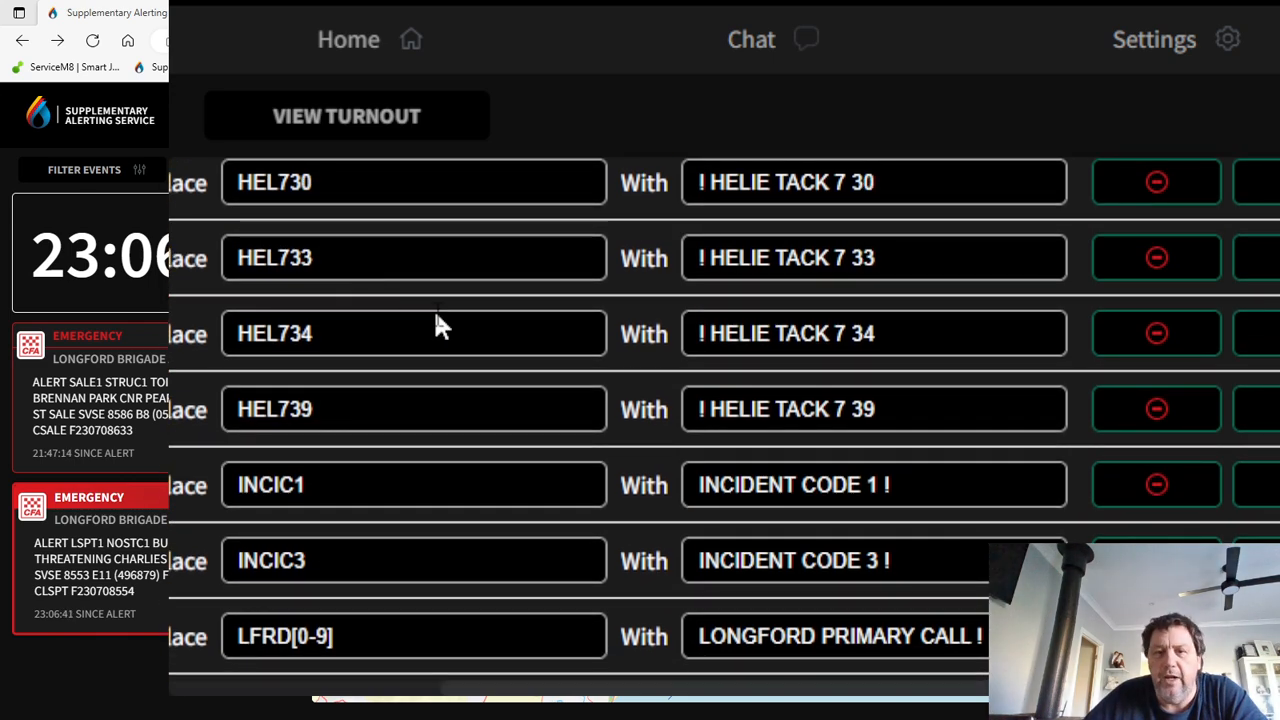
scroll(401, 392, up, 20)
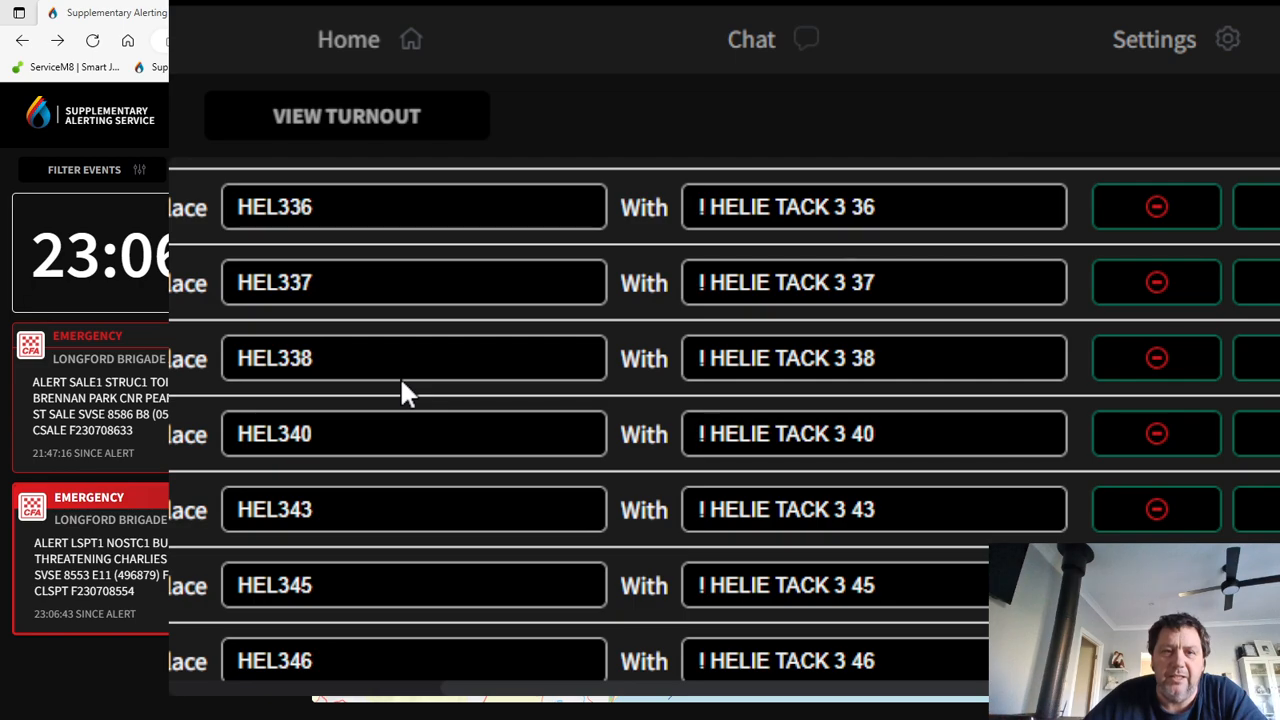
scroll(400, 378, up, 12)
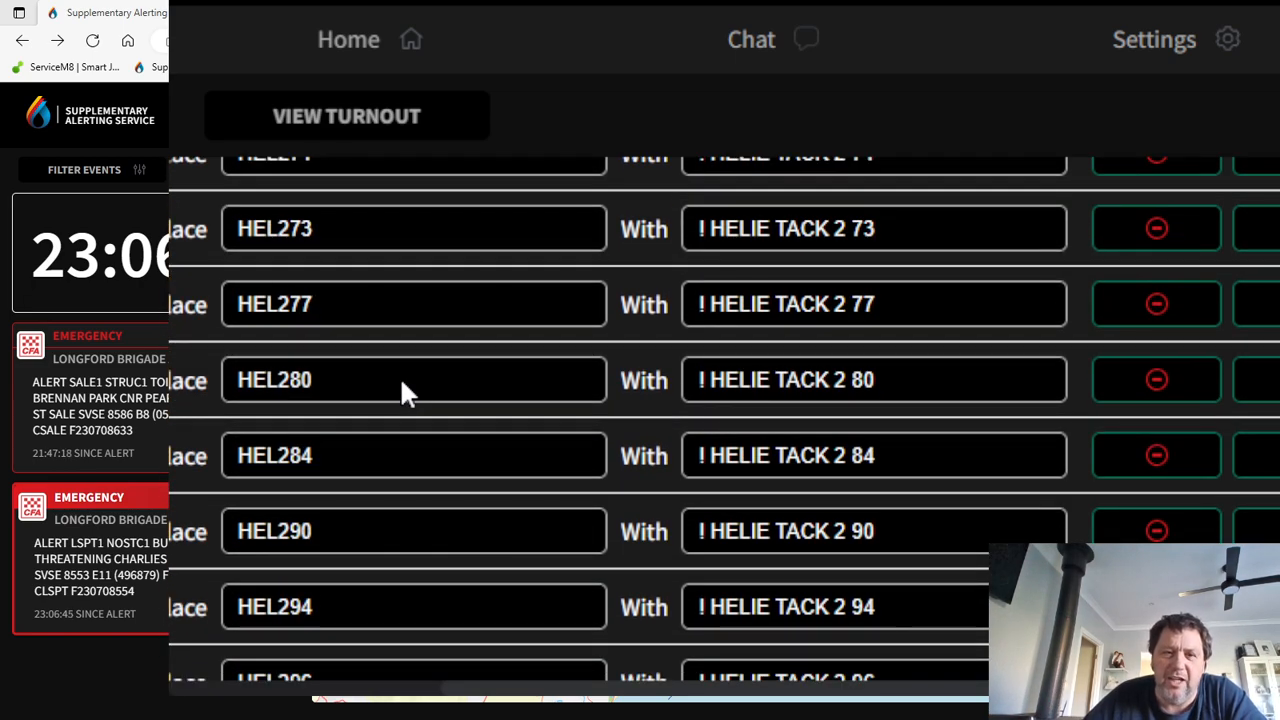
scroll(404, 380, up, 8)
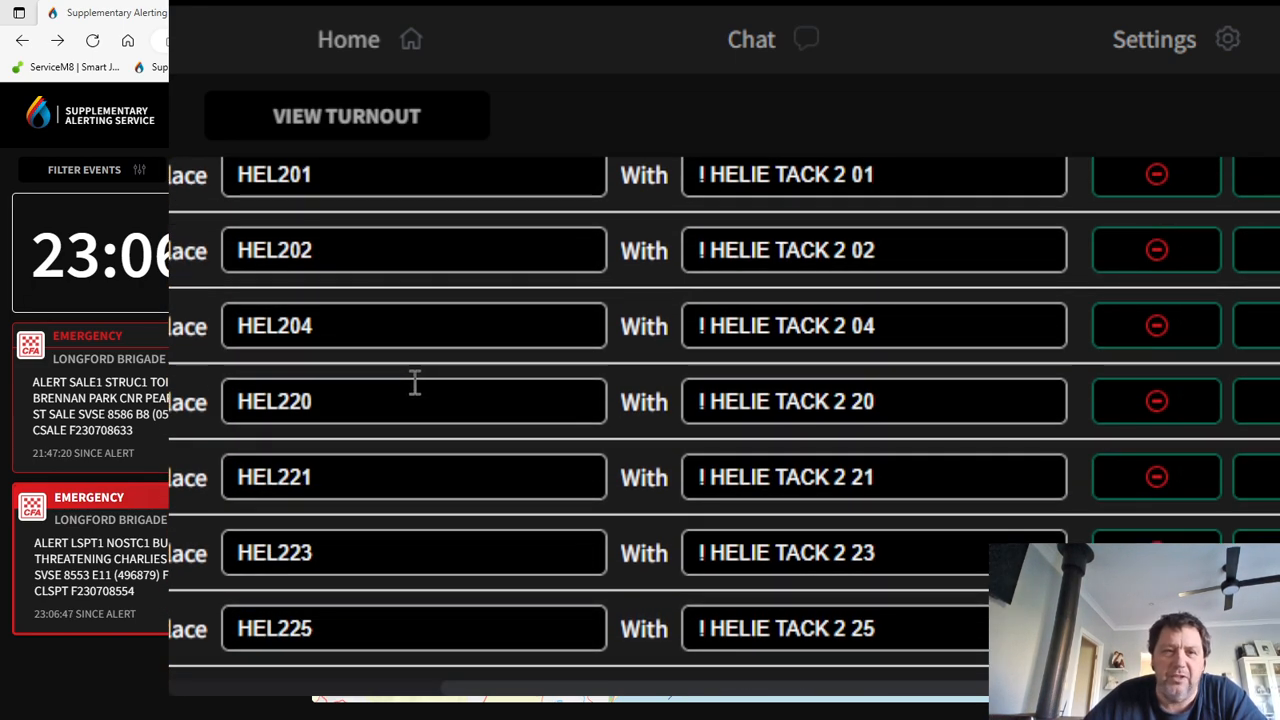
scroll(414, 381, up, 10)
scroll(415, 383, down, 5)
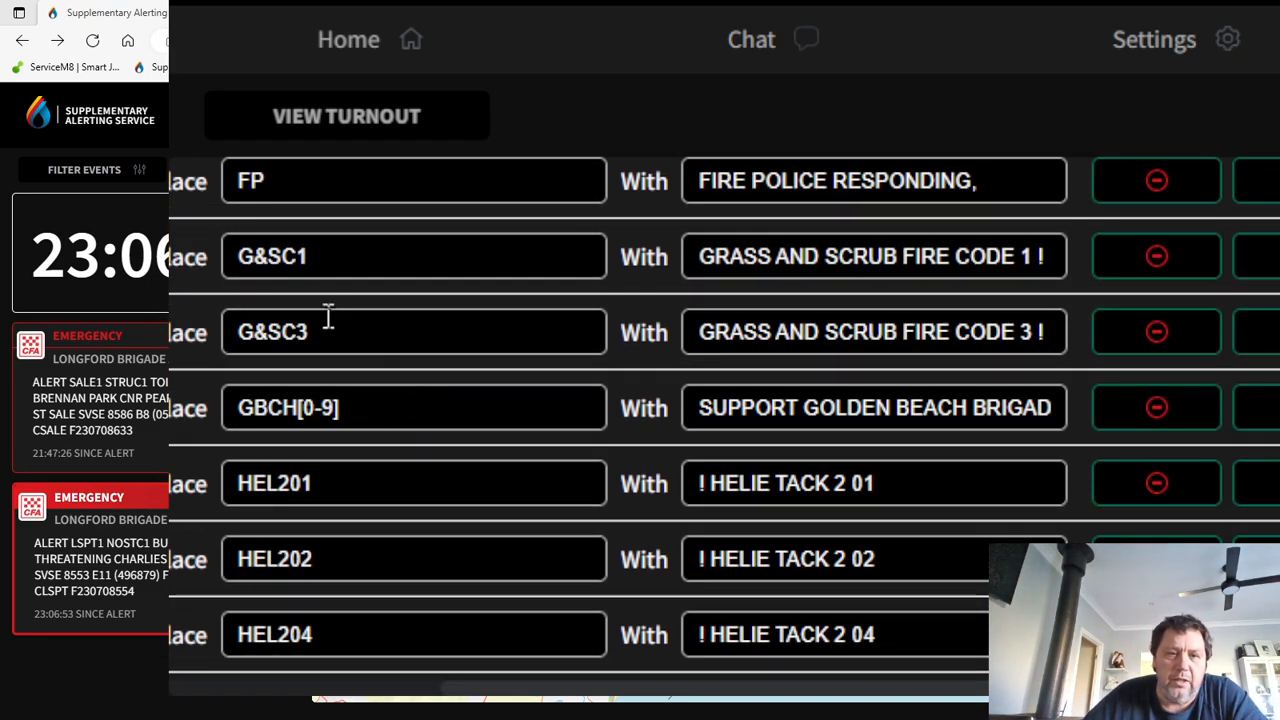
- Examine the FP, FIP, FDP, FBD and F reference replacements and the C-prefixed brigade codes back to CCJNG
scroll(359, 255, up, 2)
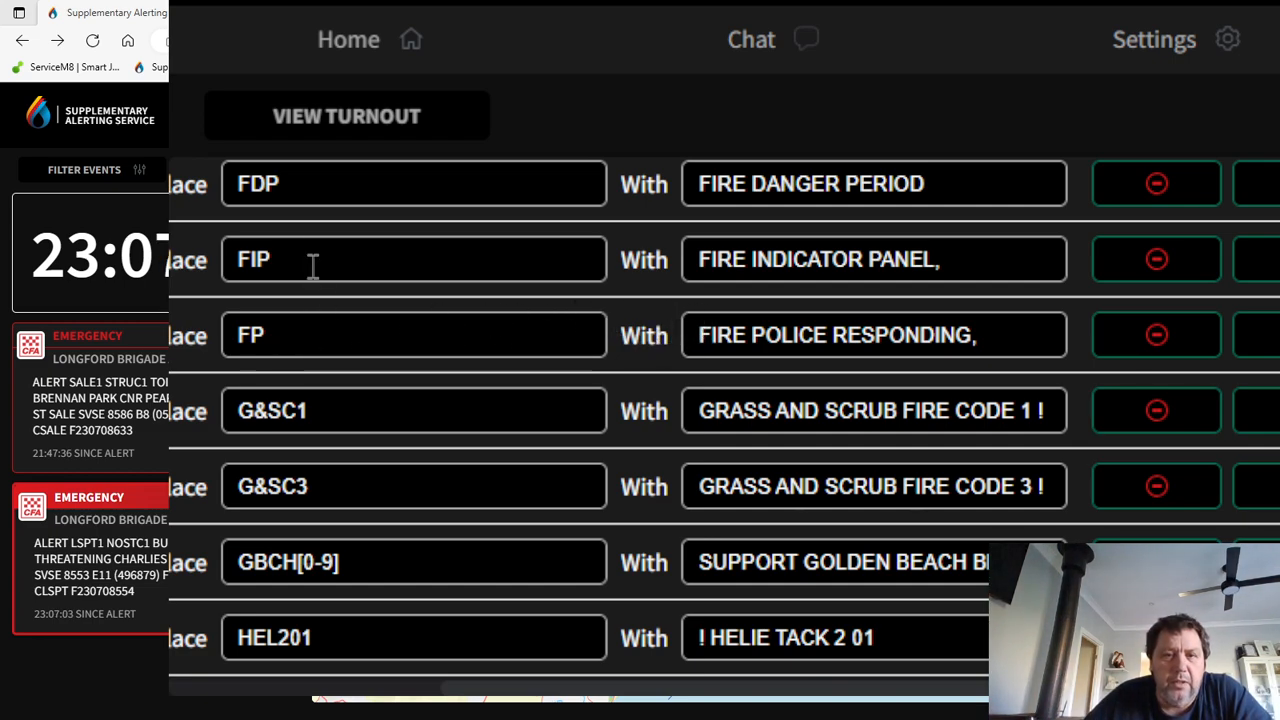
scroll(313, 265, up, 2)
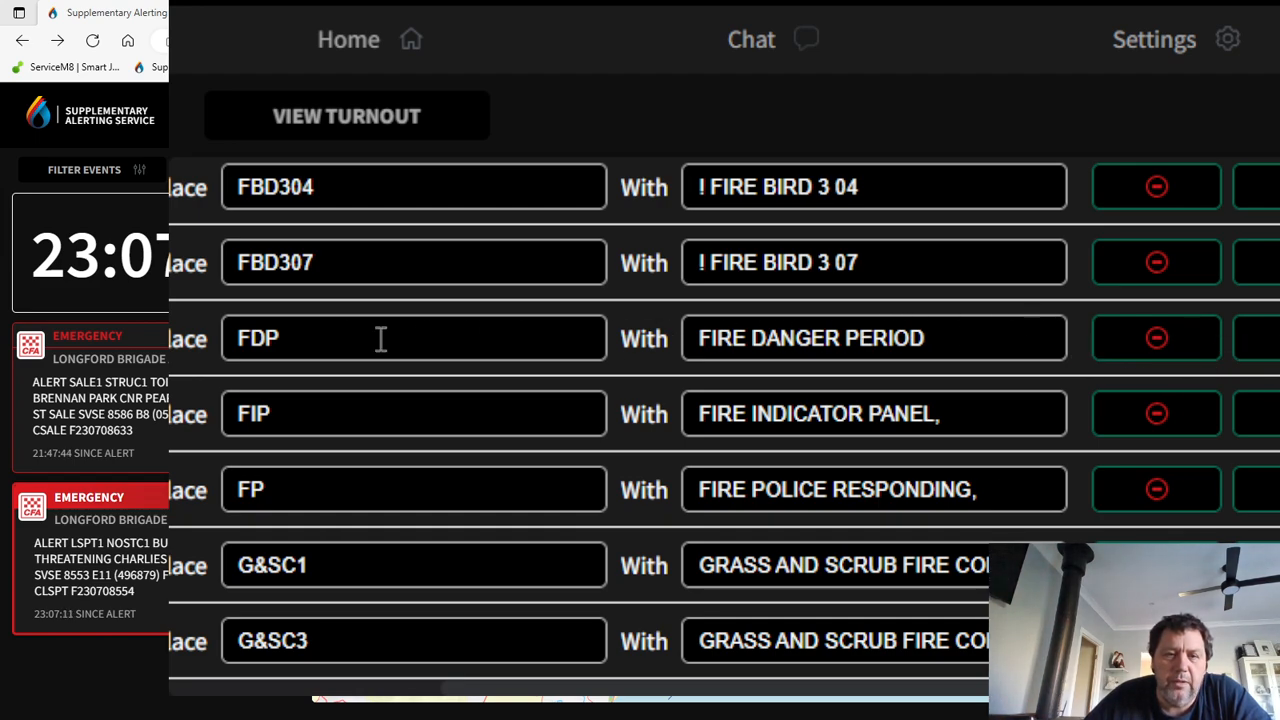
scroll(350, 378, up, 2)
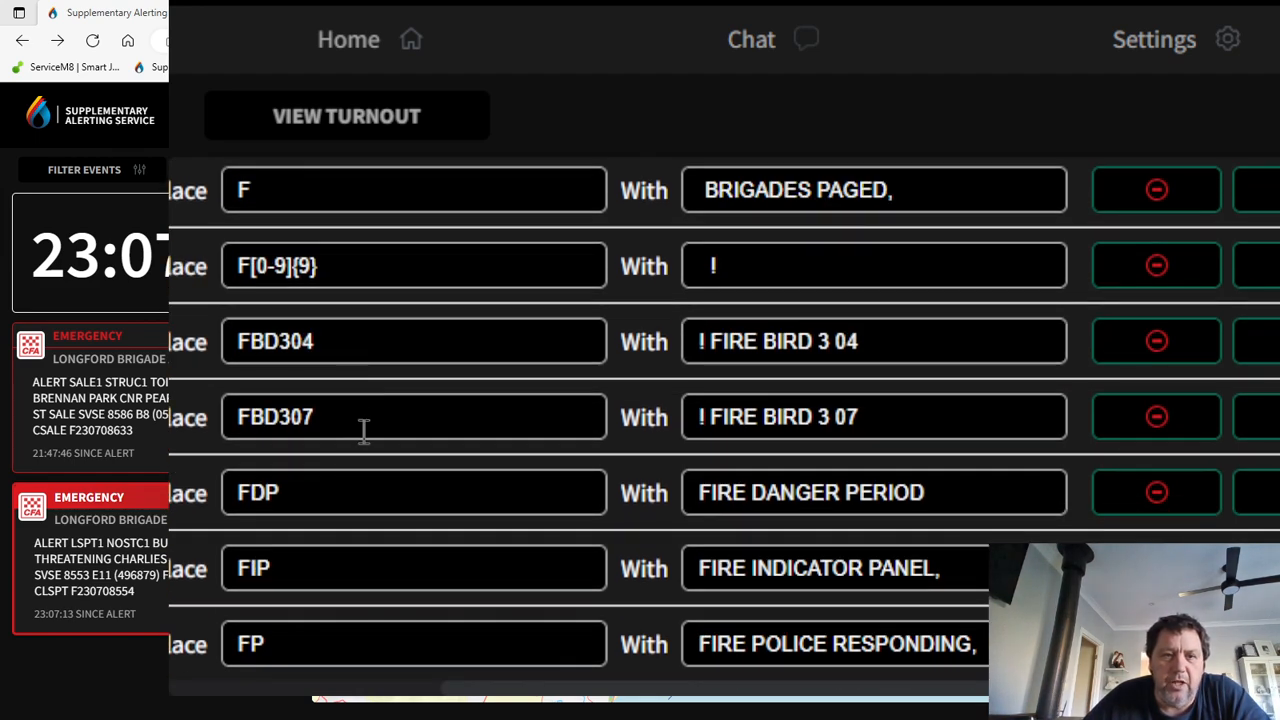
scroll(364, 432, up, 4)
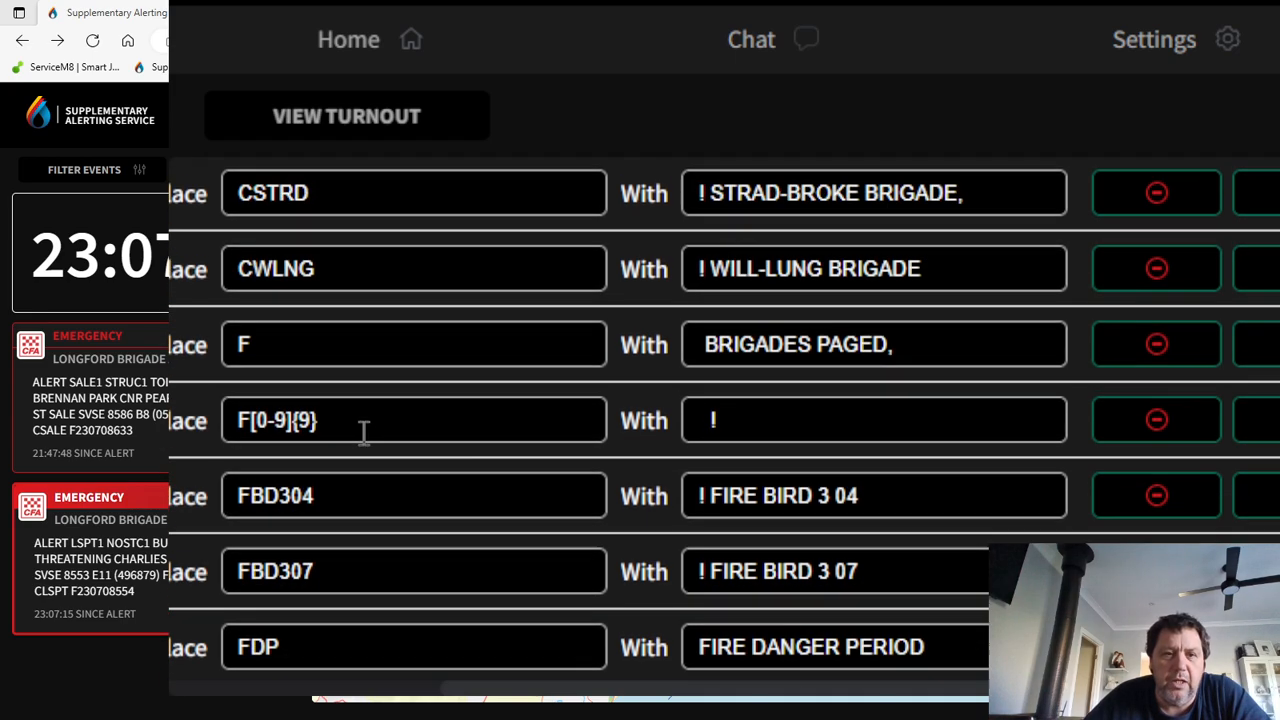
scroll(430, 505, up, 2)
scroll(430, 505, up, 2)
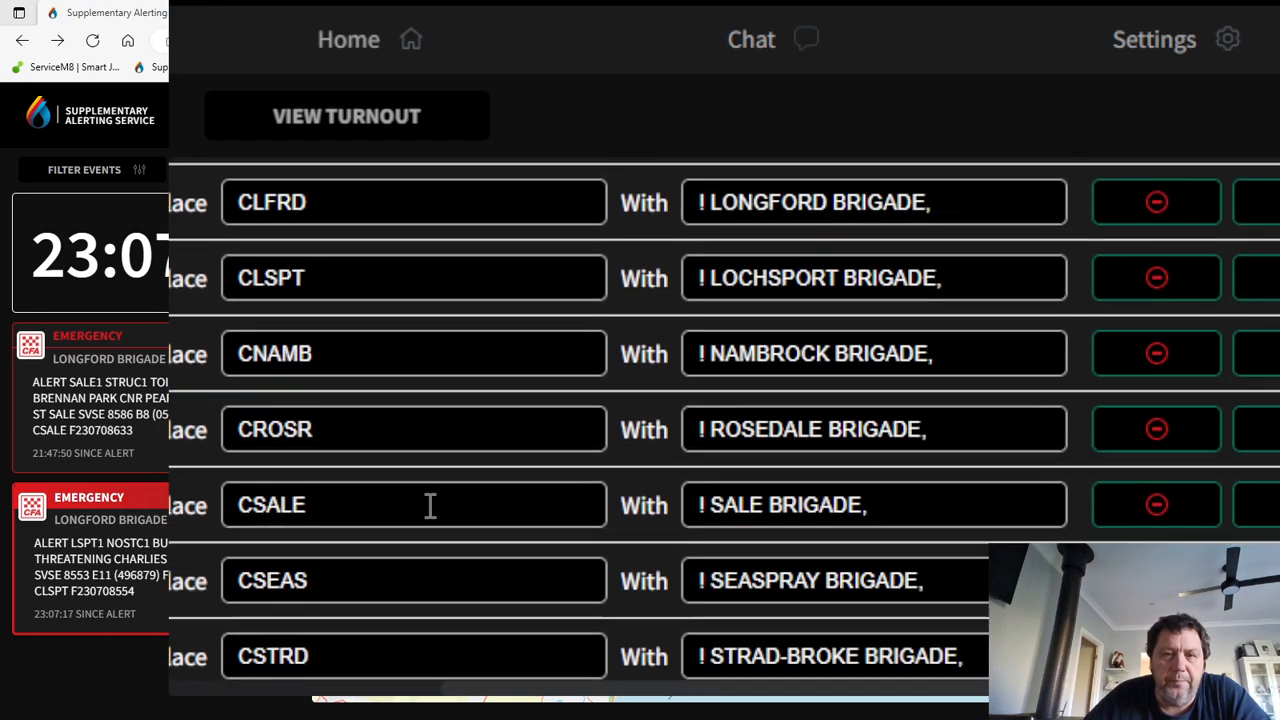
scroll(385, 468, up, 4)
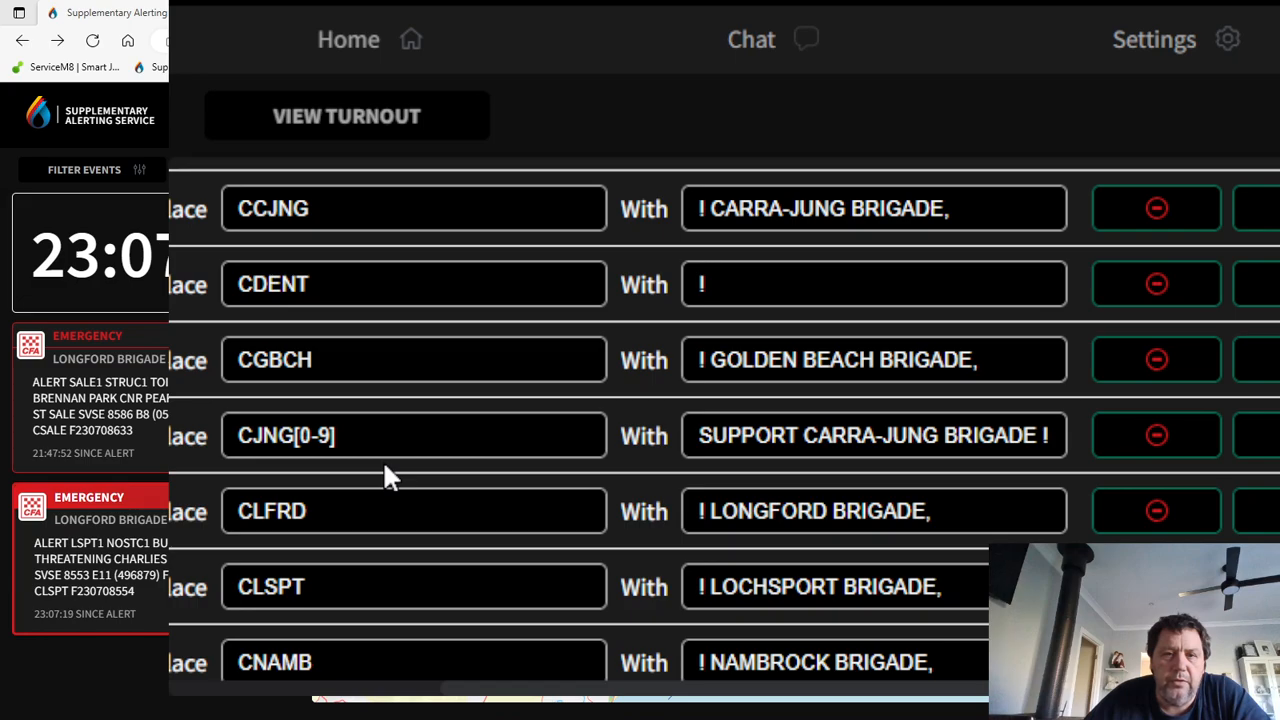
- Look through the BOM aircraft codes and their "! FIRE BOMBER" replacements in the phonetics list
scroll(385, 466, up, 8)
scroll(384, 453, up, 6)
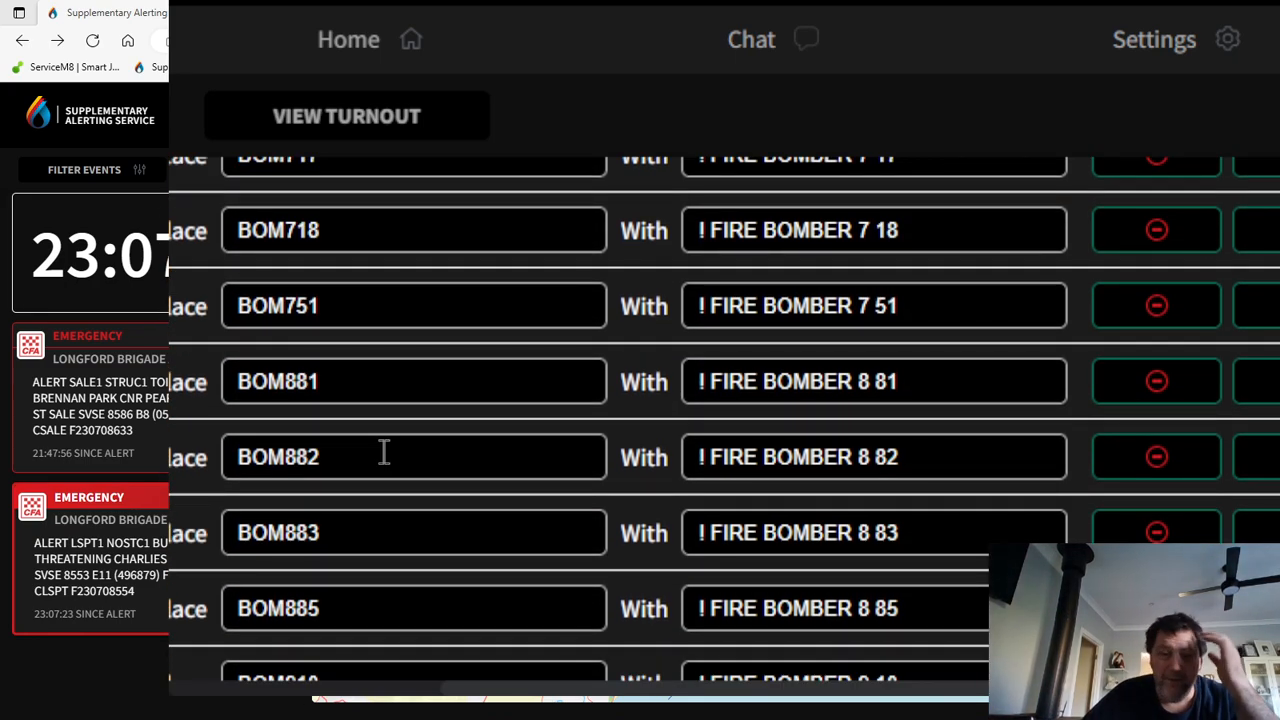
scroll(387, 450, up, 4)
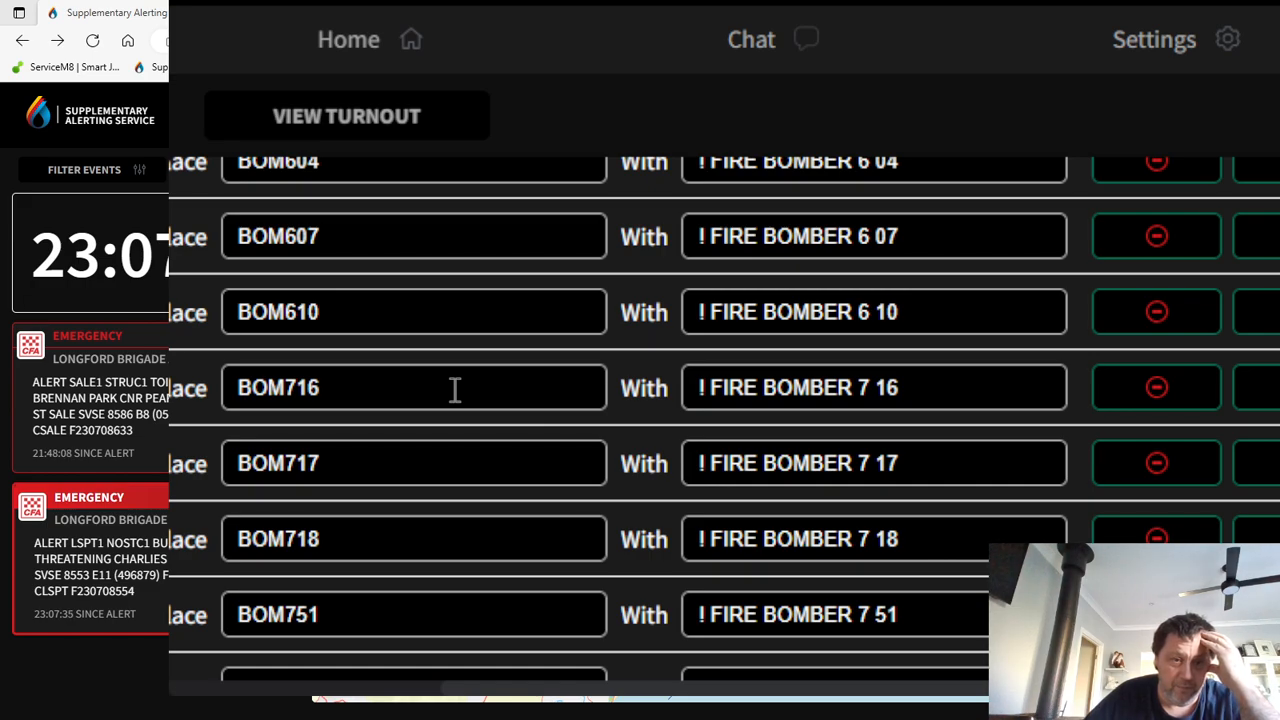
scroll(350, 390, up, 9)
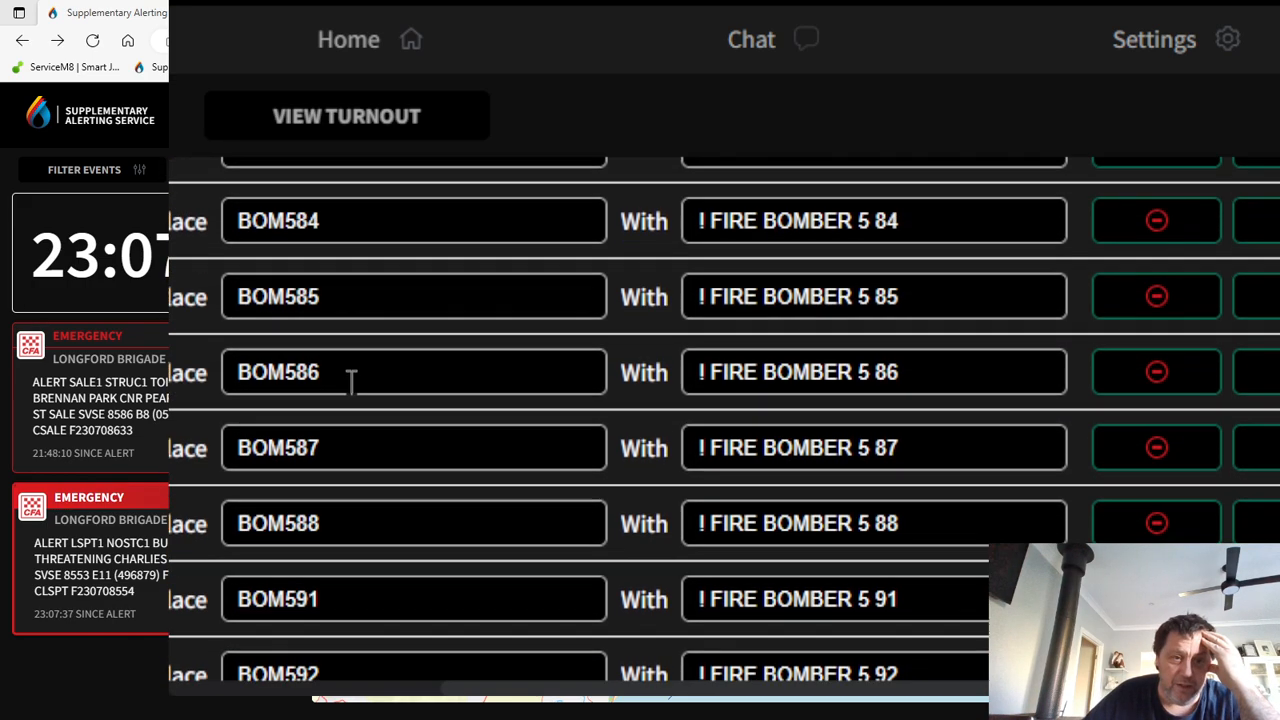
scroll(355, 375, up, 15)
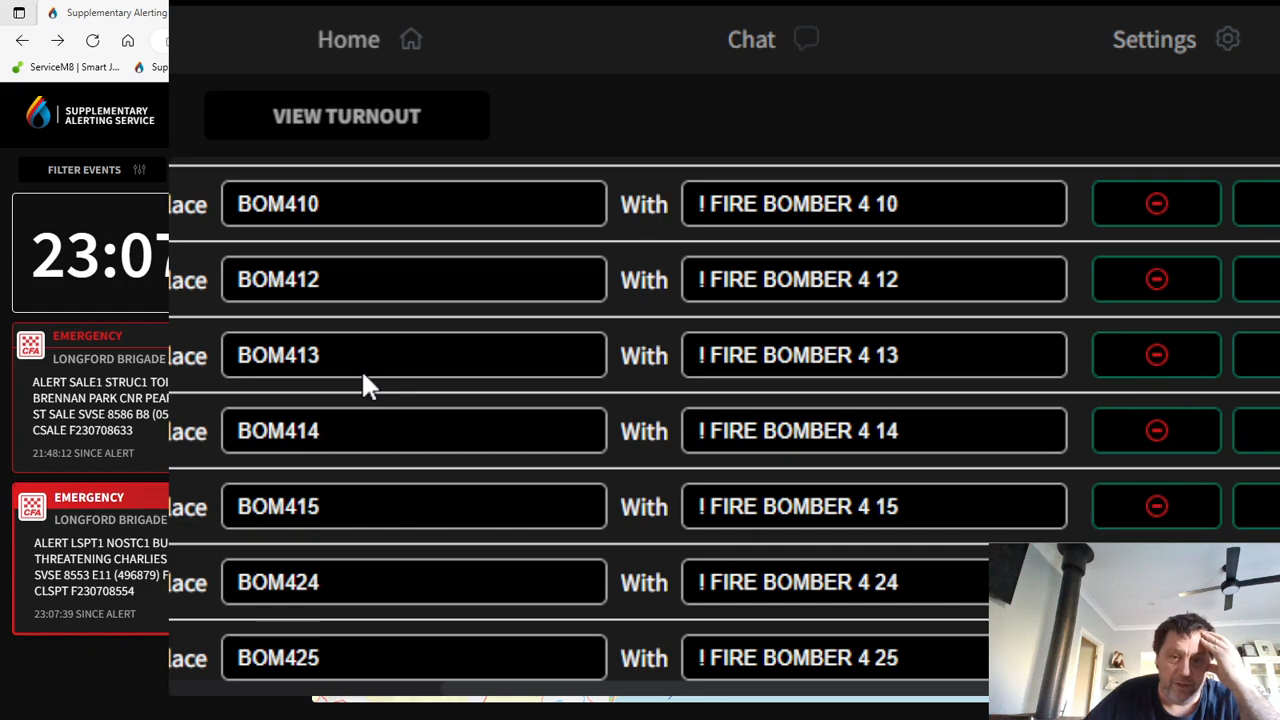
scroll(375, 370, up, 5)
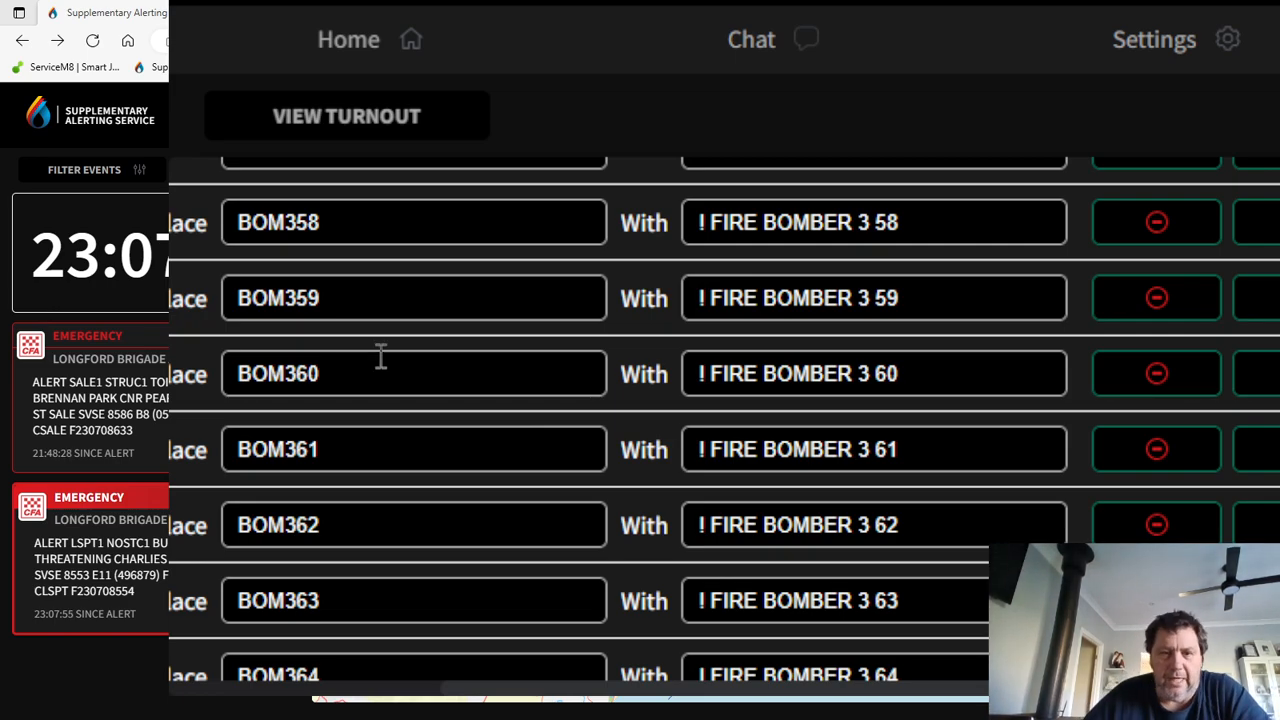
scroll(424, 378, up, 3)
scroll(424, 378, up, 12)
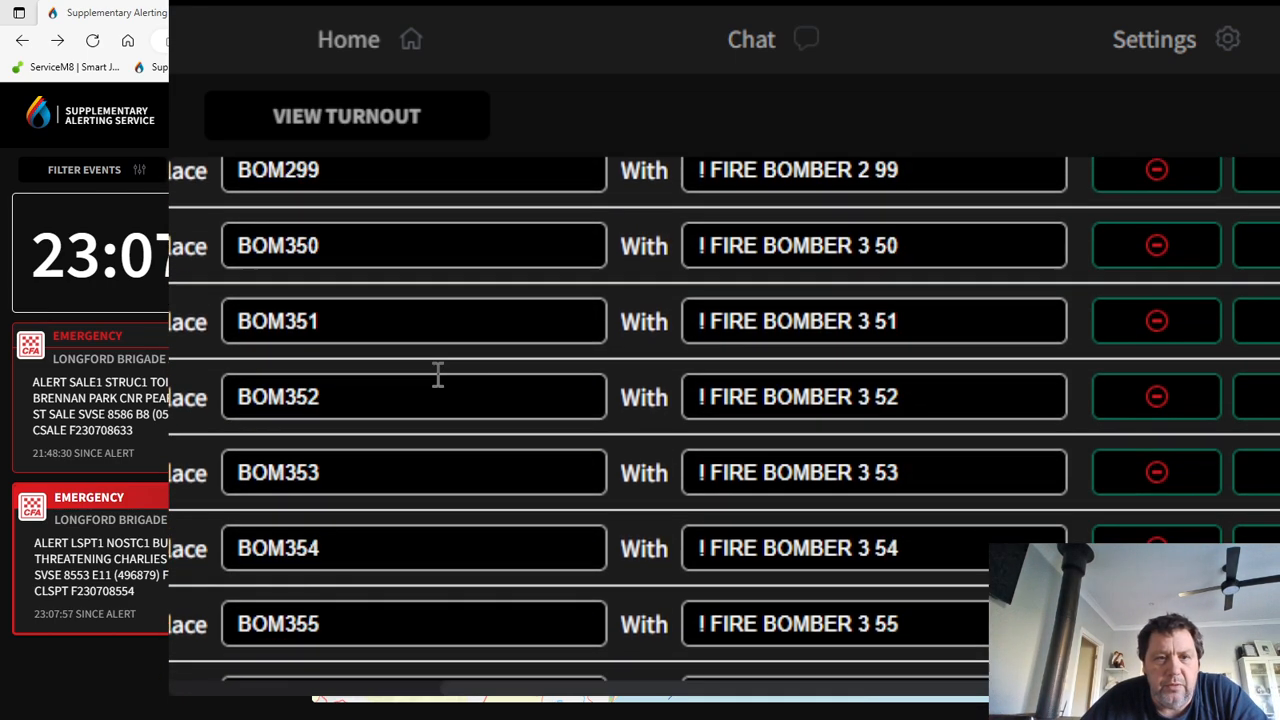
scroll(510, 380, up, 20)
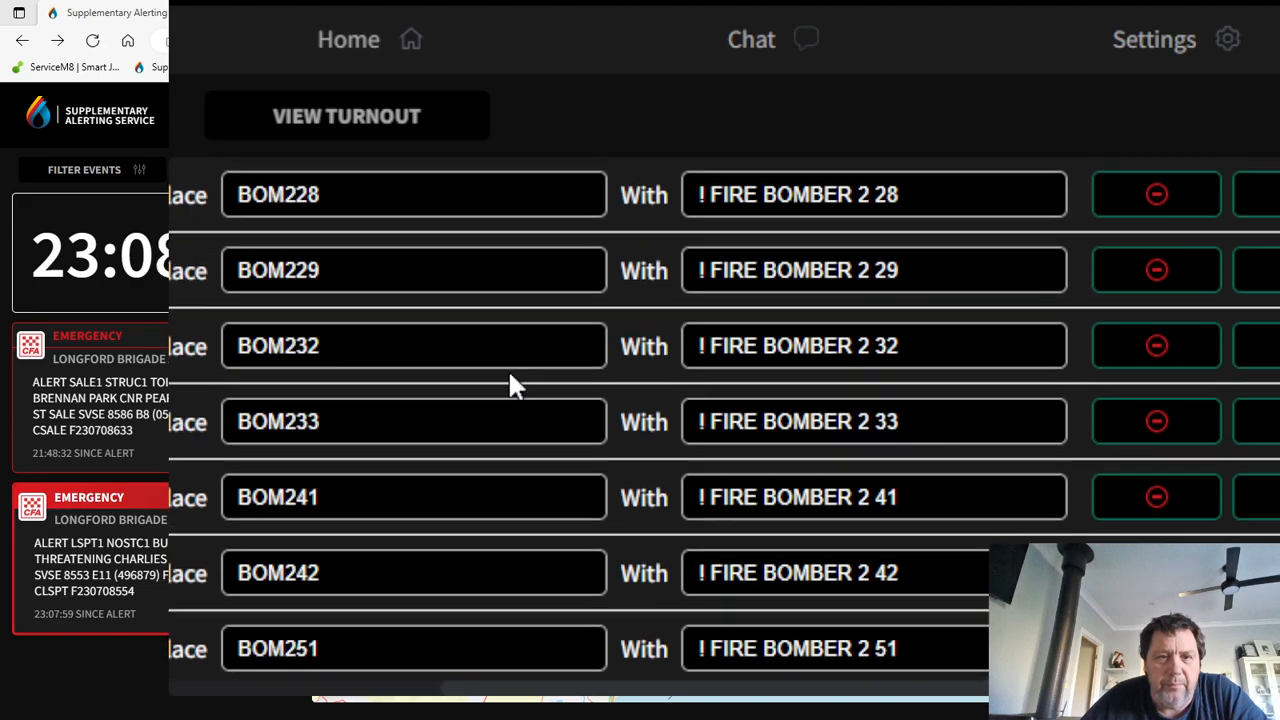
- Look over the BDG codes with their "! BIRD DOG" replacements and the ALERT and AU lines near the list's start
scroll(510, 380, up, 8)
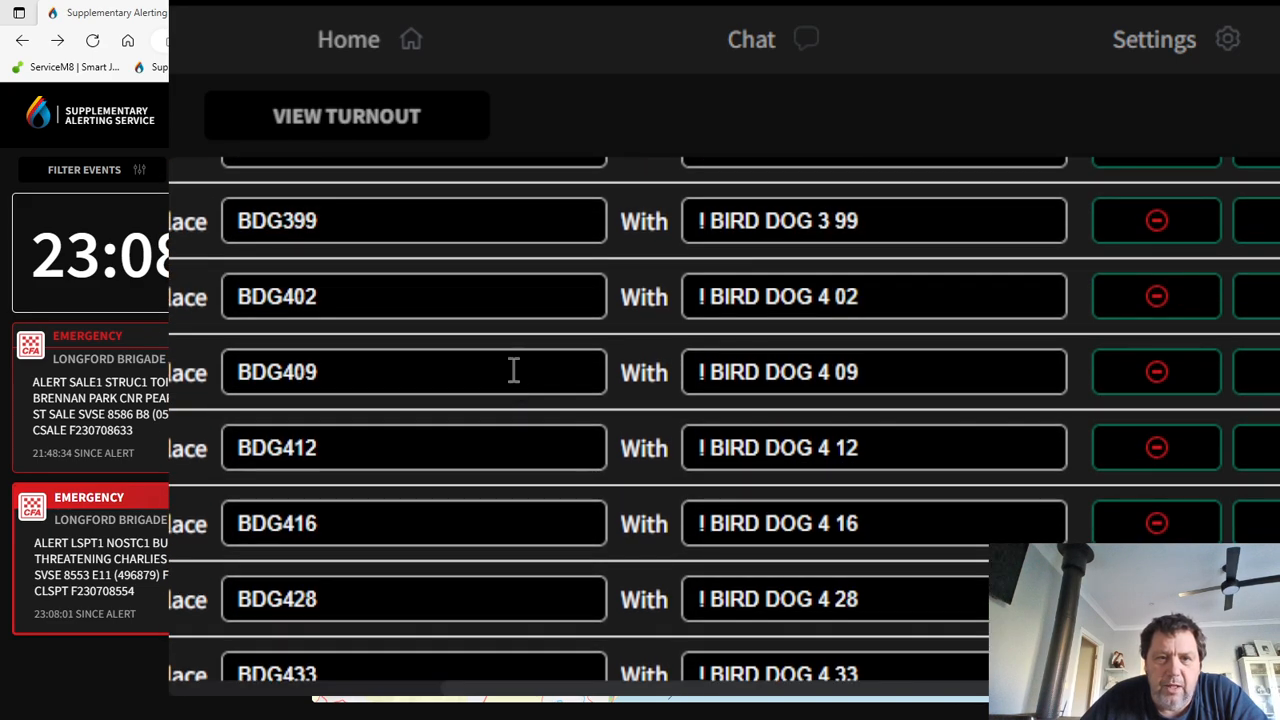
scroll(498, 375, up, 6)
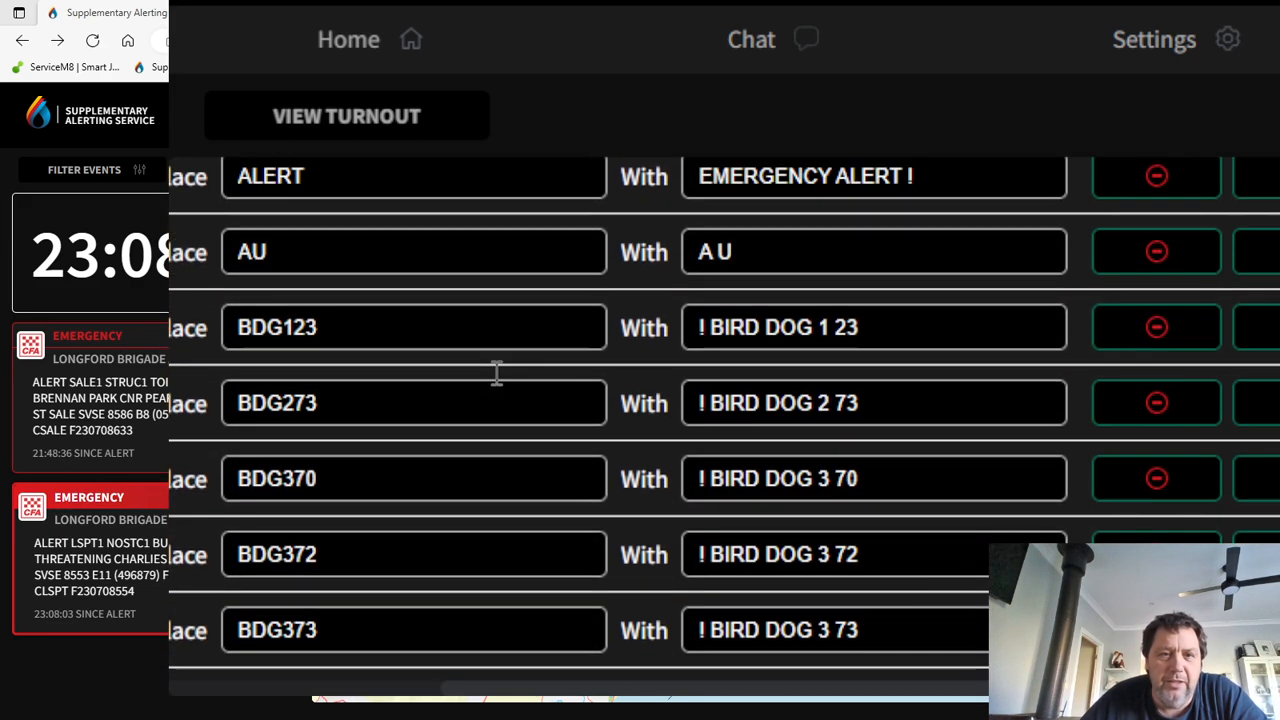
scroll(495, 380, down, 4)
scroll(495, 388, down, 10)
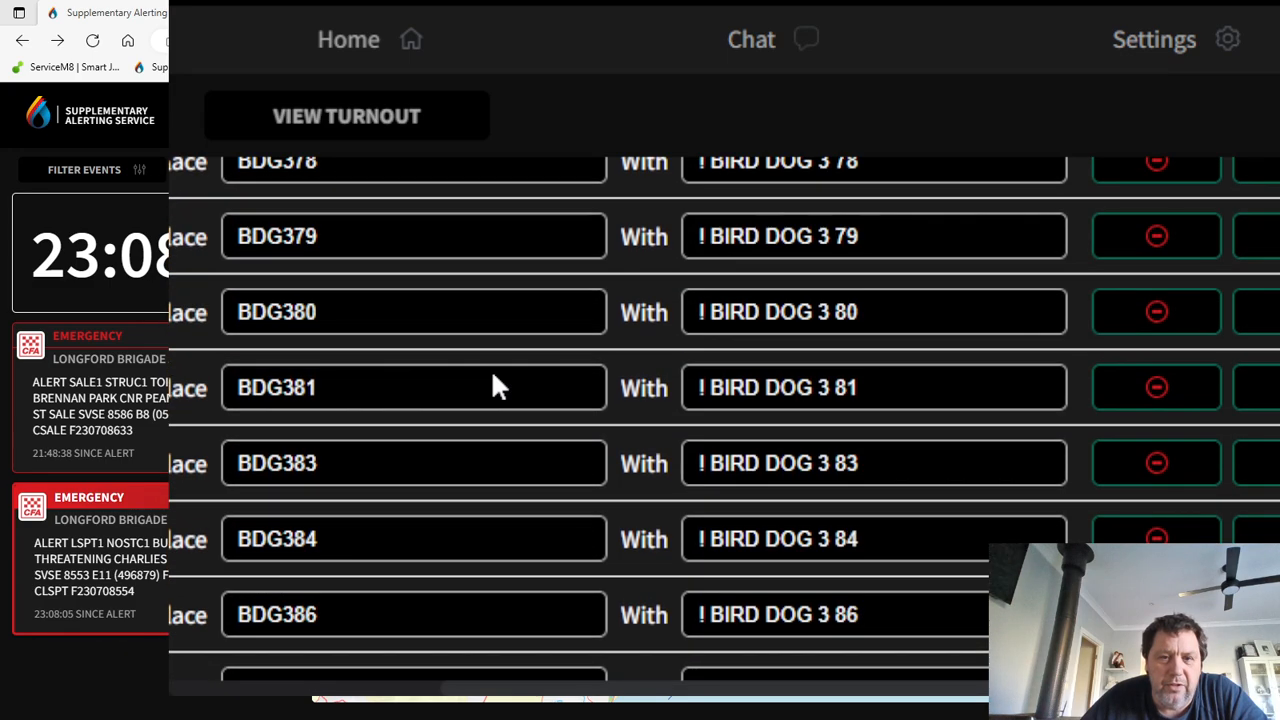
scroll(494, 375, up, 5)
scroll(494, 375, up, 1)
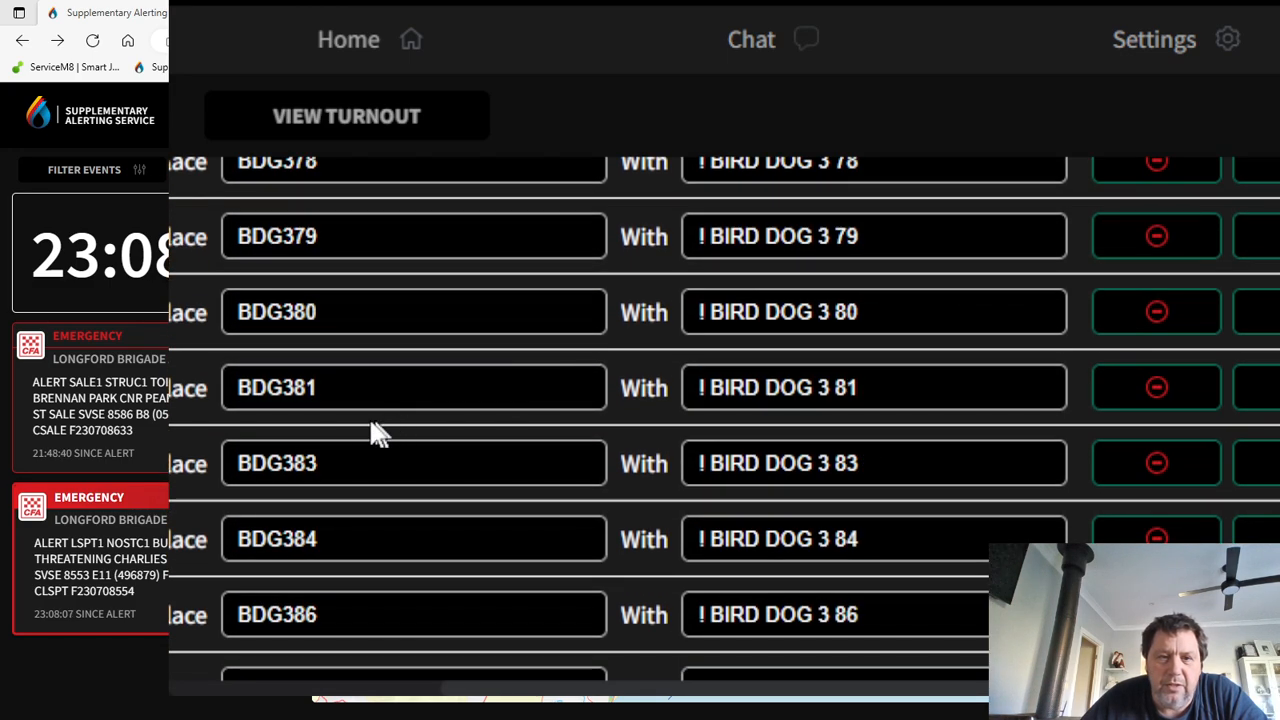
scroll(370, 505, down, 5)
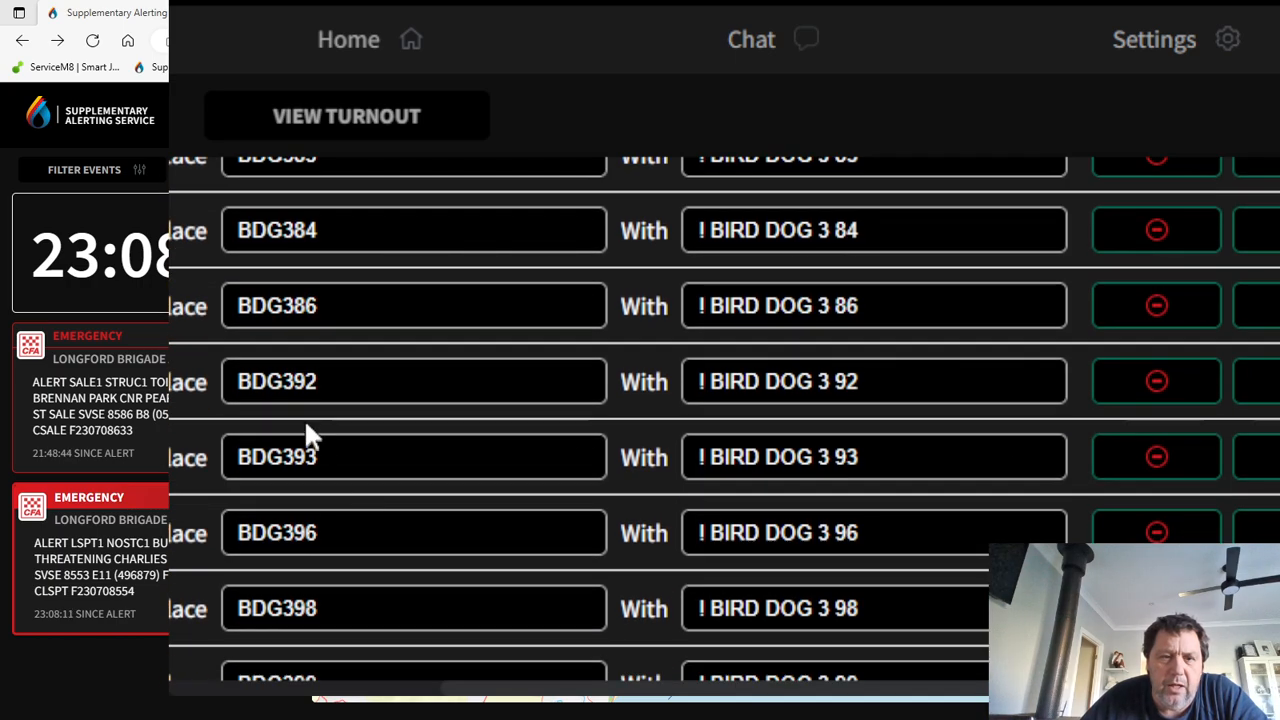
scroll(378, 432, up, 8)
scroll(378, 432, up, 8)
scroll(378, 432, down, 7)
scroll(380, 442, down, 8)
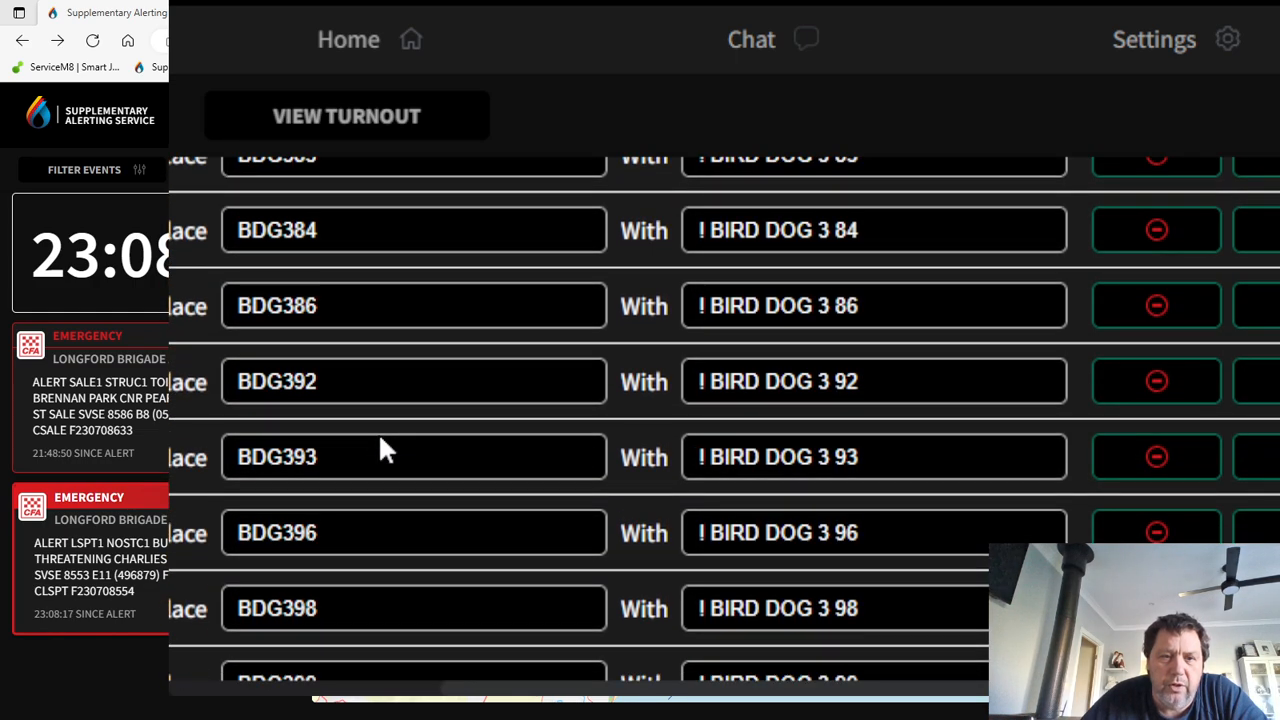
- Examine the remaining BDG codes, the ALARC, AIRHEY and AF-prefixed support replacements, and the number and letter pattern replacements at the list's start
scroll(380, 450, down, 3)
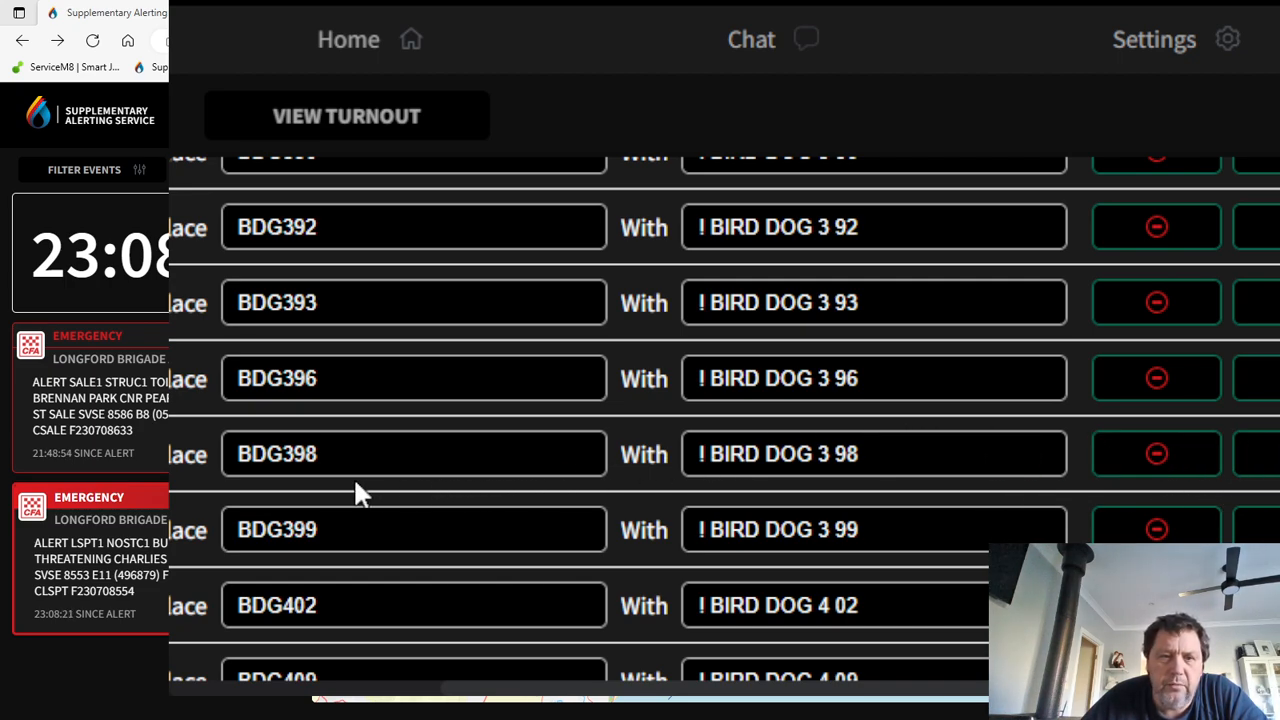
scroll(377, 451, up, 3)
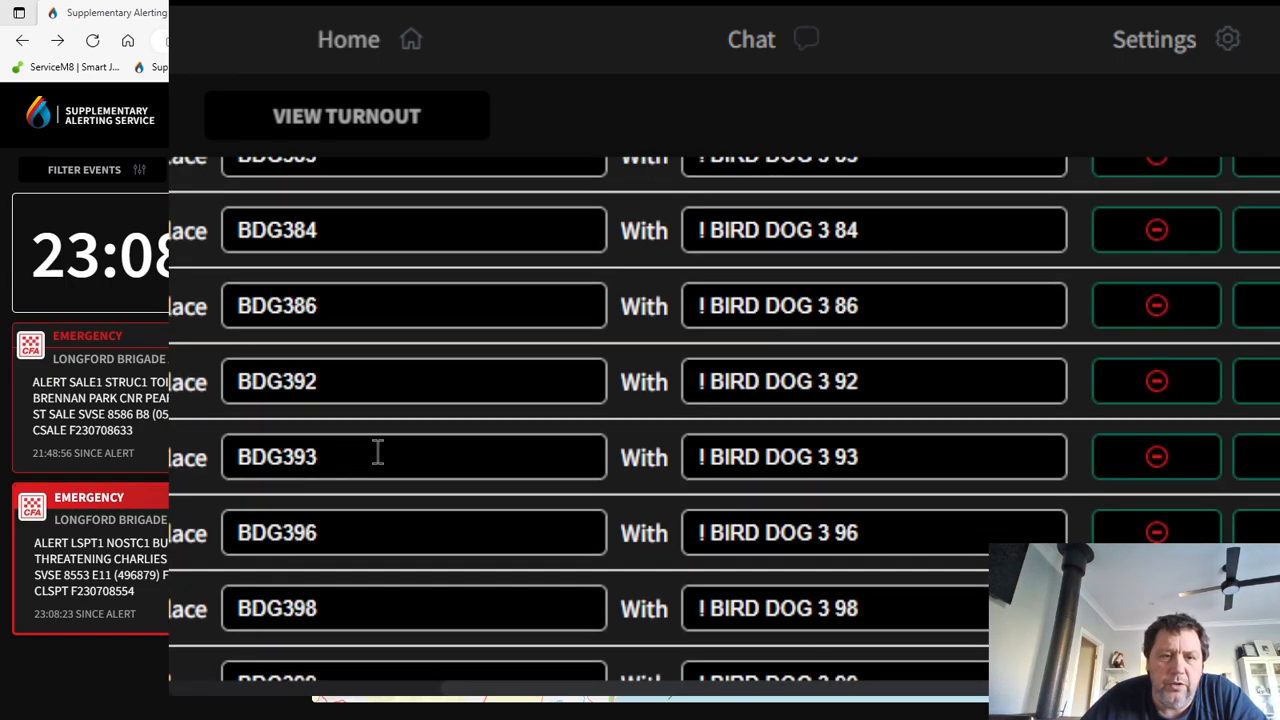
scroll(378, 452, up, 20)
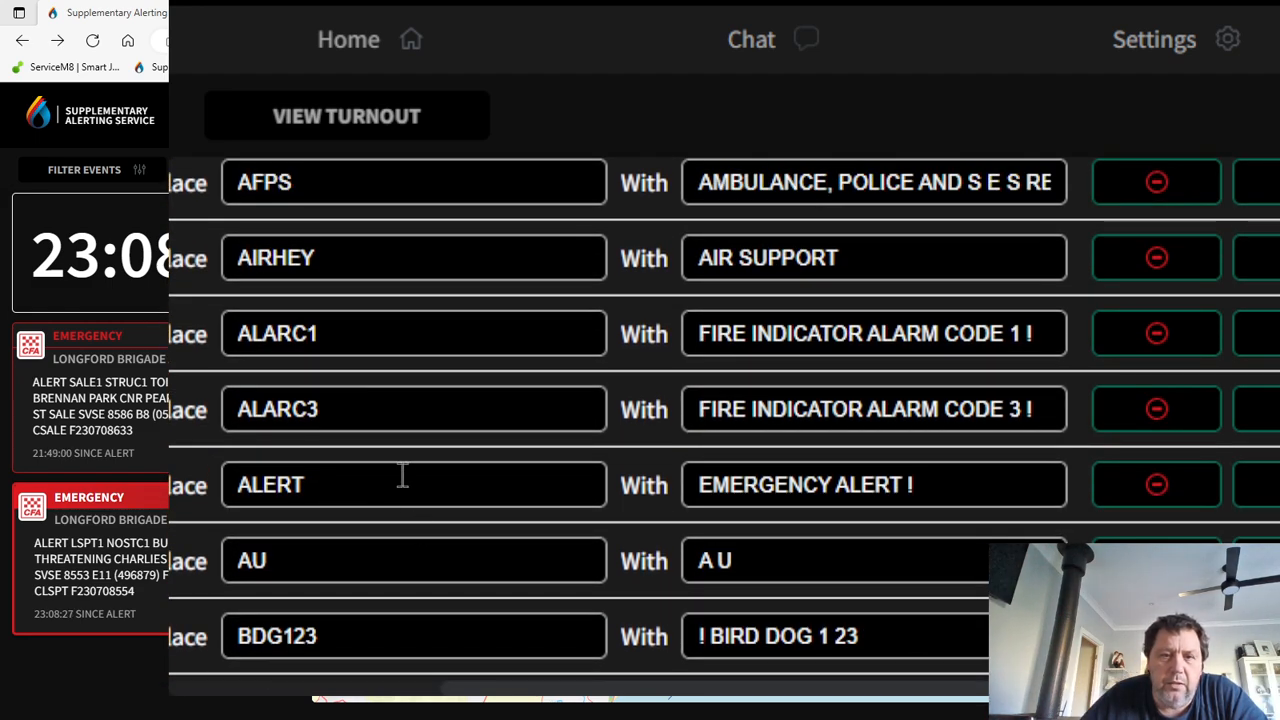
scroll(380, 362, up, 4)
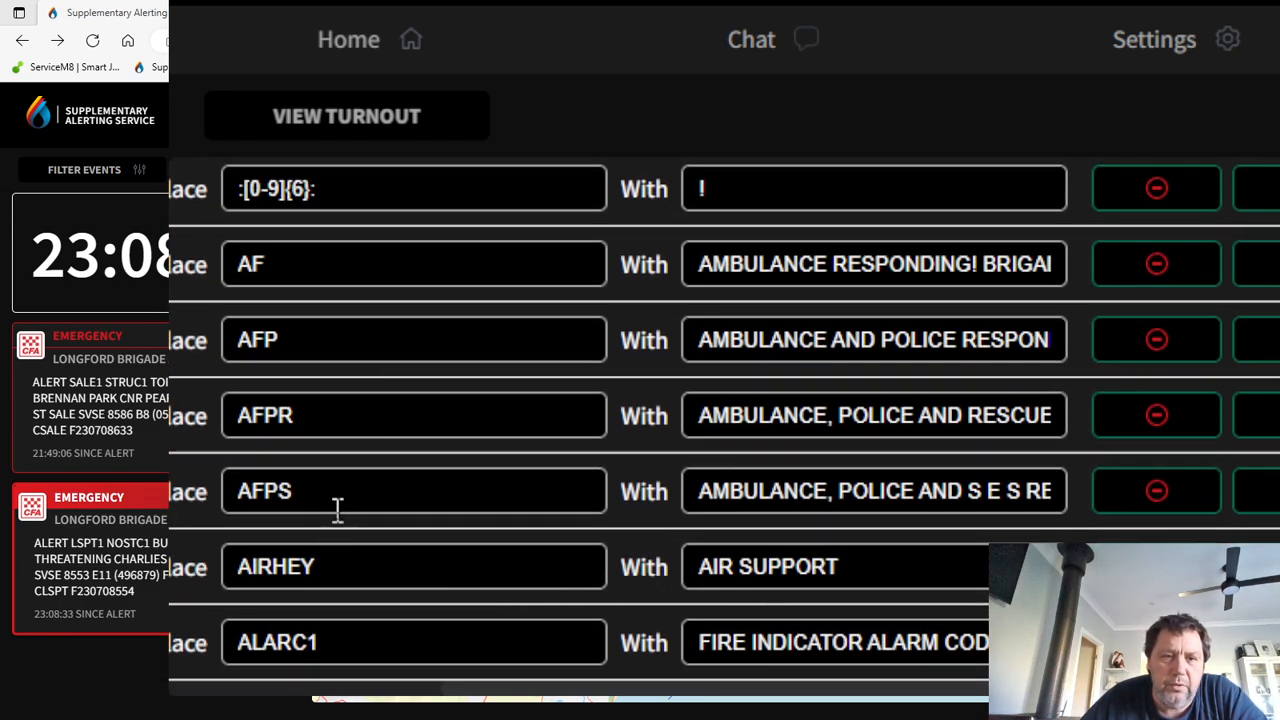
scroll(343, 430, up, 5)
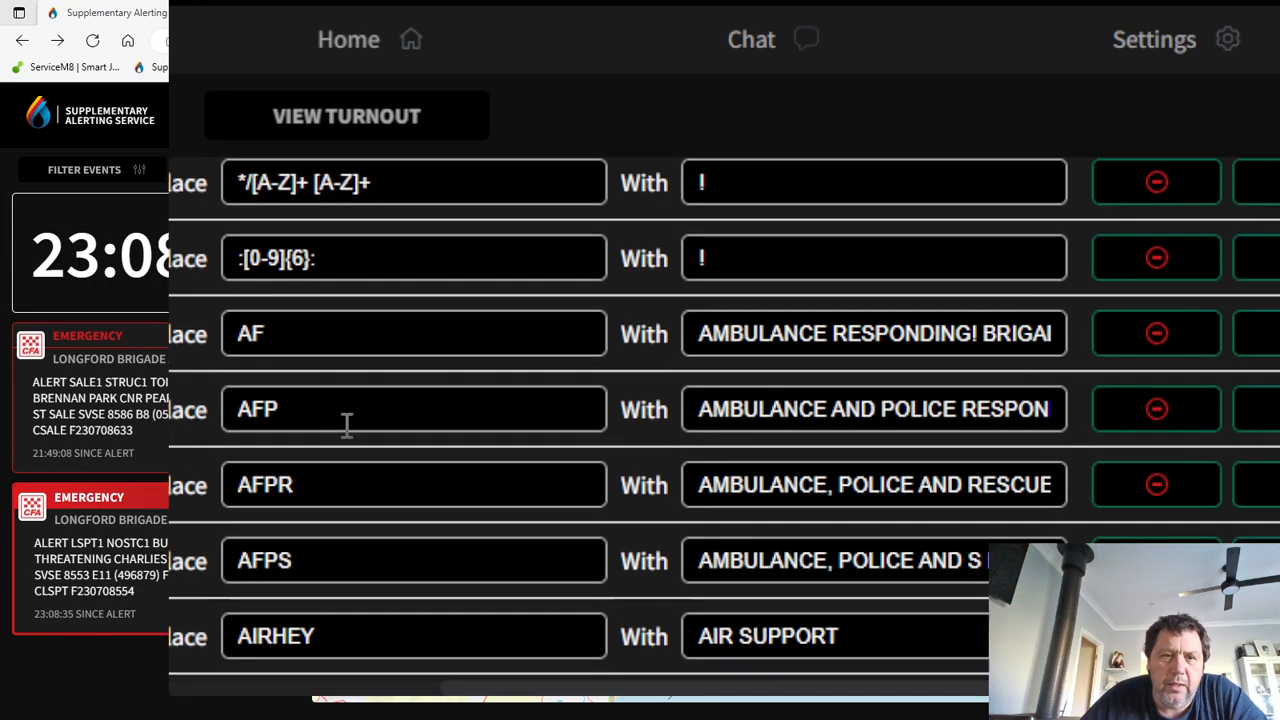
scroll(470, 420, down, 2)
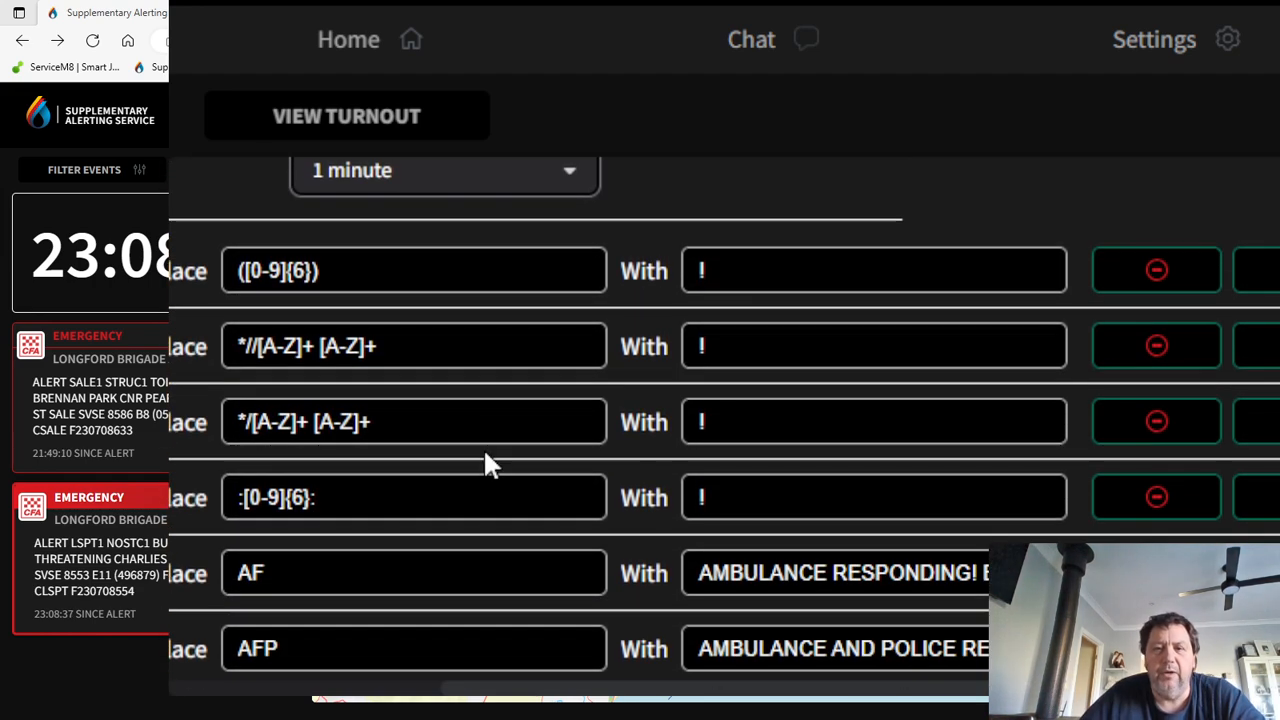
scroll(486, 457, down, 2)
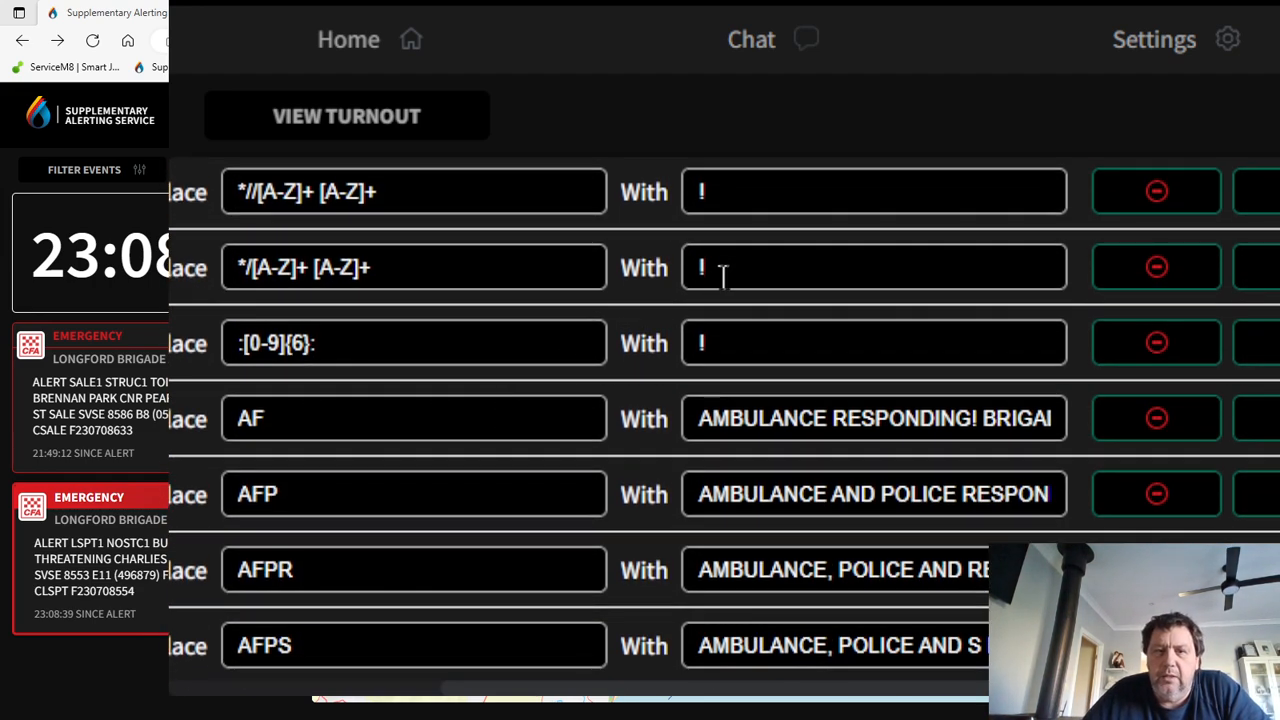